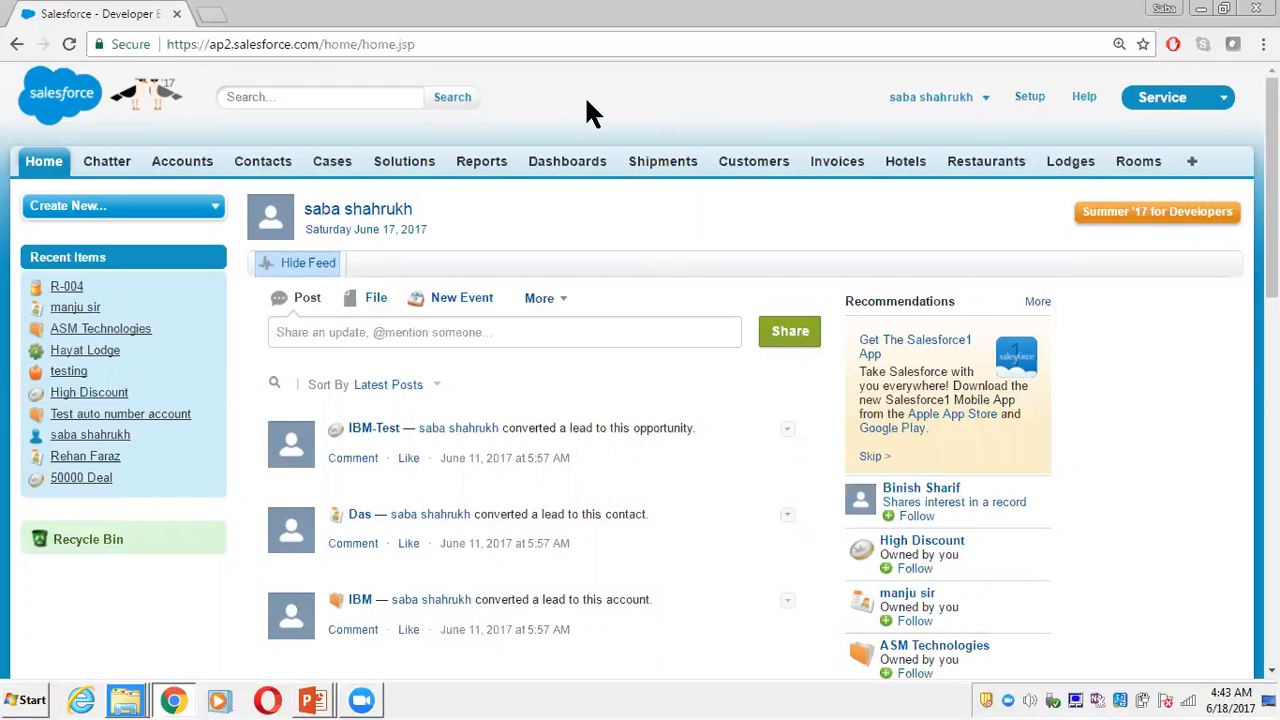
# - View the list of fields defined on the standard Account object
pyautogui.click(182, 161)
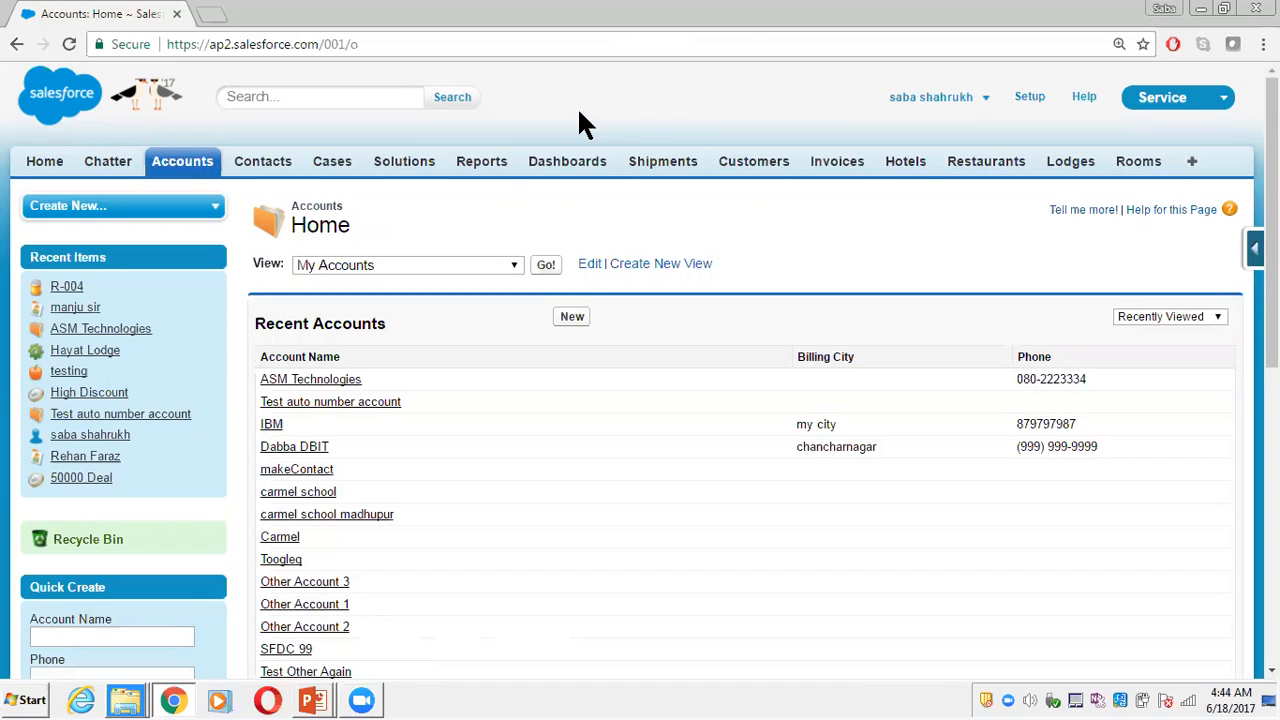
pyautogui.click(1254, 248)
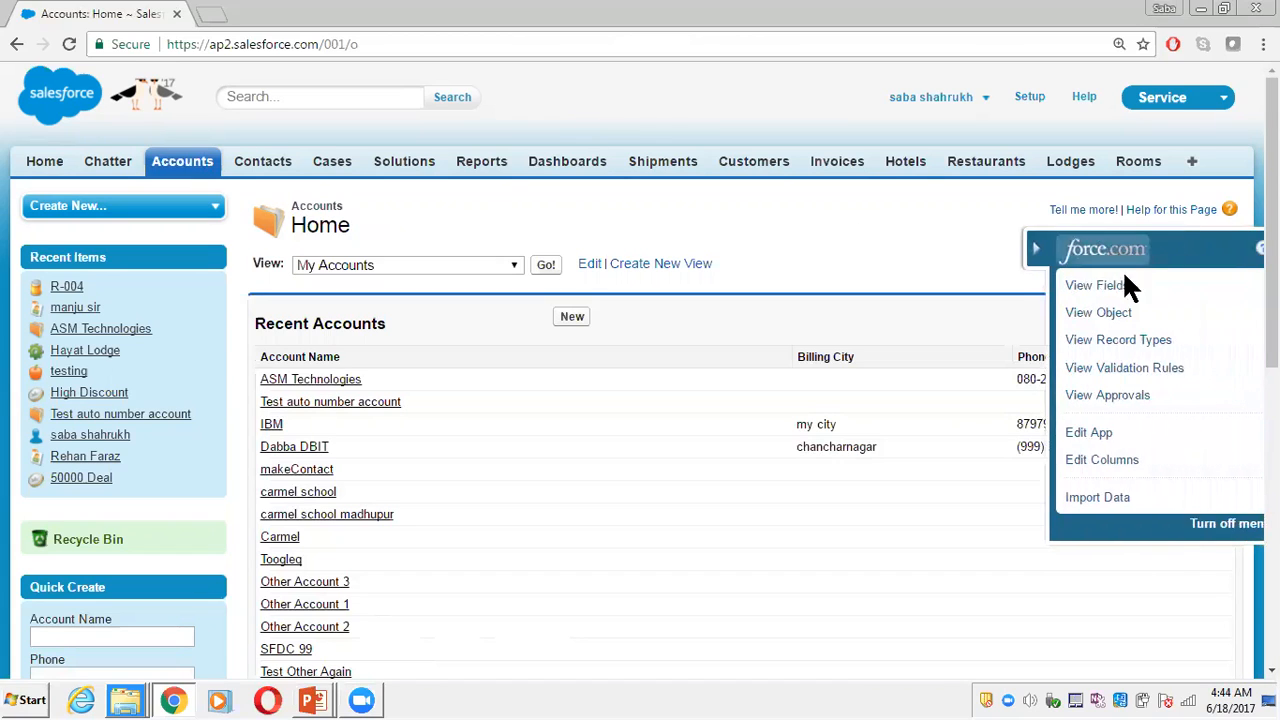
pyautogui.click(1080, 288)
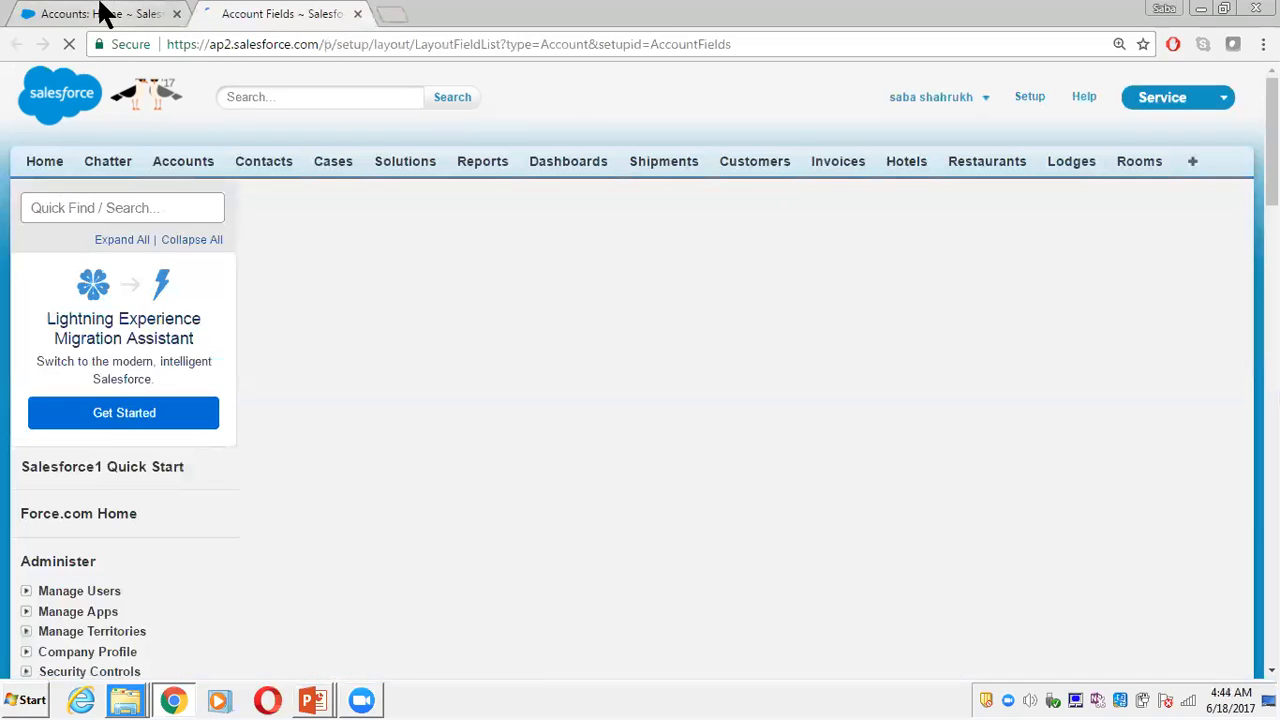
# - View the Contact object's field list and examine the data types of its standard fields
pyautogui.click(103, 13)
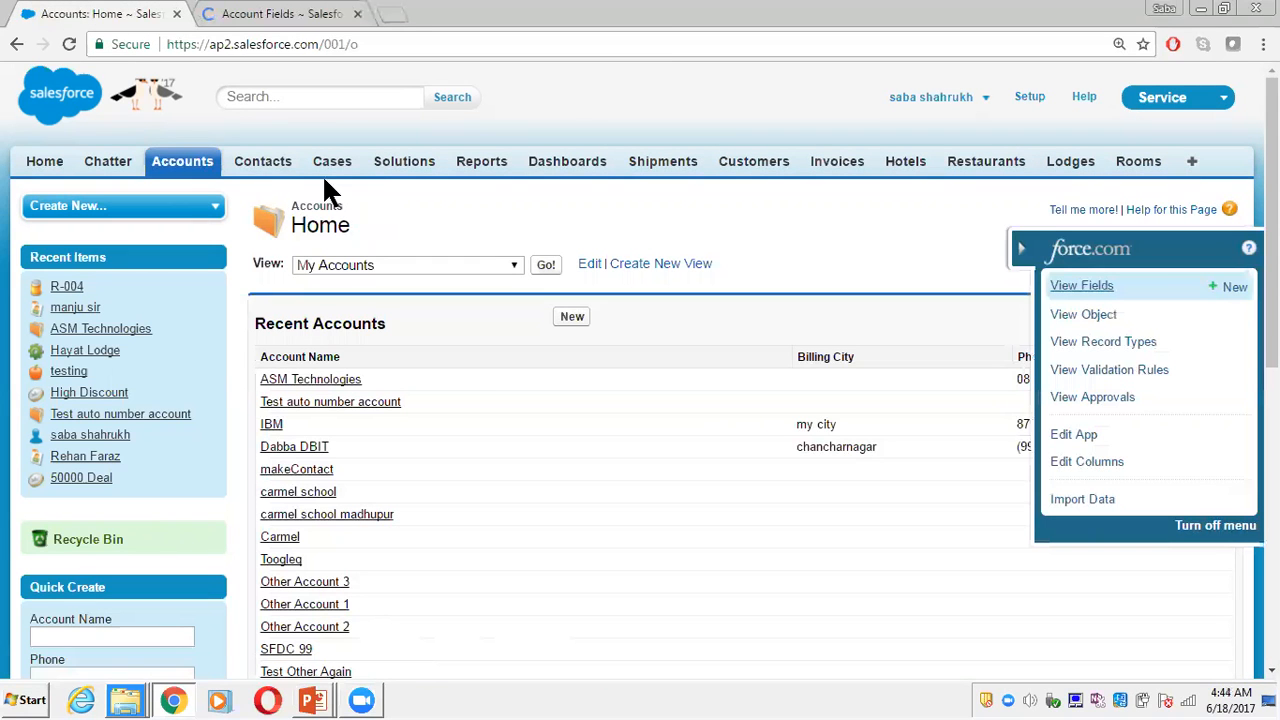
pyautogui.click(258, 165)
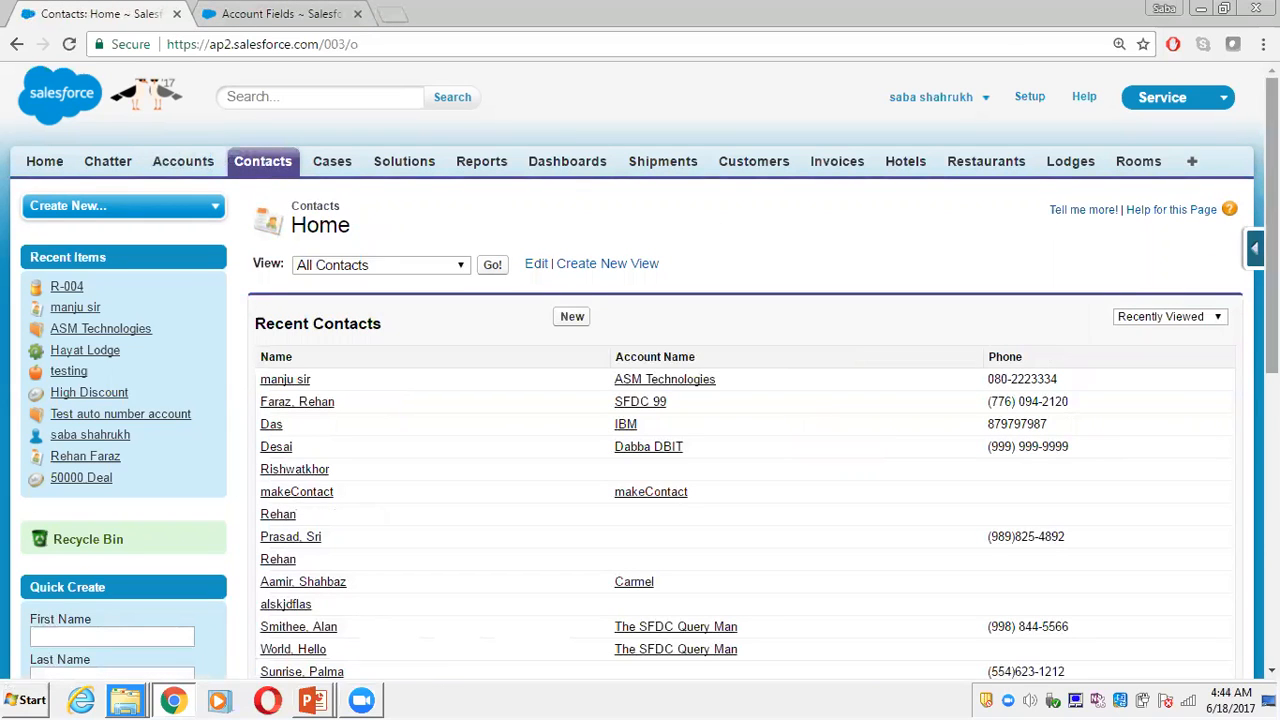
pyautogui.click(1254, 249)
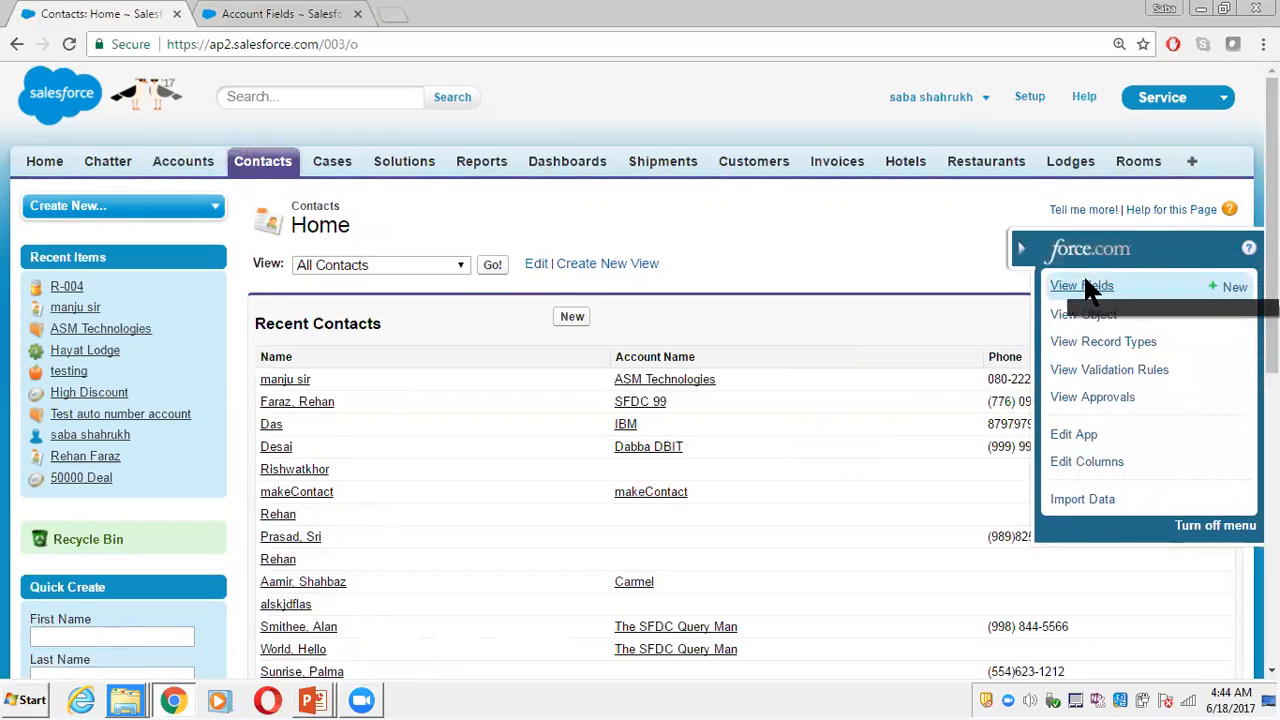
pyautogui.click(1084, 286)
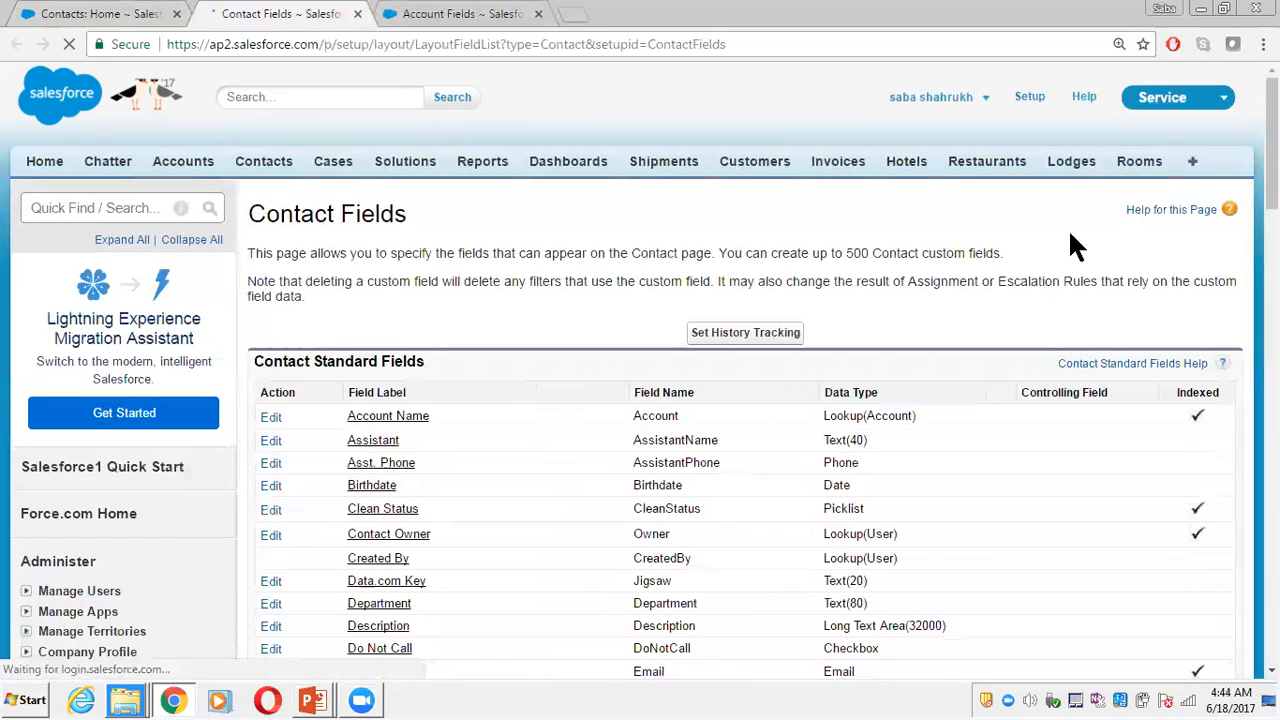
pyautogui.scroll(-1, 1070, 235)
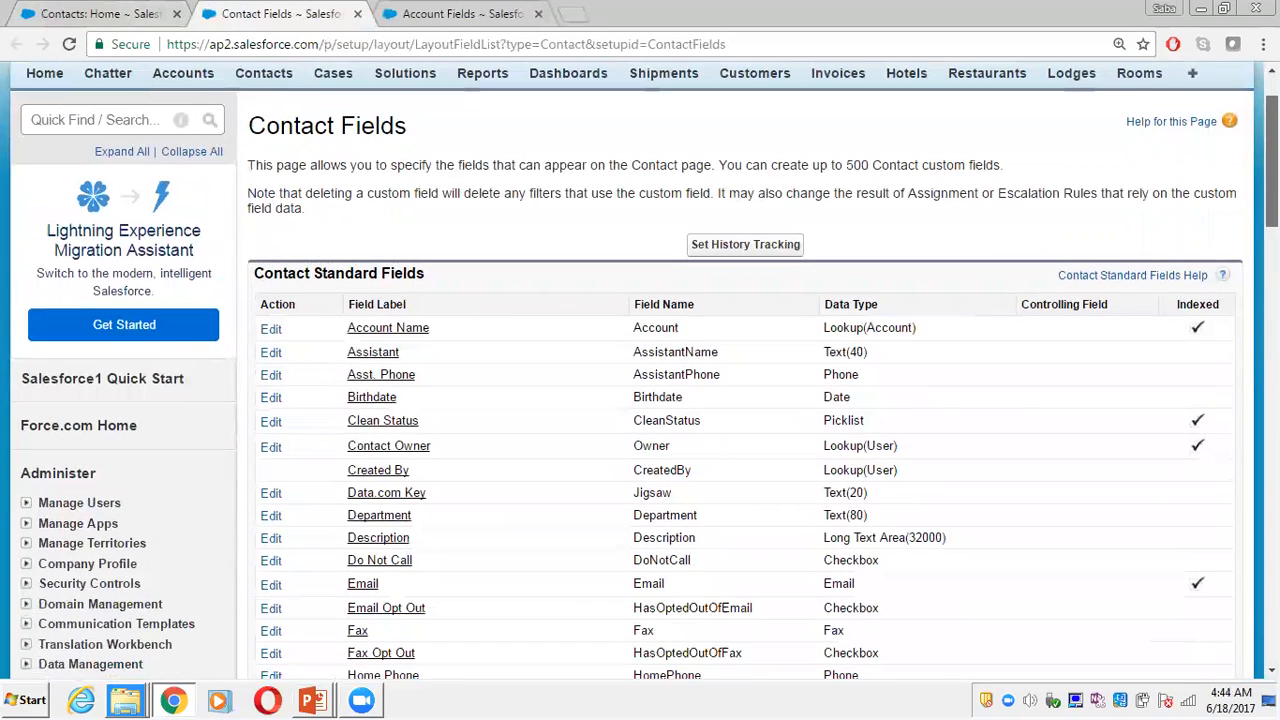
pyautogui.scroll(-1, 601, 180)
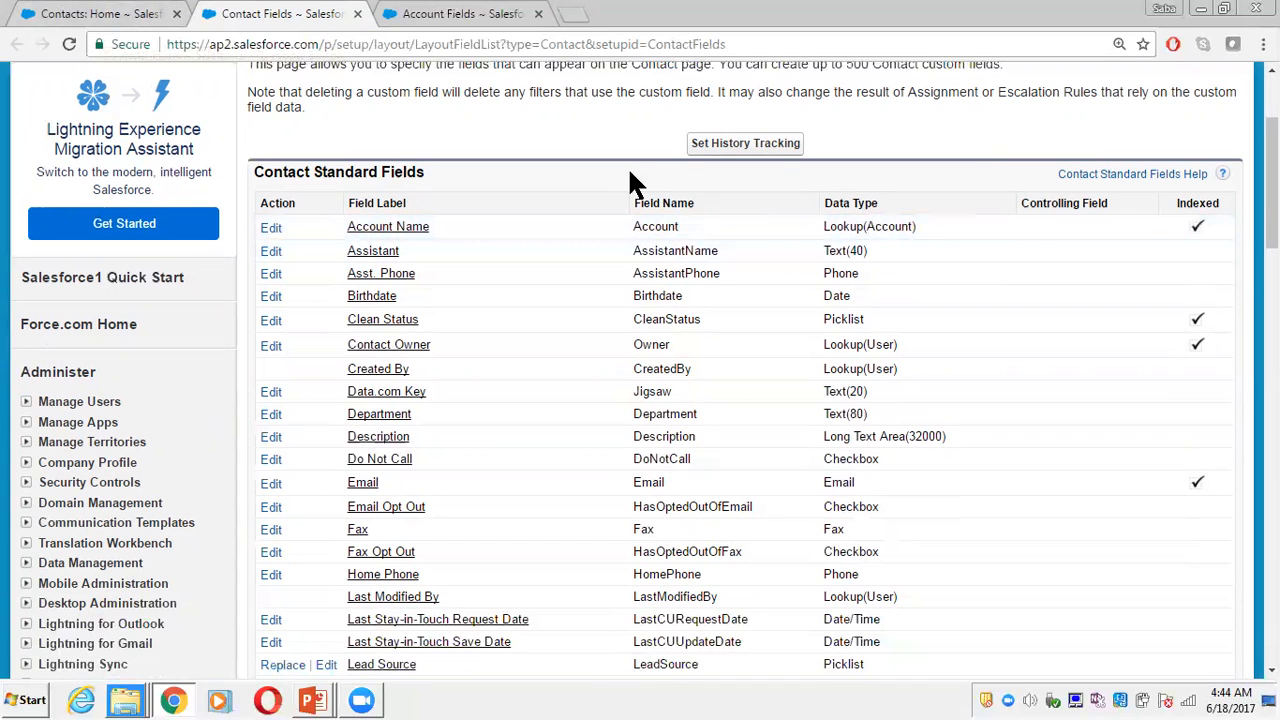
# - Open the Lodges and Rooms home pages in separate browser tabs and compare their recent records
pyautogui.click(137, 20)
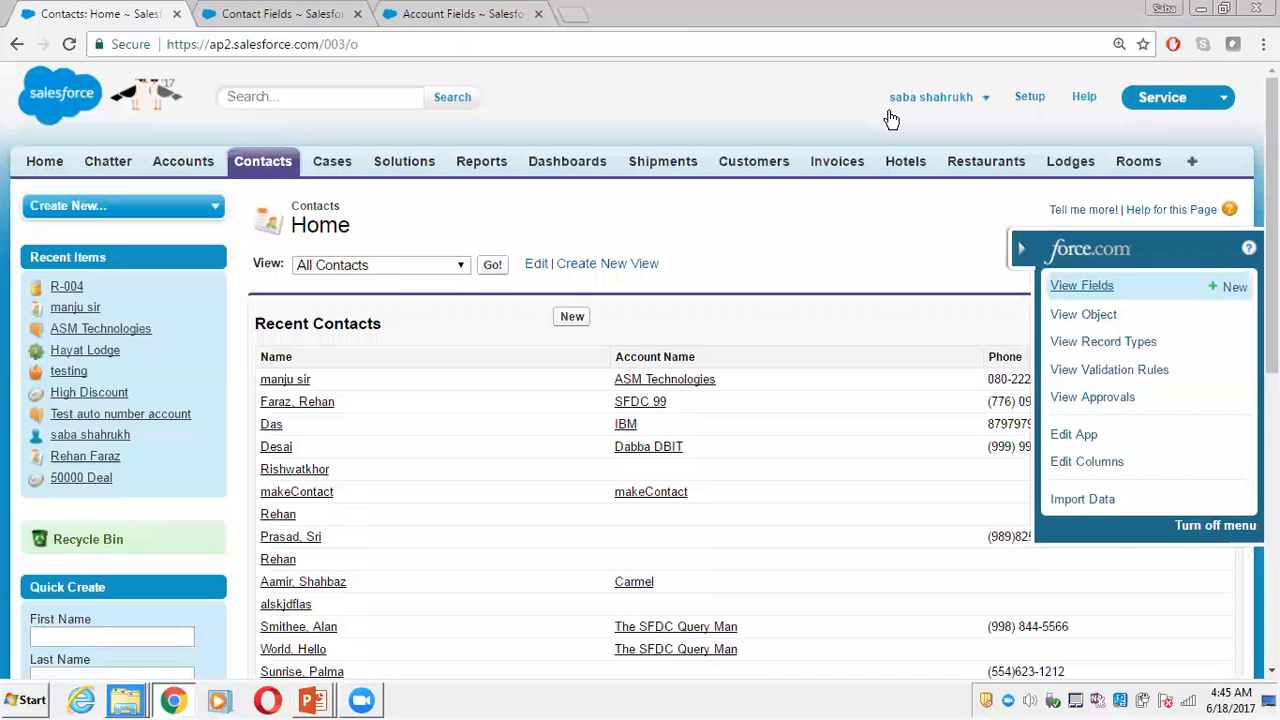
pyautogui.middleClick(1068, 172)
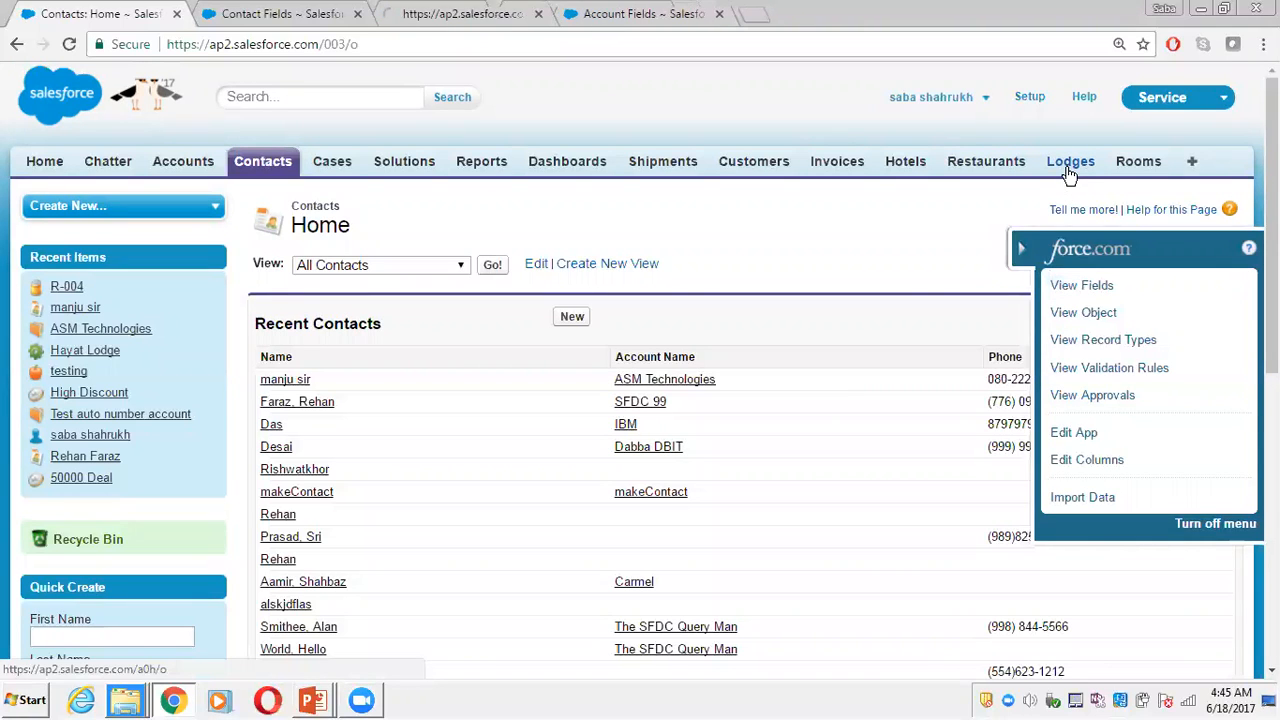
pyautogui.middleClick(1135, 172)
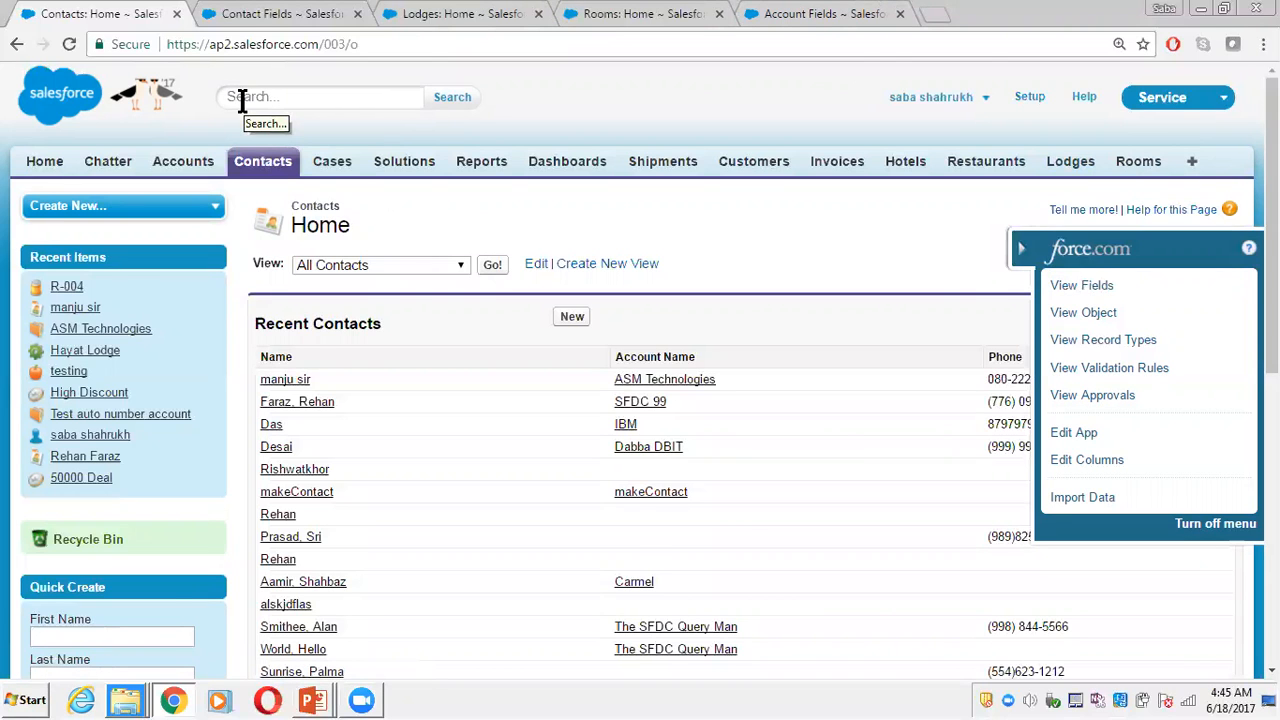
pyautogui.hotkey('ctrl', 'Tab')
pyautogui.hotkey('ctrl', 'Tab')
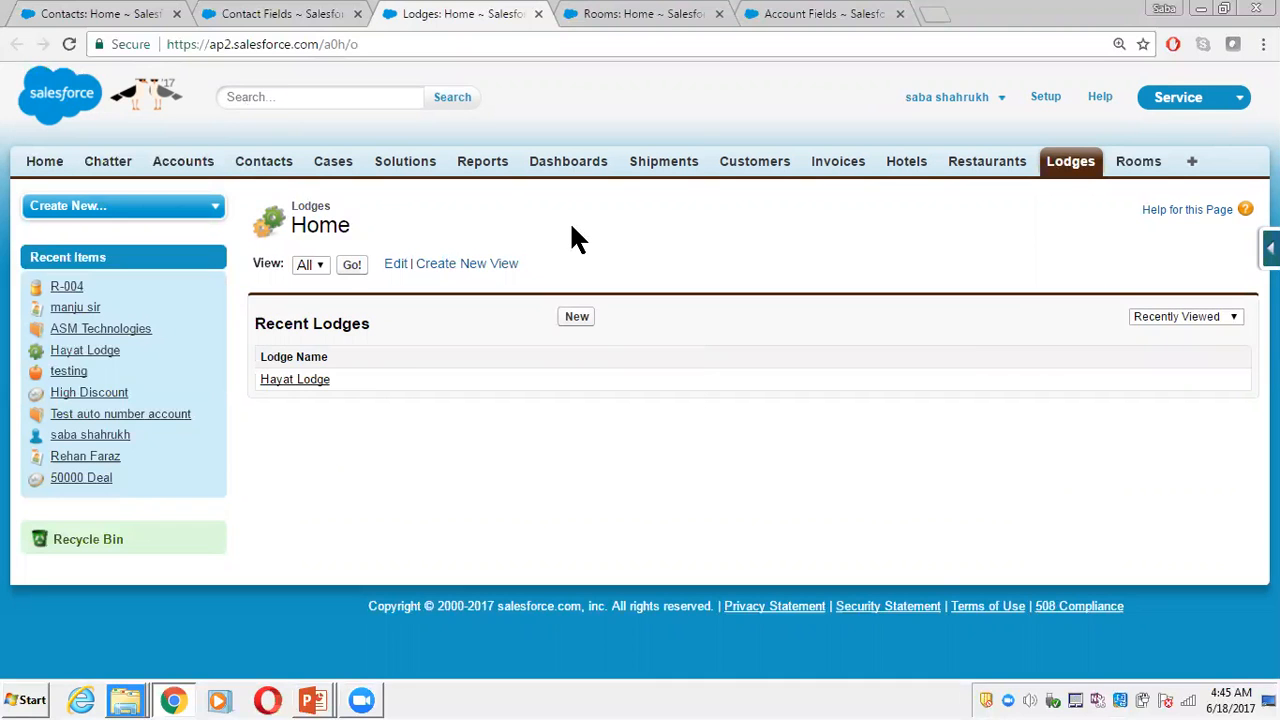
pyautogui.hotkey('ctrl', 'Tab')
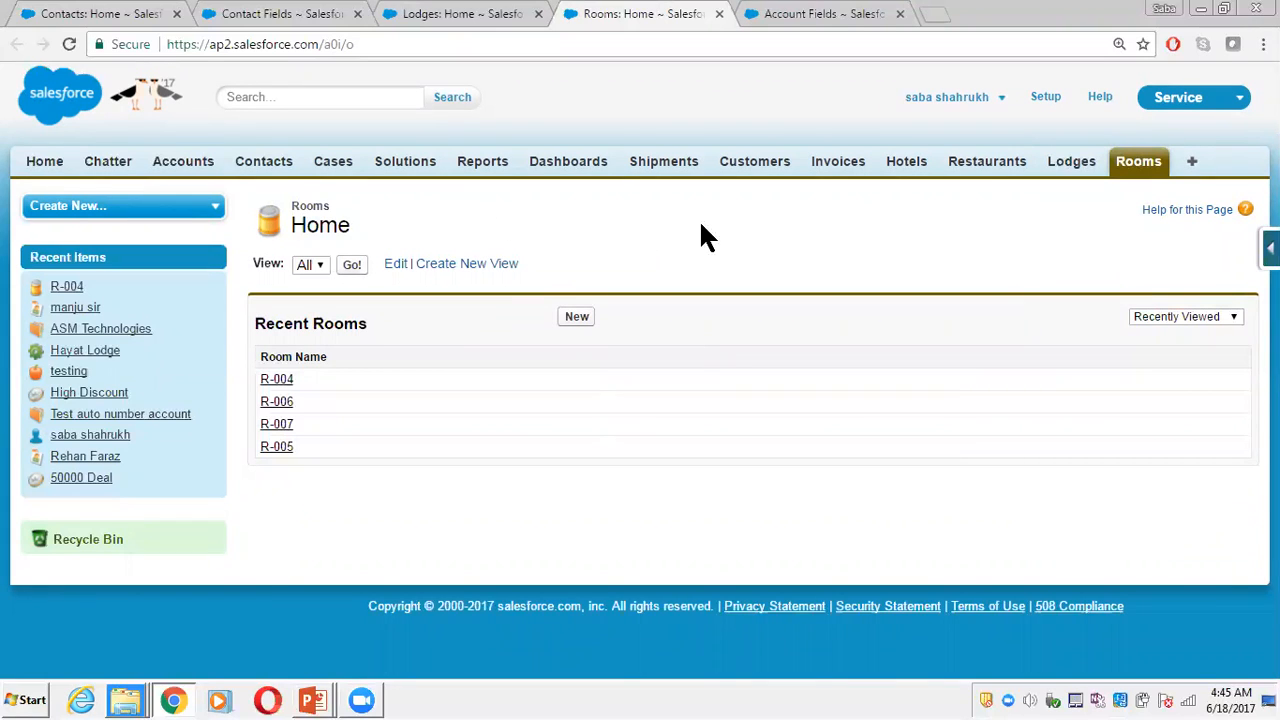
pyautogui.hotkey('ctrl', 'shift', 'Tab')
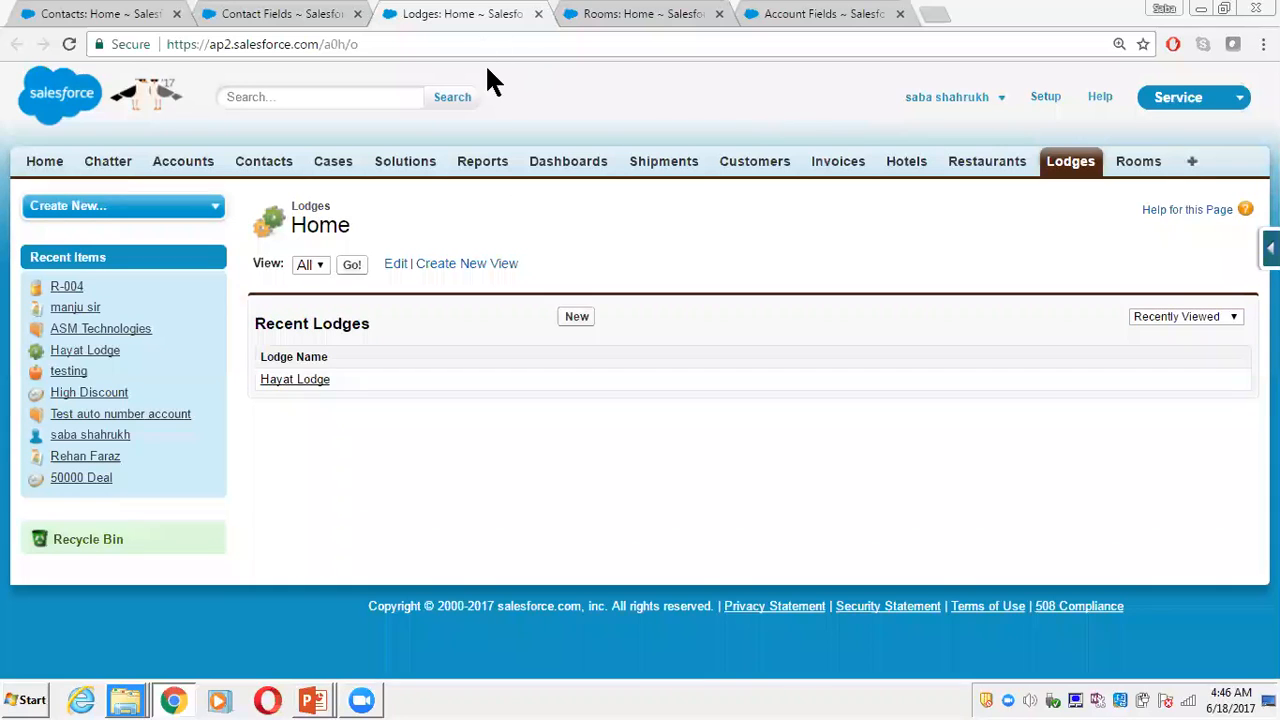
pyautogui.hotkey('ctrl', 'Tab')
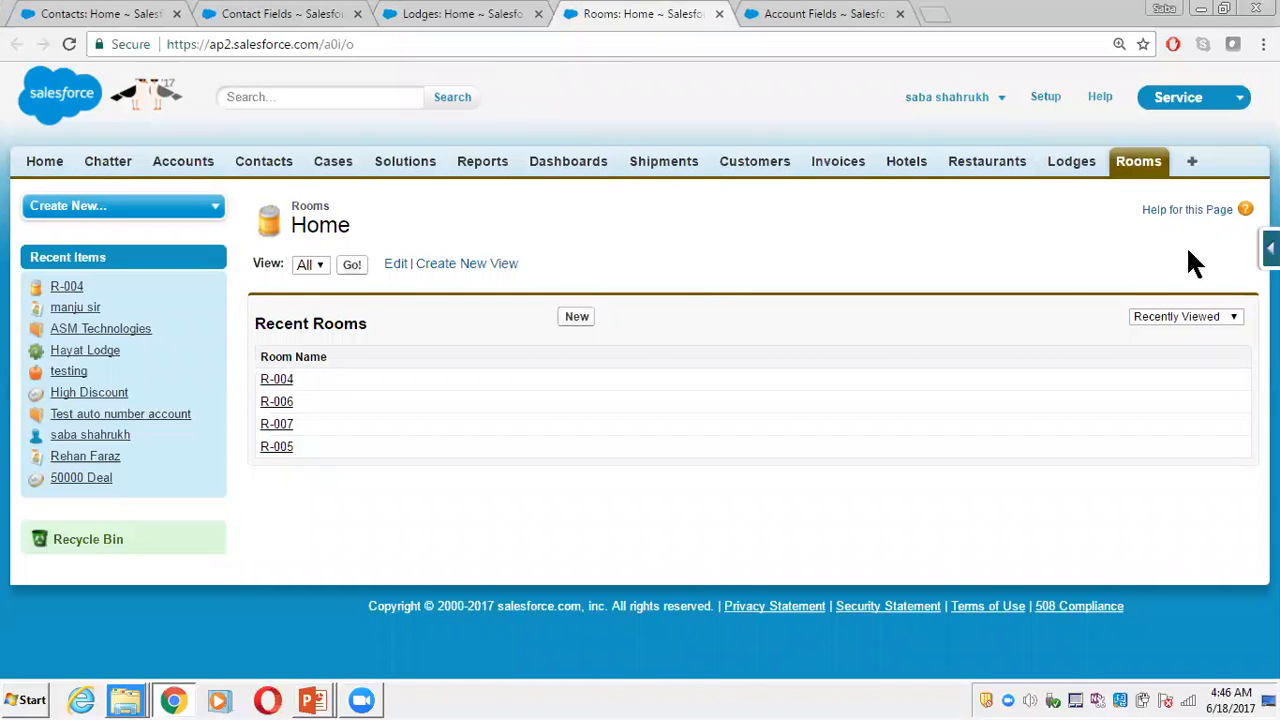
# - View the Room custom object's definition and examine its custom fields and relationships
pyautogui.moveTo(1268, 250)
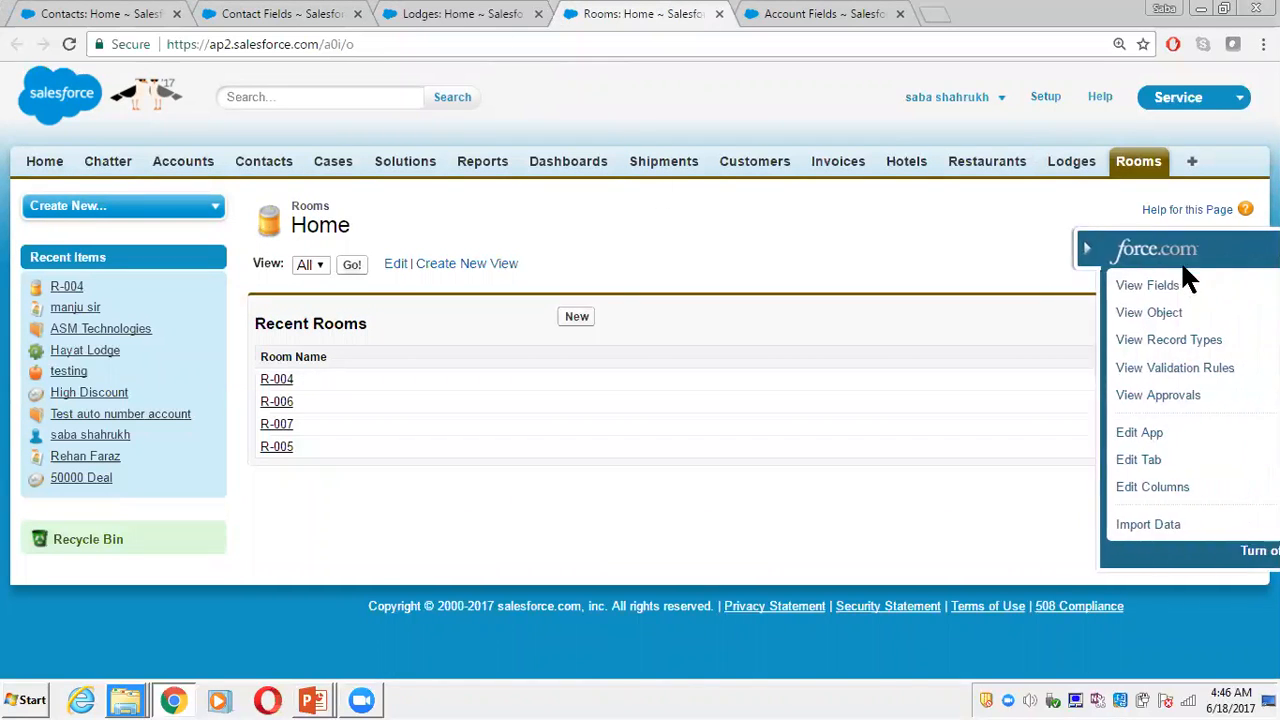
pyautogui.click(1098, 281)
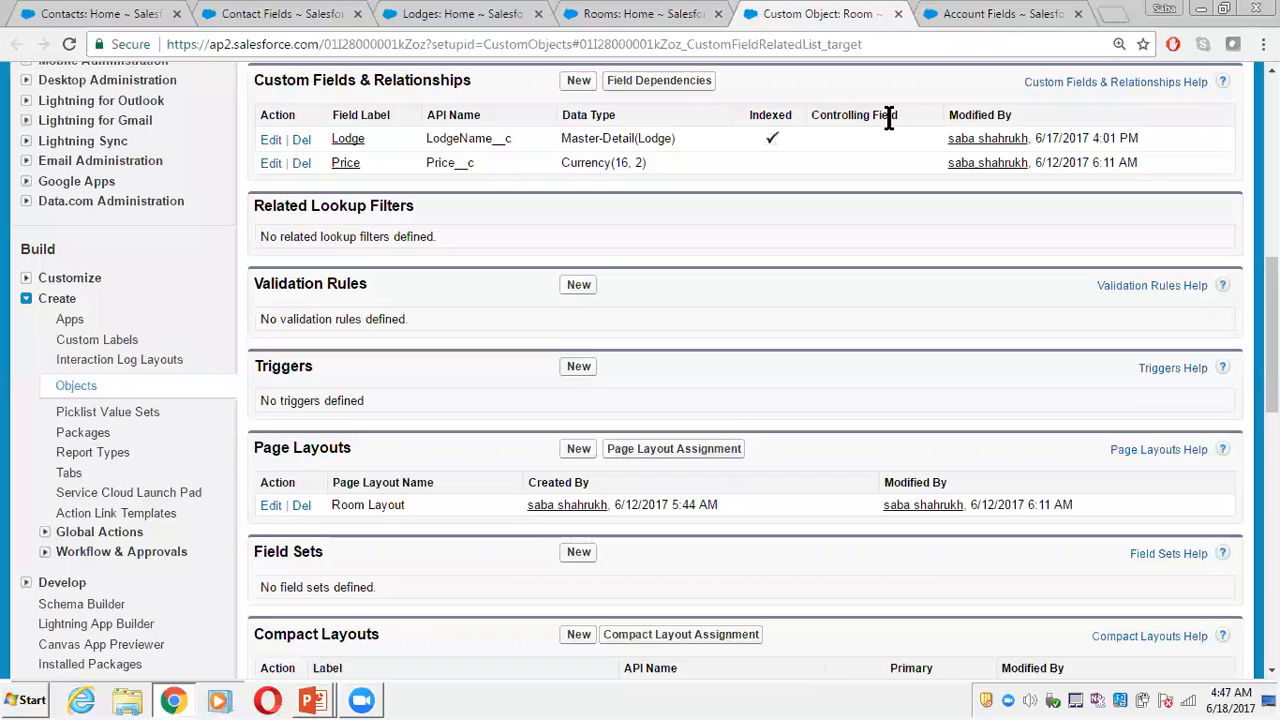
pyautogui.scroll(10, 594, 228)
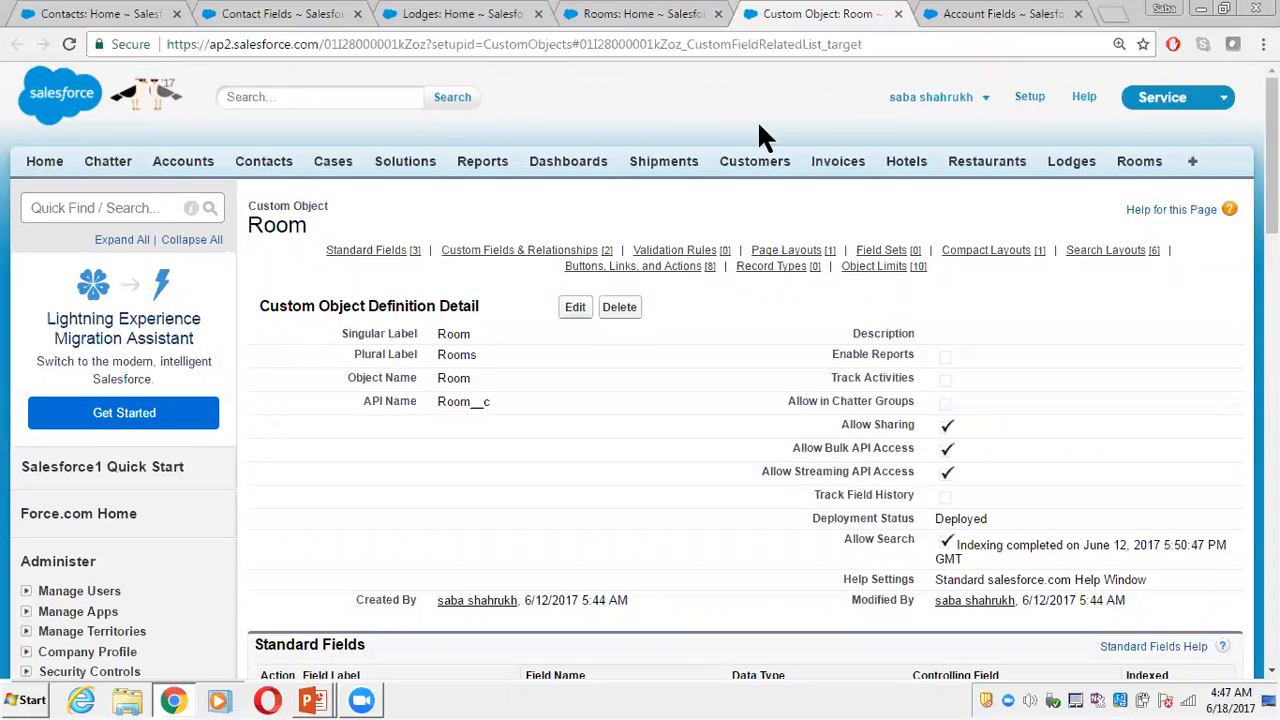
pyautogui.click(1113, 12)
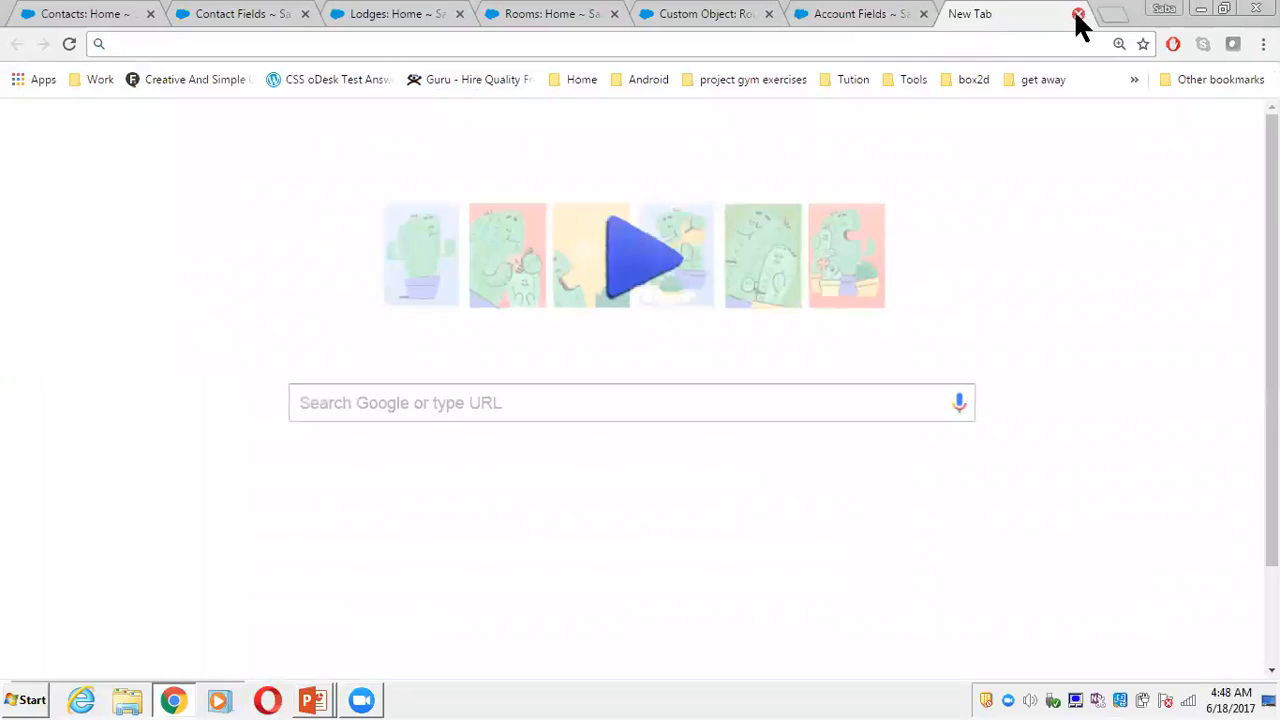
pyautogui.hotkey('ctrl', 'w')
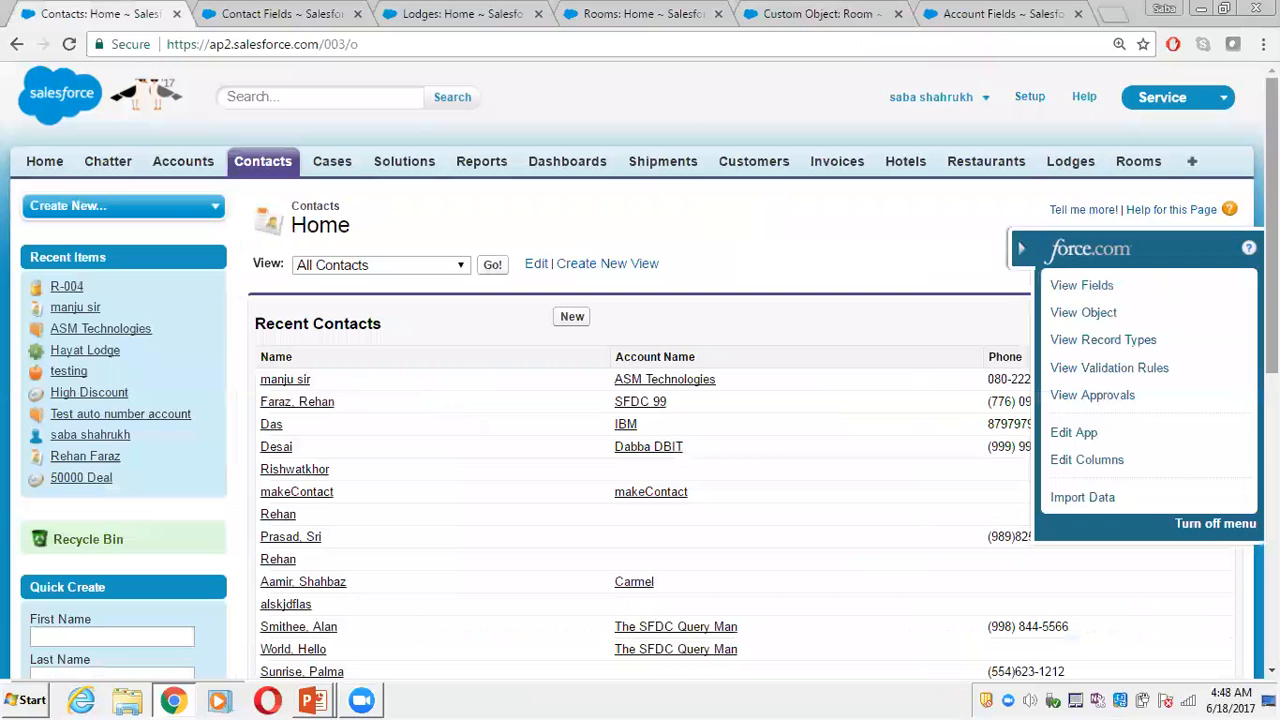
# - Open the custom objects list in Setup and start a new custom object definition
pyautogui.click(1029, 96)
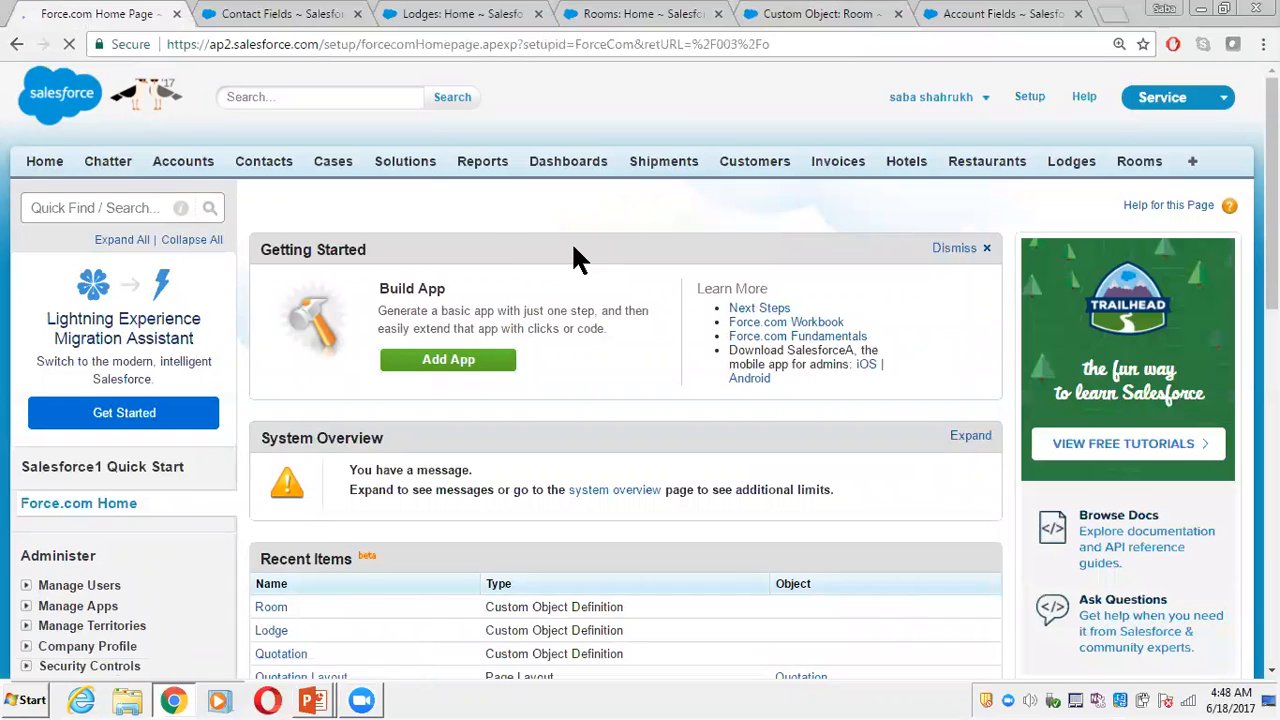
pyautogui.scroll(-4, 602, 225)
pyautogui.scroll(-1, 601, 217)
pyautogui.click(26, 496)
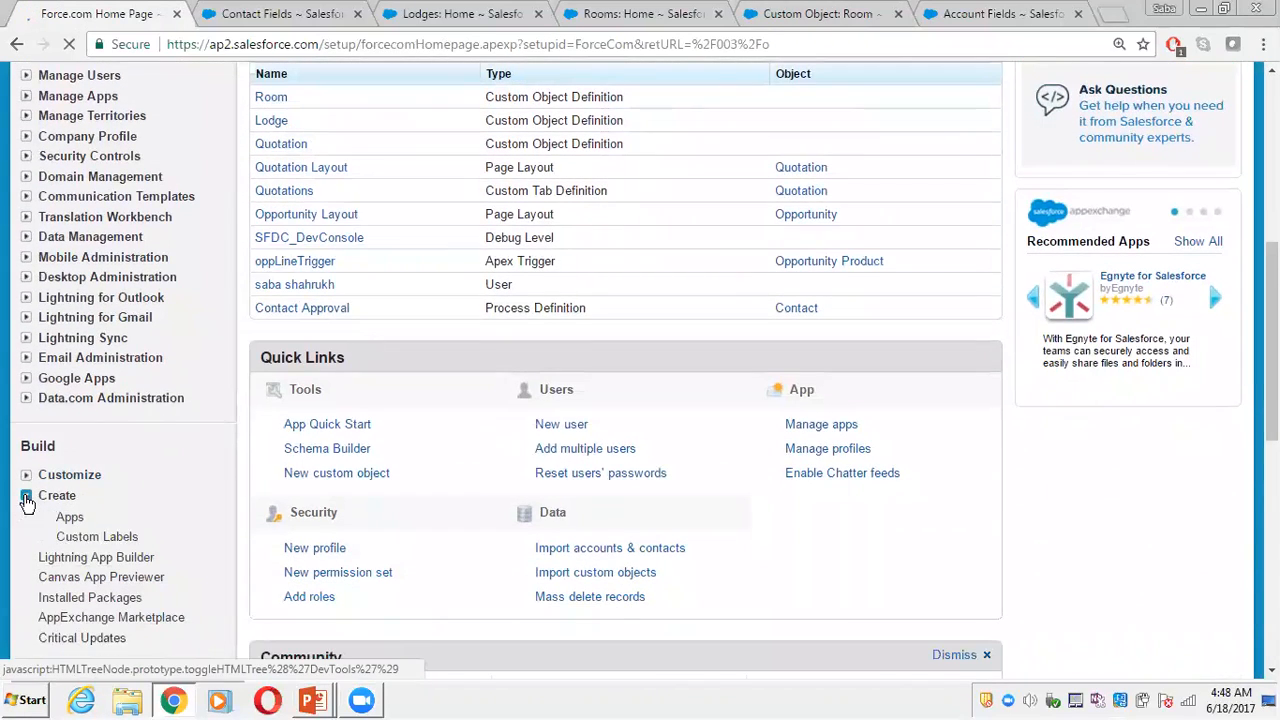
pyautogui.scroll(-3, 240, 443)
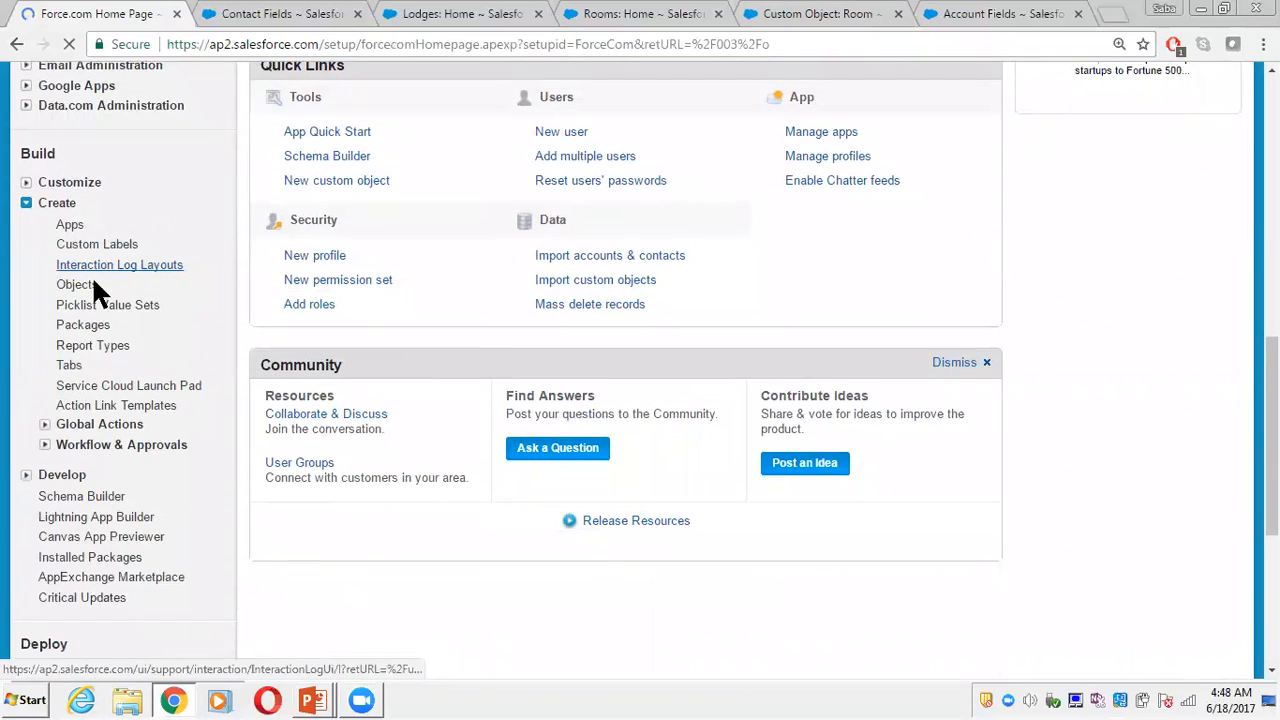
pyautogui.click(78, 284)
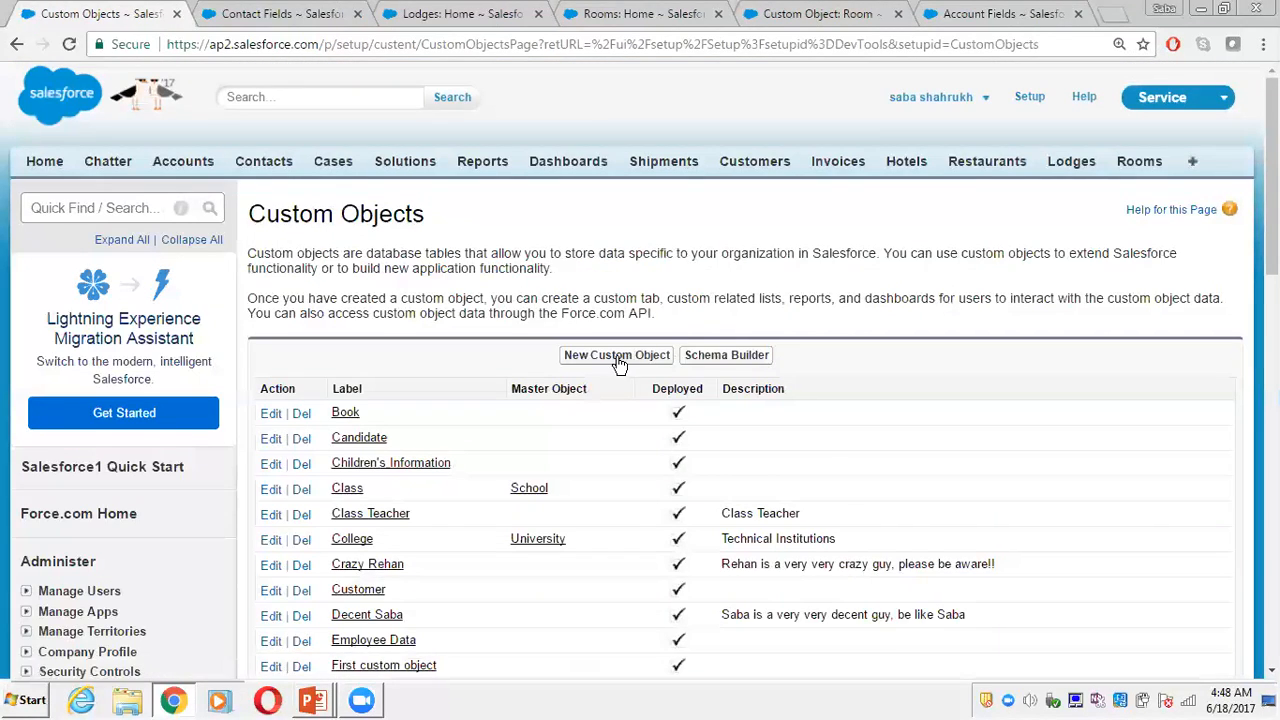
pyautogui.click(614, 356)
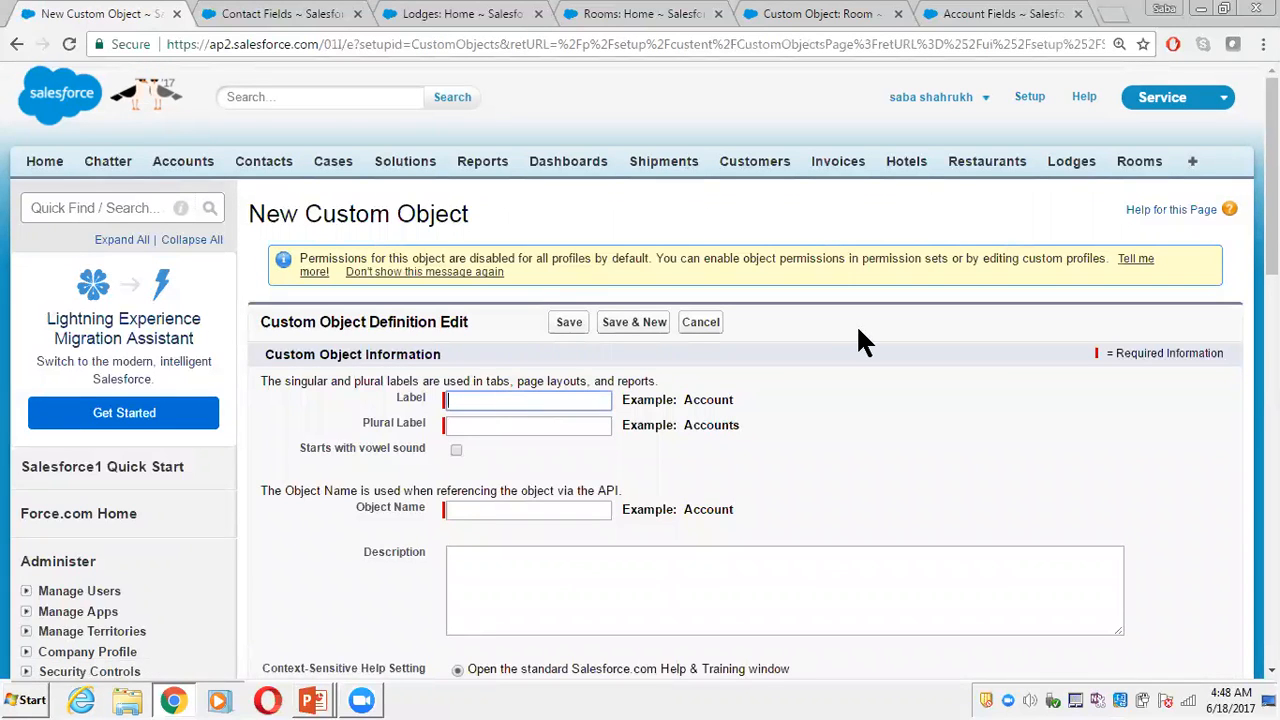
# - Give the new custom object the label "Lookup Parent" and the plural label "Lookup Parents"
pyautogui.write('Loop')
pyautogui.press('BackSpace')
pyautogui.press('BackSpace')
pyautogui.press('BackSpace')
pyautogui.write('kup Pare')
pyautogui.press('Tab')
pyautogui.click(514, 398)
pyautogui.hotkey('ctrl', 'a')
pyautogui.hotkey('ctrl', 'c')
pyautogui.click(468, 426)
pyautogui.hotkey('ctrl', 'v')
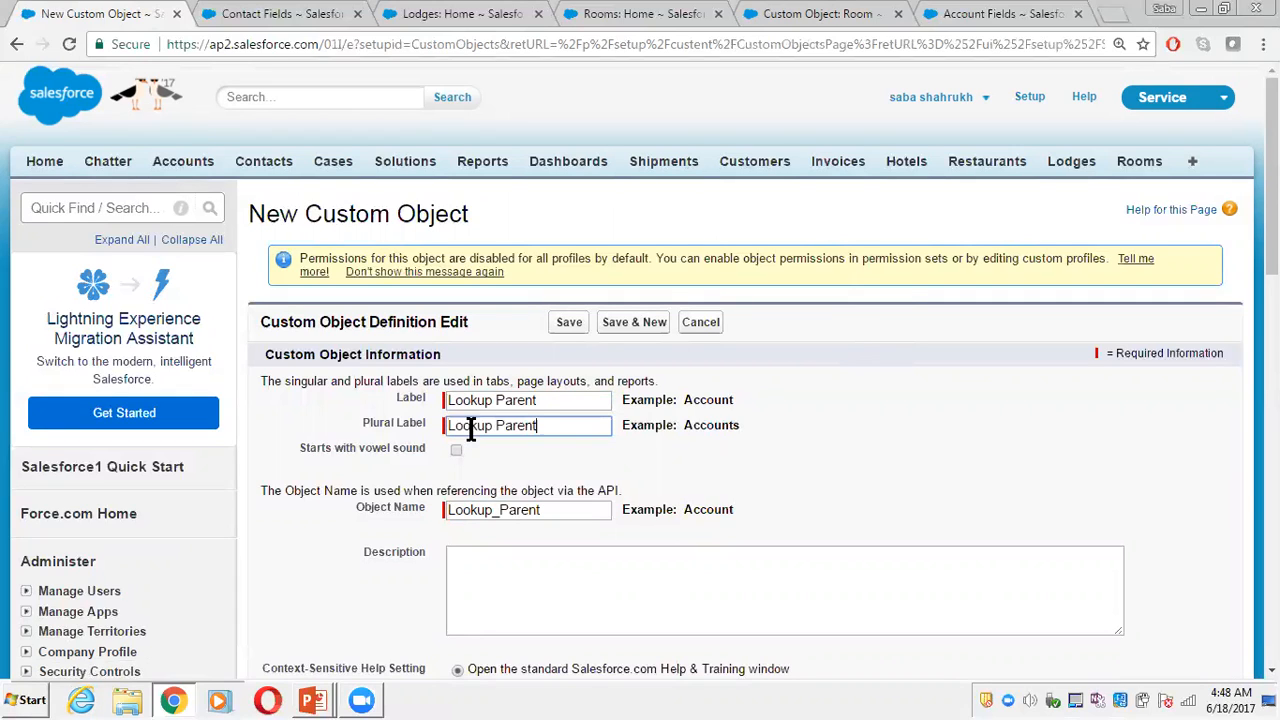
pyautogui.write('s')
# - Enable launching the New Custom Tab Wizard after saving, and save the Lookup Parent object while starting another new one
pyautogui.moveTo(1271, 246); pyautogui.dragTo(1271, 439)
pyautogui.moveTo(1271, 384)
pyautogui.mouseDown()
pyautogui.moveTo(1271, 305)
pyautogui.moveTo(1271, 364)
pyautogui.mouseUp()
pyautogui.scroll(-3, 440, 620)
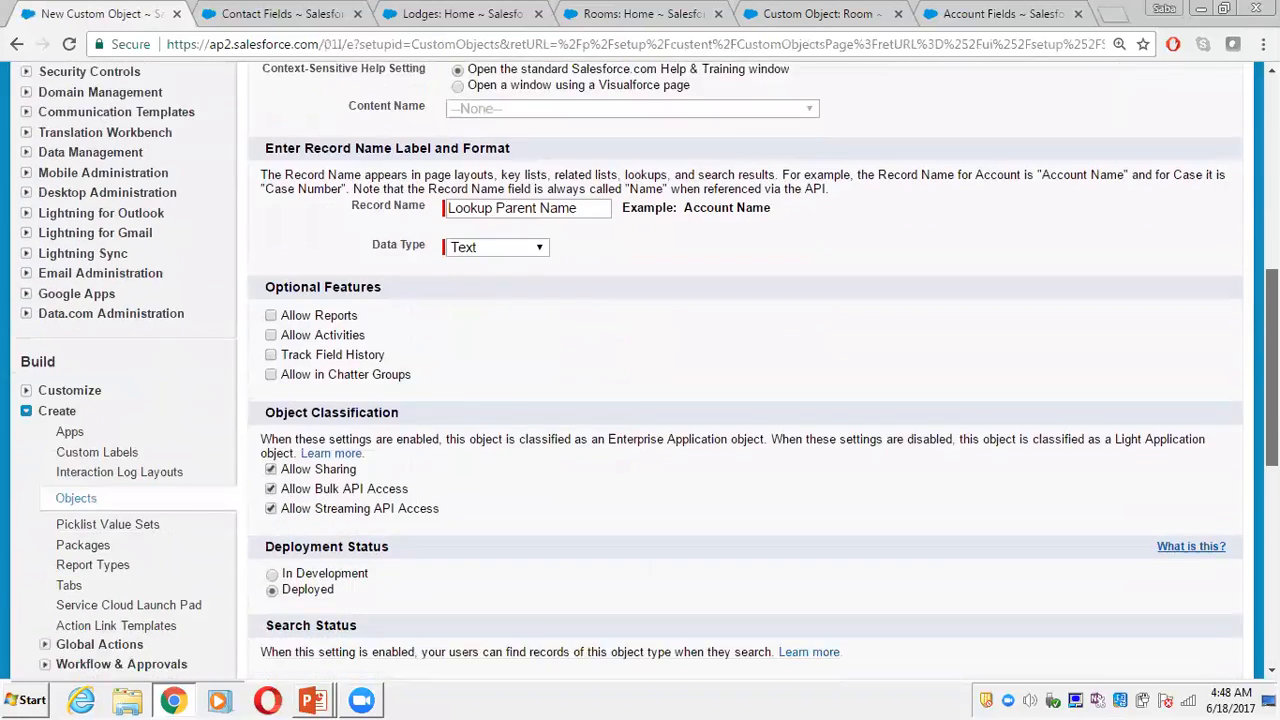
pyautogui.click(271, 540)
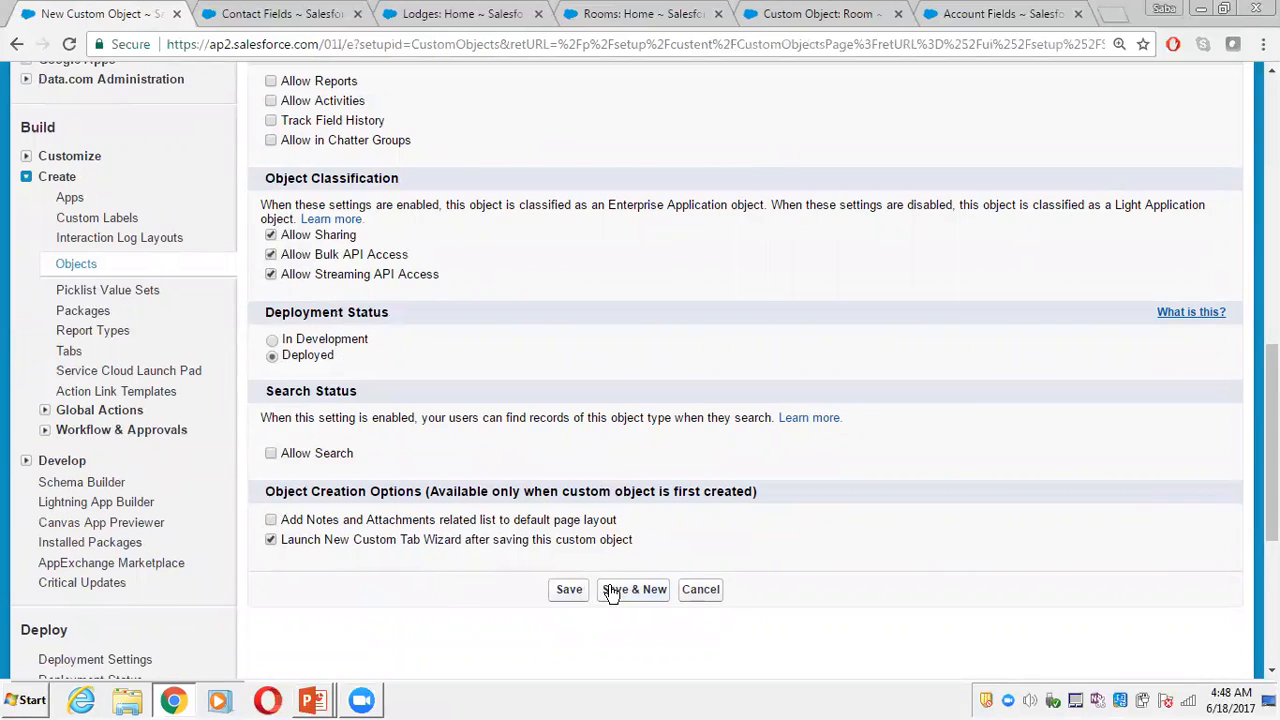
pyautogui.click(655, 589)
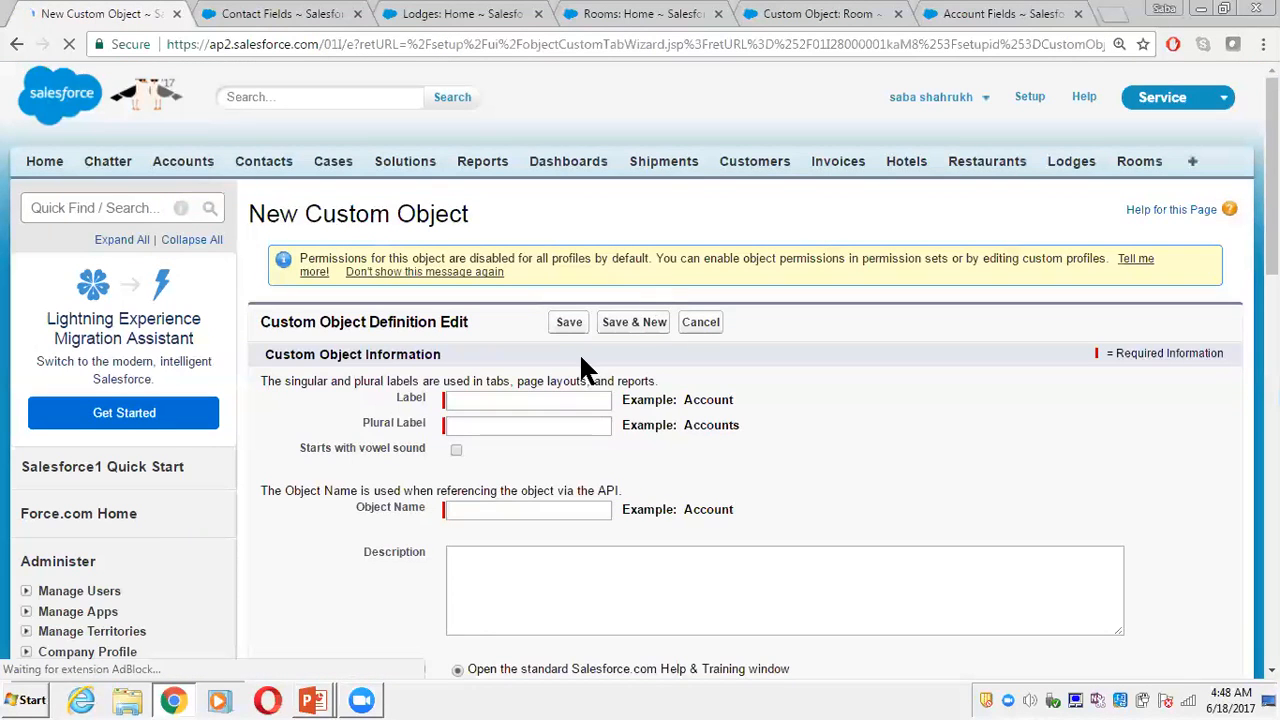
# - Give the second custom object the label "Lookup Child" and the plural label "Lookup Childs"
pyautogui.click(508, 395)
pyautogui.write('Loop')
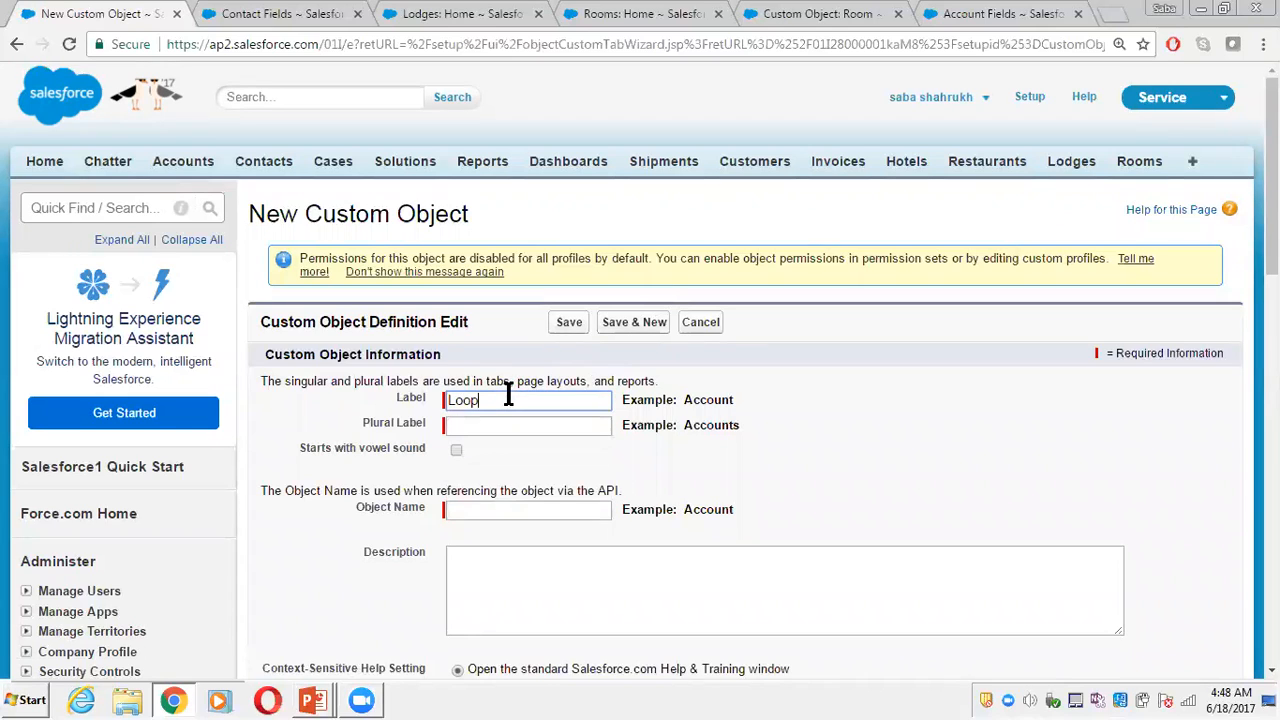
pyautogui.press('BackSpace')
pyautogui.write('kup ')
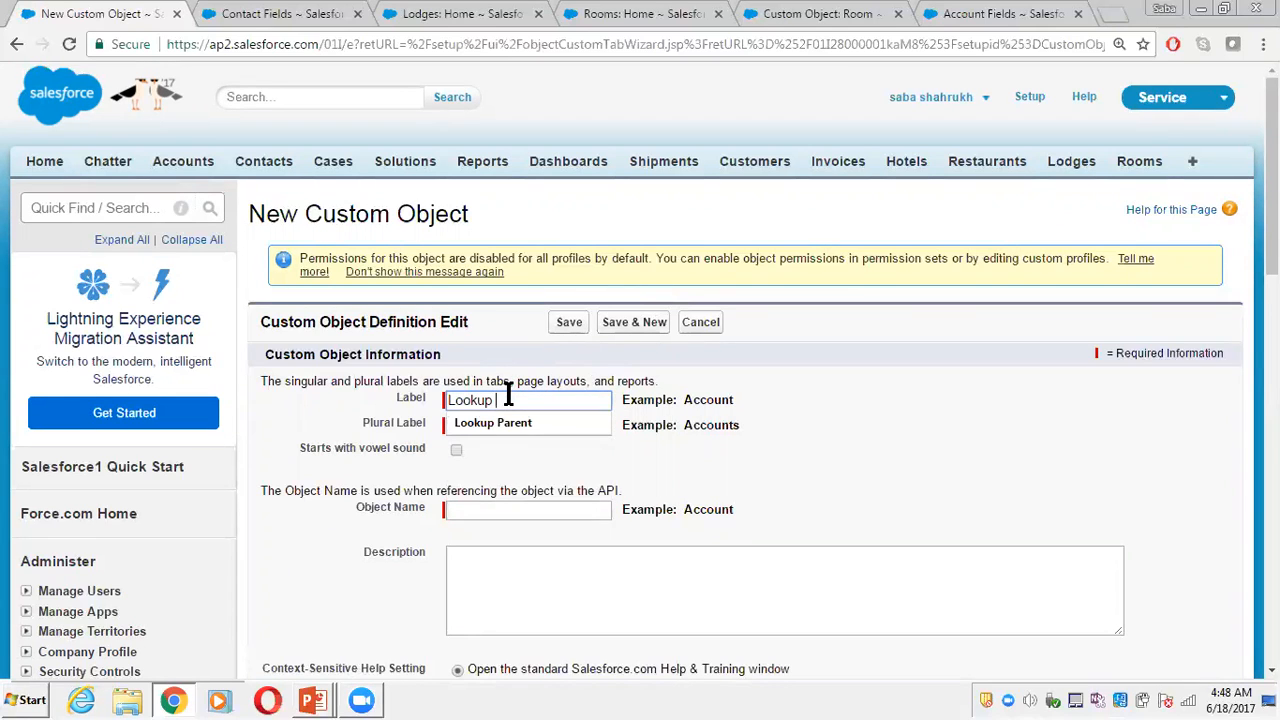
pyautogui.write('Ca')
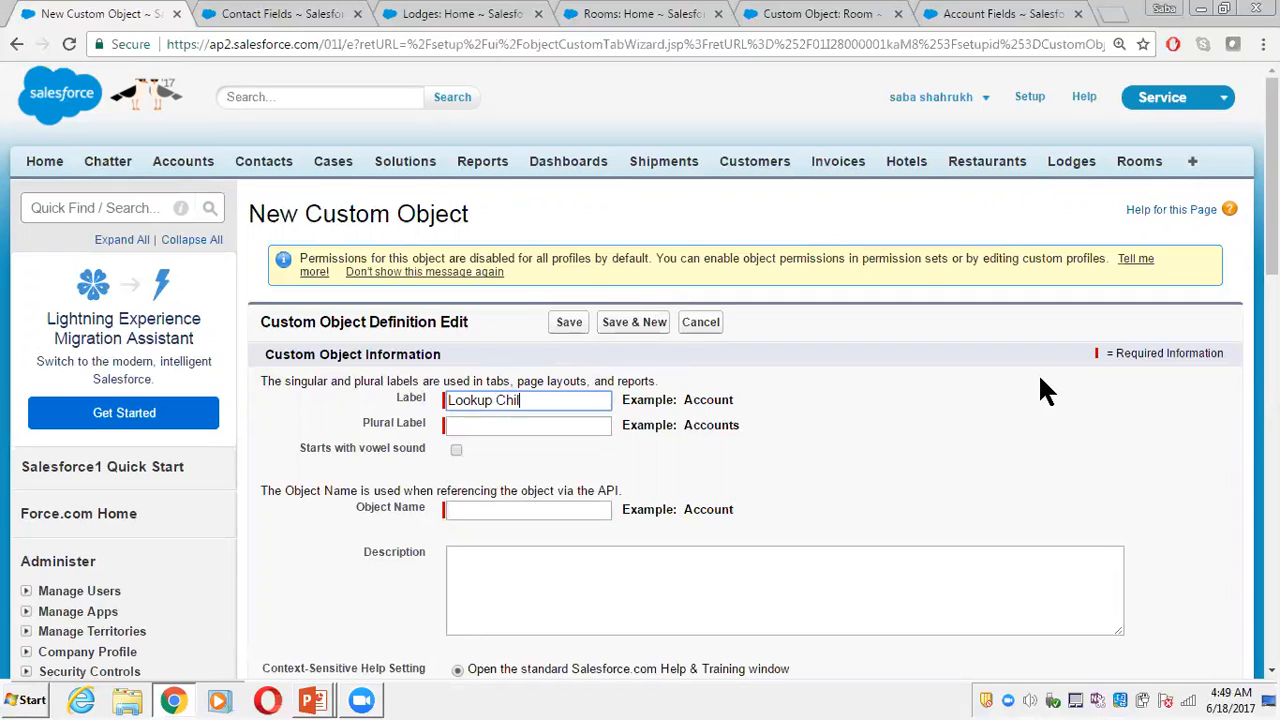
pyautogui.tripleClick(531, 408)
pyautogui.click(513, 426)
pyautogui.hotkey('ctrl', 'v')
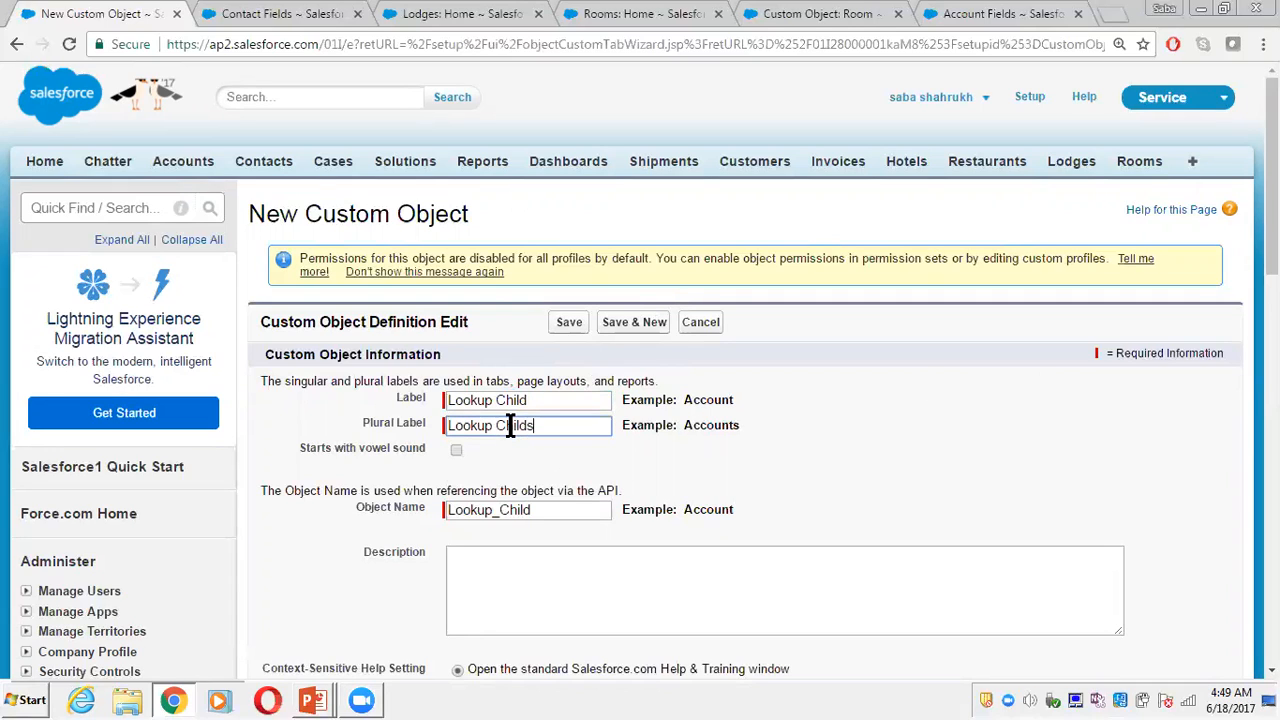
# - Save the Lookup Child object and choose the Balls tab style for its new custom tab
pyautogui.moveTo(1272, 210); pyautogui.dragTo(1272, 470)
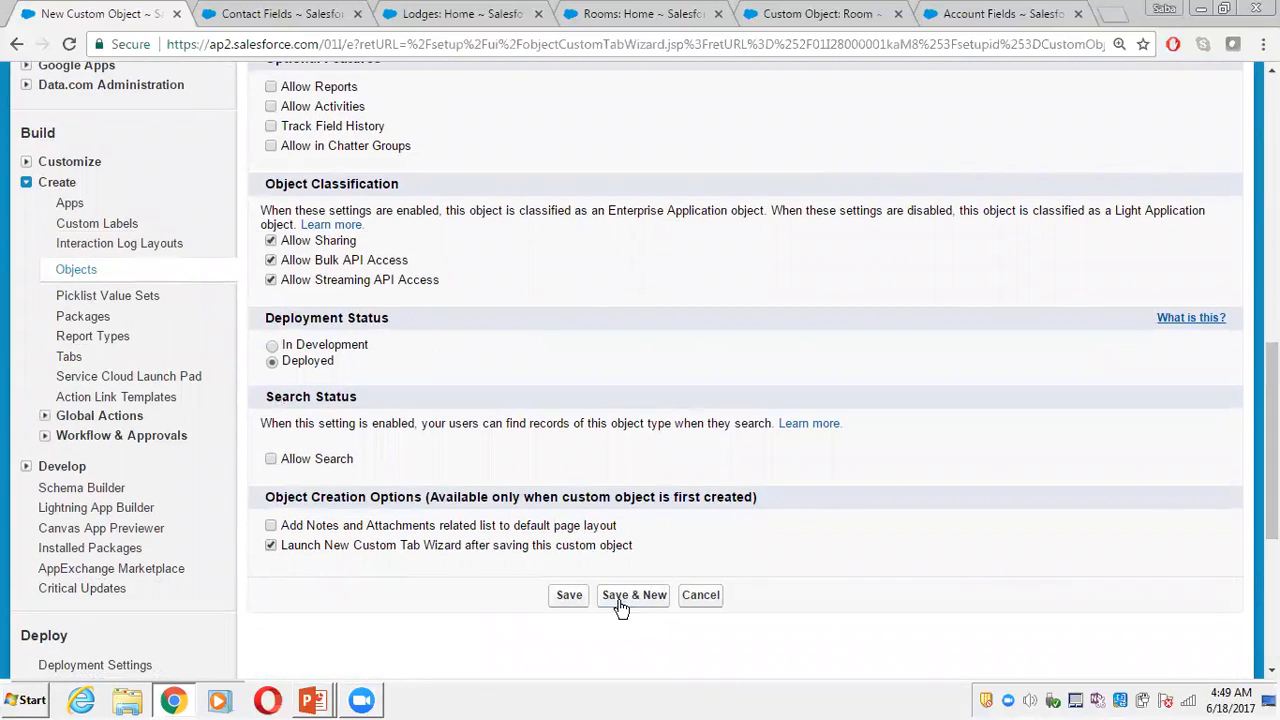
pyautogui.click(569, 595)
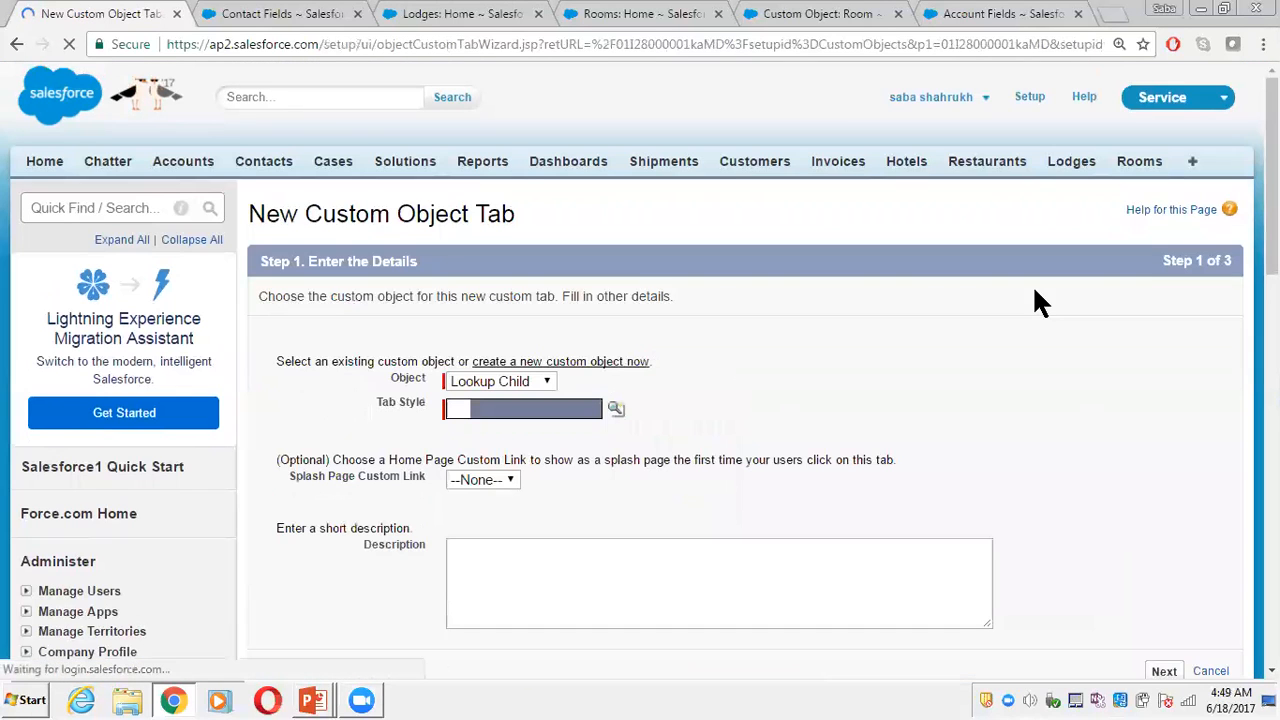
pyautogui.click(553, 411)
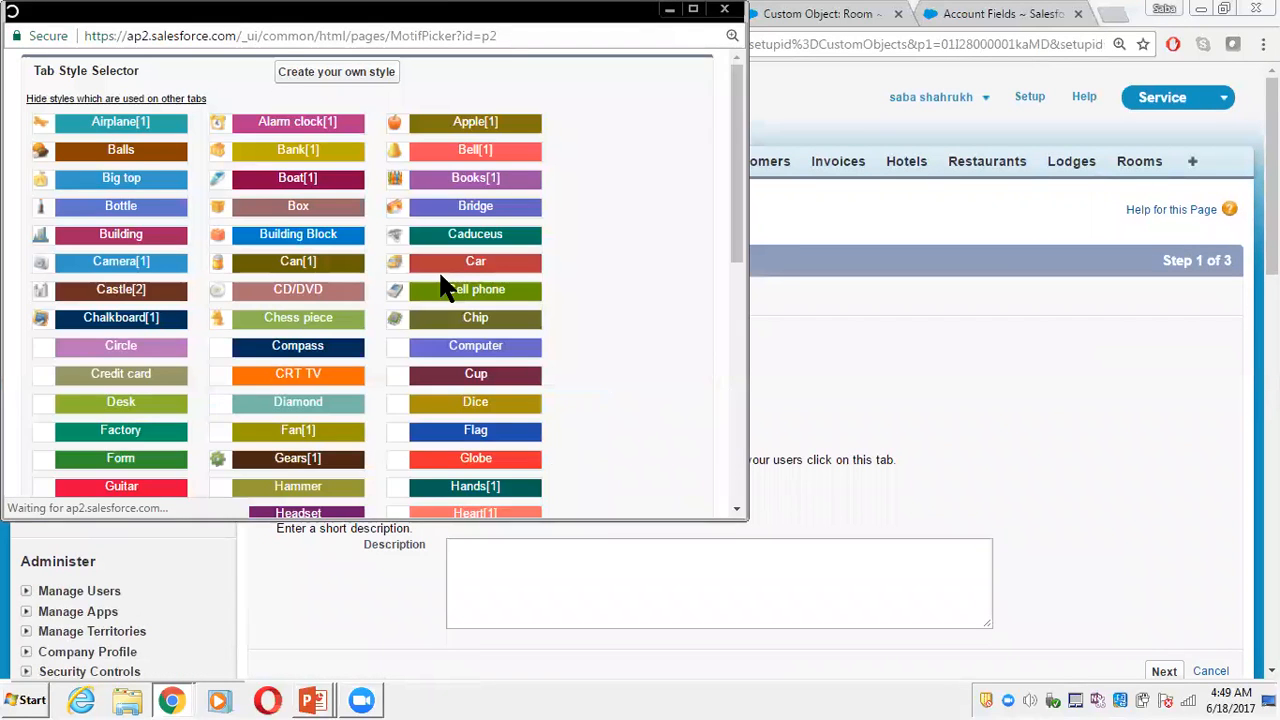
pyautogui.click(120, 152)
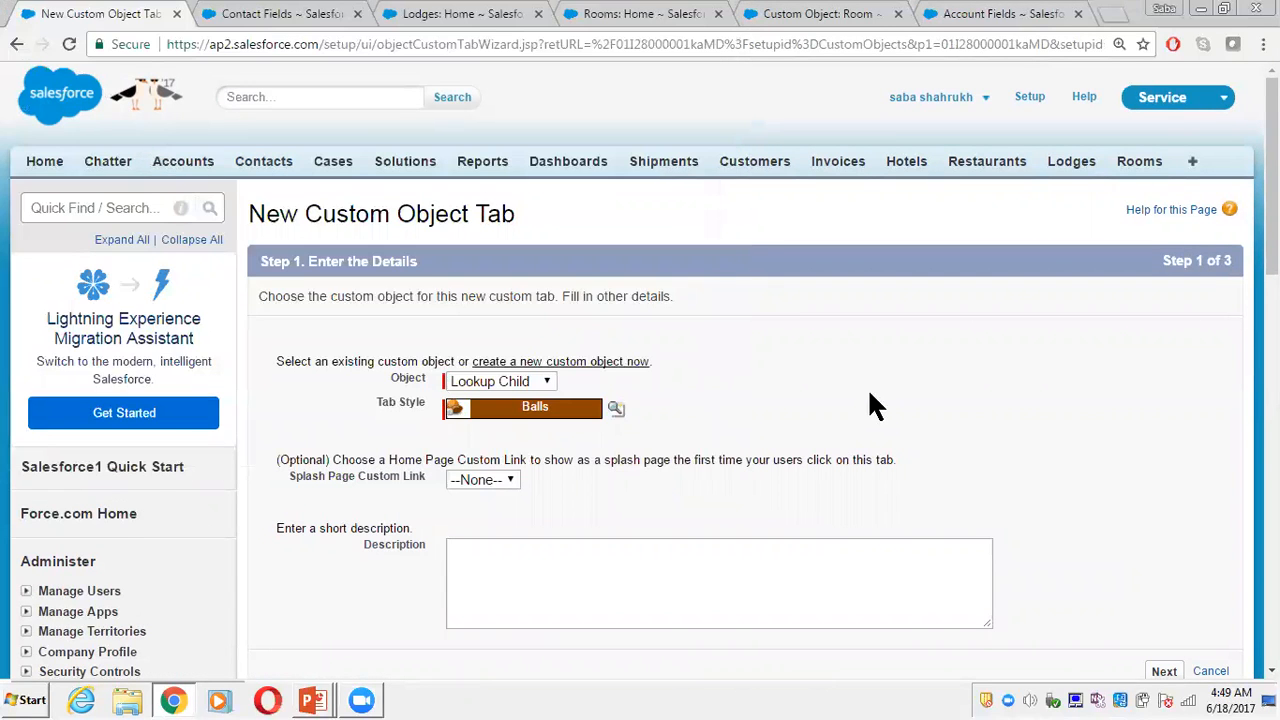
# - Save the Lookup Child tab with Default On visibility for all profiles and all custom apps included, and open the Lookup Childs home page
pyautogui.scroll(-3, 868, 393)
pyautogui.click(1164, 389)
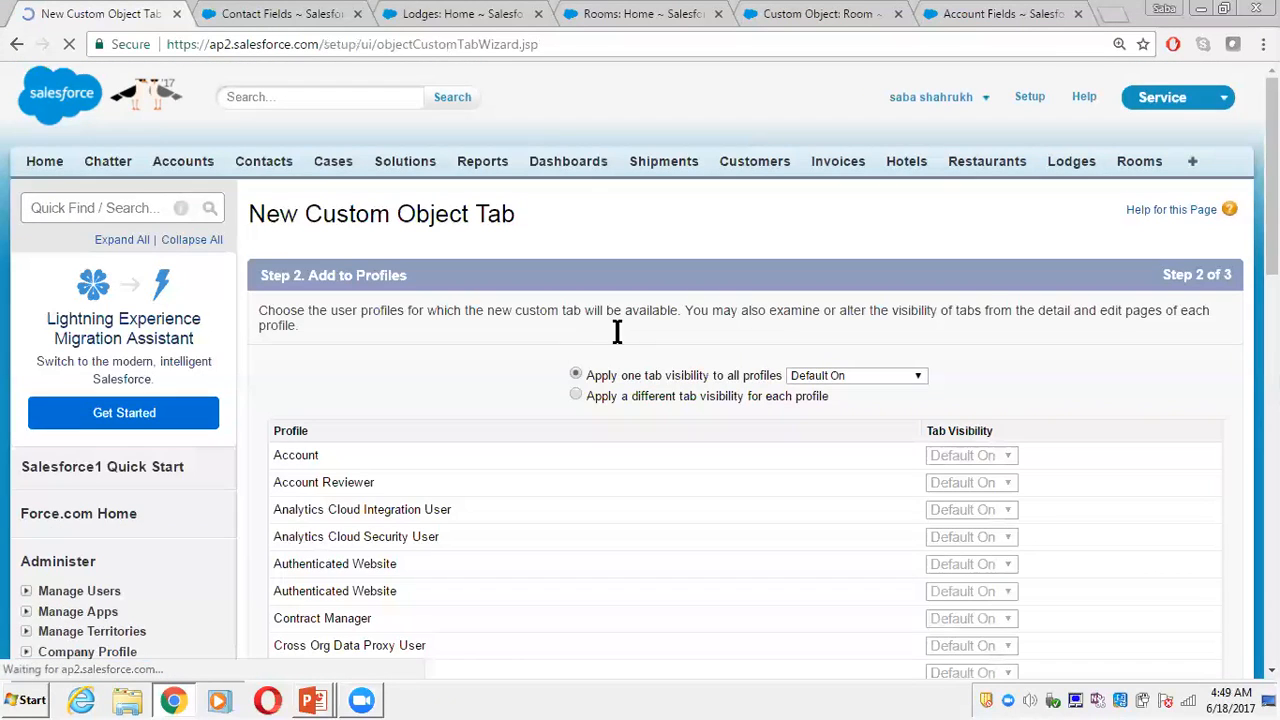
pyautogui.scroll(-15, 1165, 314)
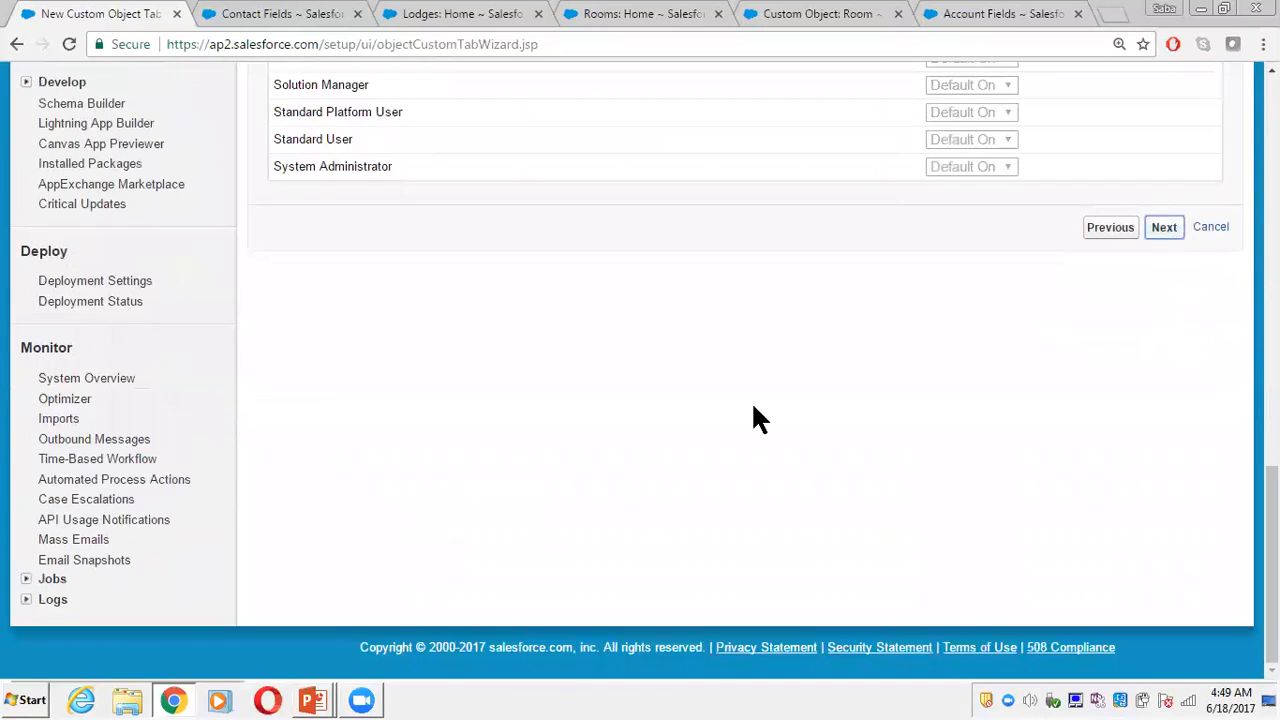
pyautogui.scroll(-1, 915, 356)
pyautogui.scroll(-6, 916, 360)
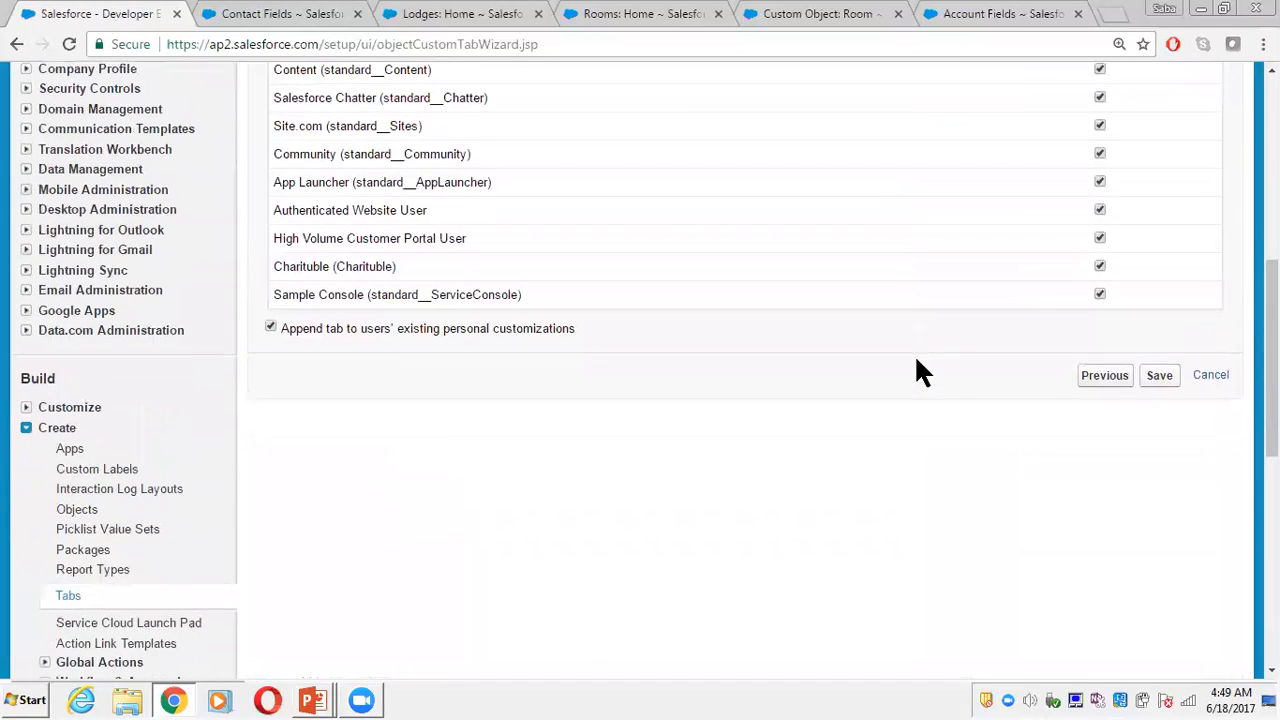
pyautogui.click(1160, 378)
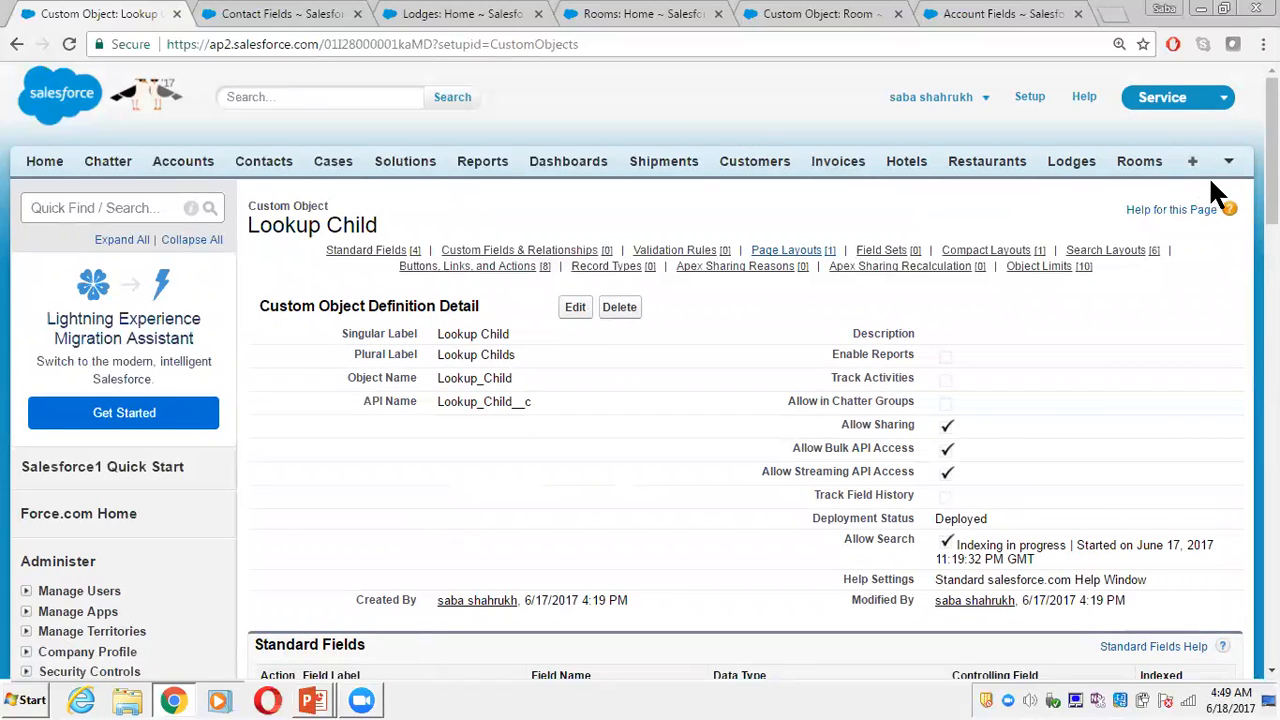
pyautogui.click(1226, 161)
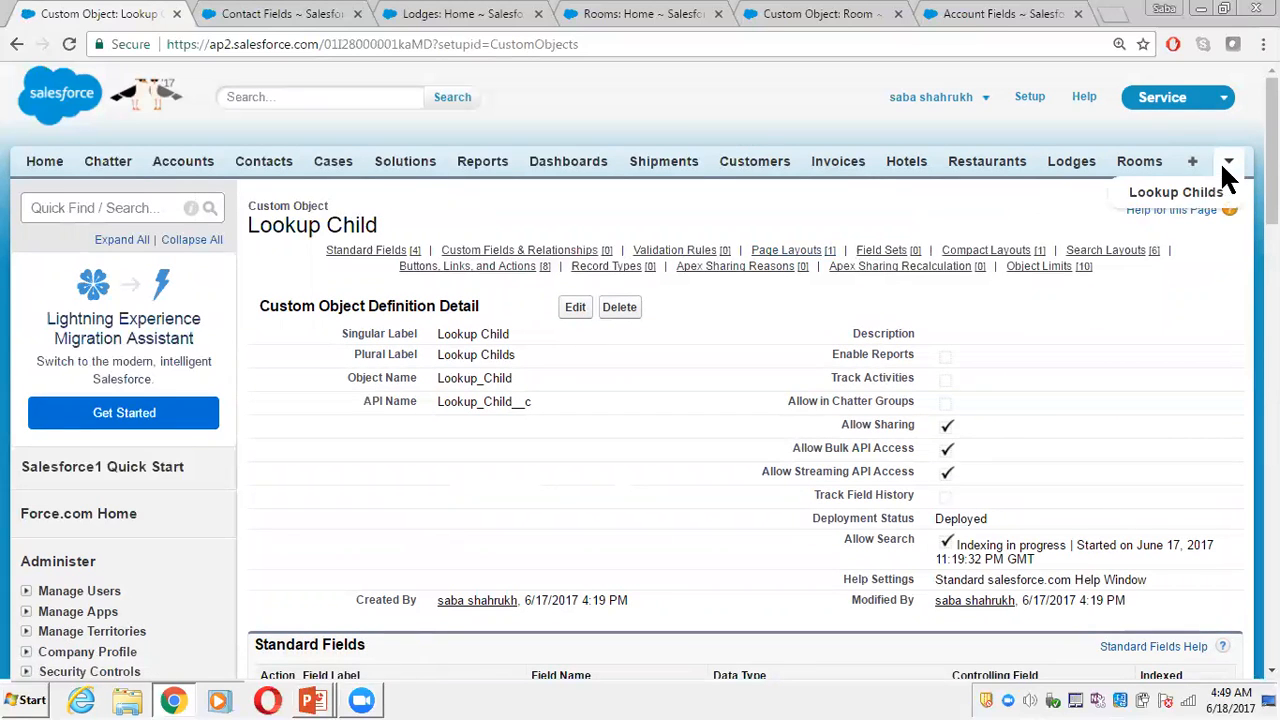
pyautogui.click(1163, 194)
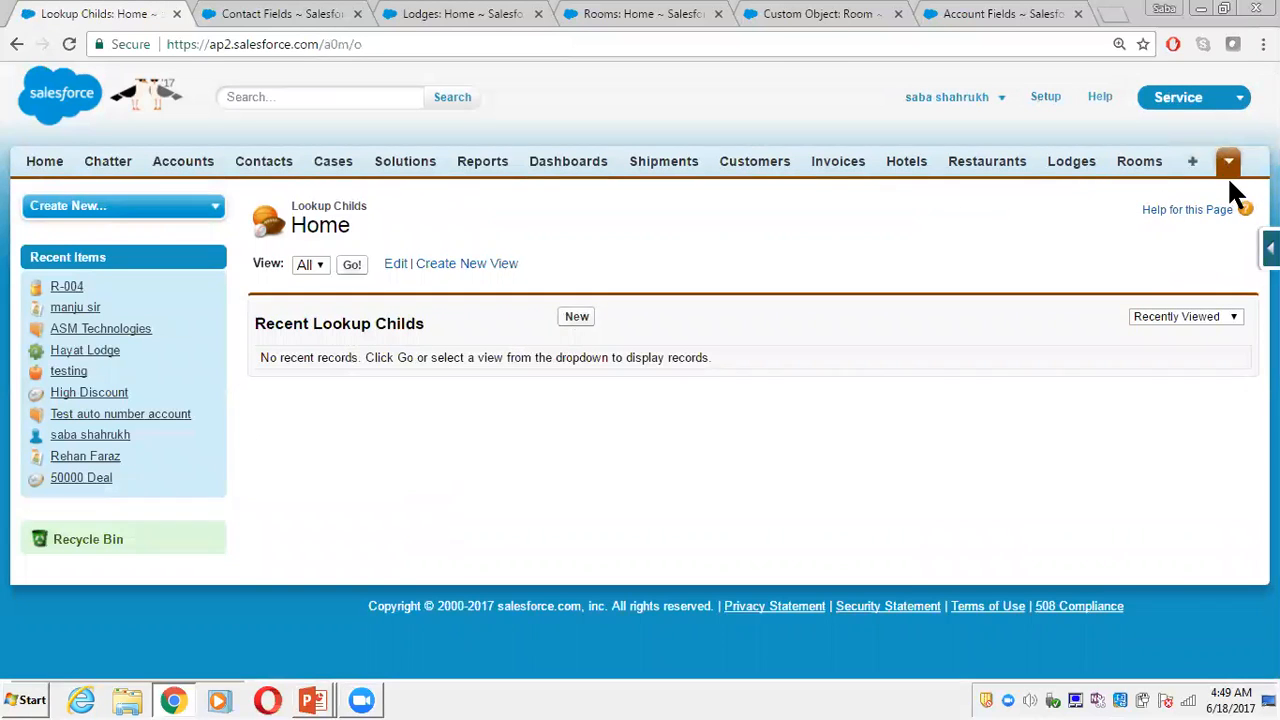
# - Find the Custom Tabs page in Setup by searching for "tab" and start a new custom object tab
pyautogui.click(1040, 97)
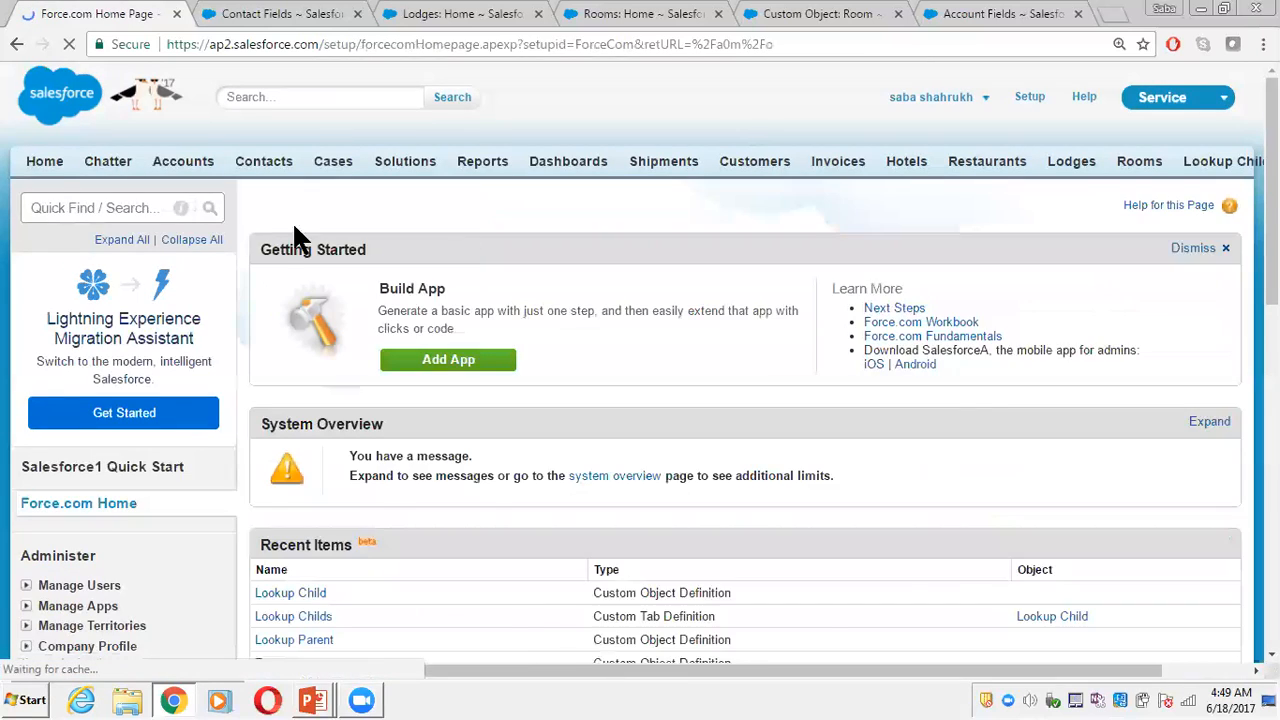
pyautogui.click(63, 207)
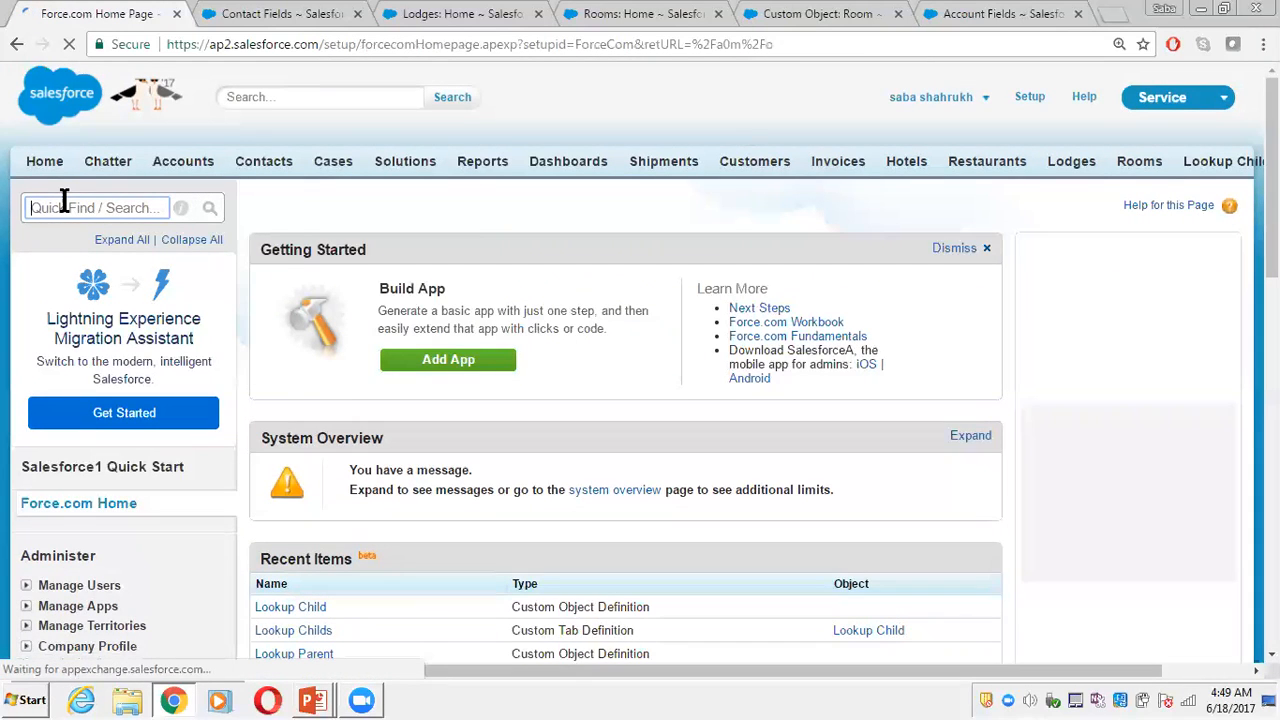
pyautogui.write('tab')
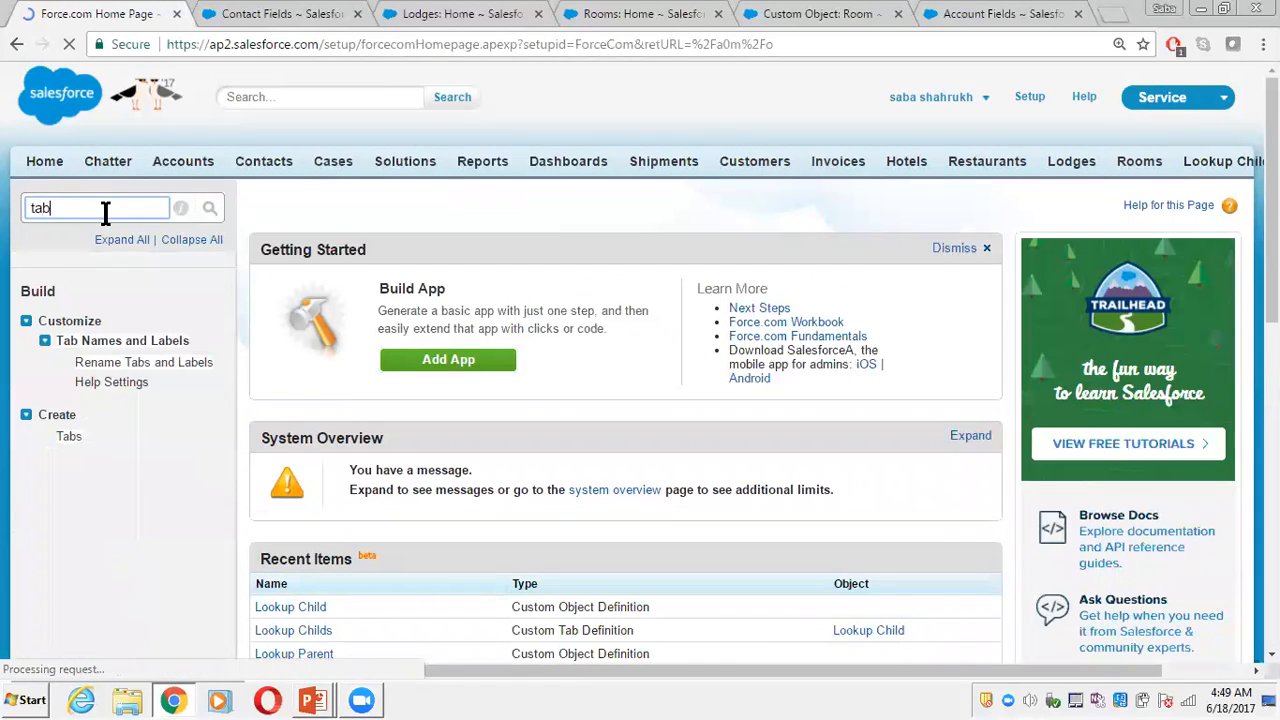
pyautogui.click(69, 437)
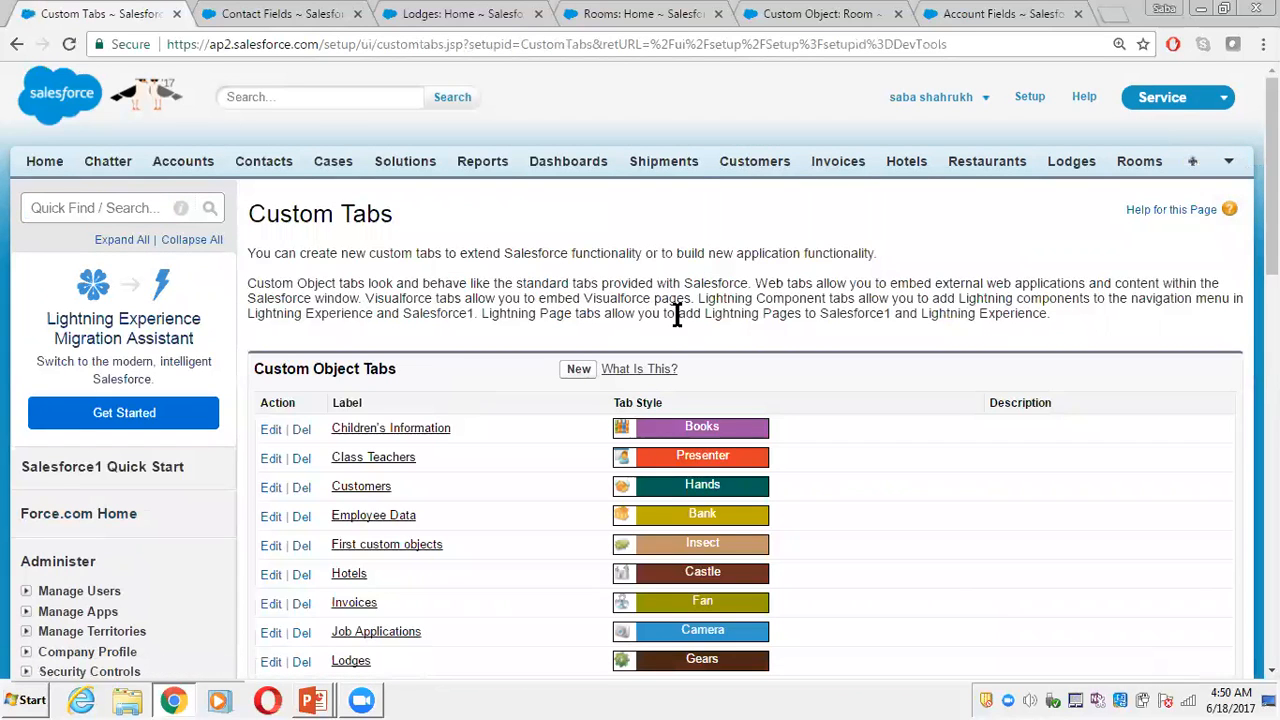
pyautogui.click(578, 369)
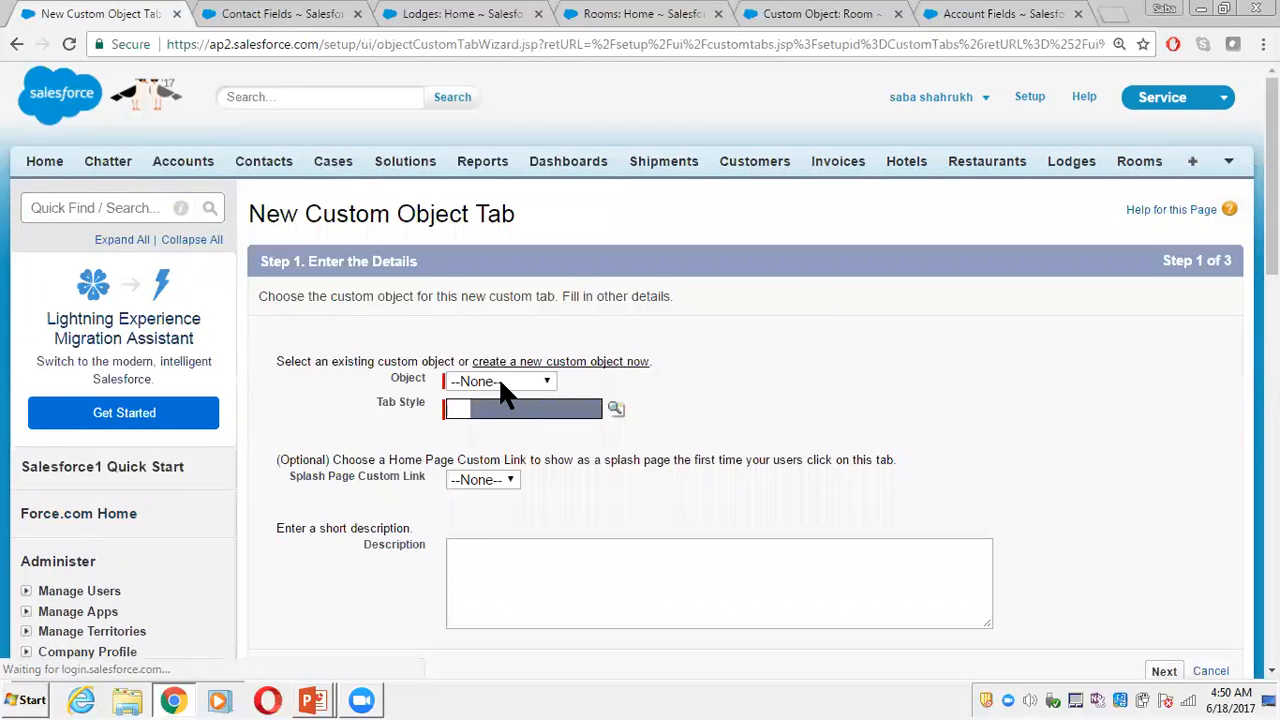
# - Select Lookup Parent as the new tab's object and give it the Building tab style
pyautogui.click(500, 381)
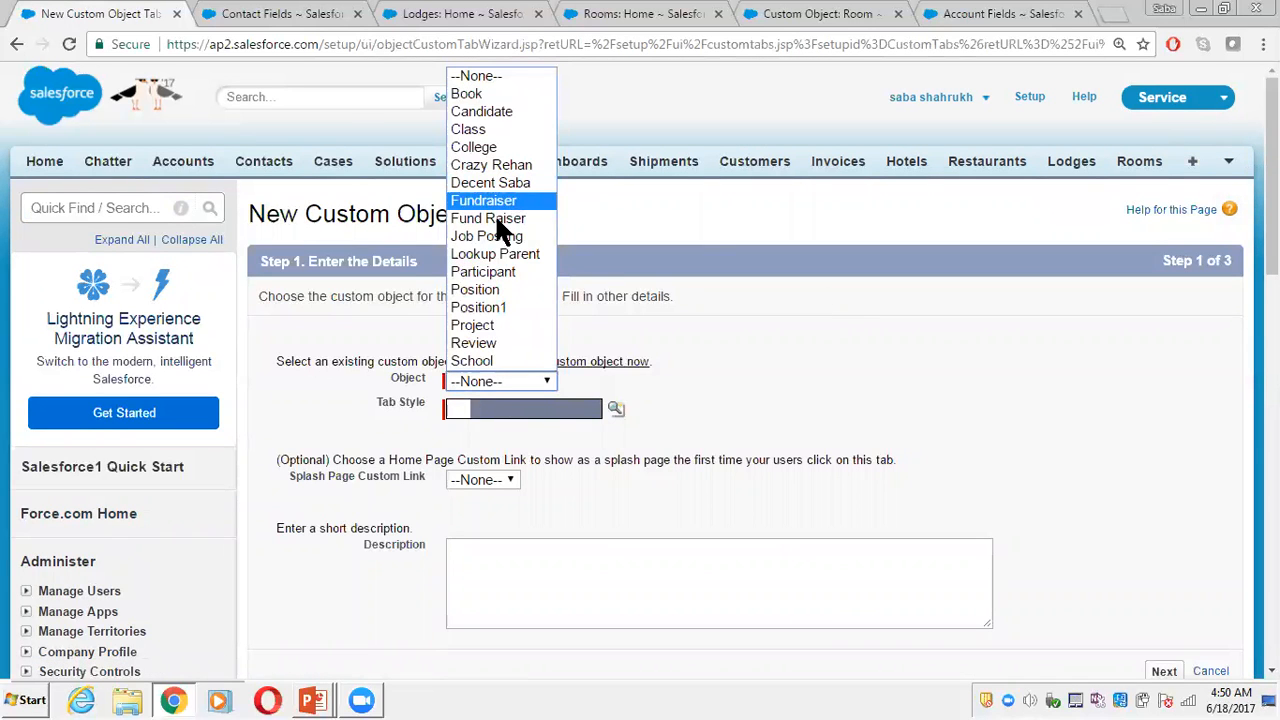
pyautogui.click(495, 253)
pyautogui.click(531, 406)
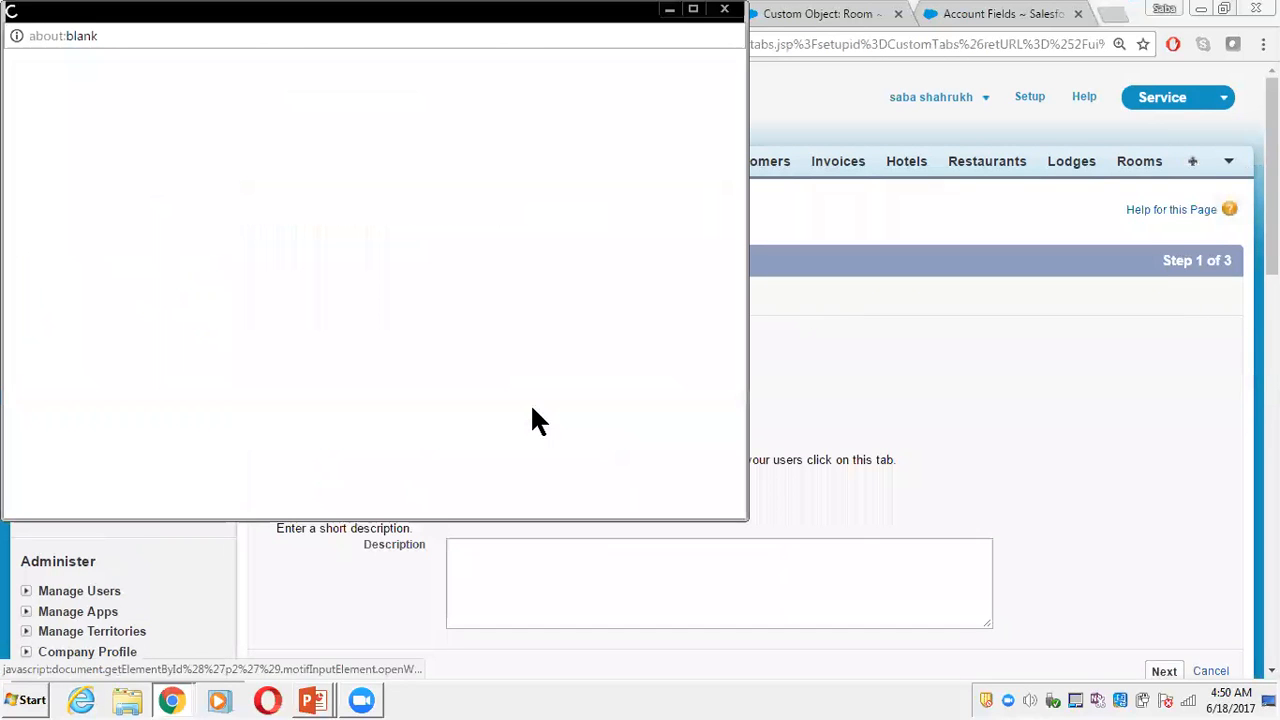
pyautogui.click(150, 238)
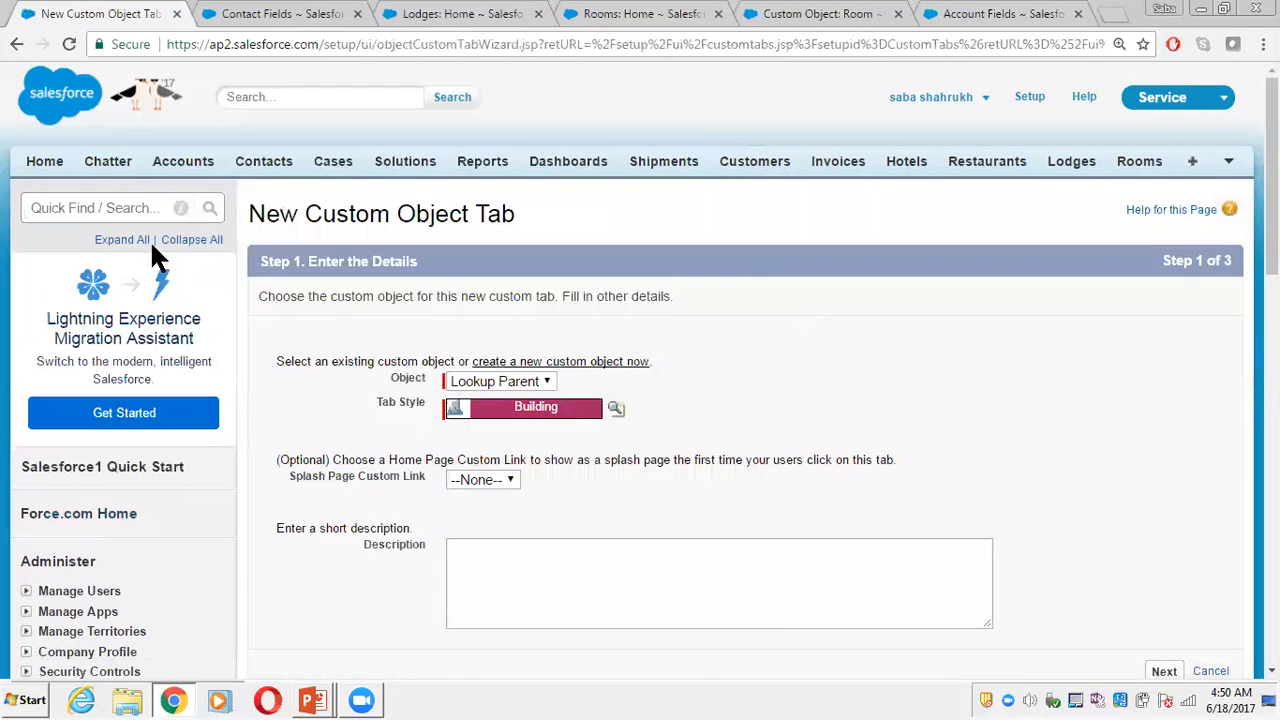
# - Save the Lookup Parent tab with Default On visibility for all profiles and all custom apps included
pyautogui.scroll(-5, 909, 418)
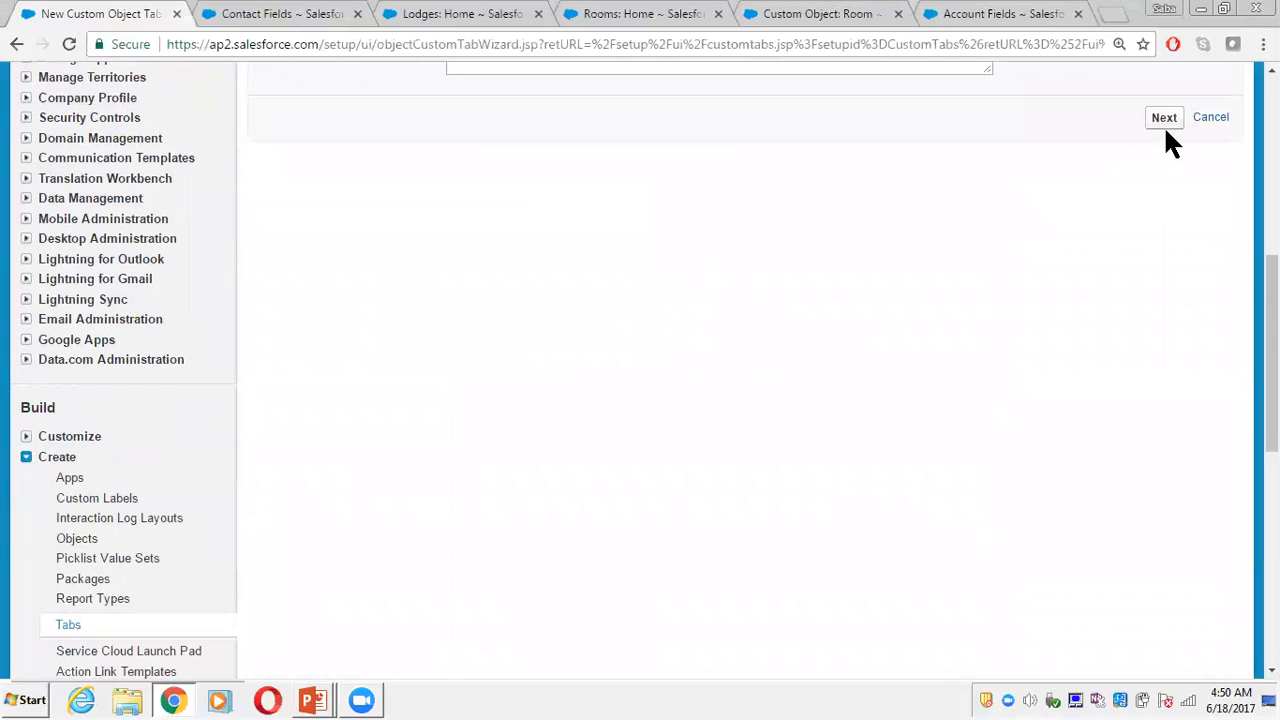
pyautogui.click(1163, 118)
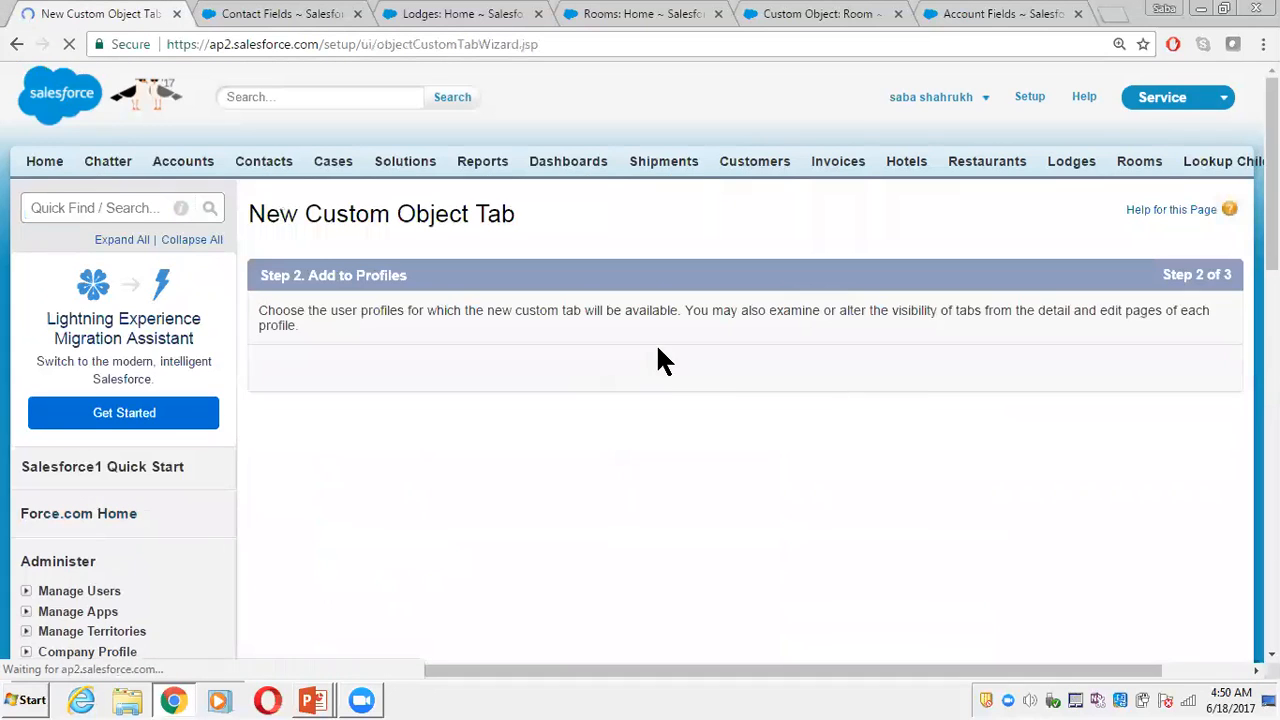
pyautogui.scroll(-10, 1029, 443)
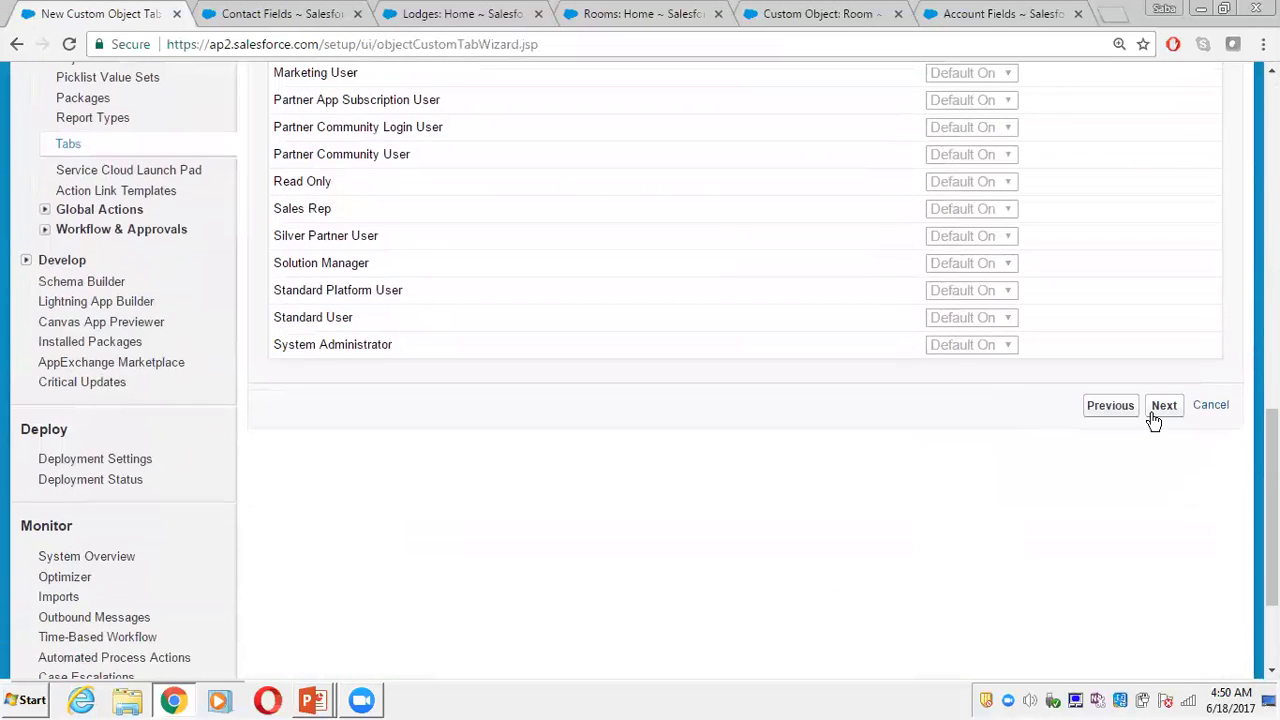
pyautogui.click(1163, 405)
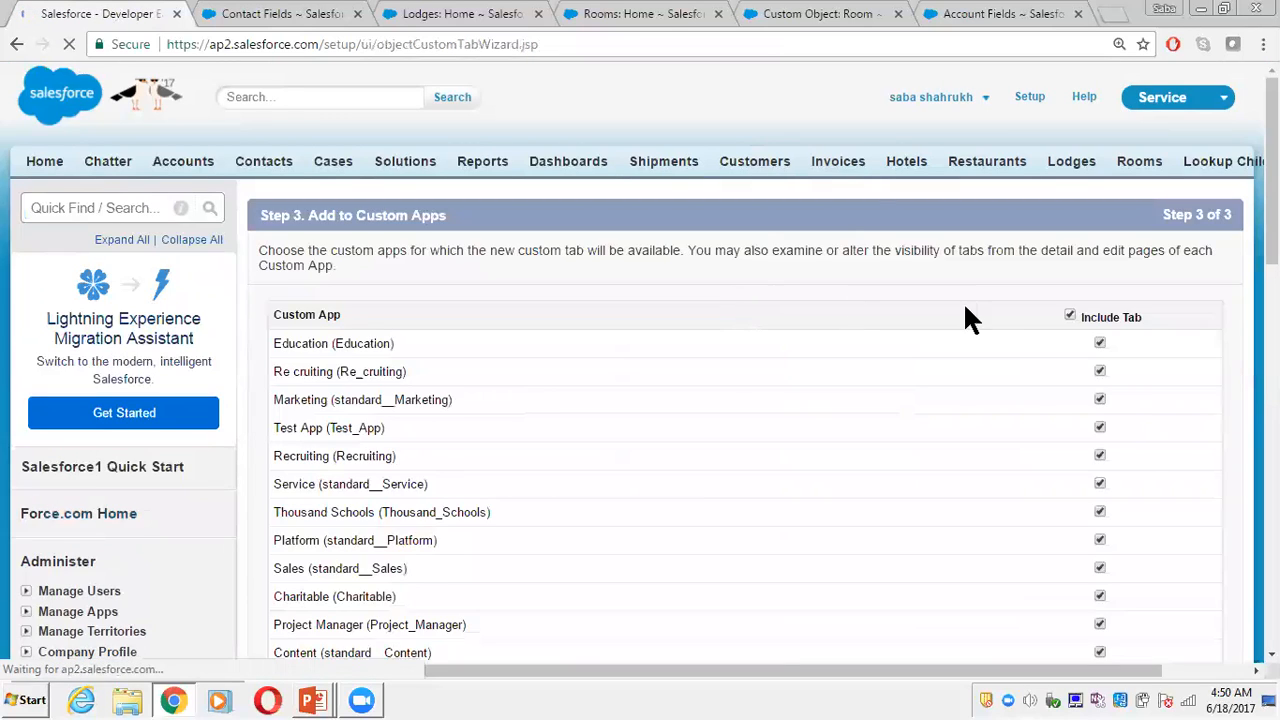
pyautogui.scroll(-10, 980, 310)
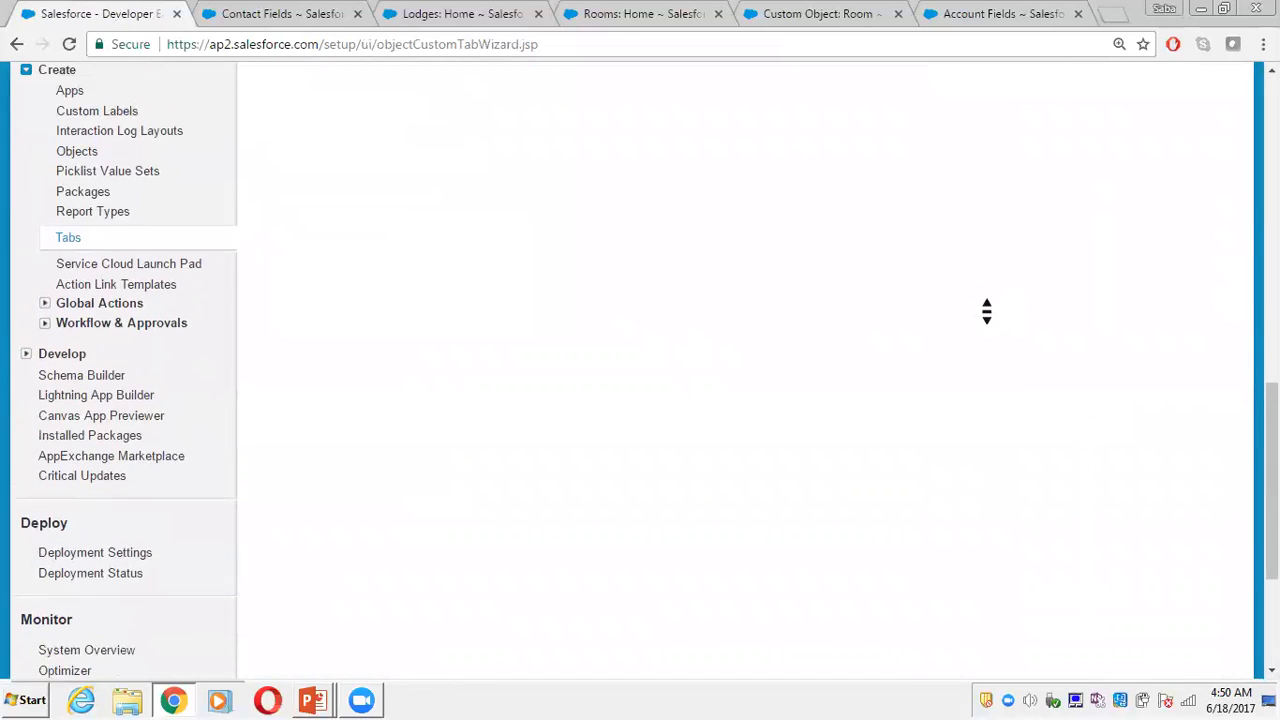
pyautogui.scroll(1, 1100, 340)
pyautogui.click(1160, 358)
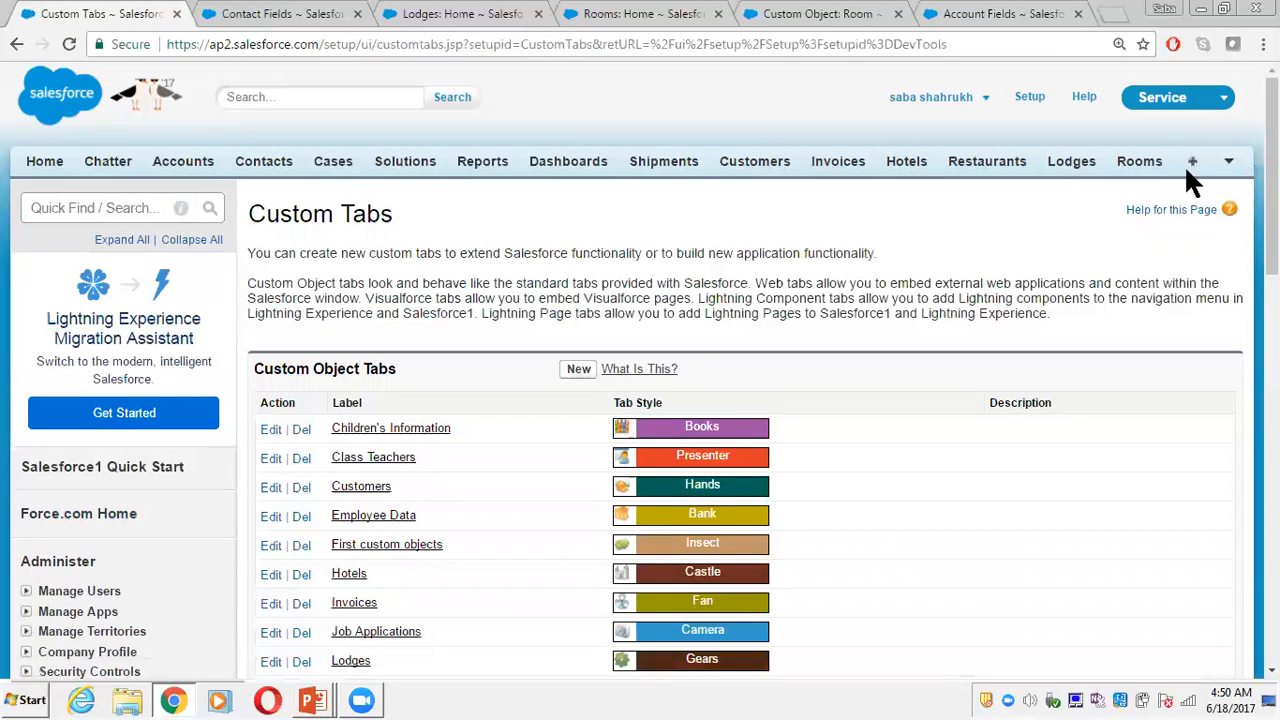
# - Open the Lookup Childs home page, and use the Contact Fields browser tab to browse all Salesforce tabs for the lookup objects
pyautogui.click(1228, 161)
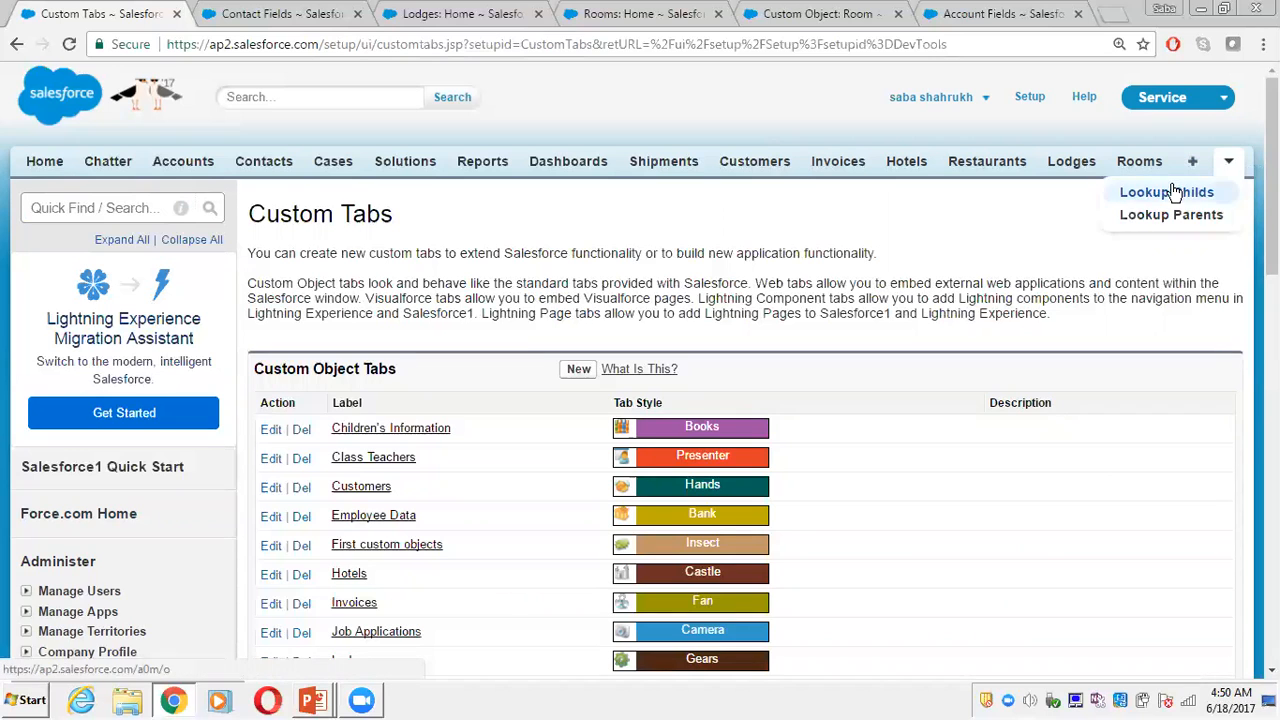
pyautogui.click(1163, 195)
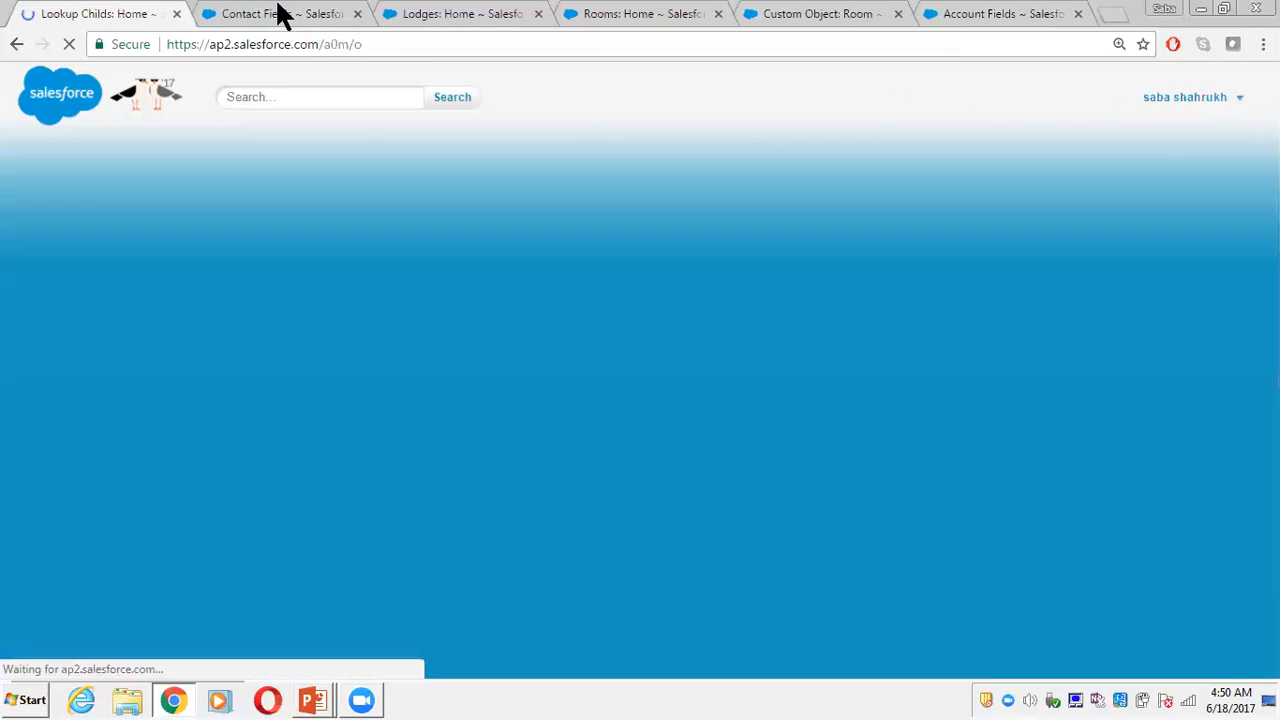
pyautogui.click(277, 13)
pyautogui.scroll(3, 1006, 166)
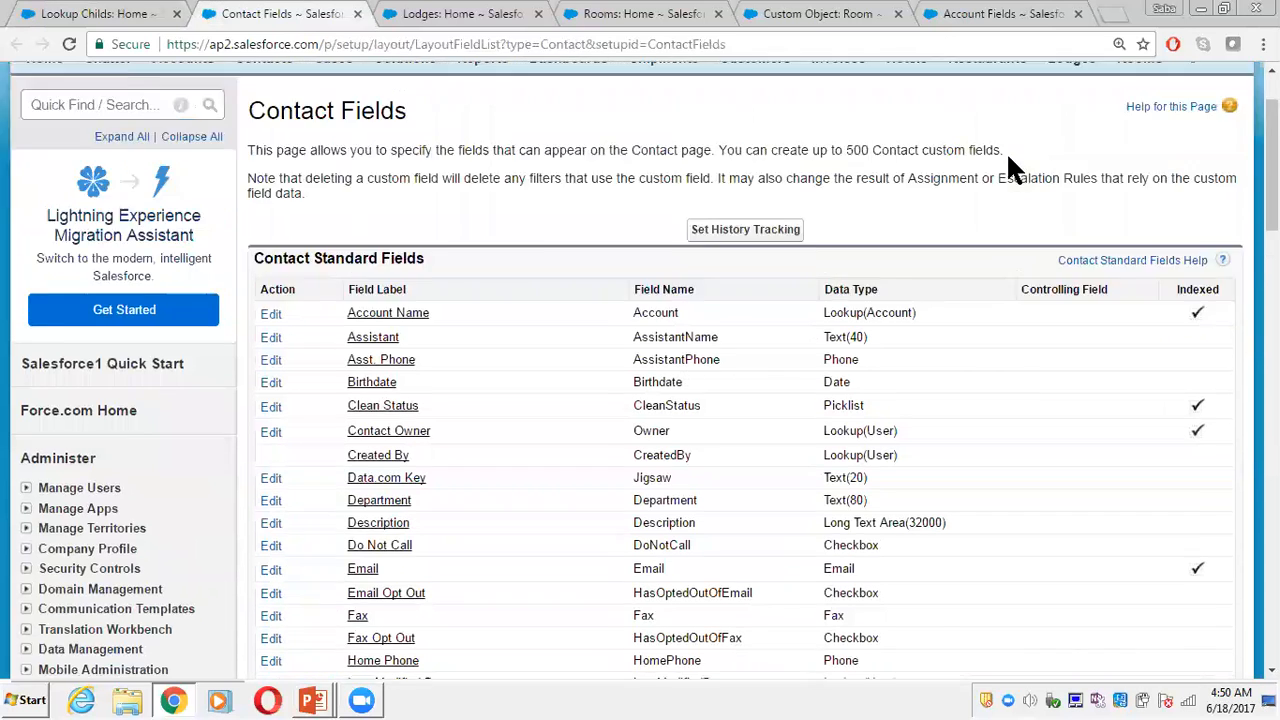
pyautogui.click(1195, 160)
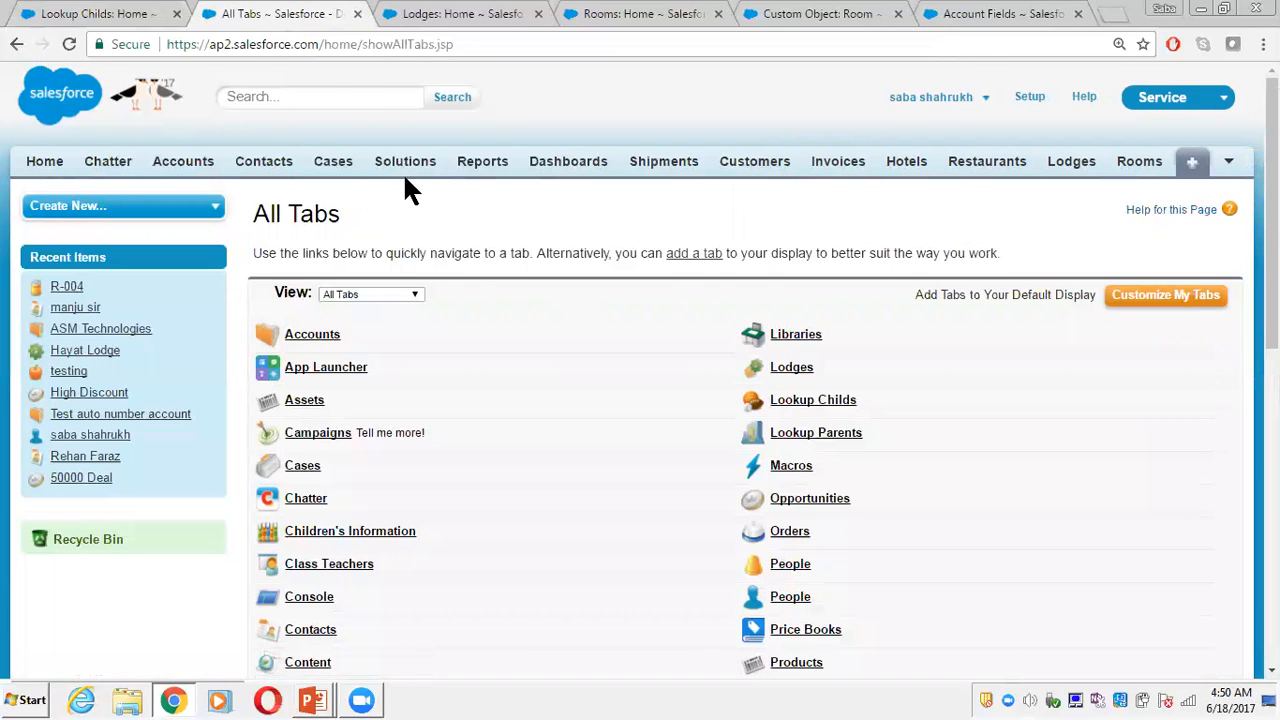
pyautogui.scroll(-4, 759, 258)
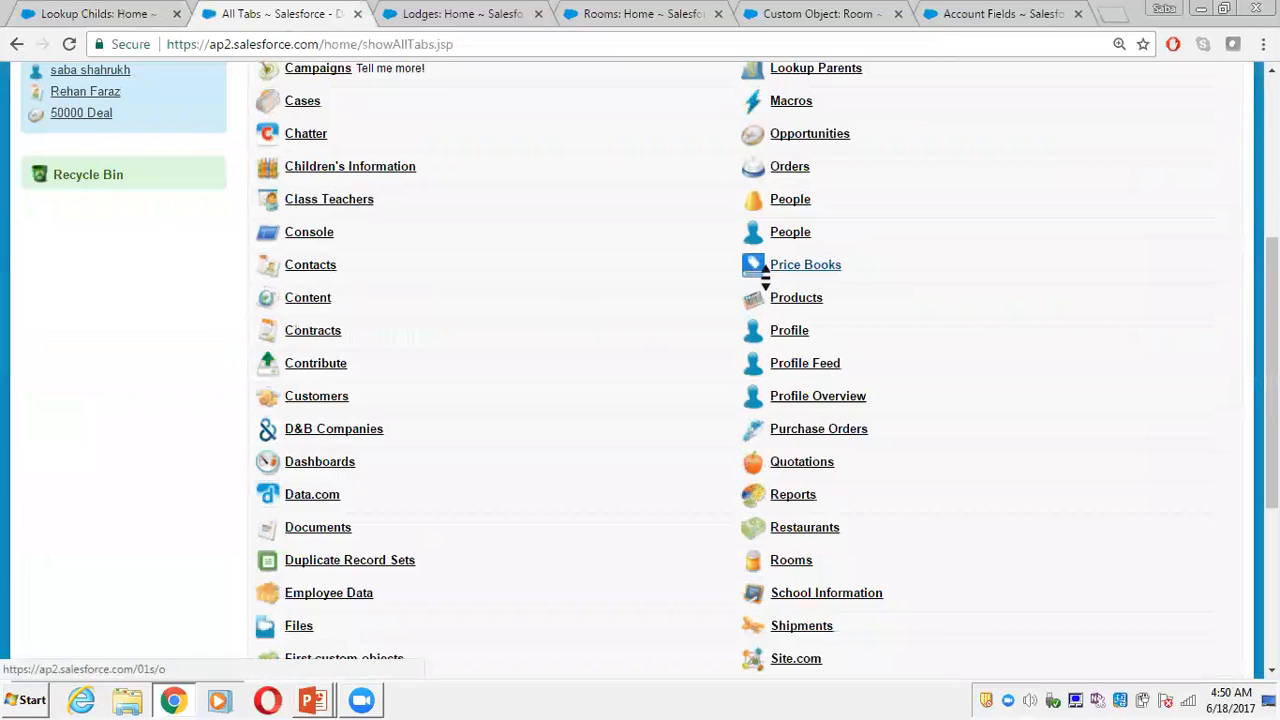
pyautogui.scroll(1, 765, 277)
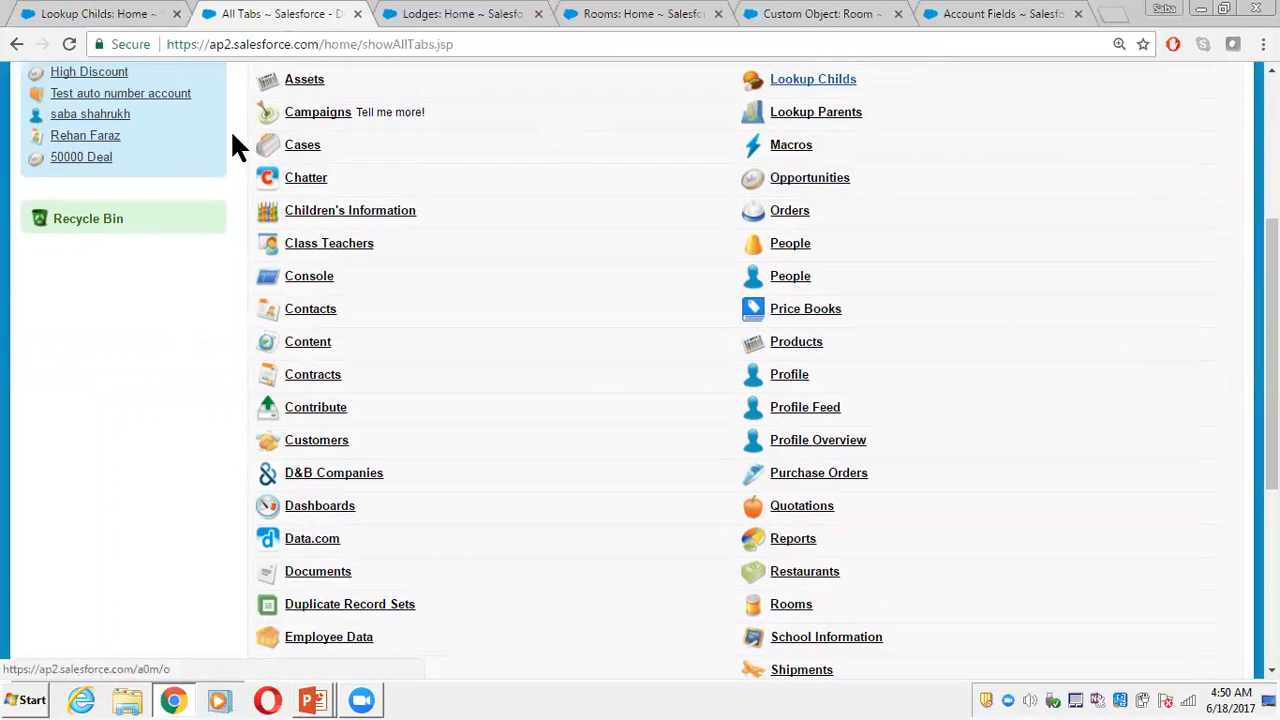
# - Bring up the Lookup Parents home page in the second browser tab and return to the Lookup Childs home page in the first
pyautogui.click(110, 14)
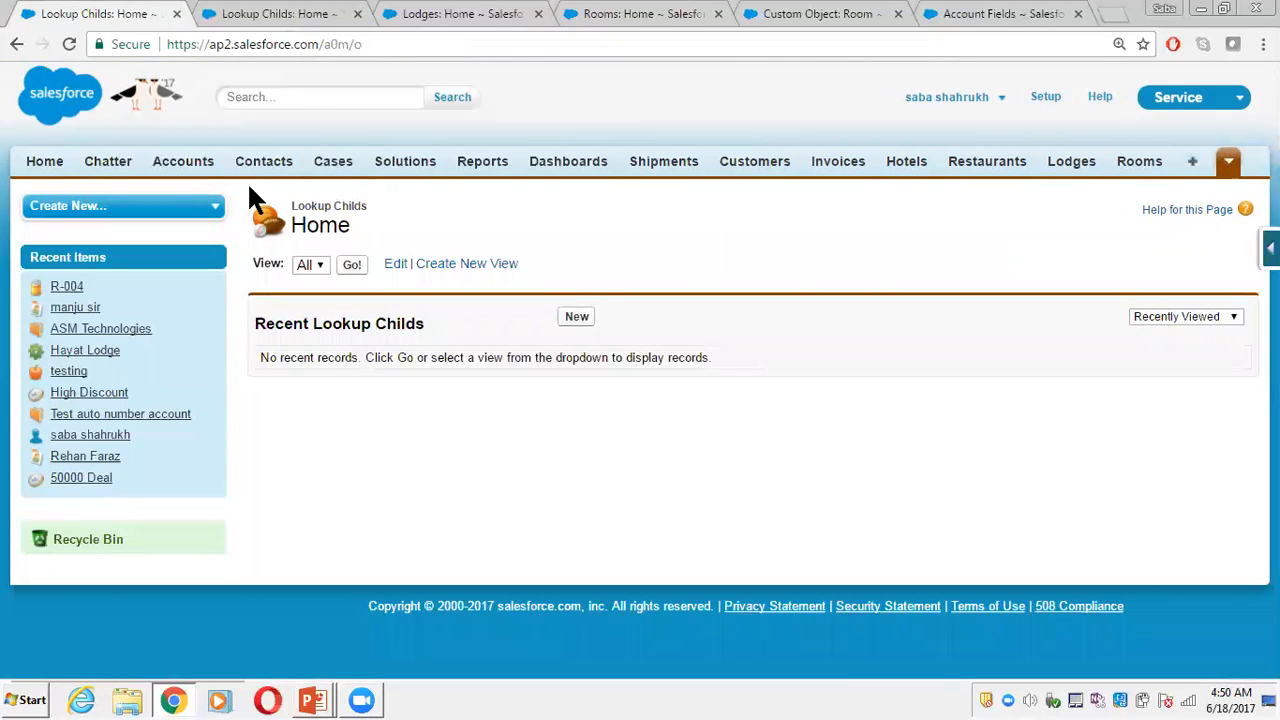
pyautogui.click(292, 14)
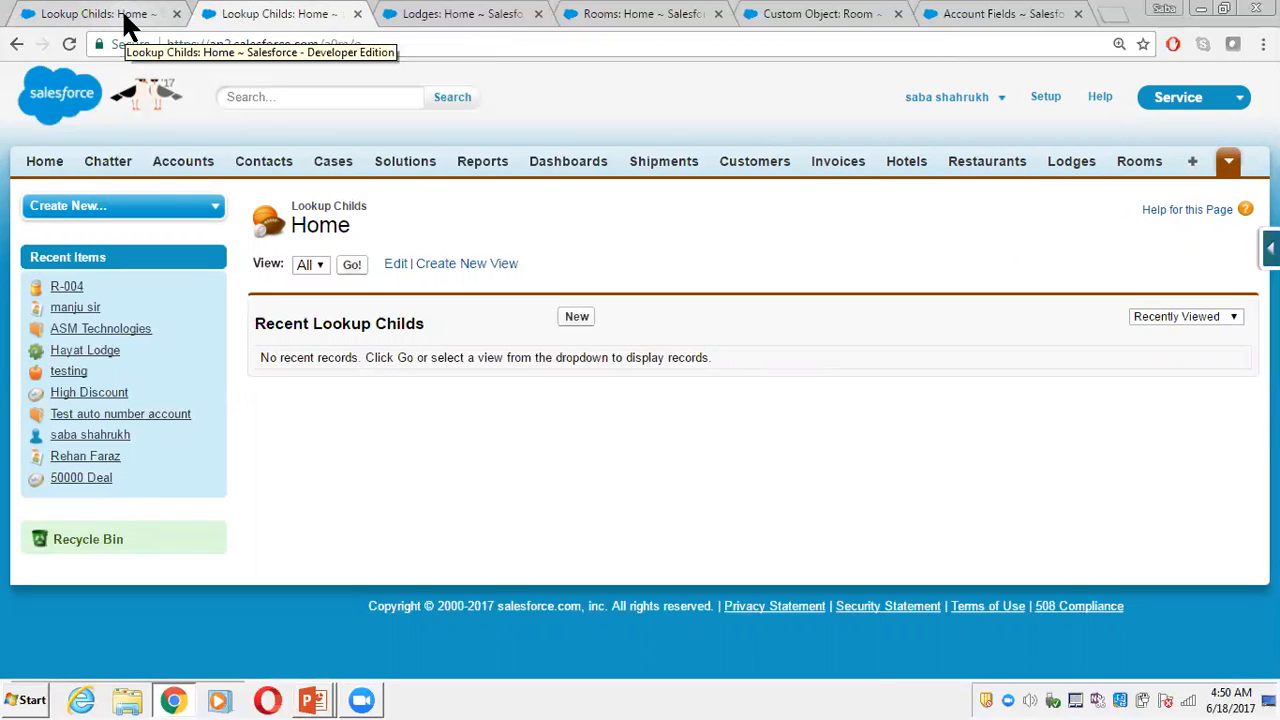
pyautogui.click(125, 22)
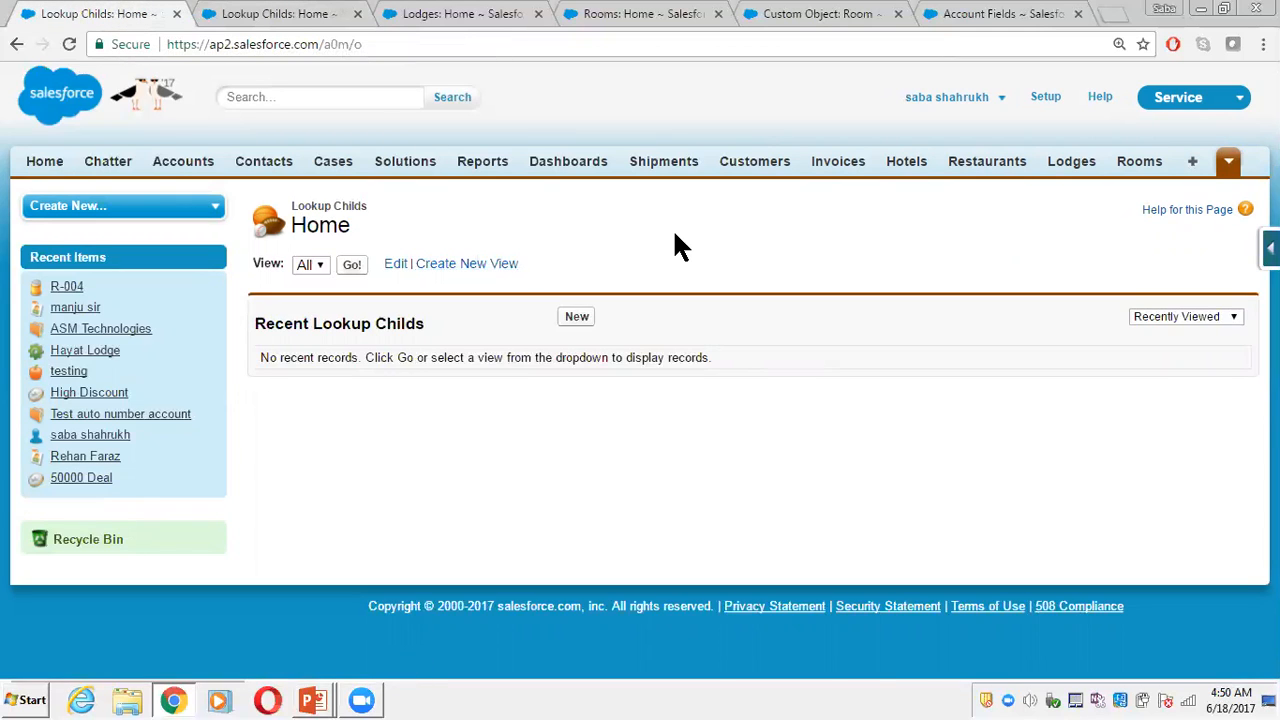
pyautogui.click(286, 20)
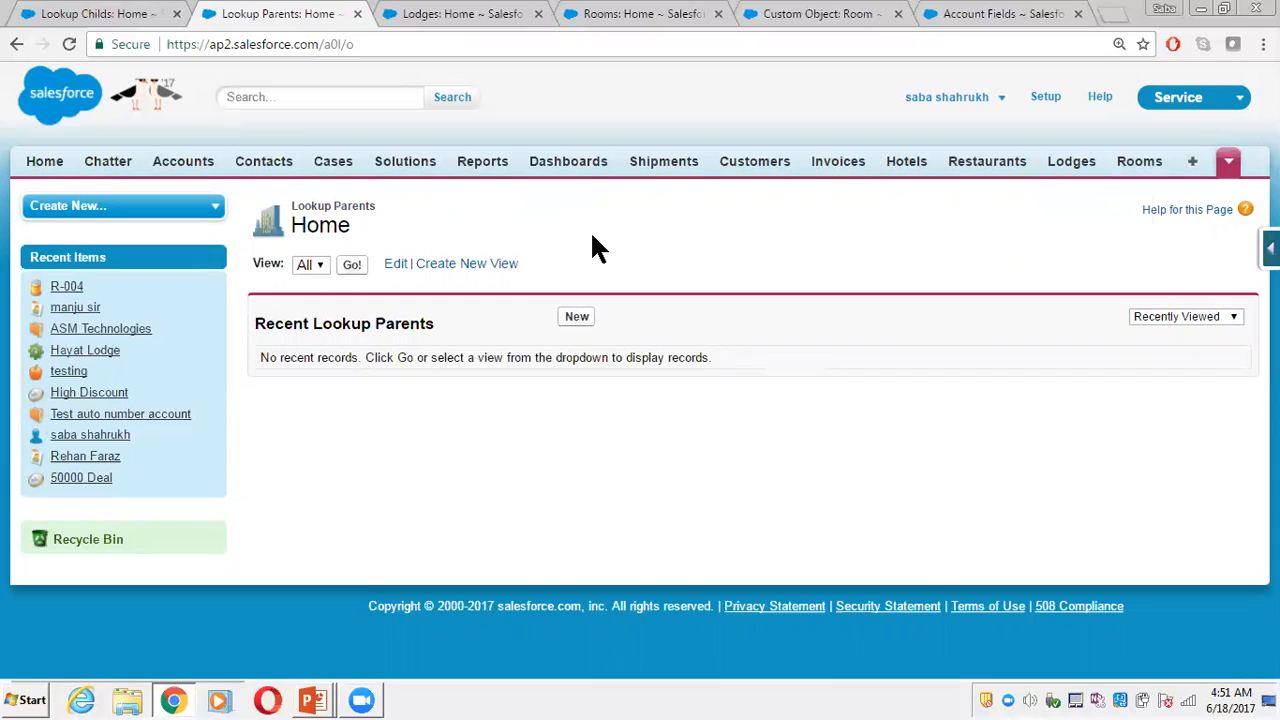
pyautogui.click(115, 14)
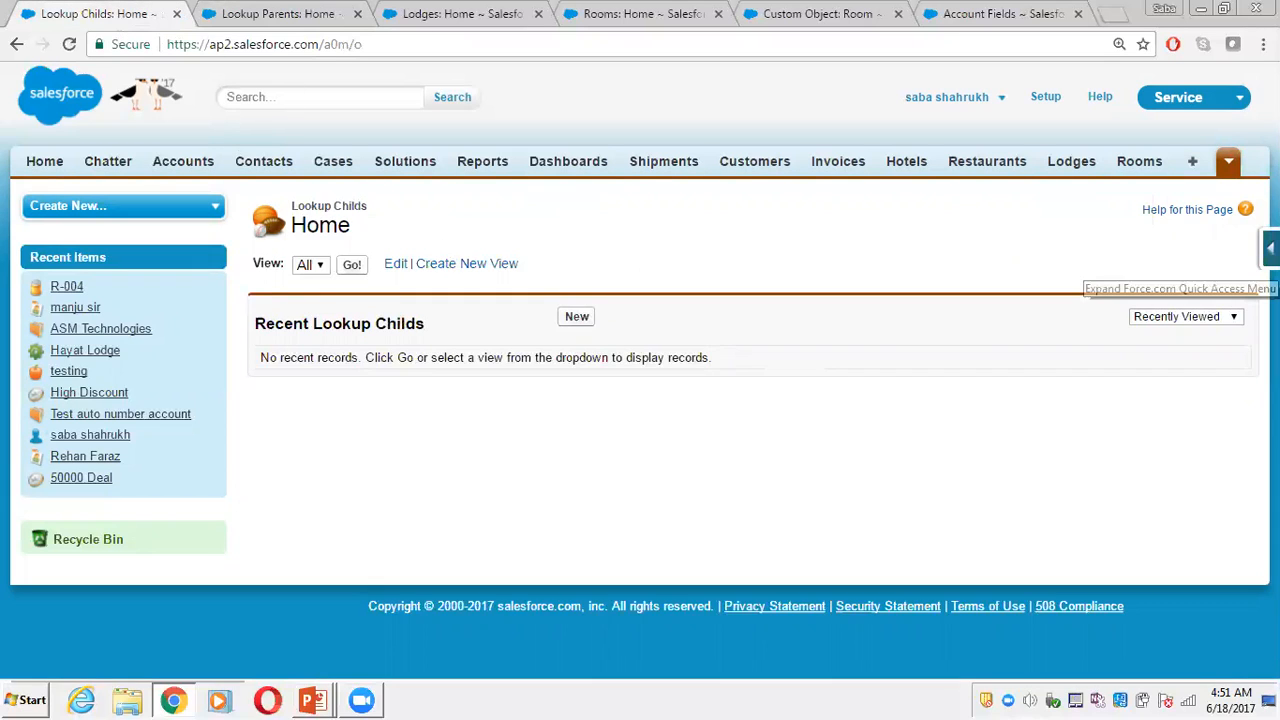
# - Start a new custom field on the Lookup Child object with Lookup Relationship as its data type
pyautogui.click(1270, 248)
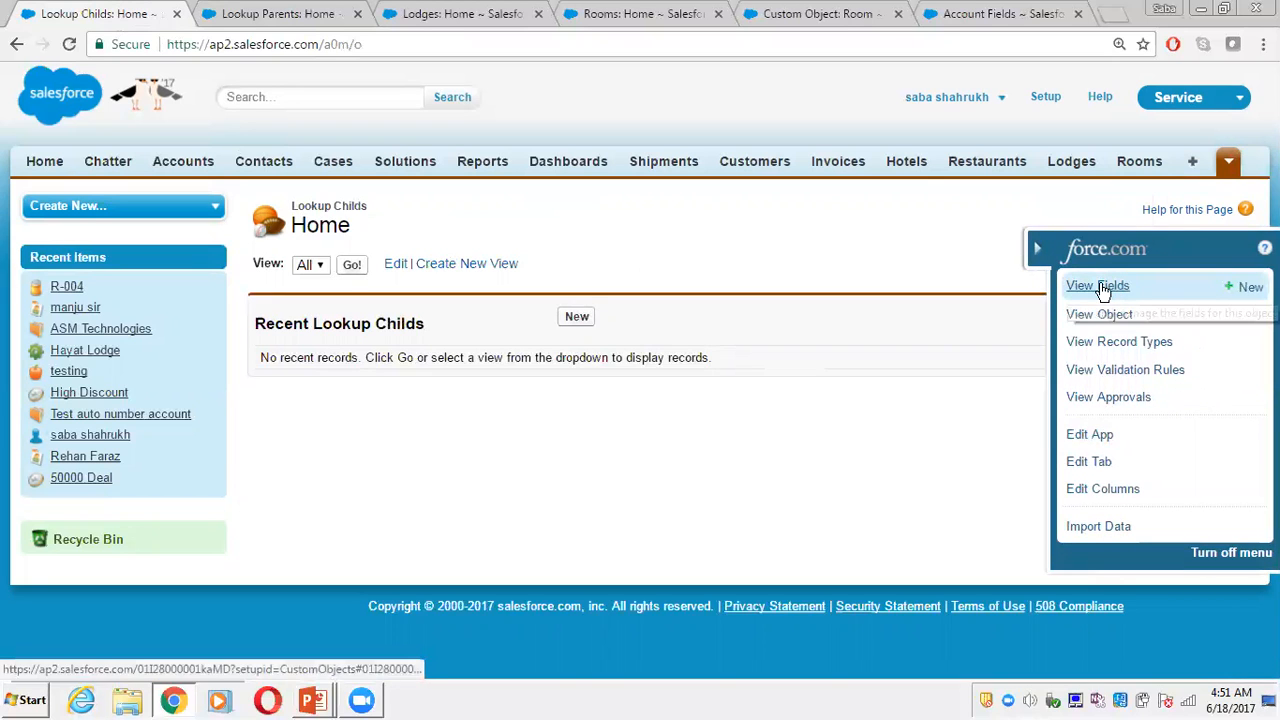
pyautogui.click(1240, 287)
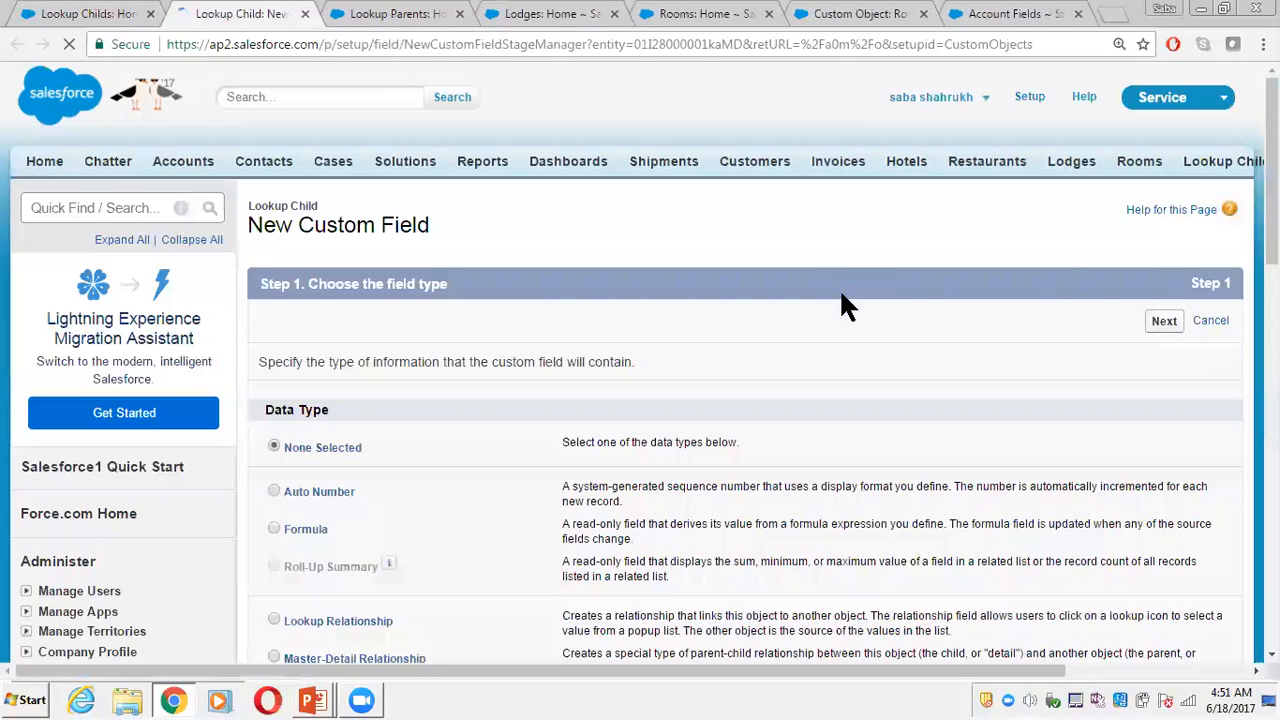
pyautogui.scroll(-2, 416, 362)
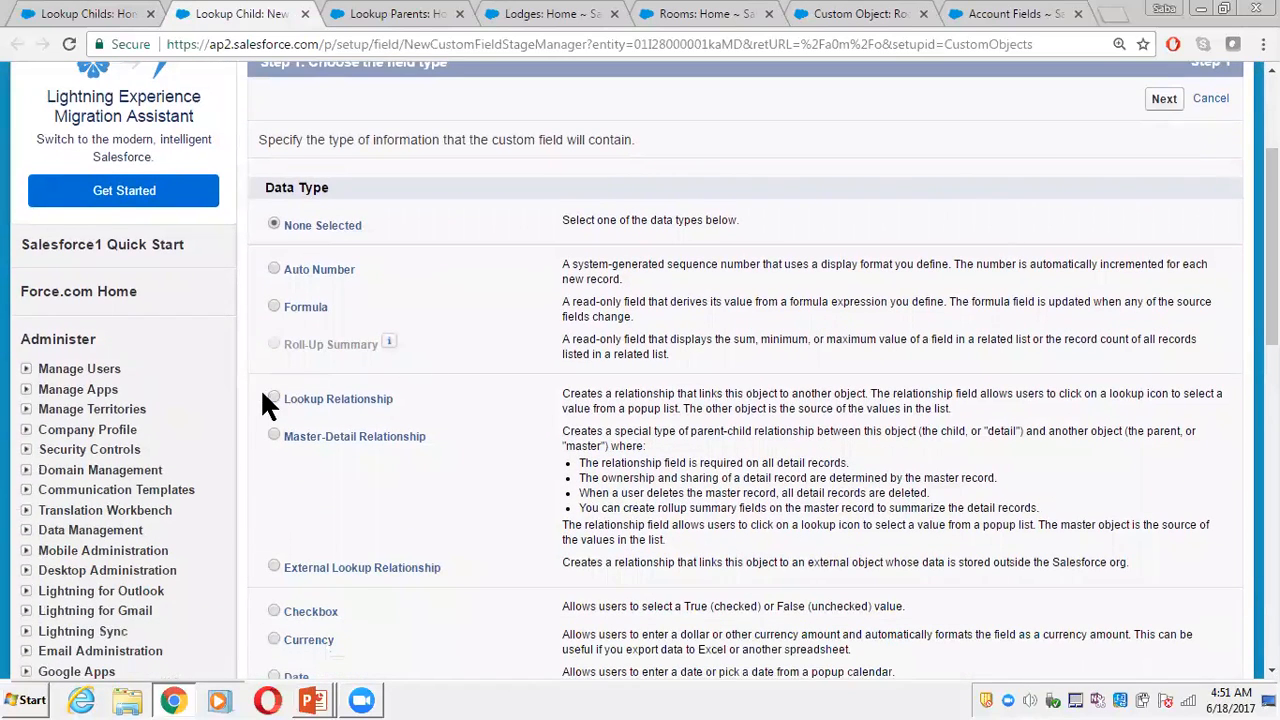
pyautogui.click(274, 399)
pyautogui.scroll(3, 781, 322)
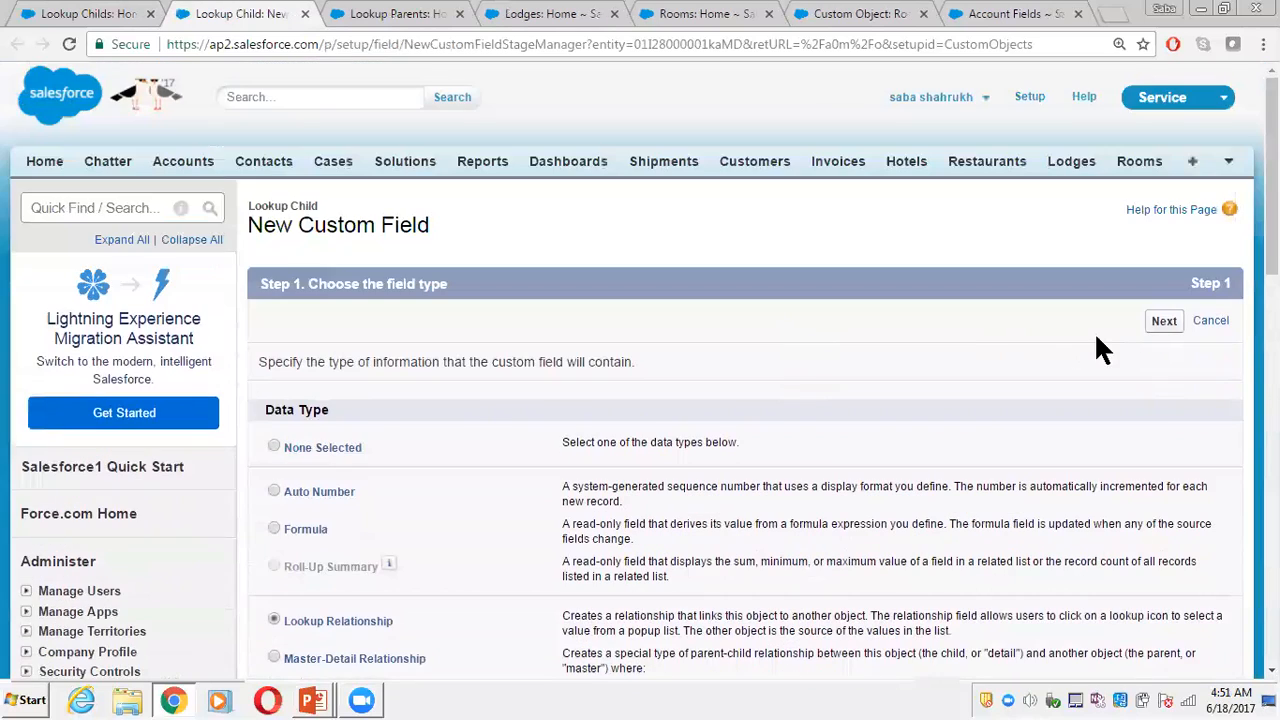
pyautogui.click(1160, 326)
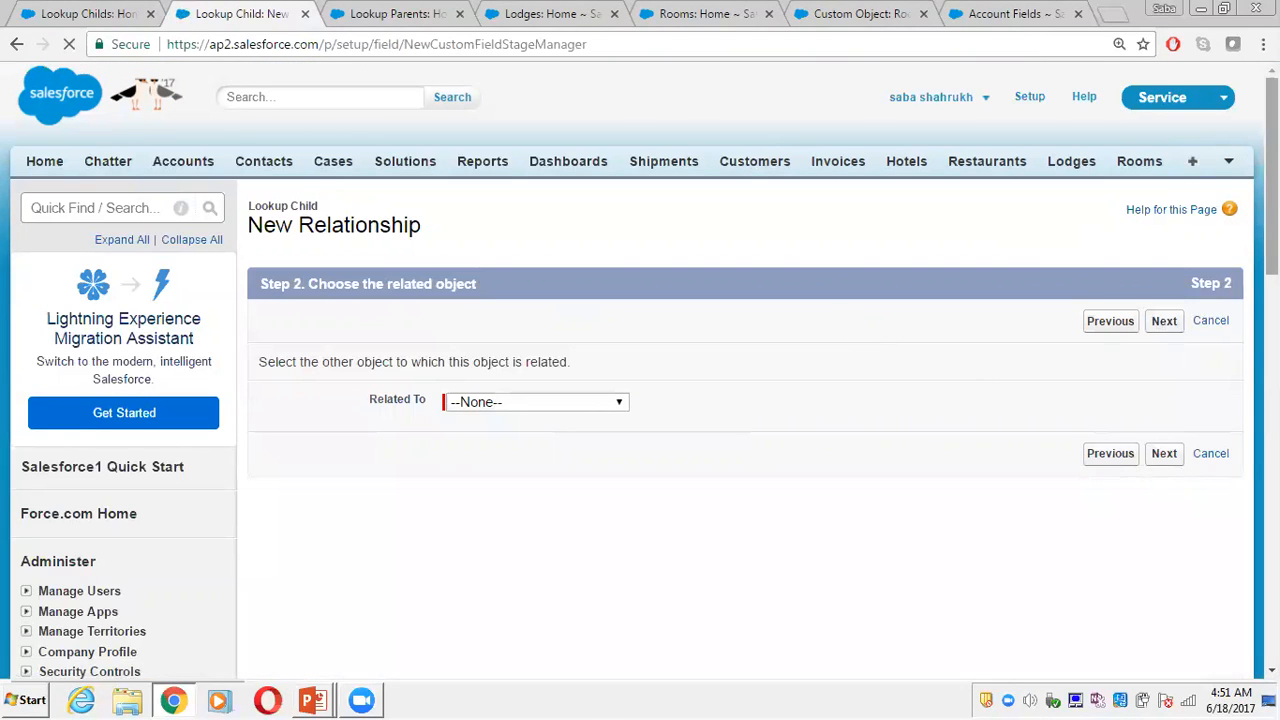
# - Choose Lookup Parent as the related object for the relationship and continue to the label and name settings
pyautogui.scroll(-1, 841, 311)
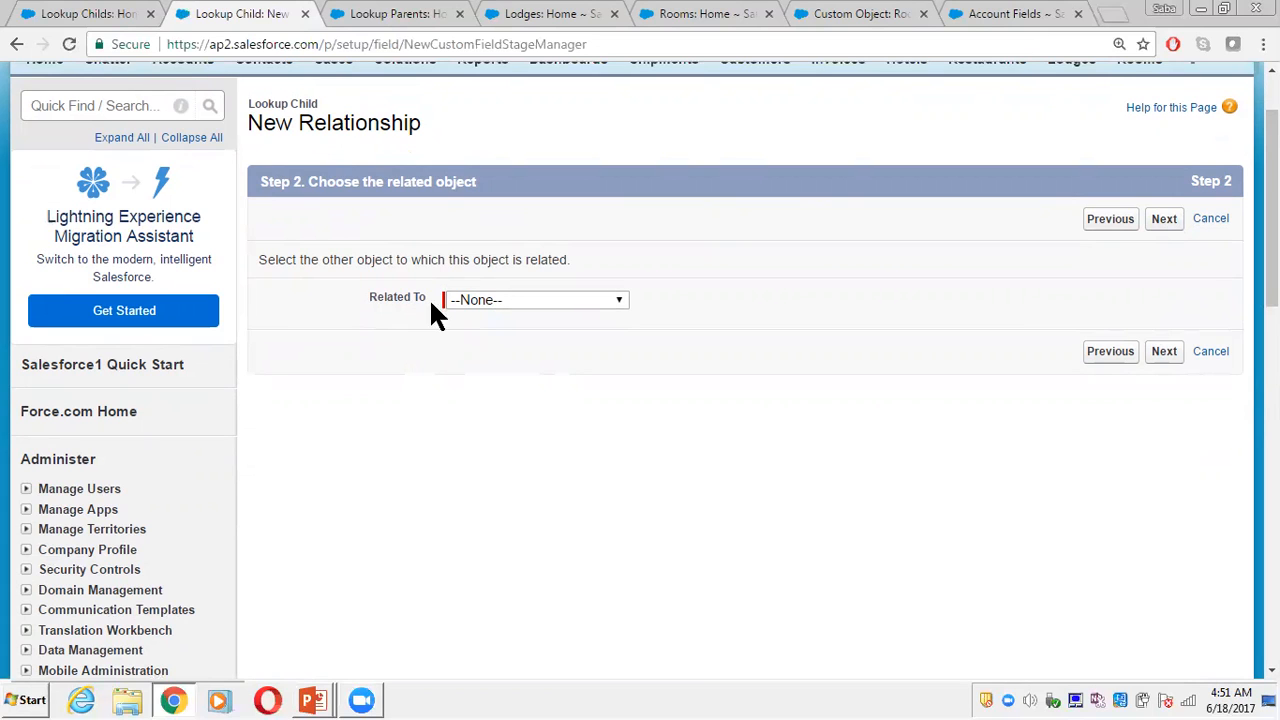
pyautogui.click(480, 299)
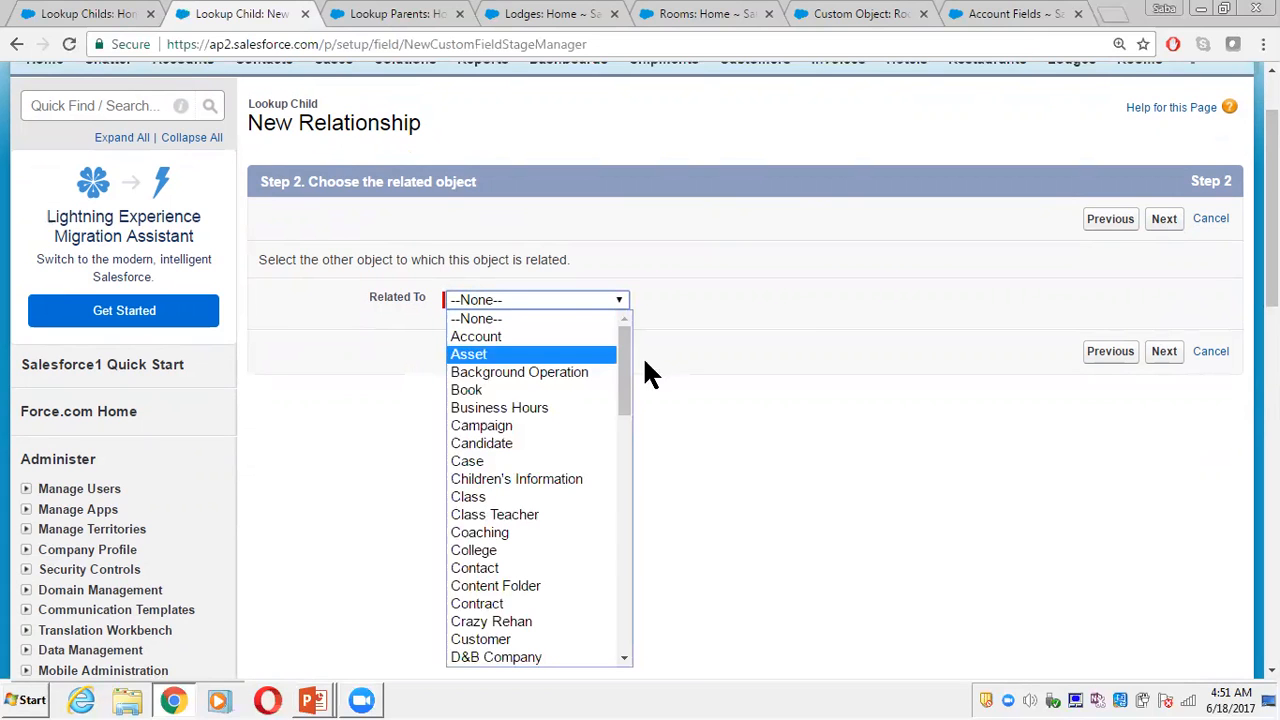
pyautogui.moveTo(626, 354); pyautogui.dragTo(628, 487)
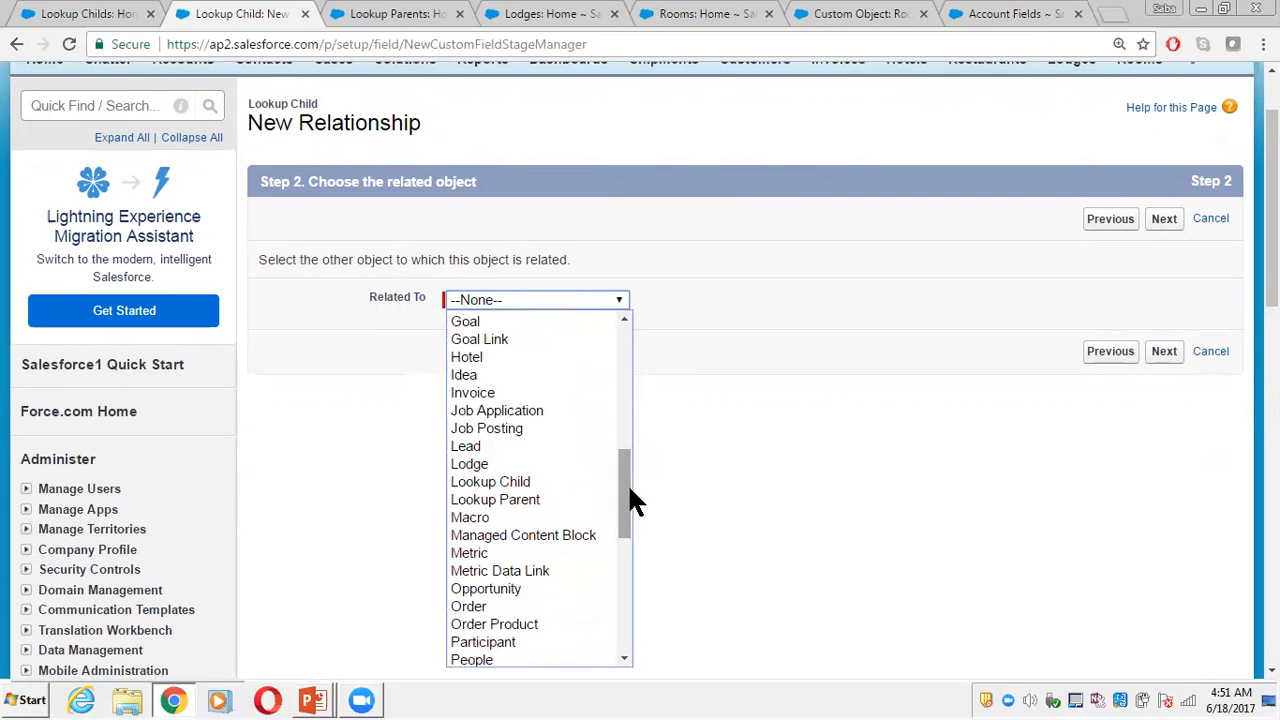
pyautogui.click(507, 495)
pyautogui.click(1162, 350)
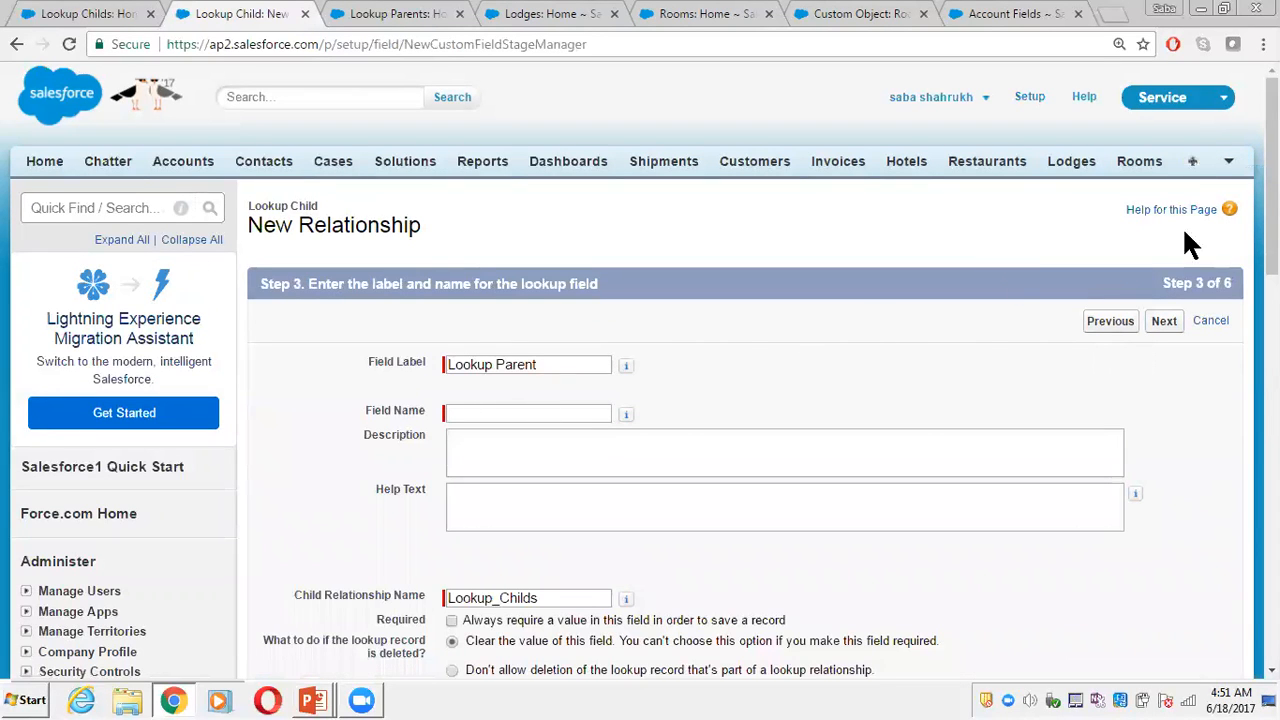
# - Keep the field label Lookup Parent, fill in the field name Lookup_Parent, and continue to field-level security
pyautogui.moveTo(1272, 220); pyautogui.dragTo(1272, 256)
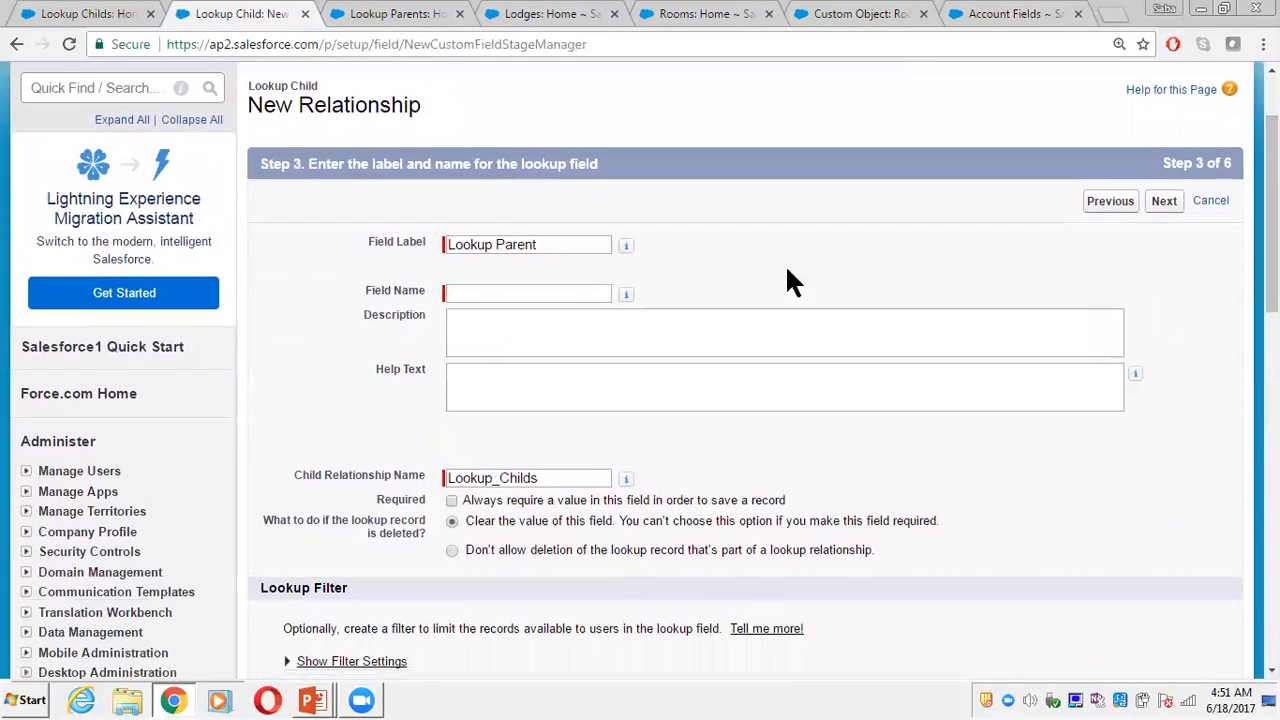
pyautogui.click(586, 292)
pyautogui.click(586, 292)
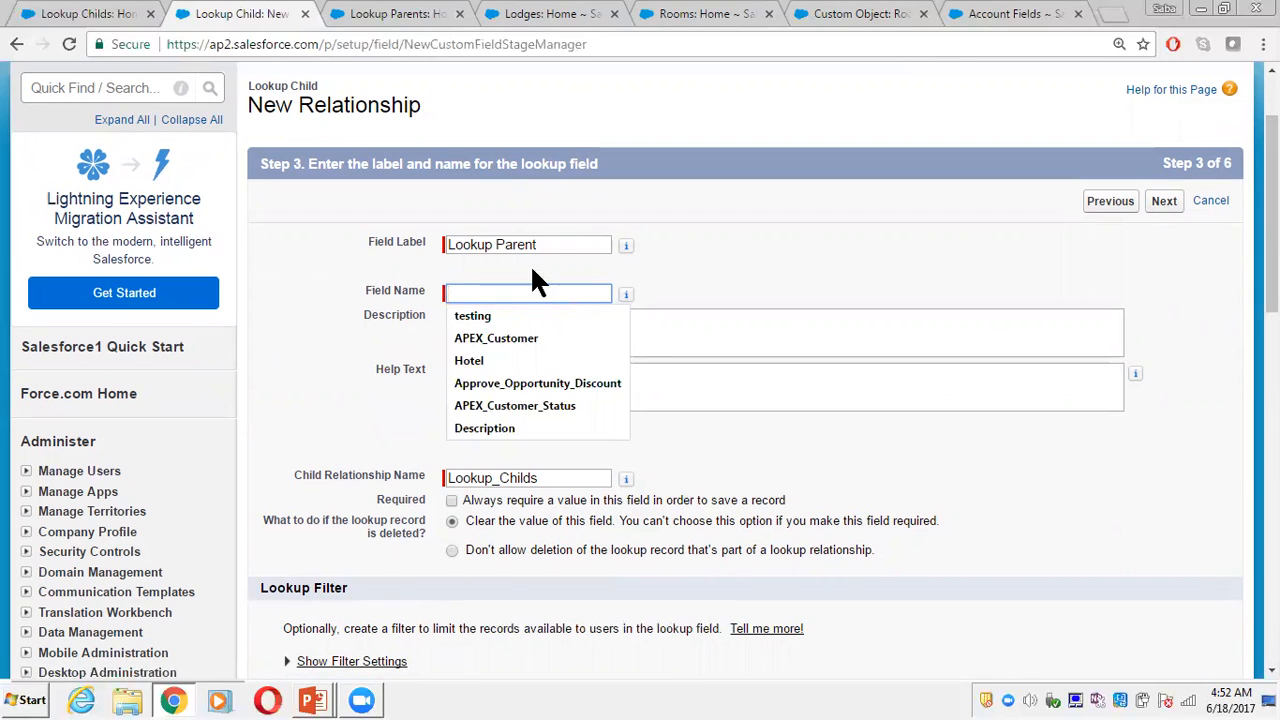
pyautogui.click(549, 245)
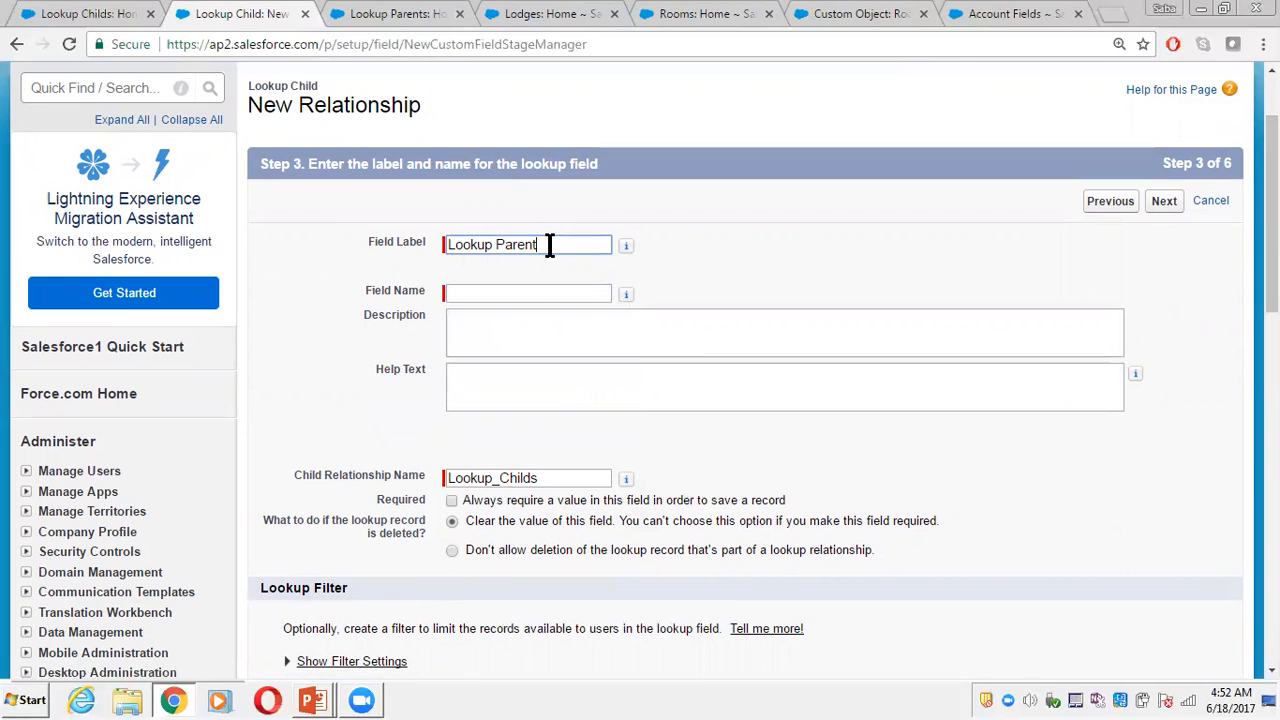
pyautogui.click(484, 298)
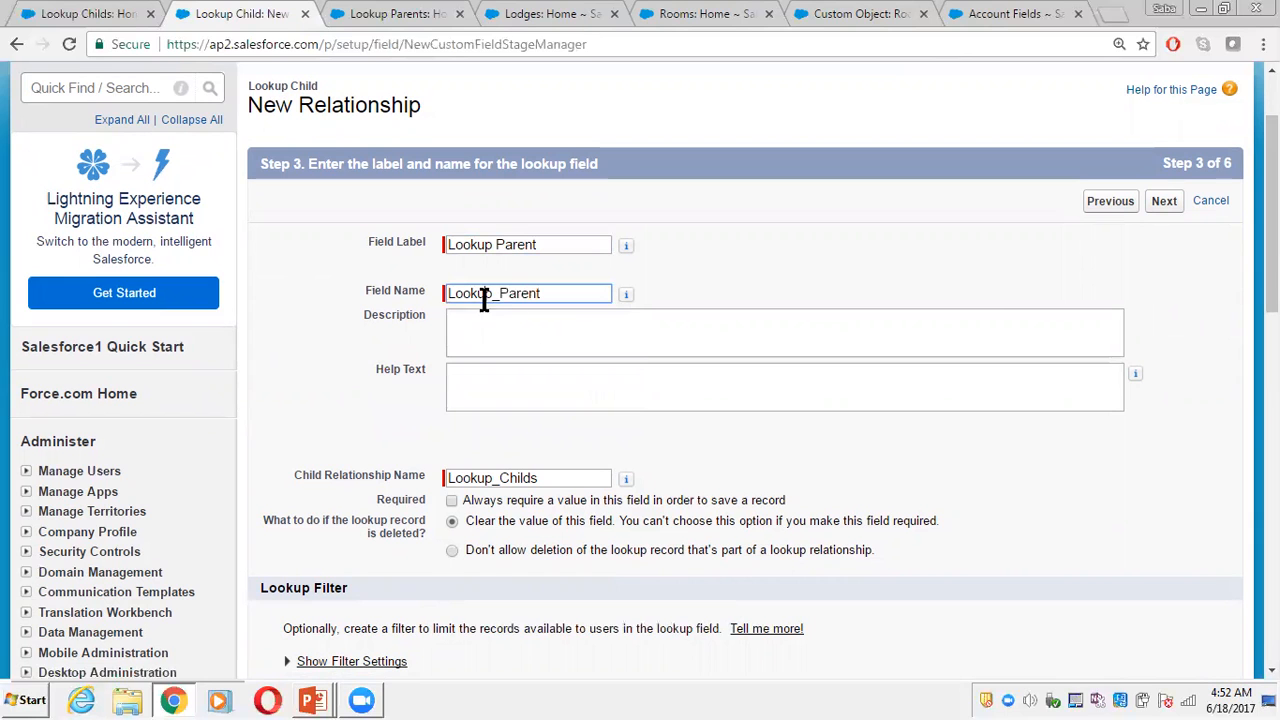
pyautogui.scroll(-1, 1272, 220)
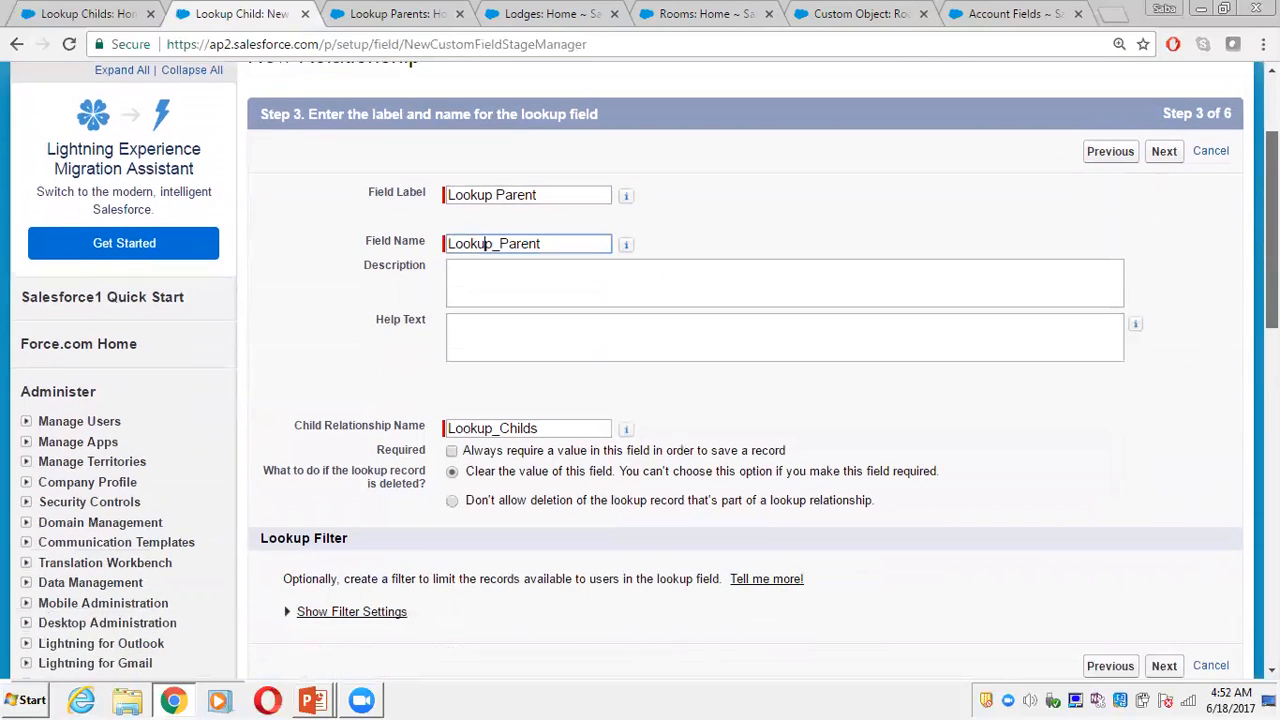
pyautogui.scroll(-2, 1272, 220)
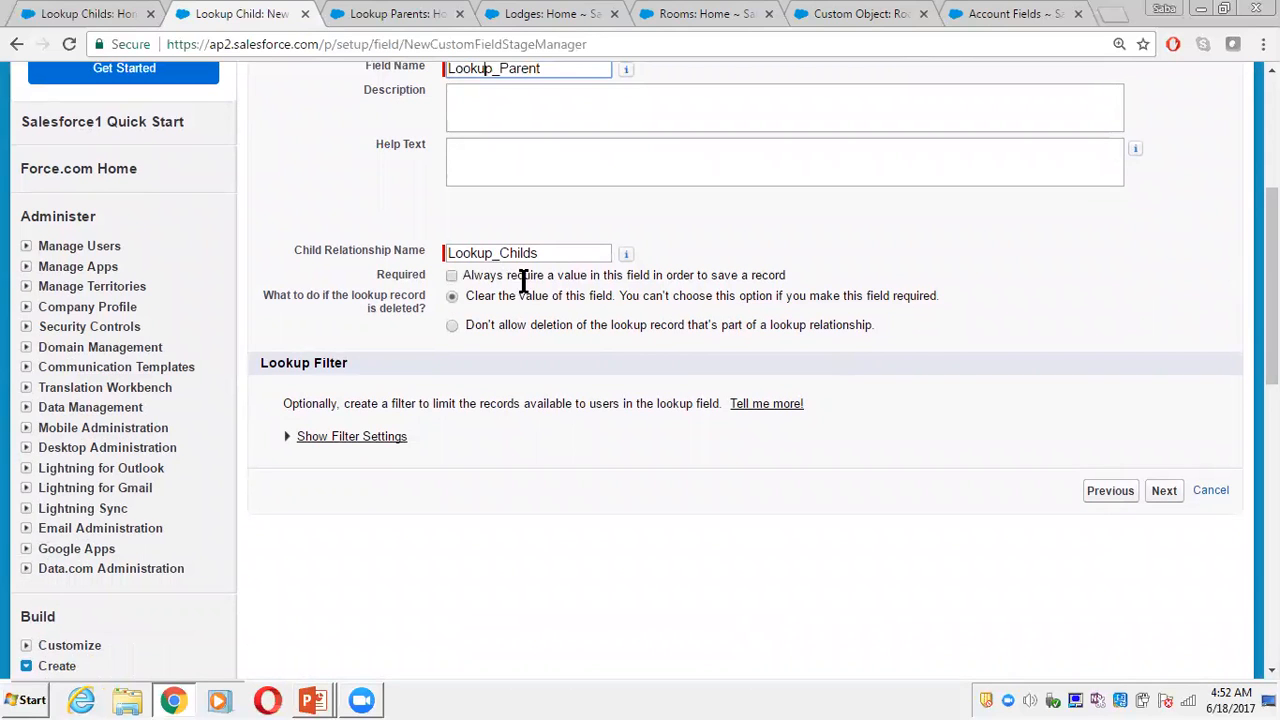
pyautogui.click(1164, 492)
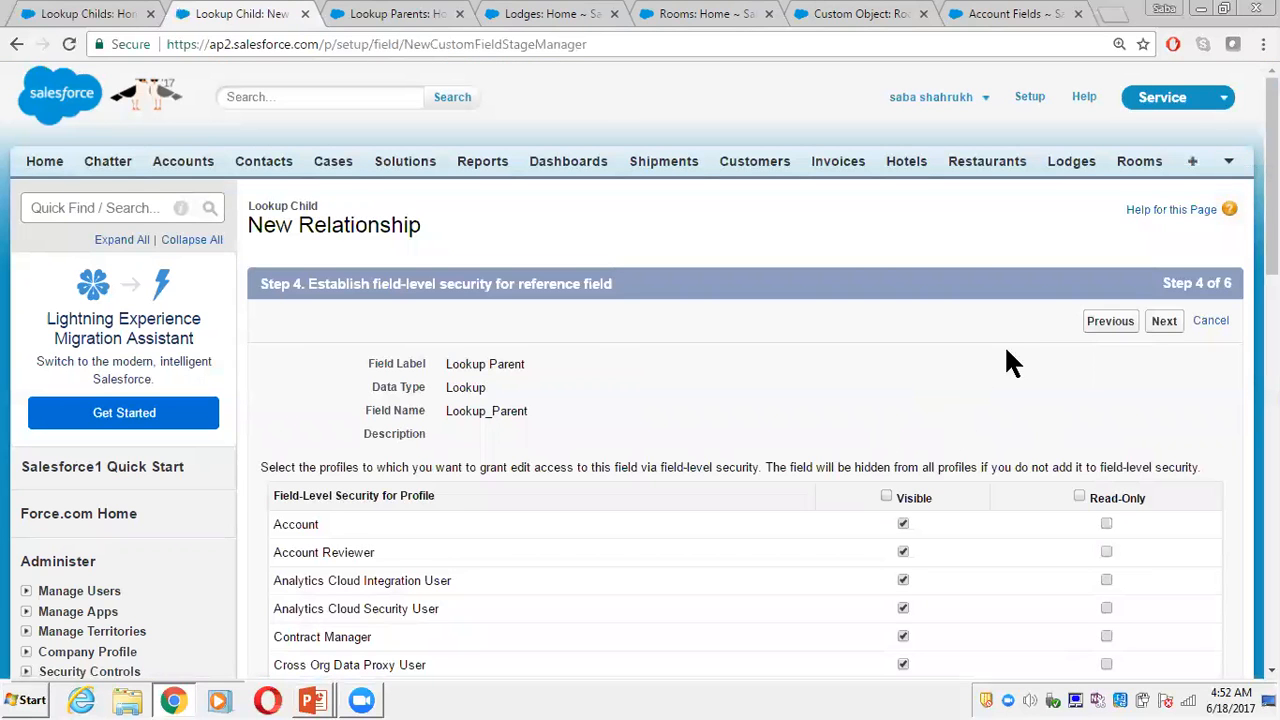
# - Accept the default field-level security, Lookup Child page layout and Lookup Childs related list settings, and save the relationship field
pyautogui.scroll(-4, 1006, 360)
pyautogui.scroll(3, 1006, 360)
pyautogui.scroll(1, 1008, 352)
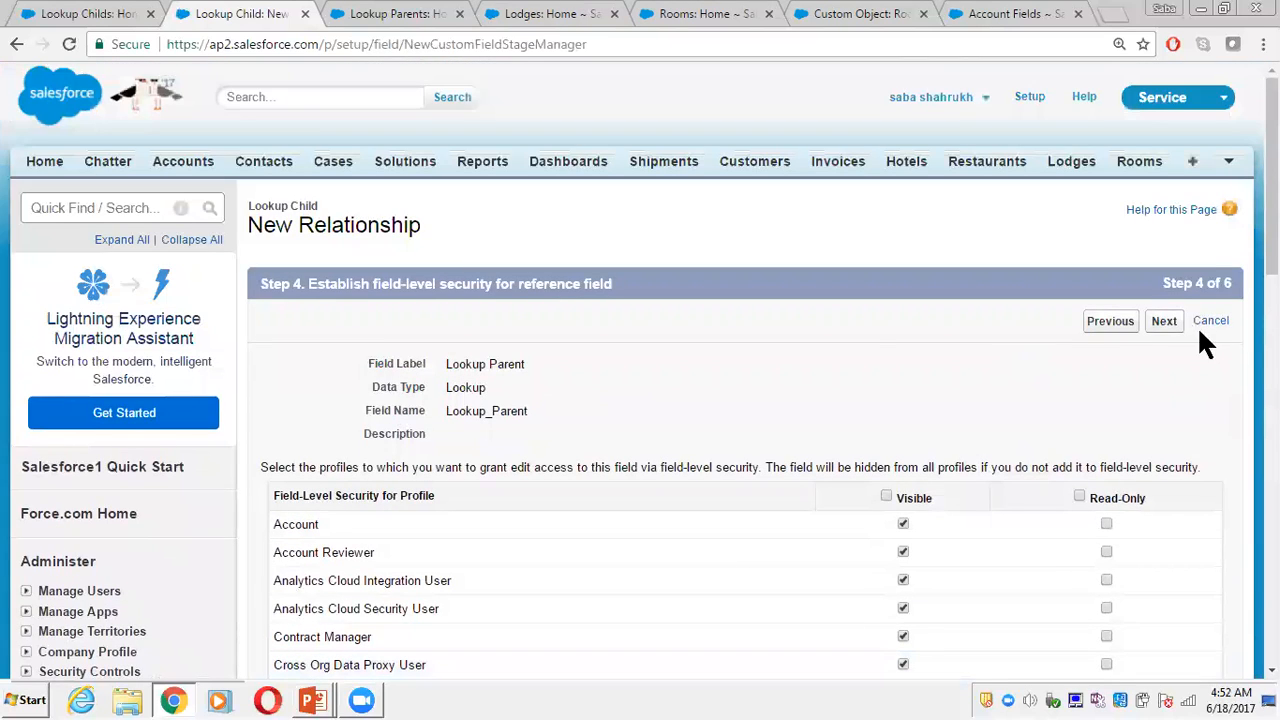
pyautogui.click(1164, 321)
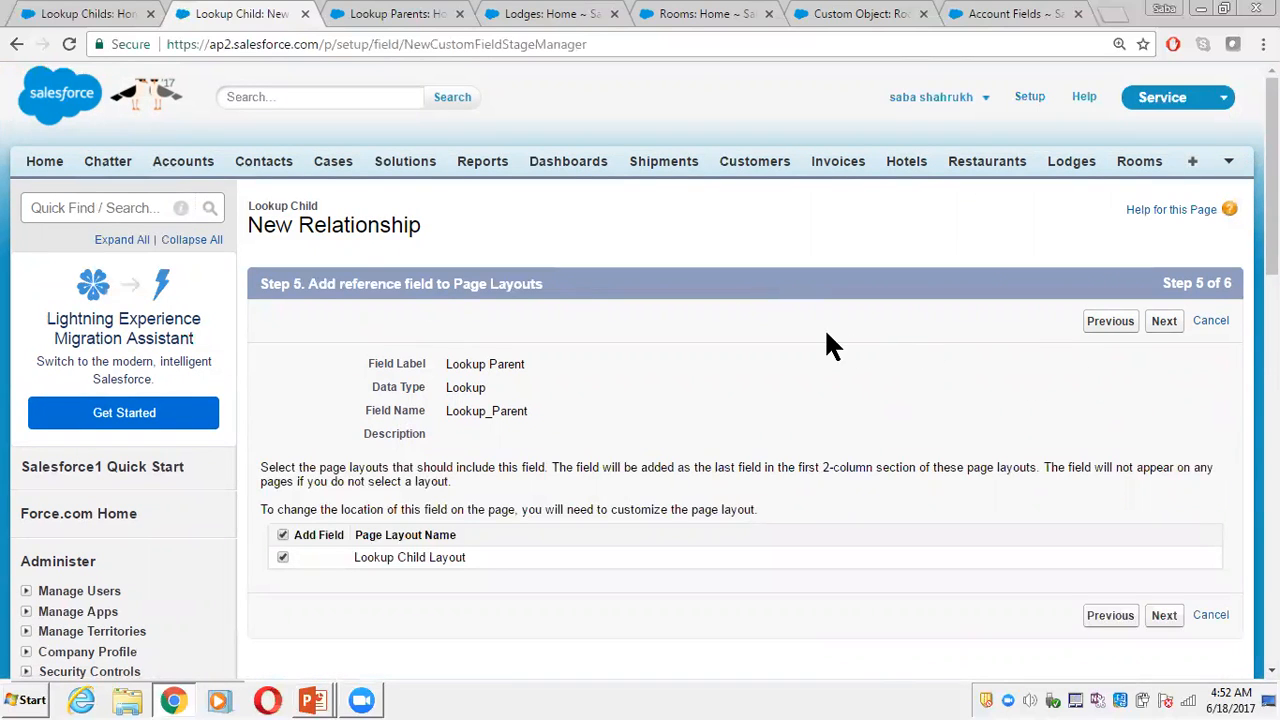
pyautogui.click(1164, 321)
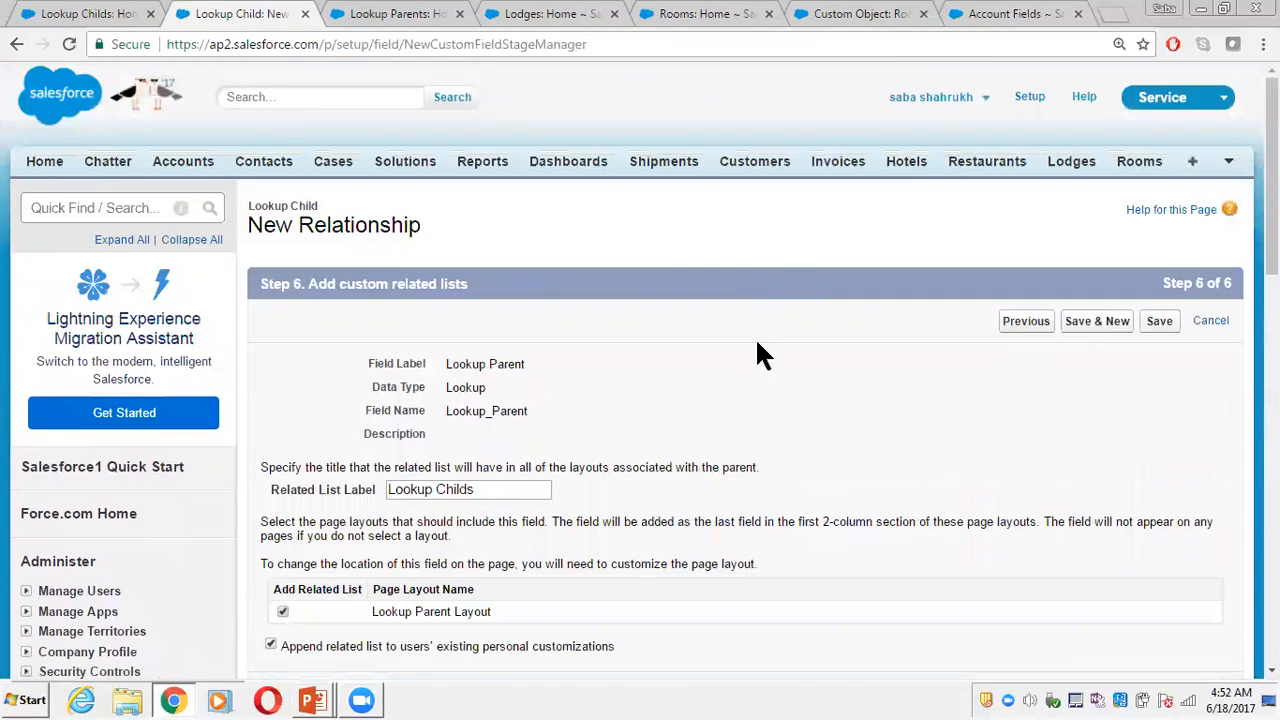
pyautogui.click(1162, 322)
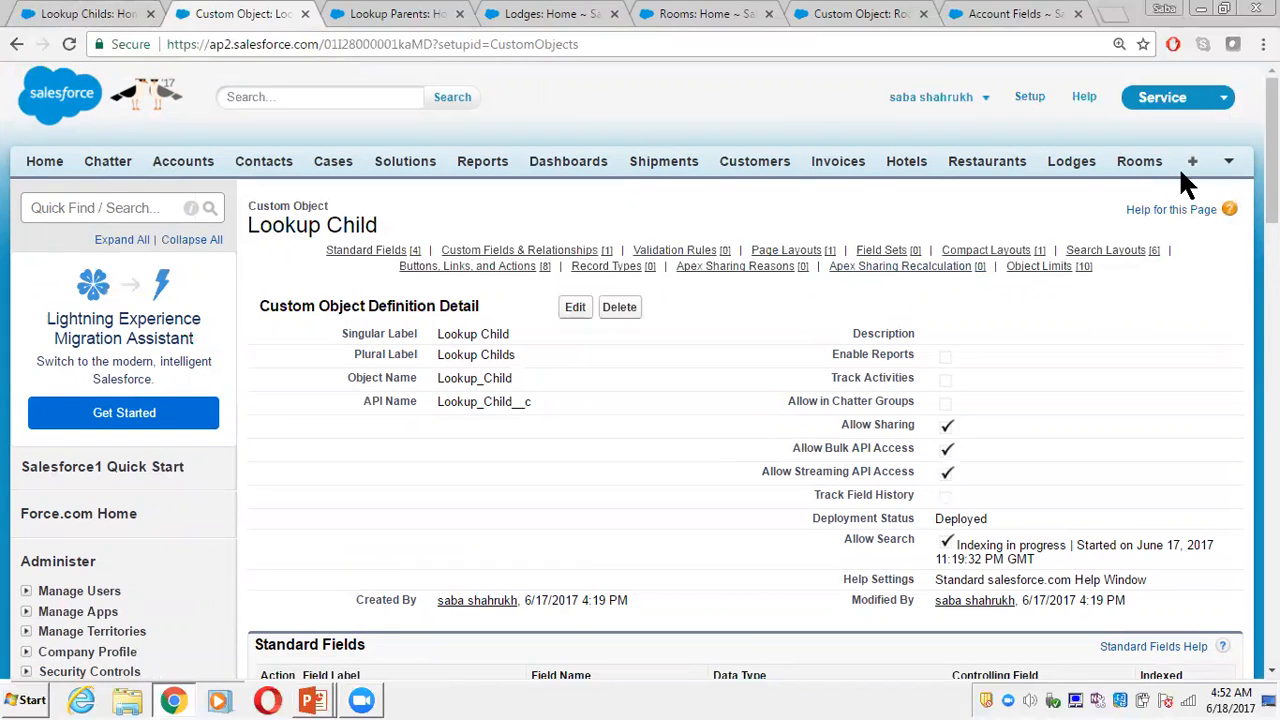
# - Open the Lookup Childs home page from the Lookup Child object definition
pyautogui.click(1234, 163)
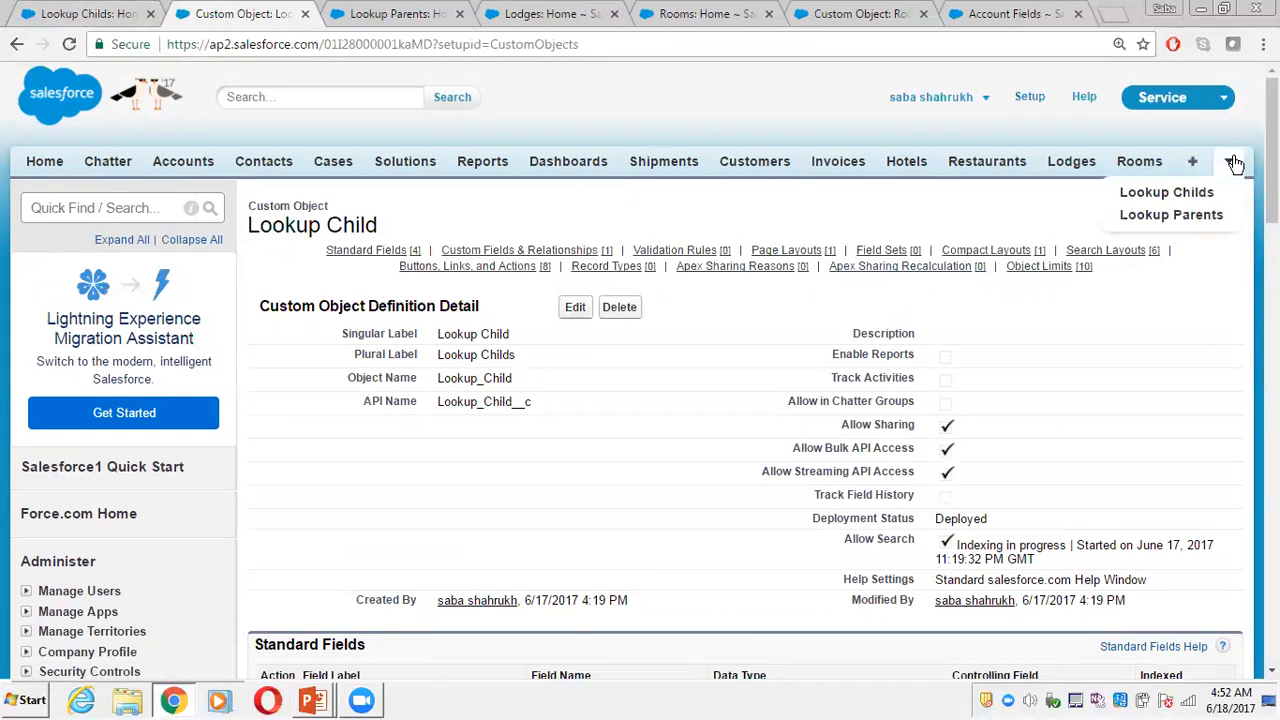
pyautogui.click(1188, 192)
pyautogui.moveTo(900, 266)
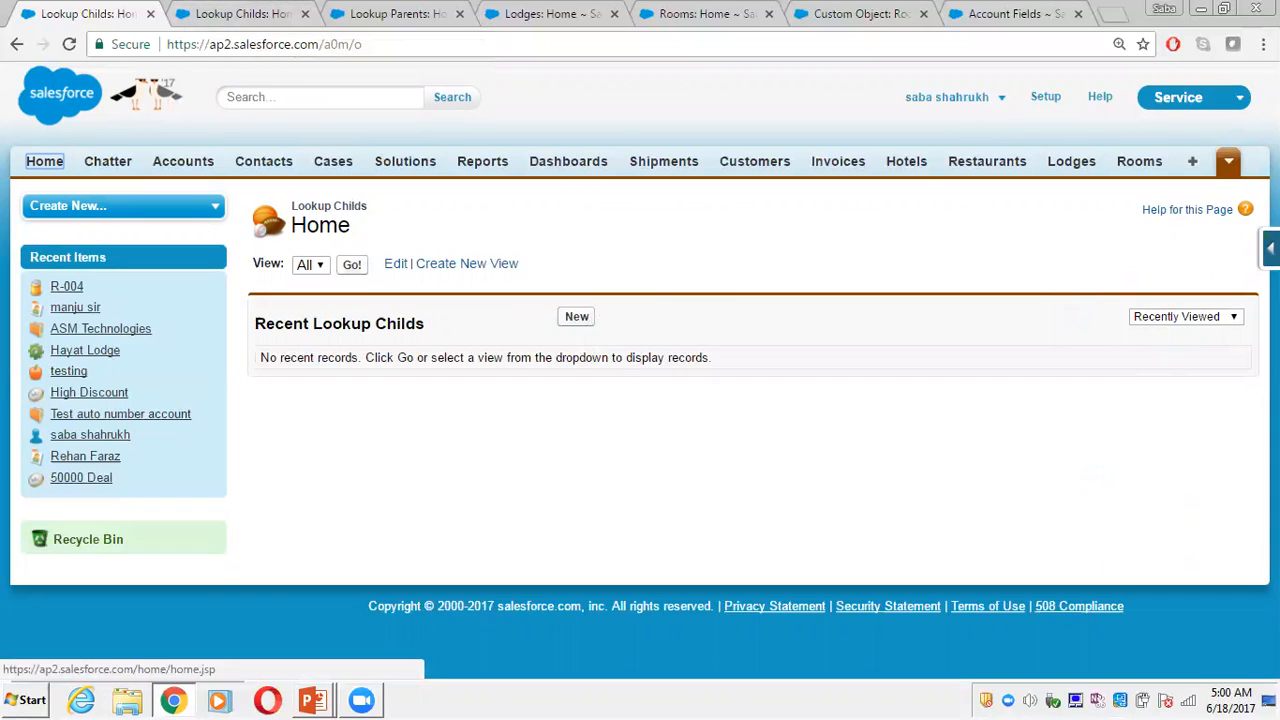
# - Create a Lookup Parent record named Parent one from the Lookup Parents home page, saving it and starting another new record
pyautogui.click(1228, 161)
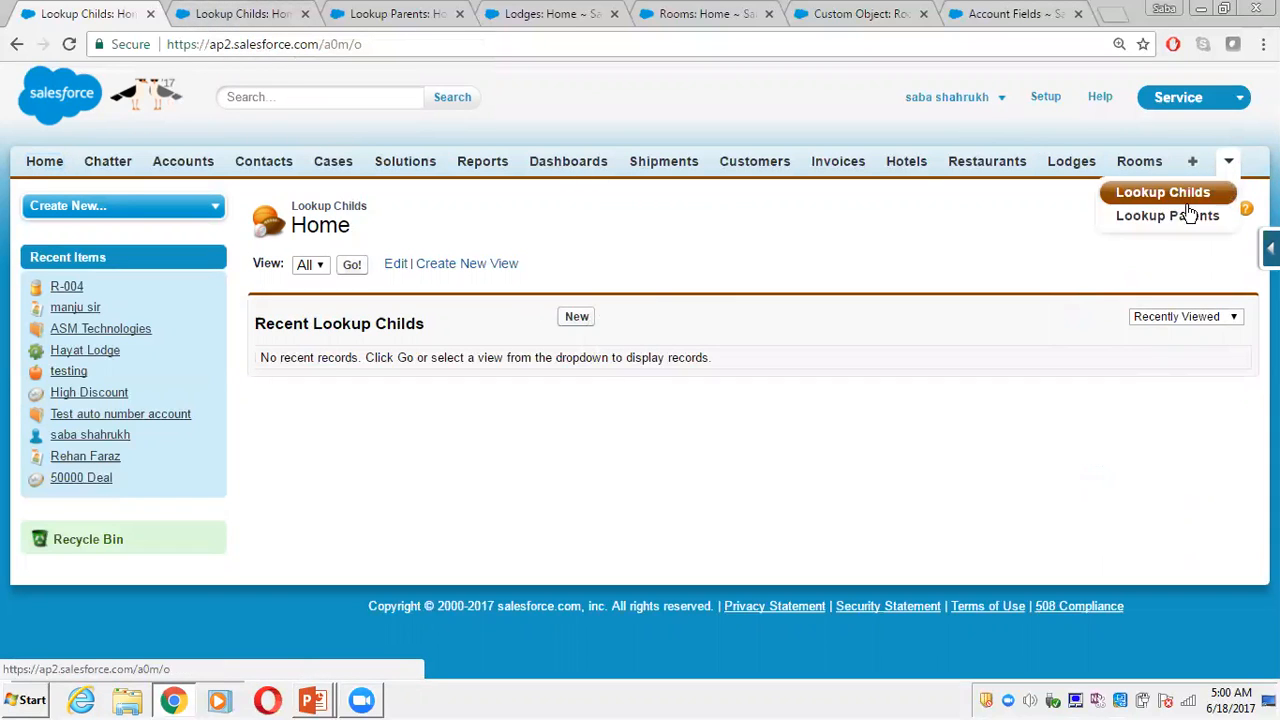
pyautogui.click(1171, 217)
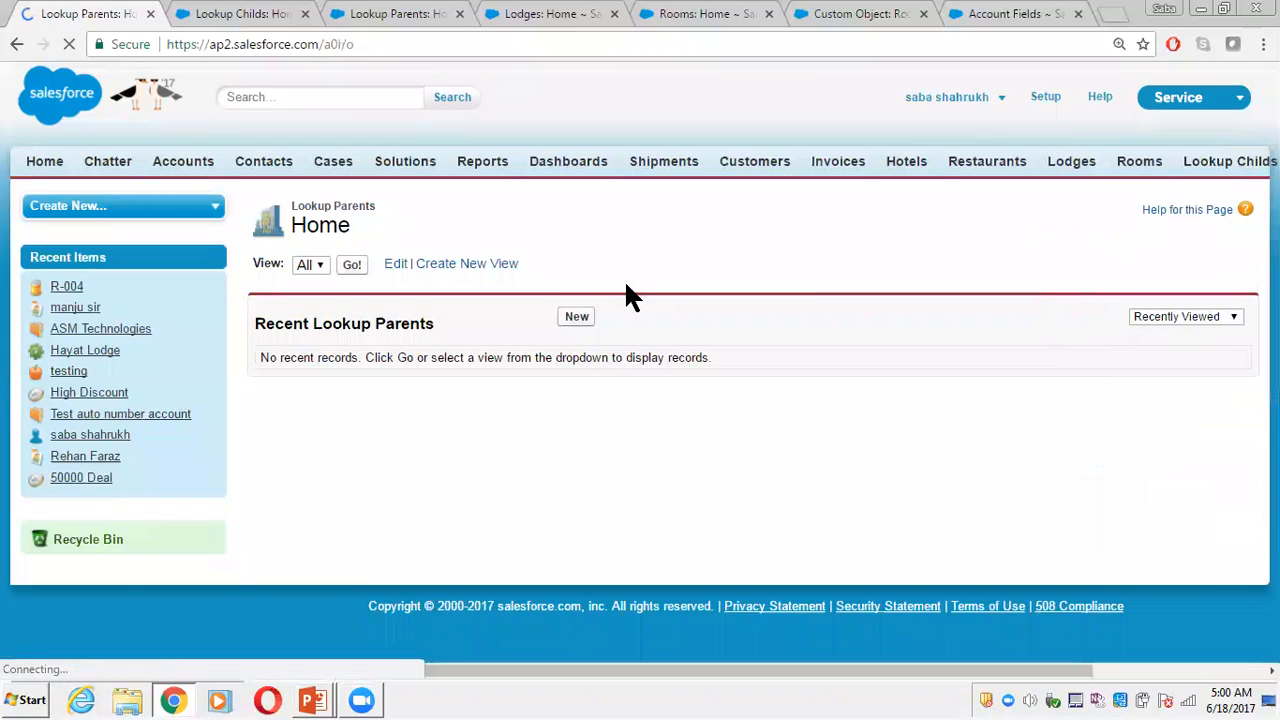
pyautogui.click(578, 318)
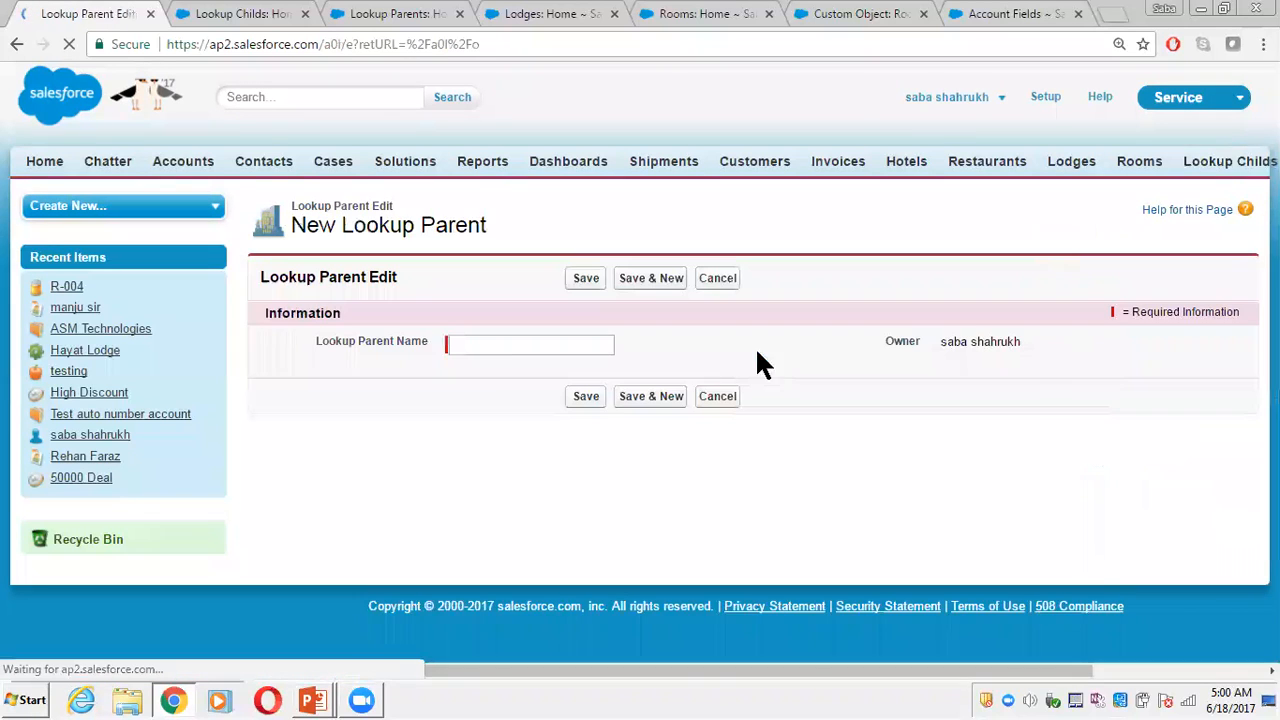
pyautogui.click(490, 345)
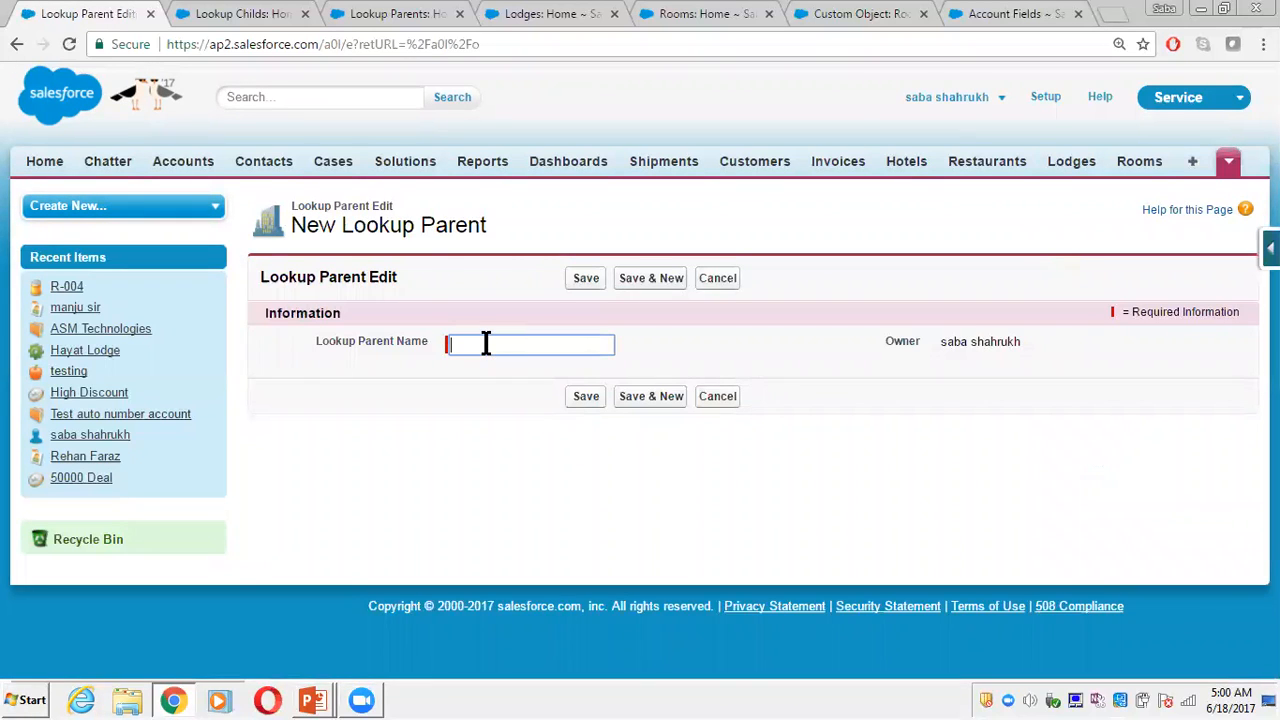
pyautogui.write('Parent one')
pyautogui.click(650, 396)
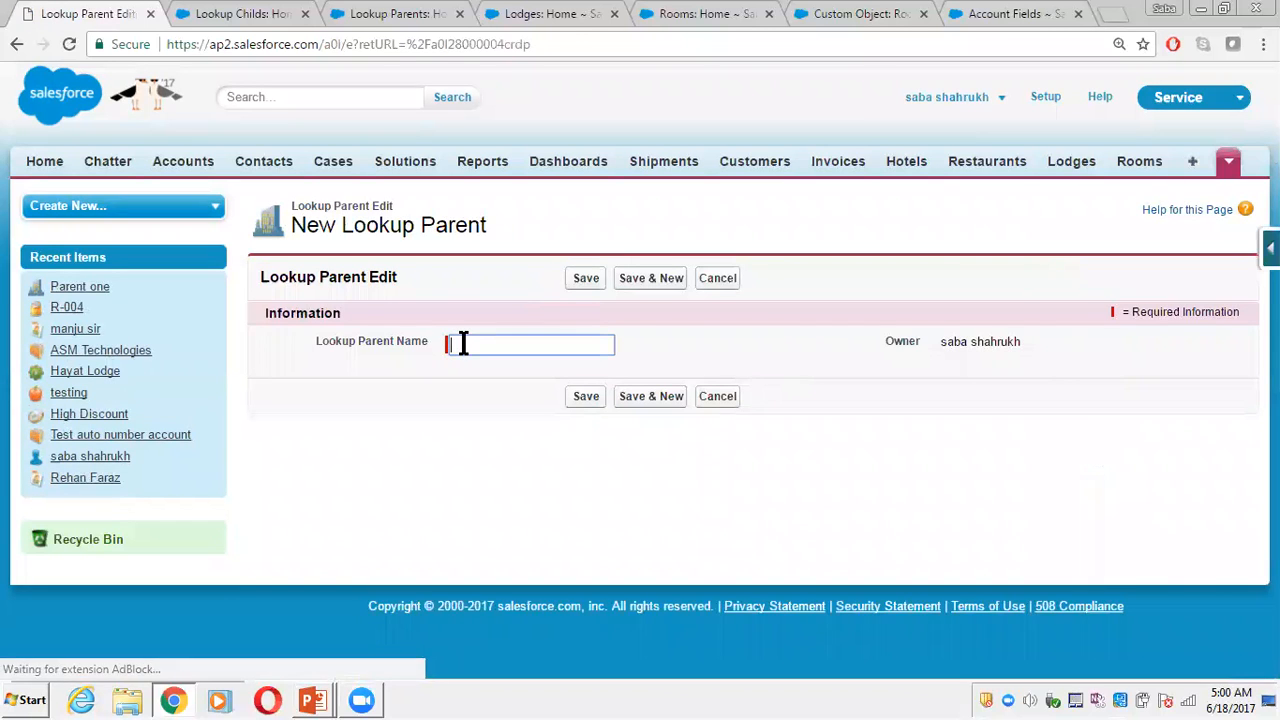
# - Add the Lookup Parent records Parent two and Parent three, saving each one and starting another new record
pyautogui.write('Prent')
pyautogui.press('BackSpace')
pyautogui.press('BackSpace')
pyautogui.press('BackSpace')
pyautogui.press('BackSpace')
pyautogui.press('BackSpace')
pyautogui.write('arent')
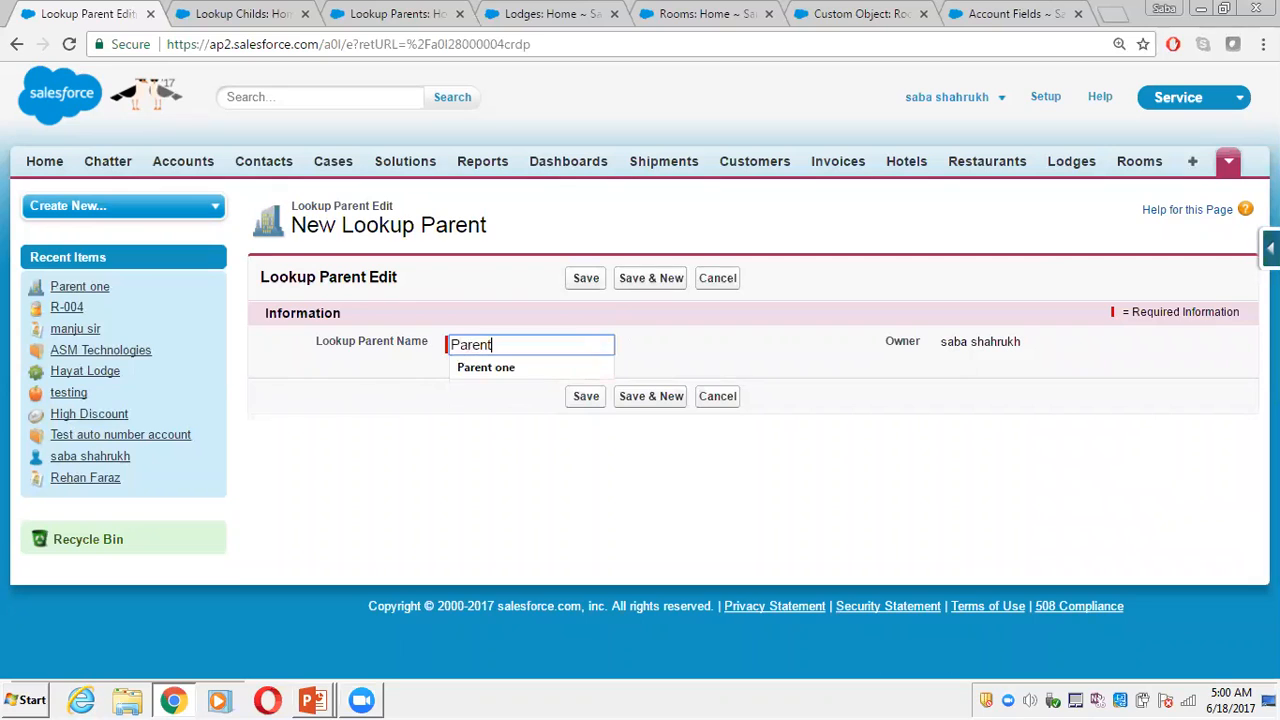
pyautogui.write(' two')
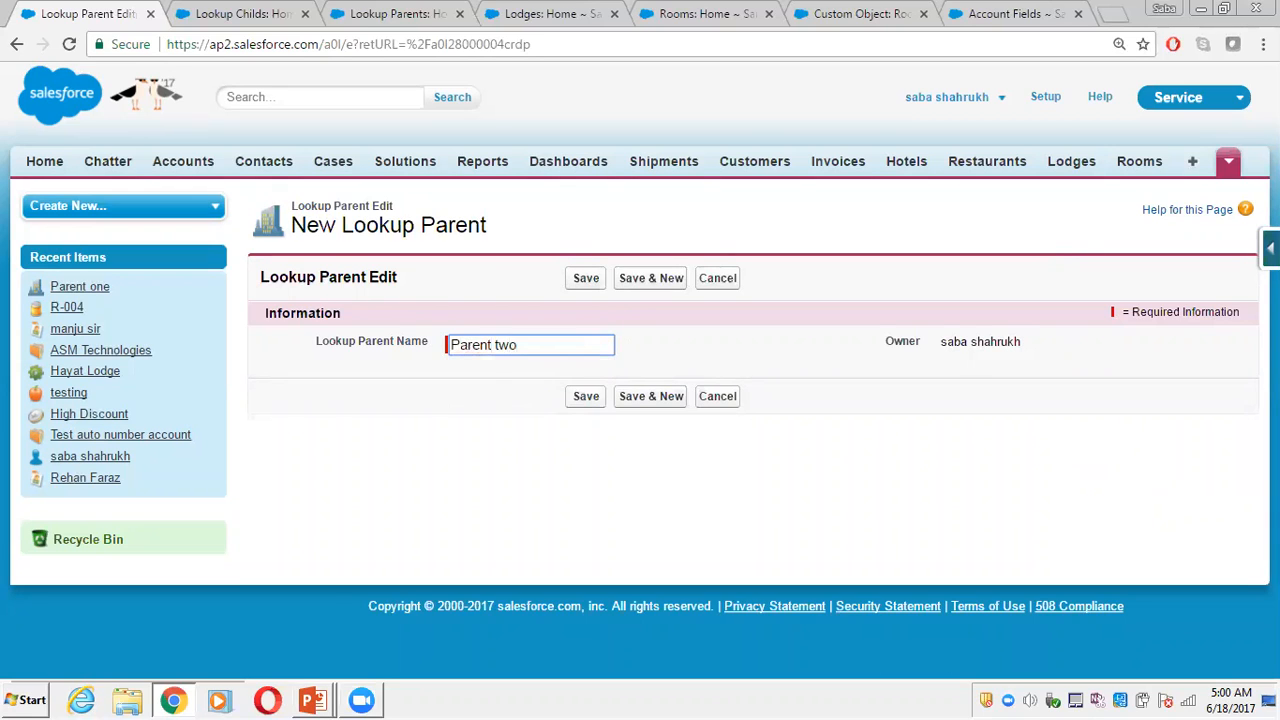
pyautogui.click(660, 399)
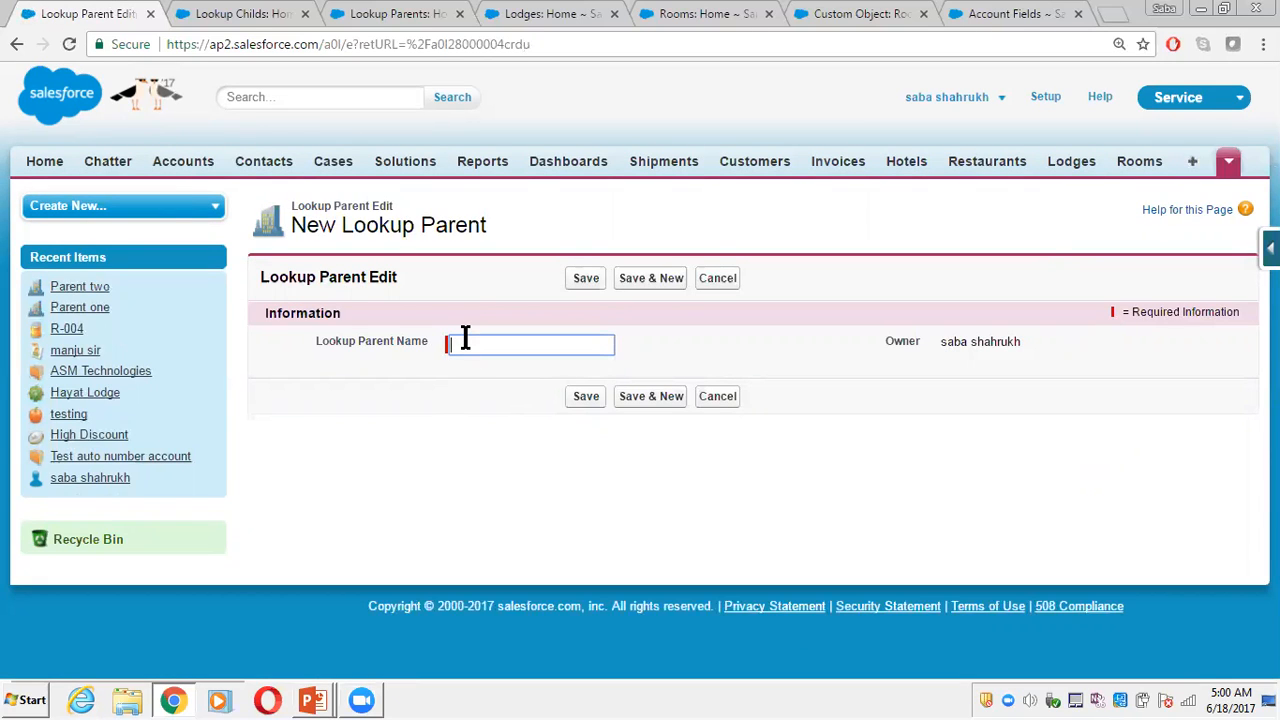
pyautogui.write('Parent three')
pyautogui.click(651, 398)
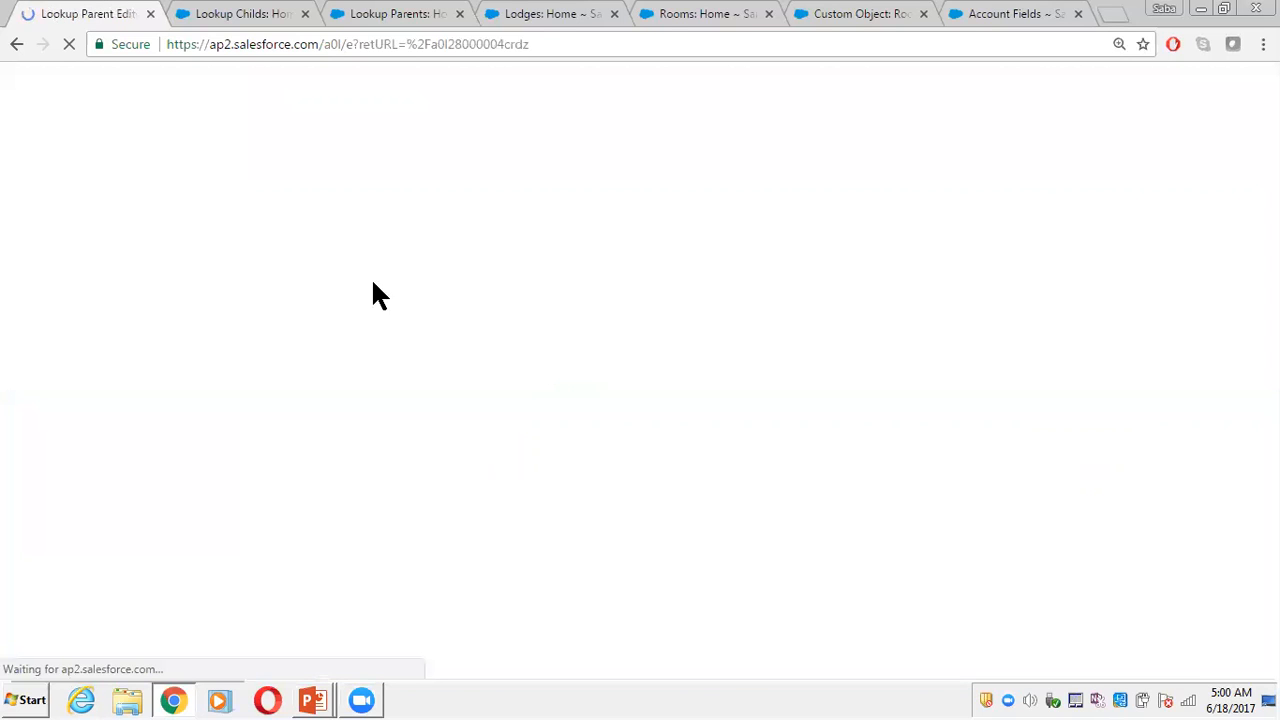
# - Save a final Lookup Parent record named Parent four and return to the Lookup Parents home page
pyautogui.write('Parent four')
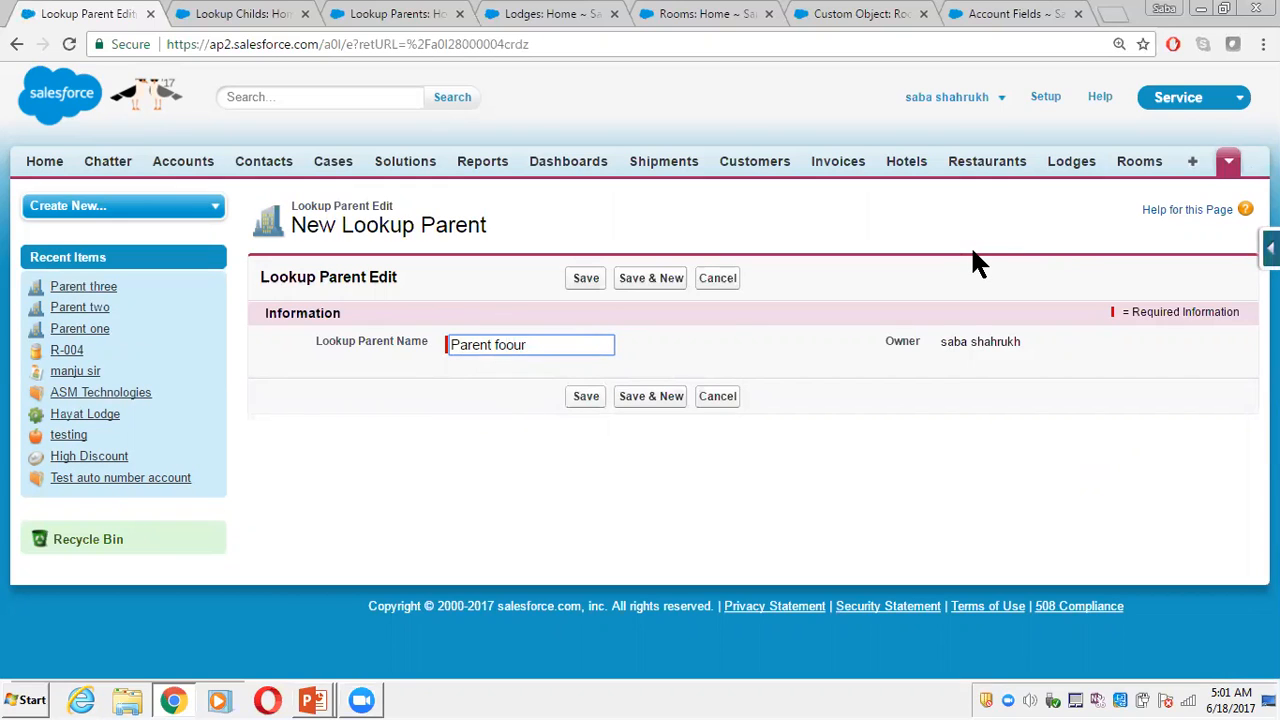
pyautogui.click(585, 396)
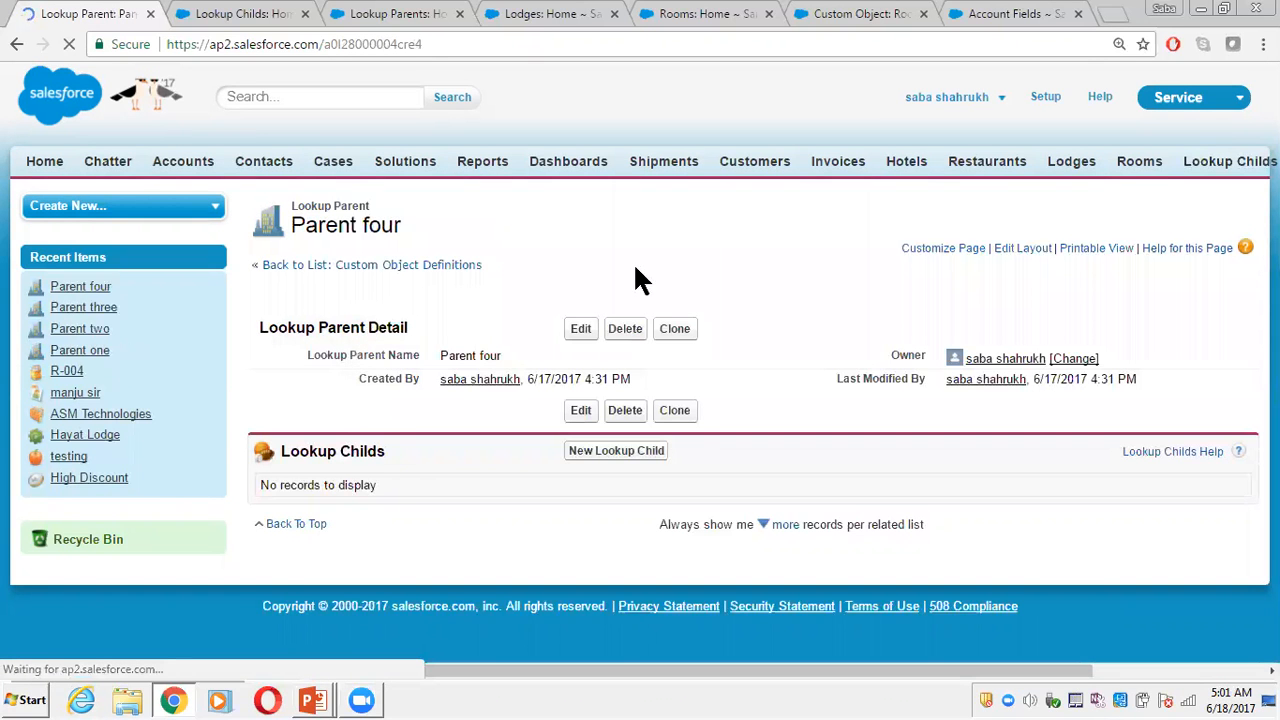
pyautogui.click(1226, 163)
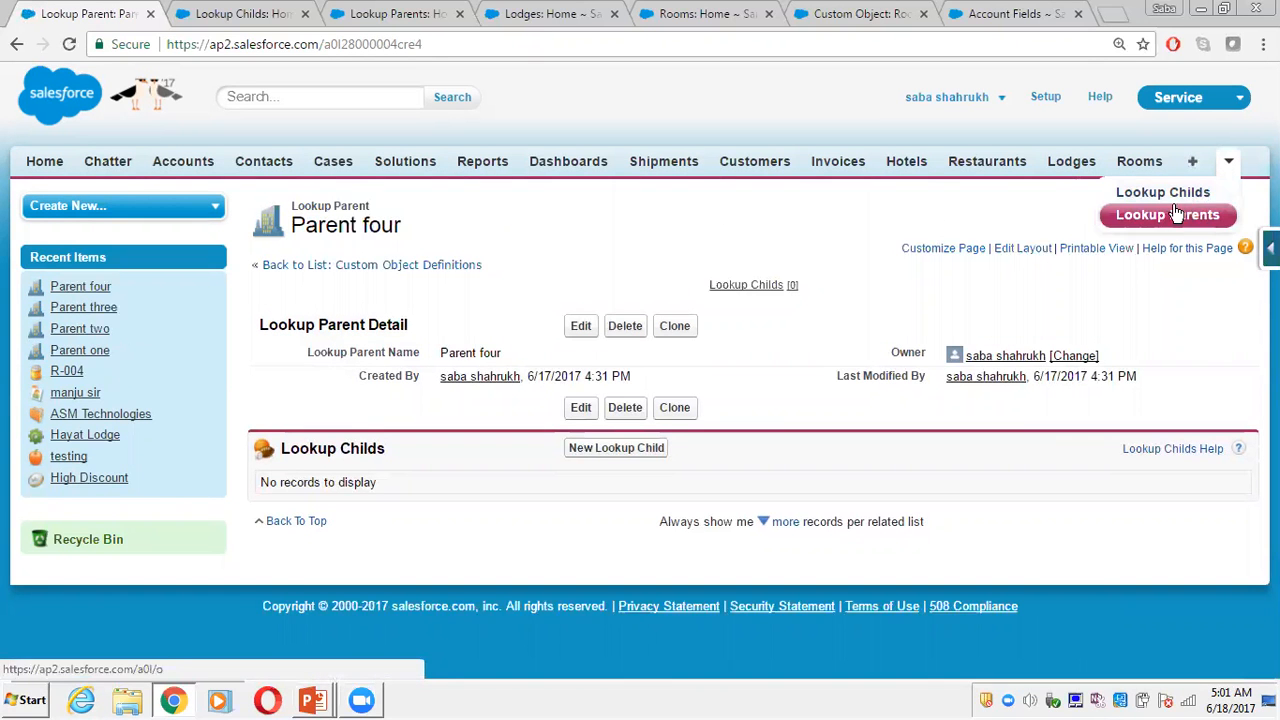
pyautogui.click(1170, 215)
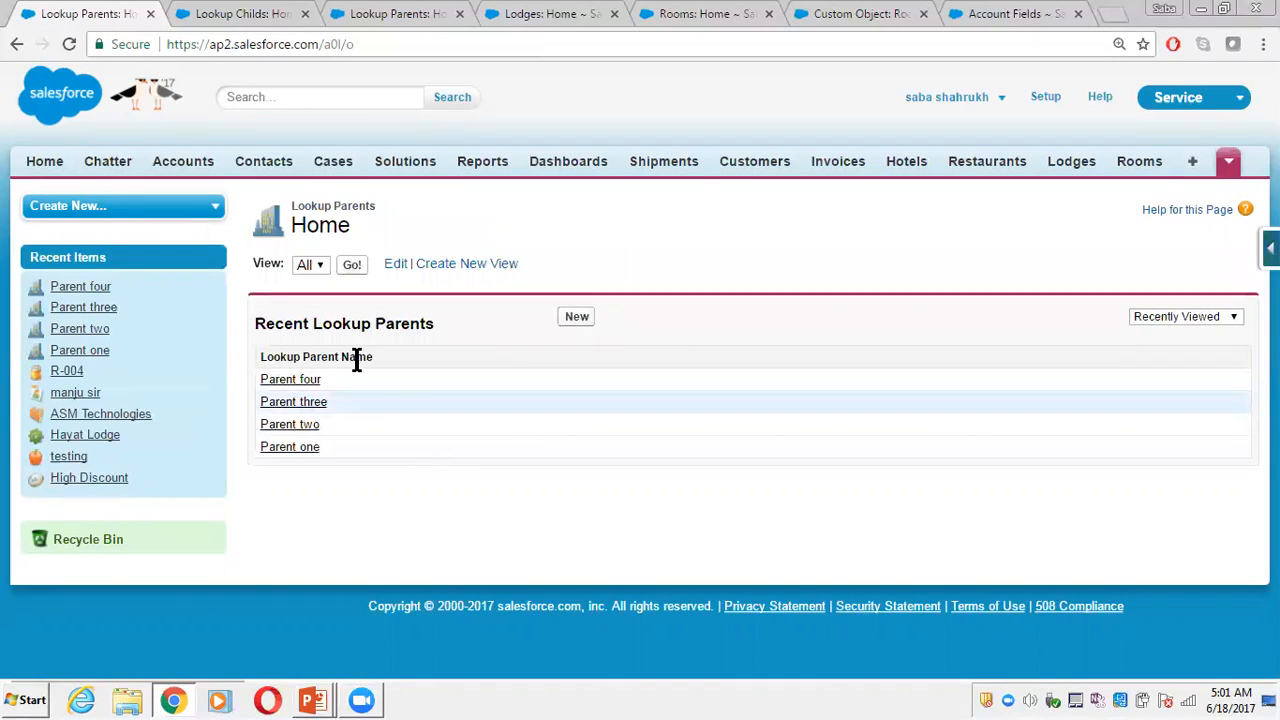
# - Start a new Lookup Child record and select Parent one as its Lookup Parent
pyautogui.click(256, 18)
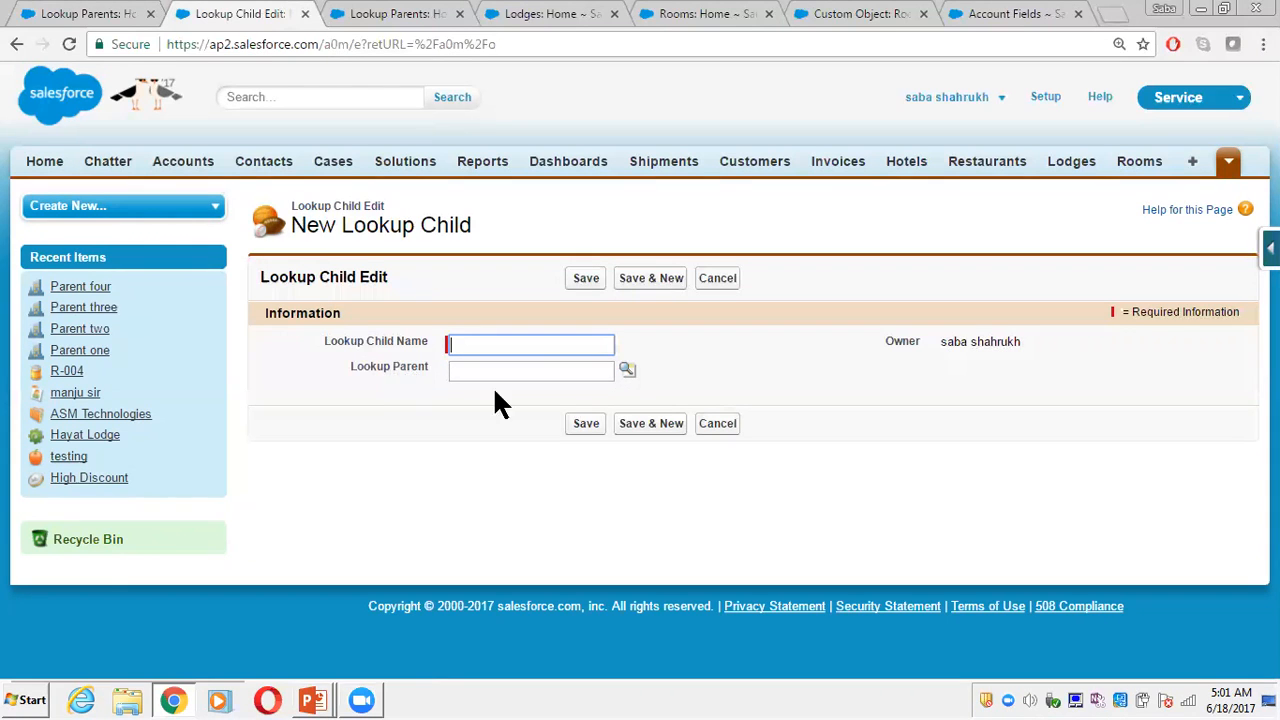
pyautogui.click(628, 370)
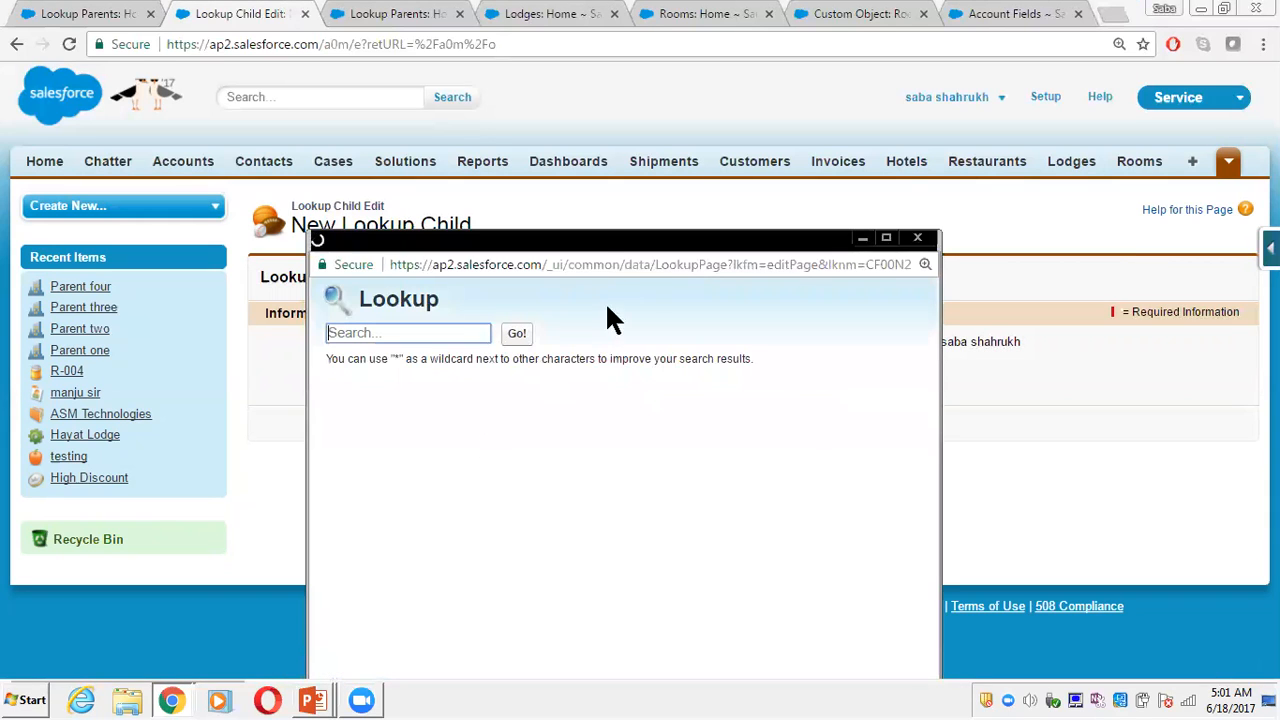
pyautogui.moveTo(597, 248); pyautogui.dragTo(597, 214)
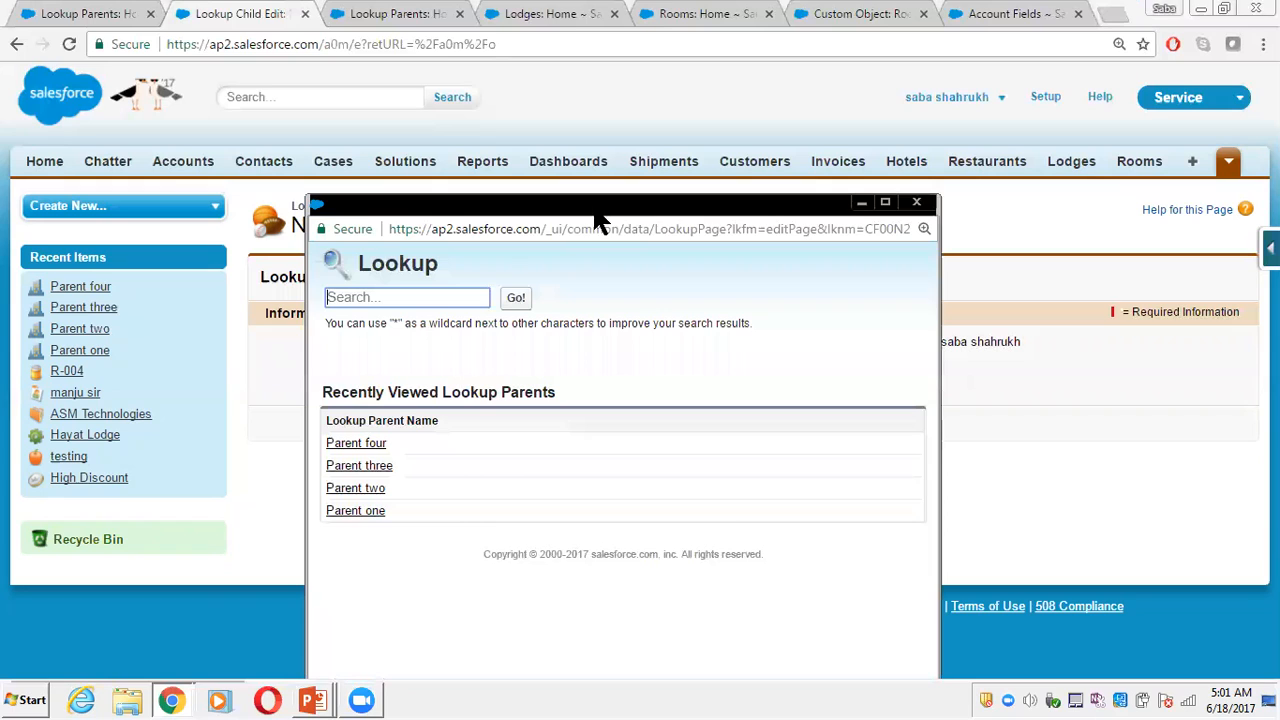
pyautogui.click(355, 510)
pyautogui.click(735, 340)
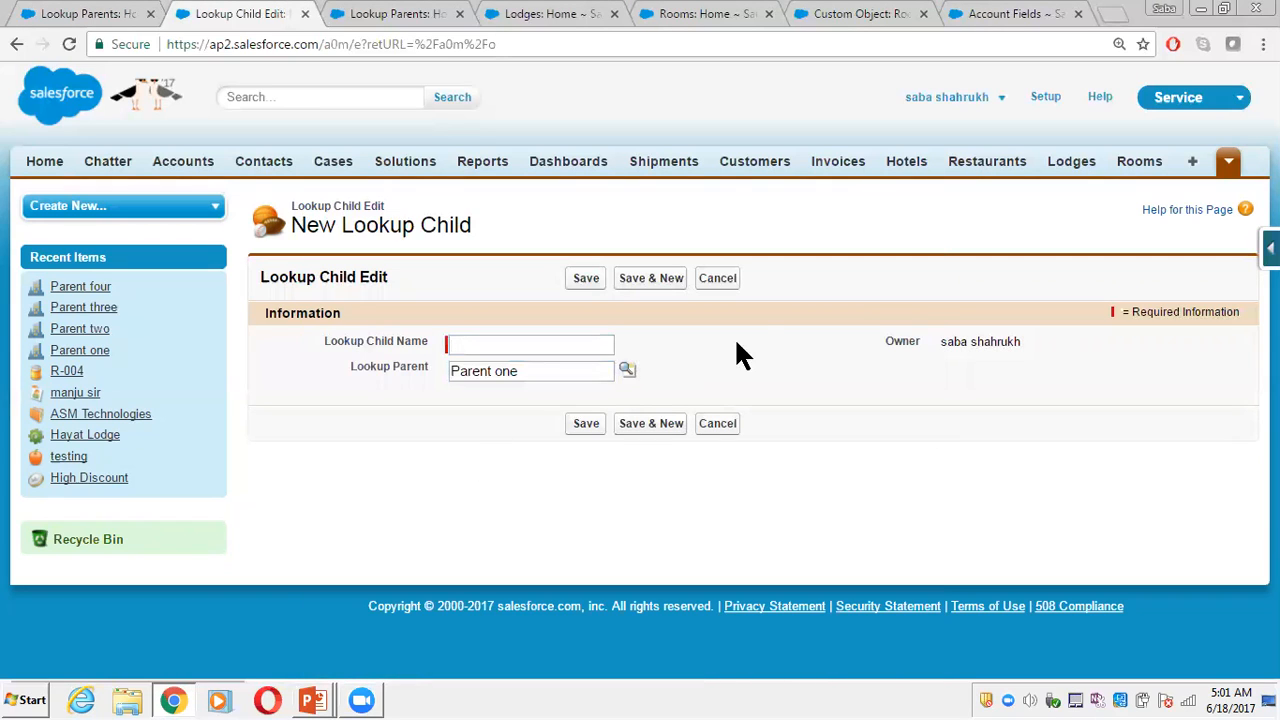
# - Change the new record's Lookup Parent to Parent three, clearing the lookup's search text to list all parent records
pyautogui.click(627, 372)
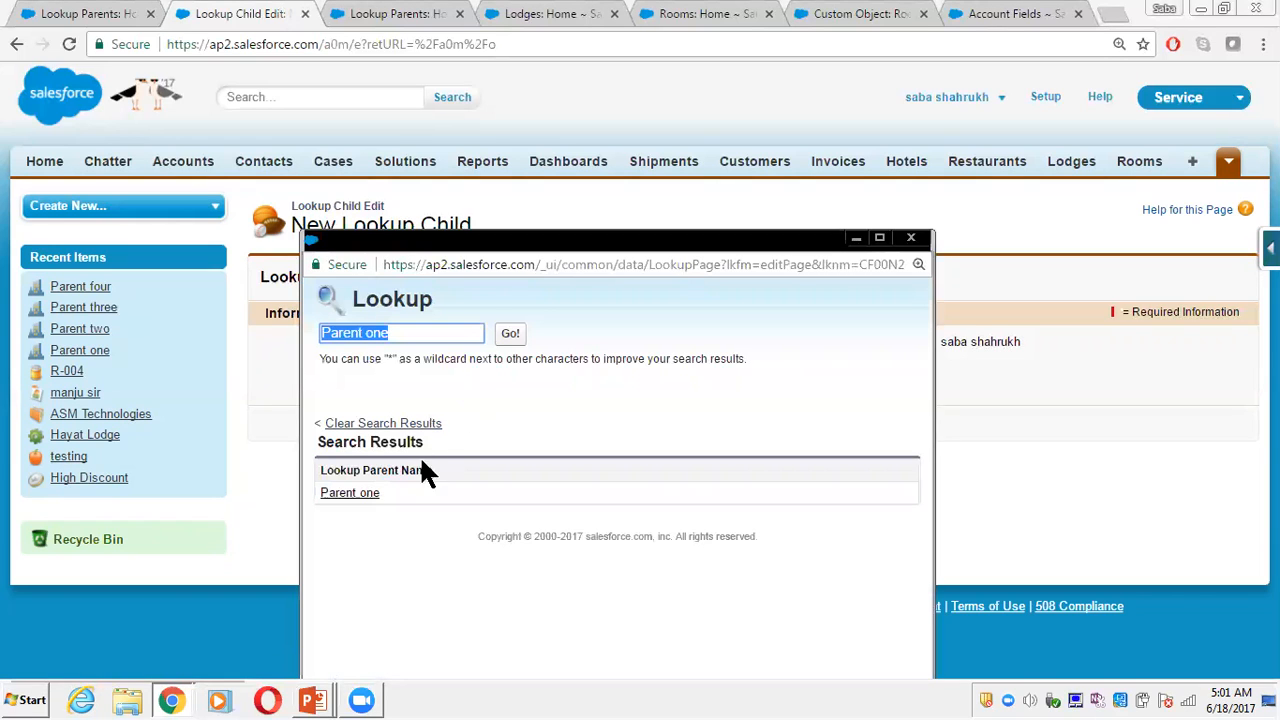
pyautogui.press('BackSpace')
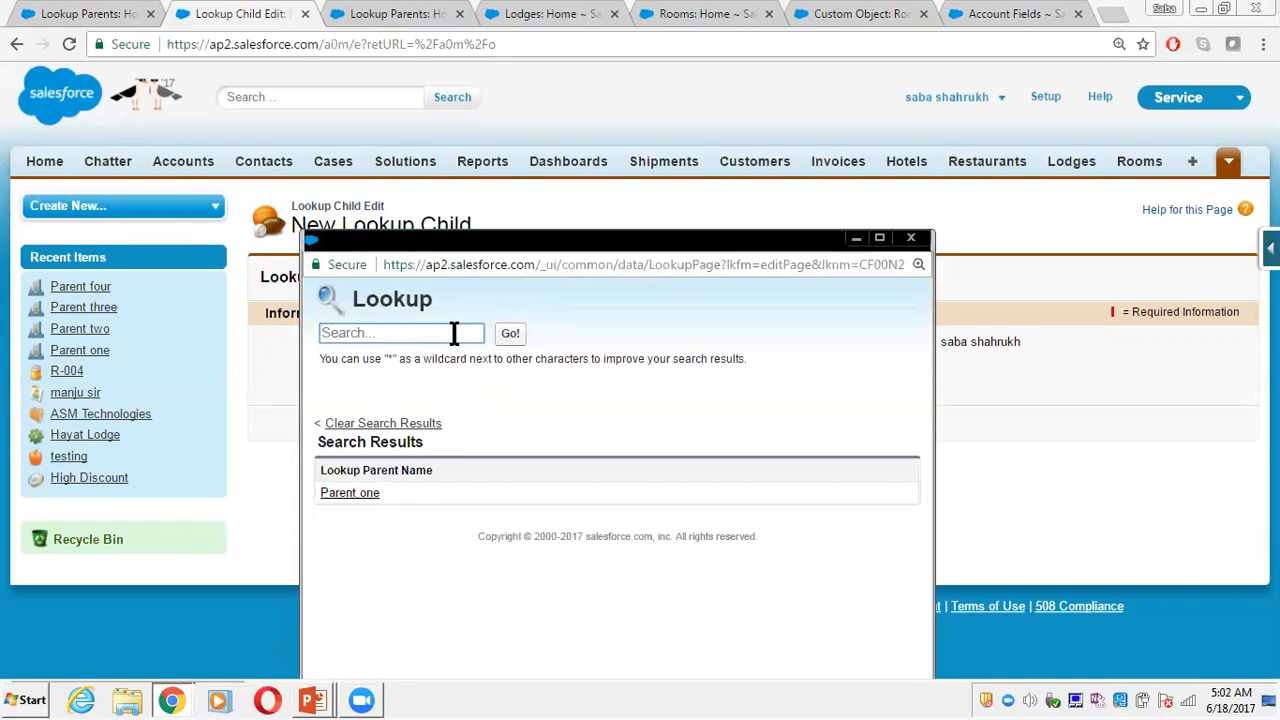
pyautogui.click(512, 336)
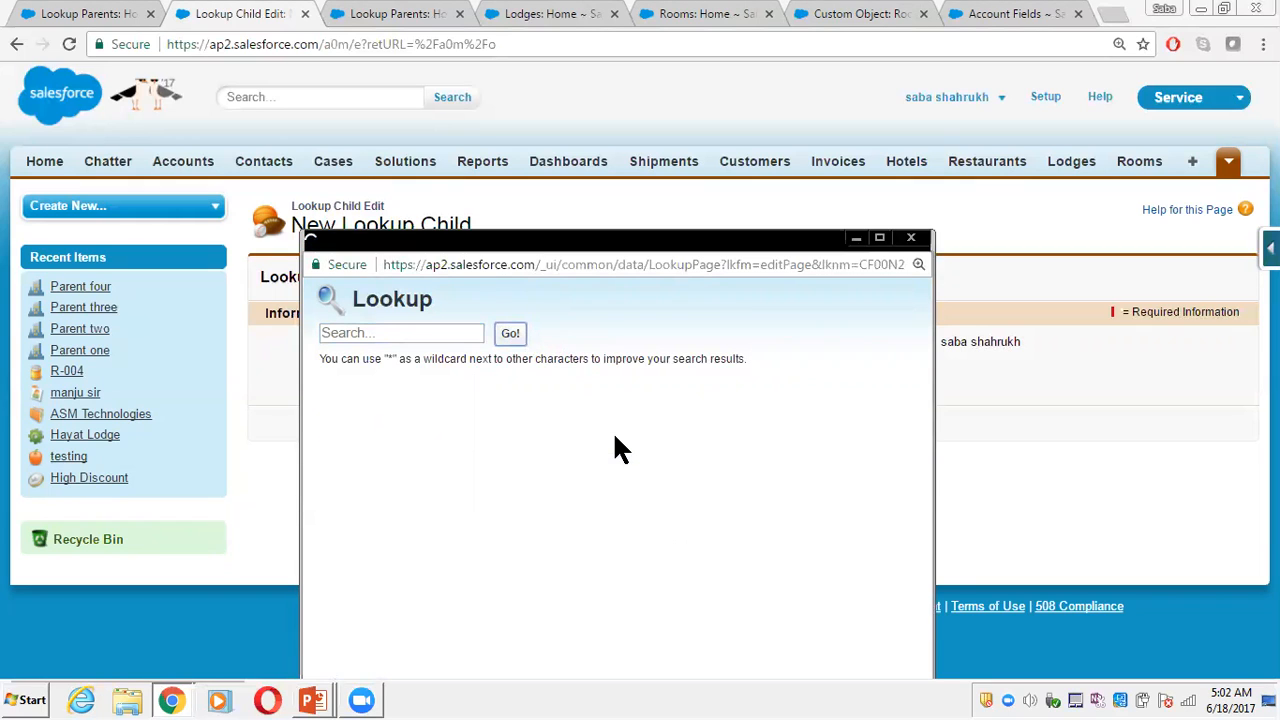
pyautogui.click(356, 500)
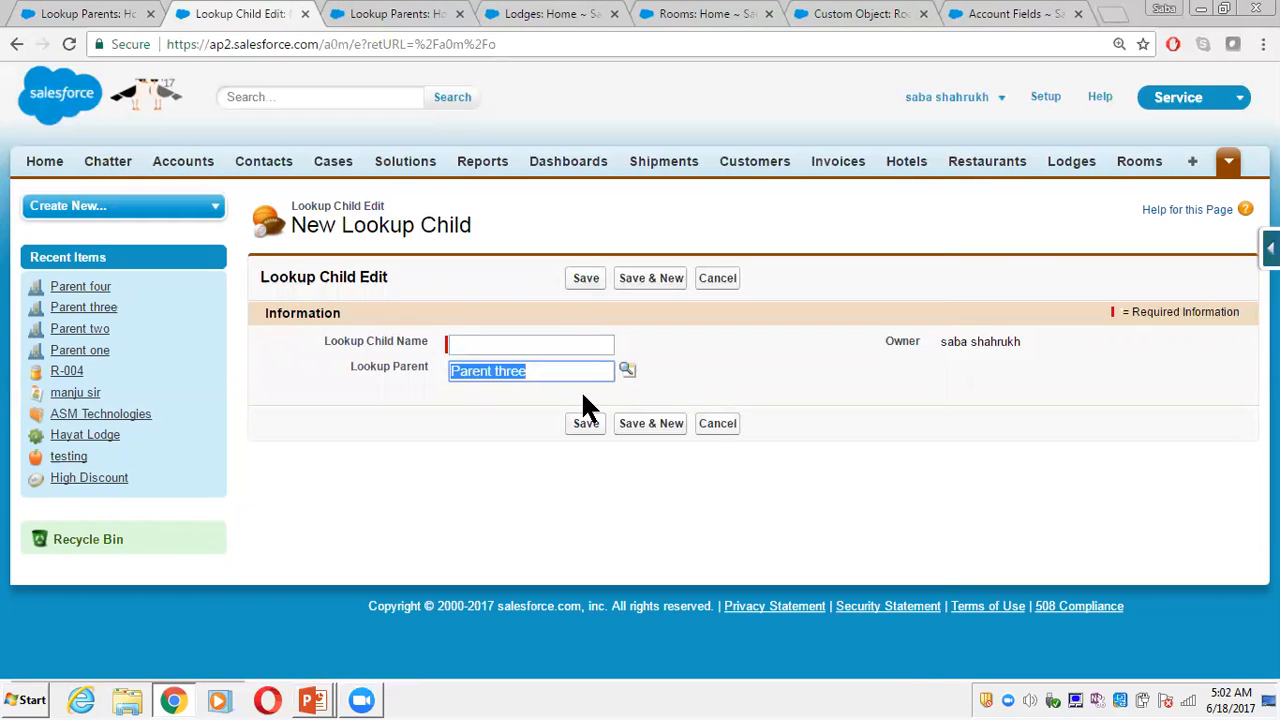
# - Name the Lookup Child record Child one and save it
pyautogui.click(508, 340)
pyautogui.write('Child one')
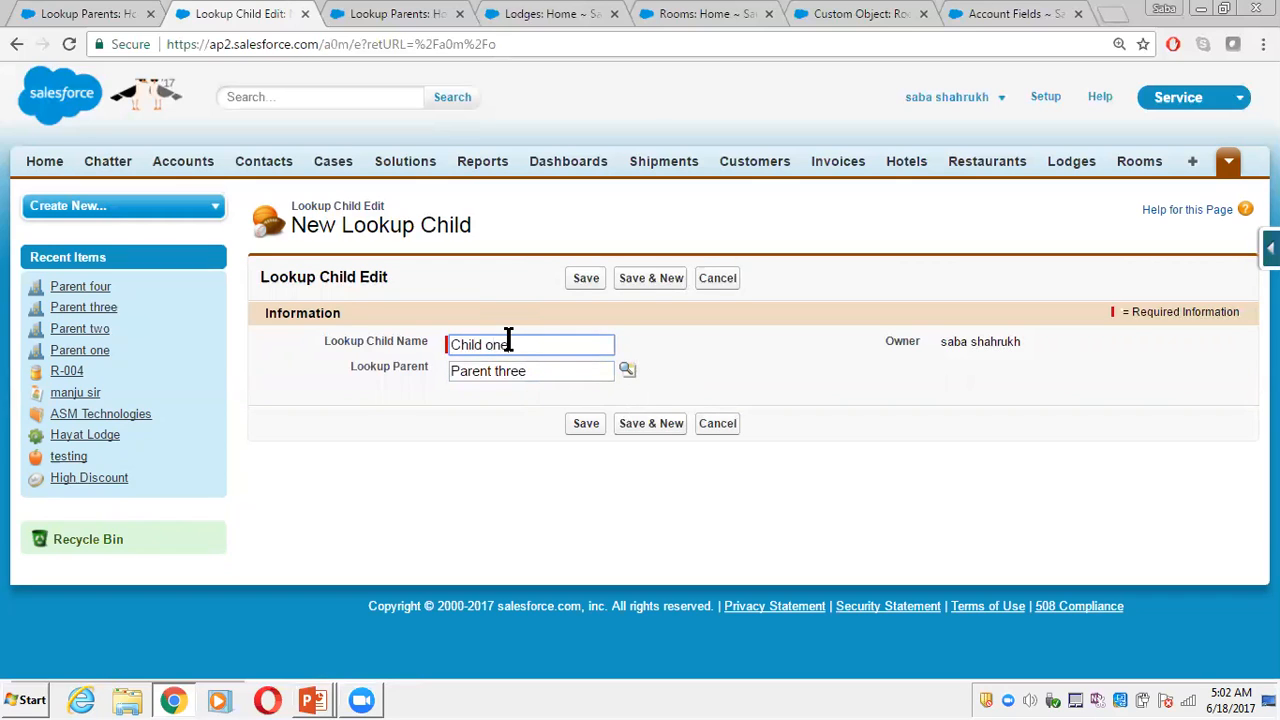
pyautogui.click(587, 424)
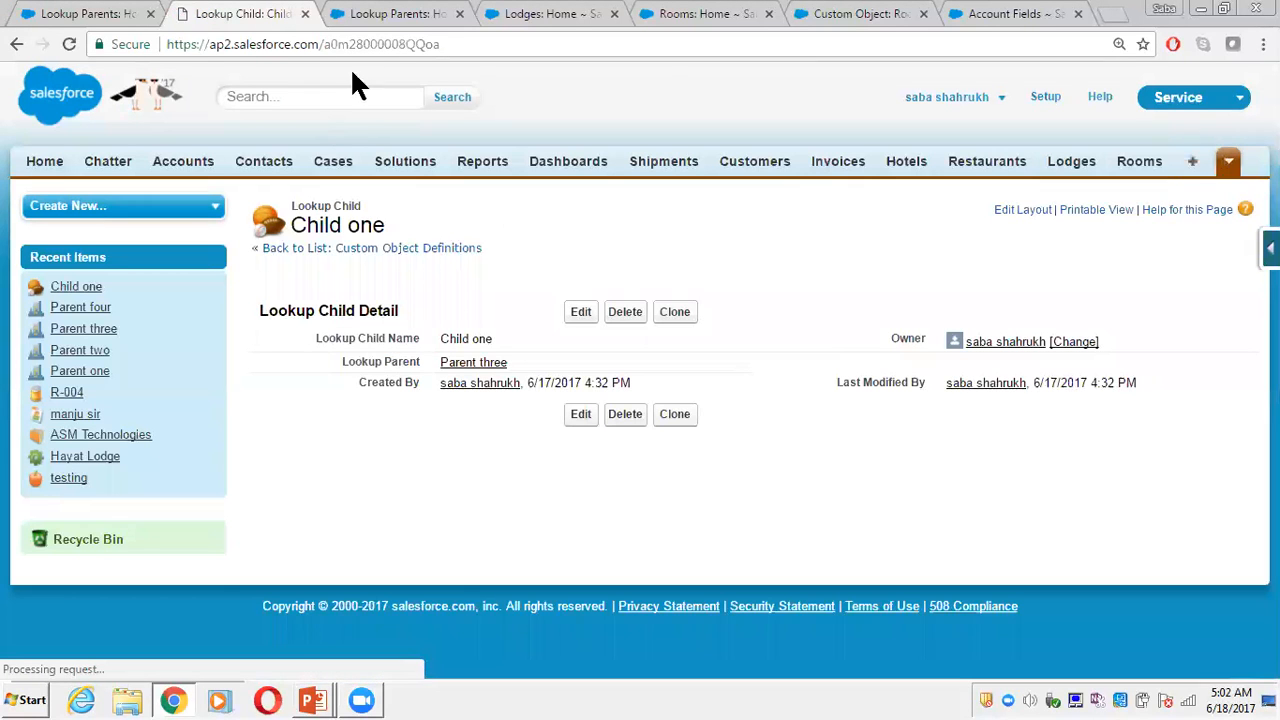
# - Search Setup for "schema" from the Lookup Parents home page and open Schema Builder
pyautogui.click(388, 14)
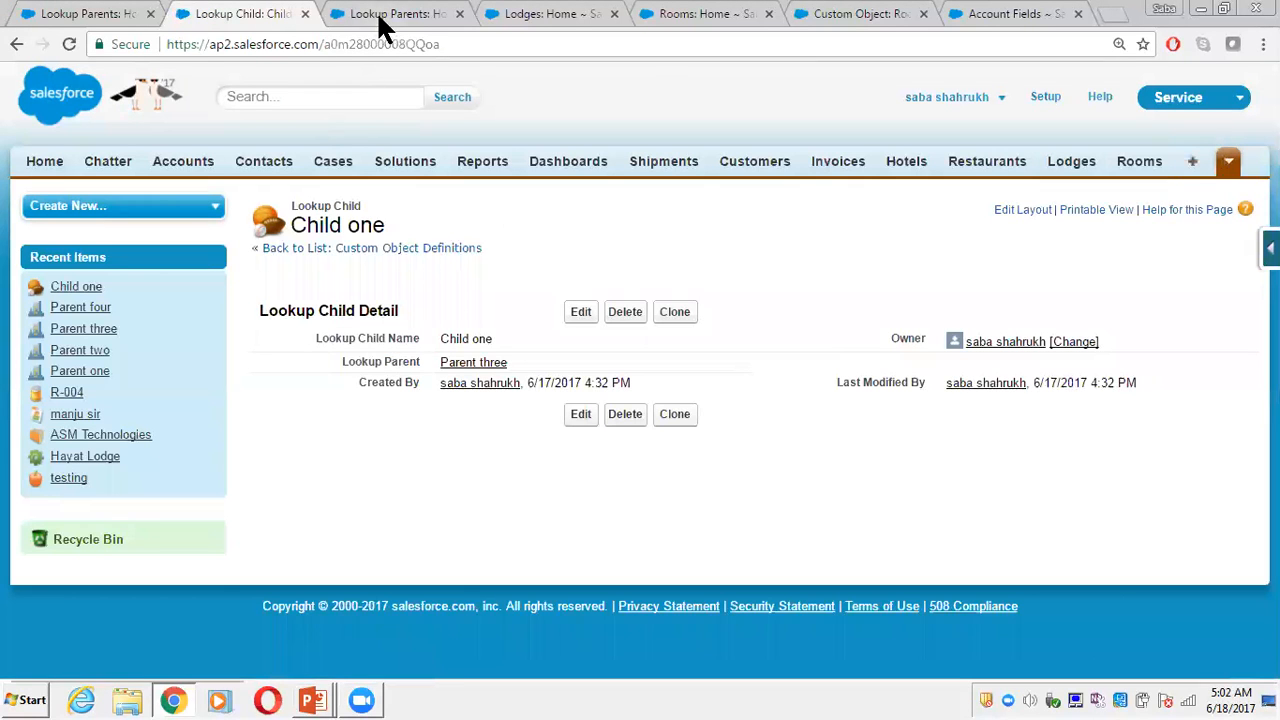
pyautogui.click(1046, 97)
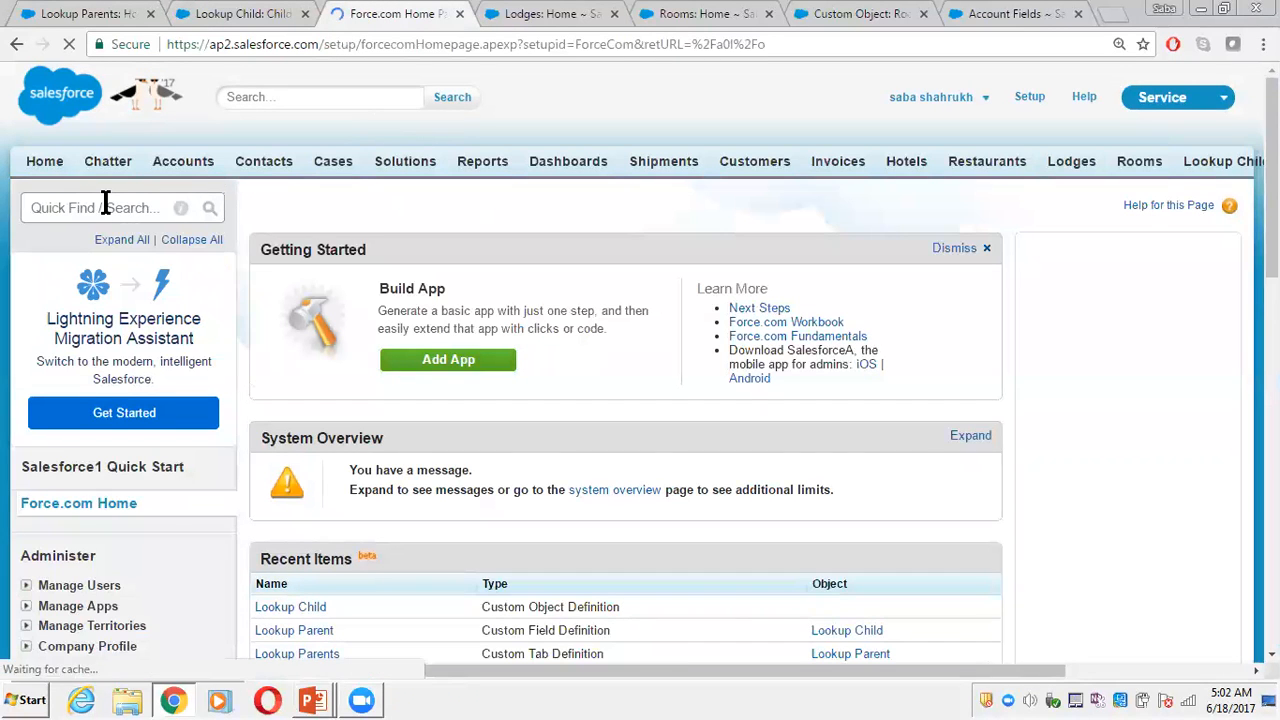
pyautogui.click(105, 203)
pyautogui.write('sch')
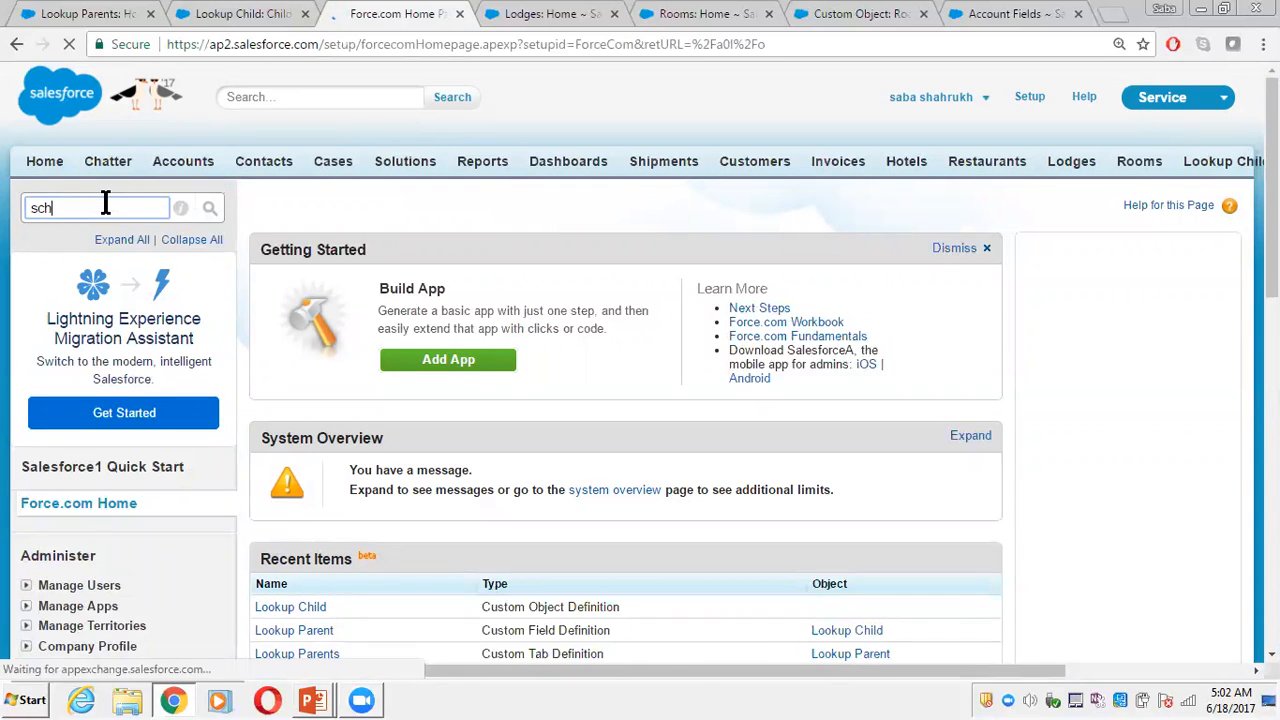
pyautogui.write('e')
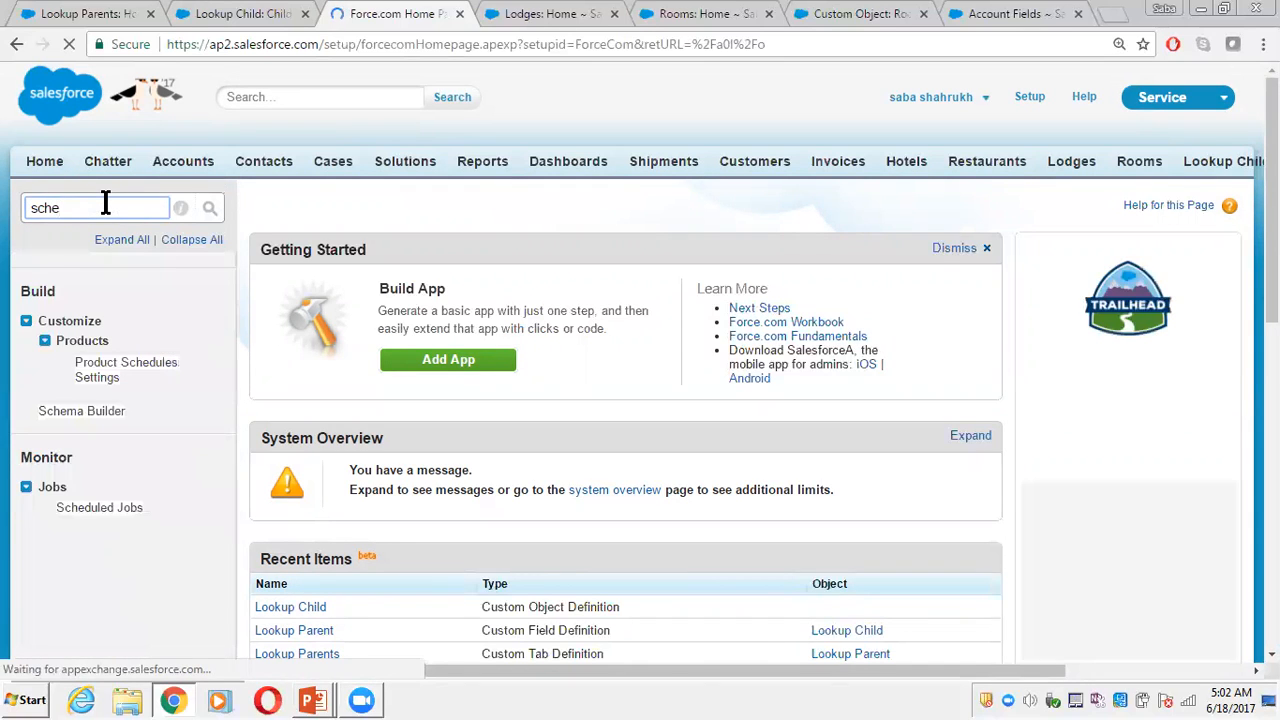
pyautogui.write('ma')
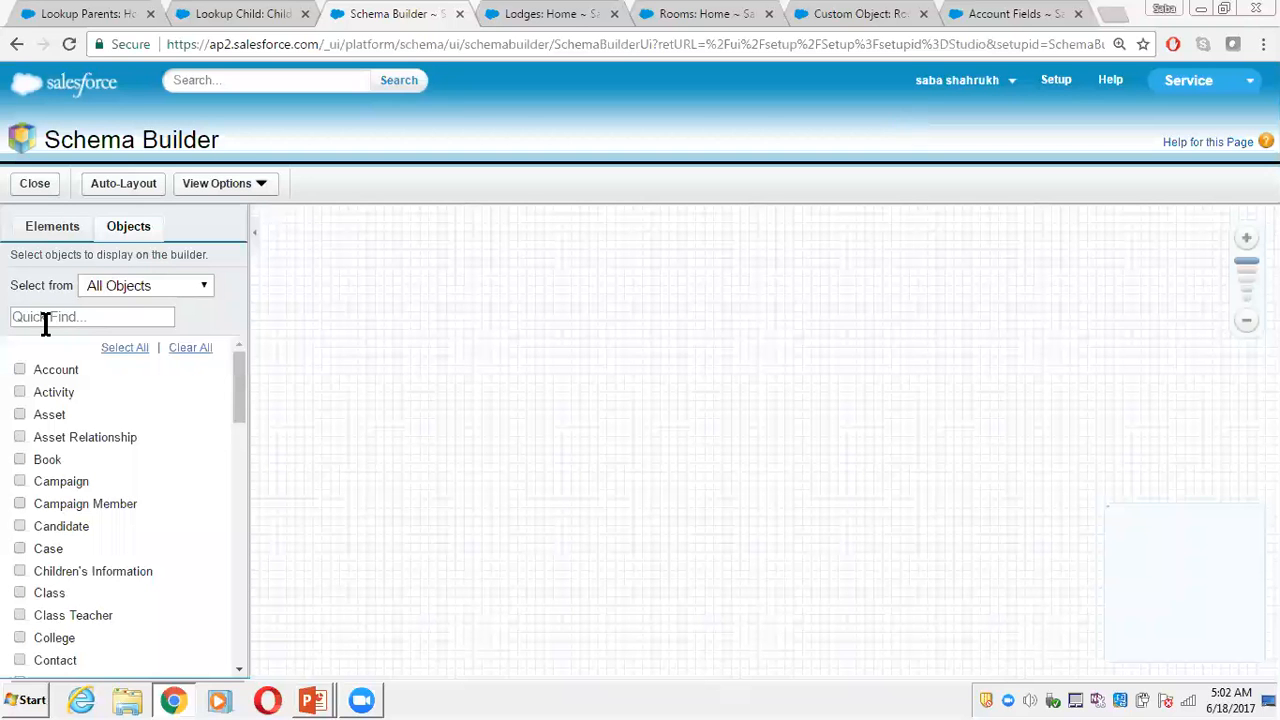
# - Find the Lookup Parent object with the search term "parent" and display it on the Schema Builder canvas
pyautogui.click(62, 321)
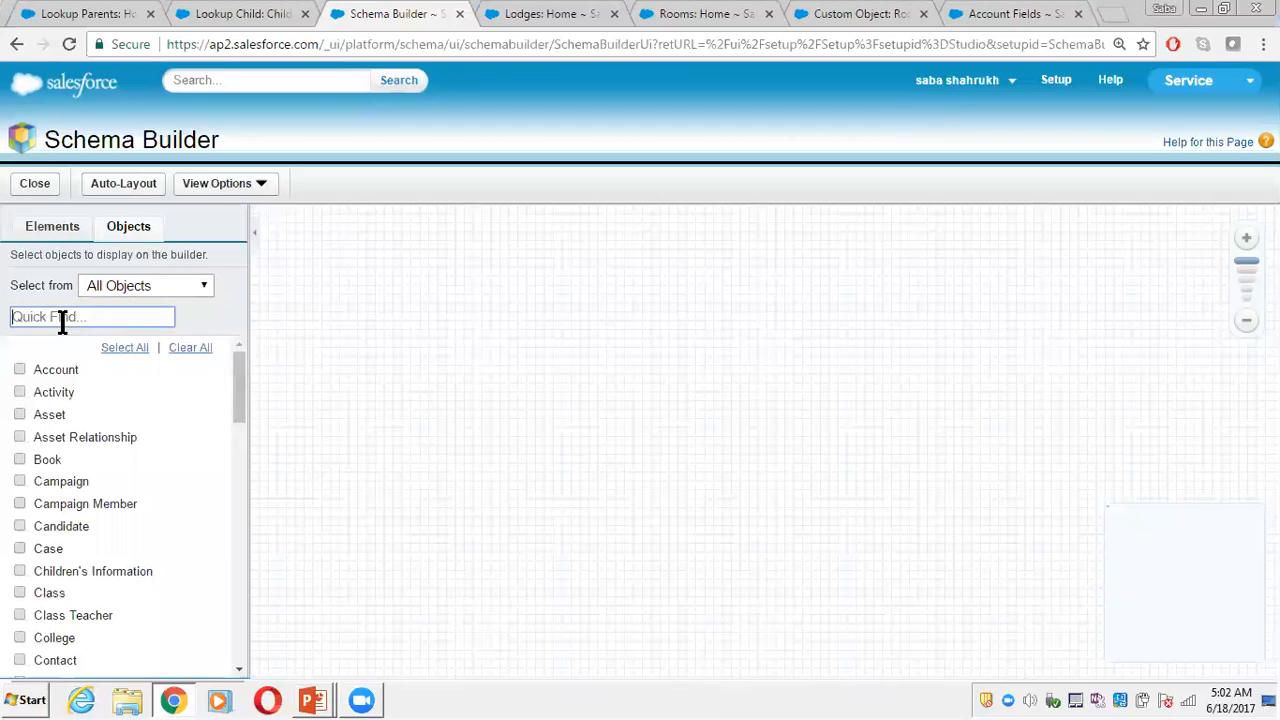
pyautogui.write('parent')
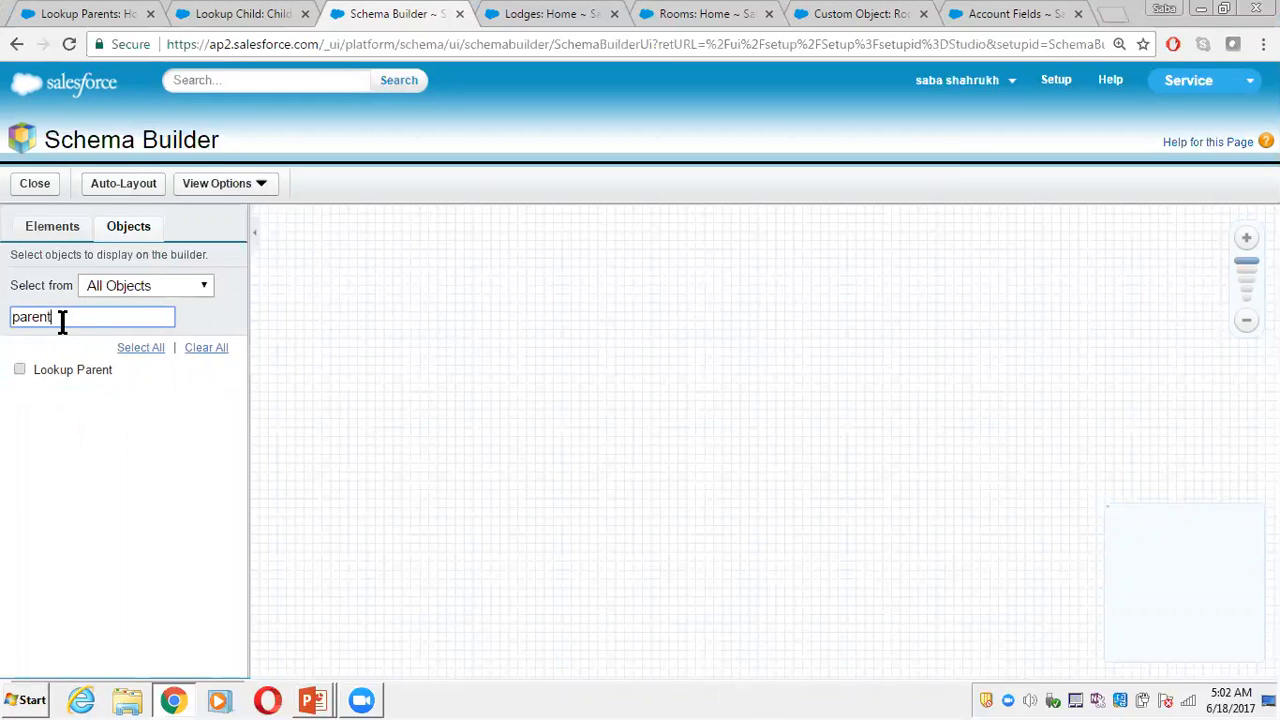
pyautogui.click(36, 369)
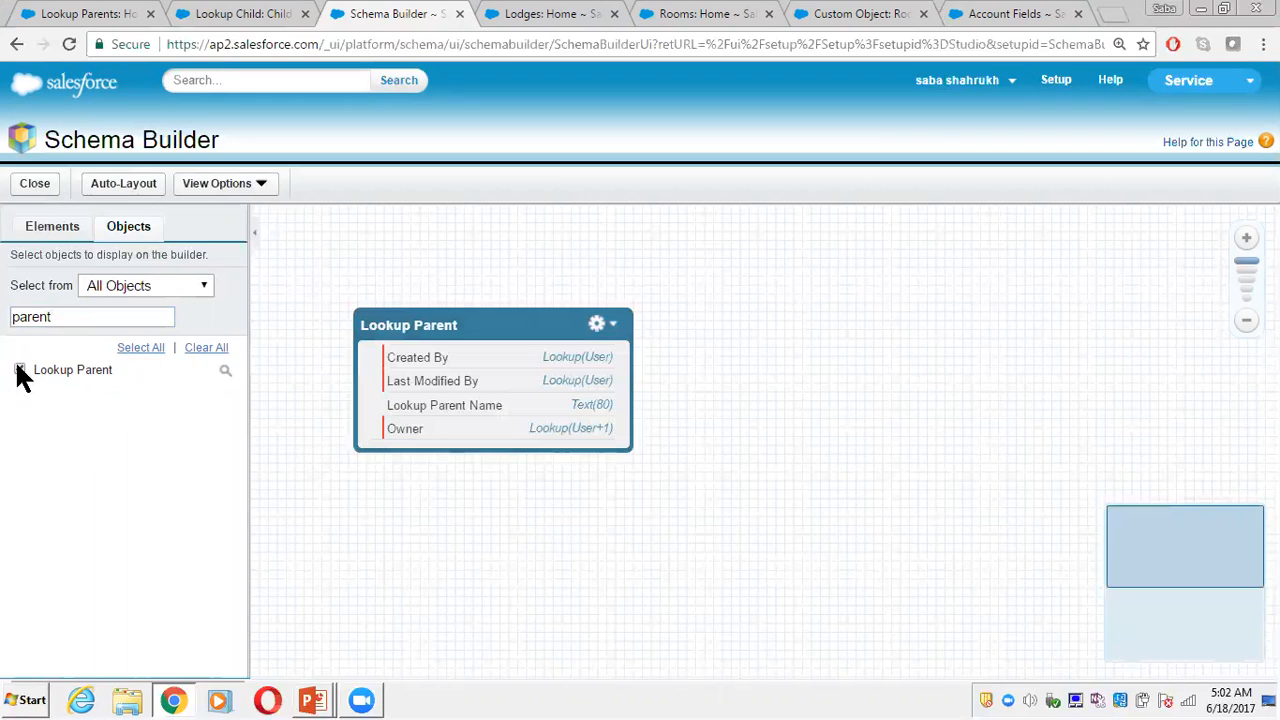
# - Find the Lookup Child object with the search term "child", display it on the canvas and place it beside Lookup Parent
pyautogui.doubleClick(62, 318)
pyautogui.write('chhild')
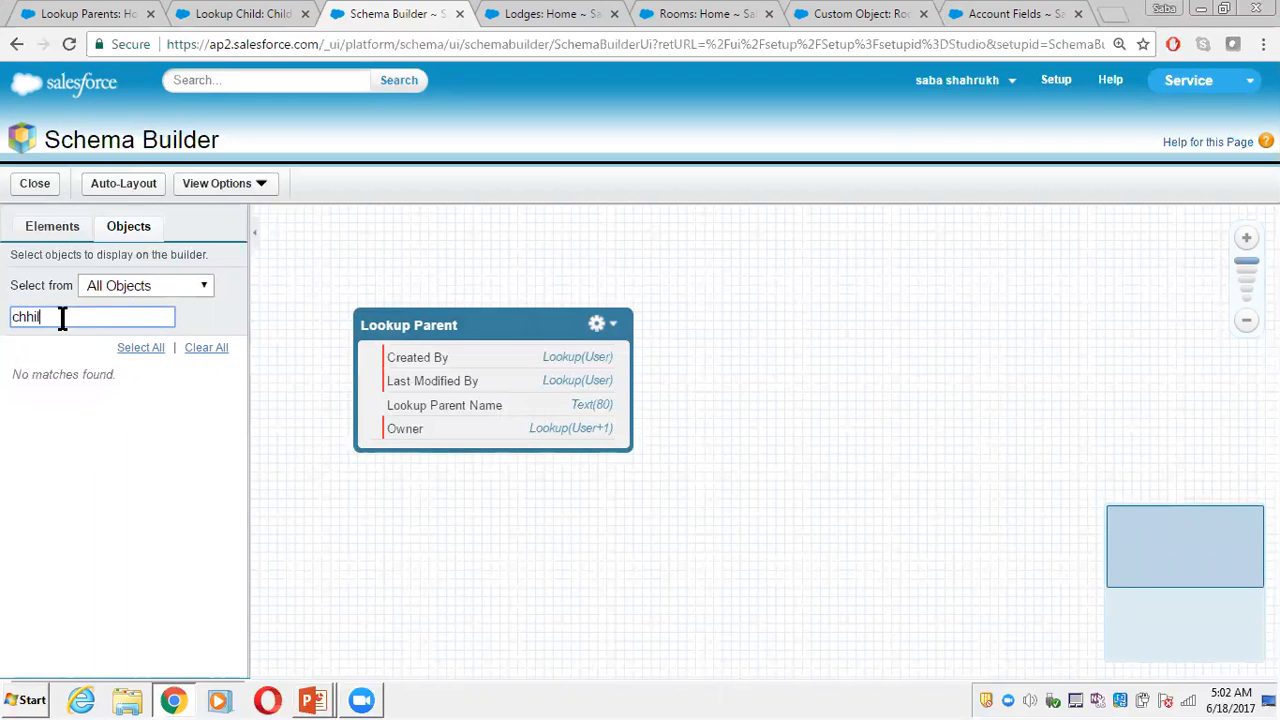
pyautogui.press('BackSpace')
pyautogui.press('BackSpace')
pyautogui.press('BackSpace')
pyautogui.press('BackSpace')
pyautogui.write('ild')
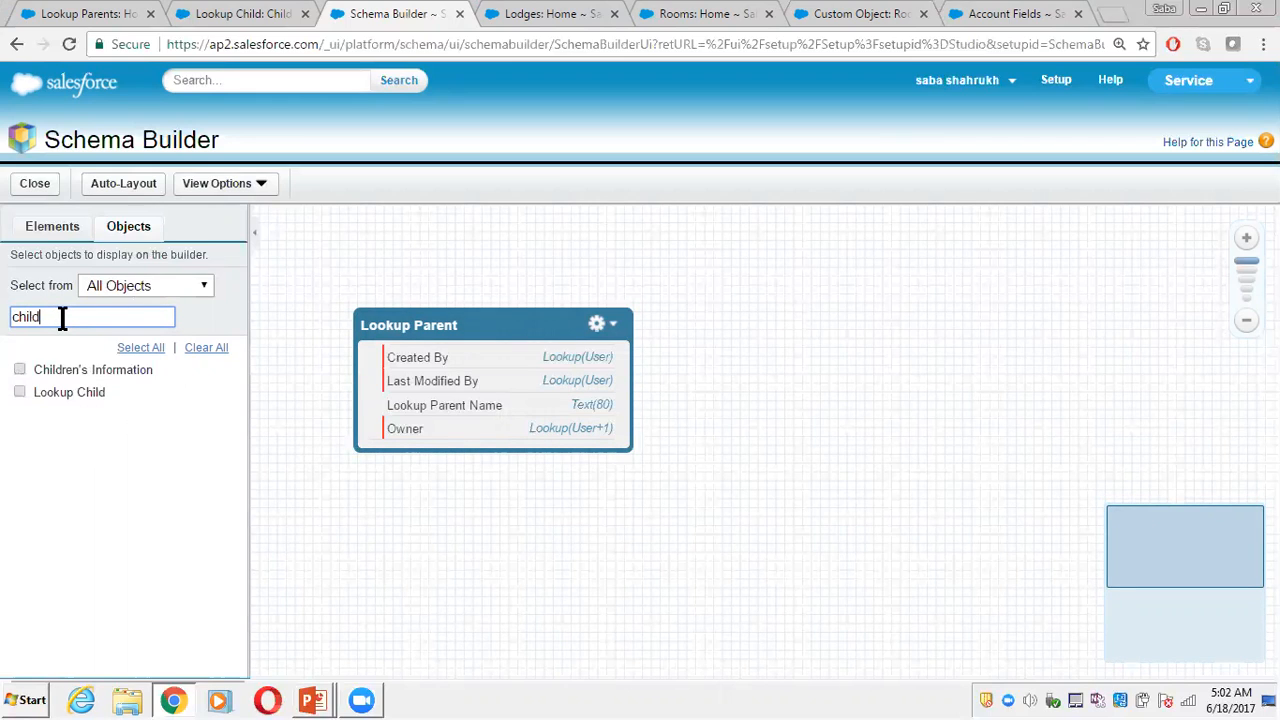
pyautogui.click(20, 392)
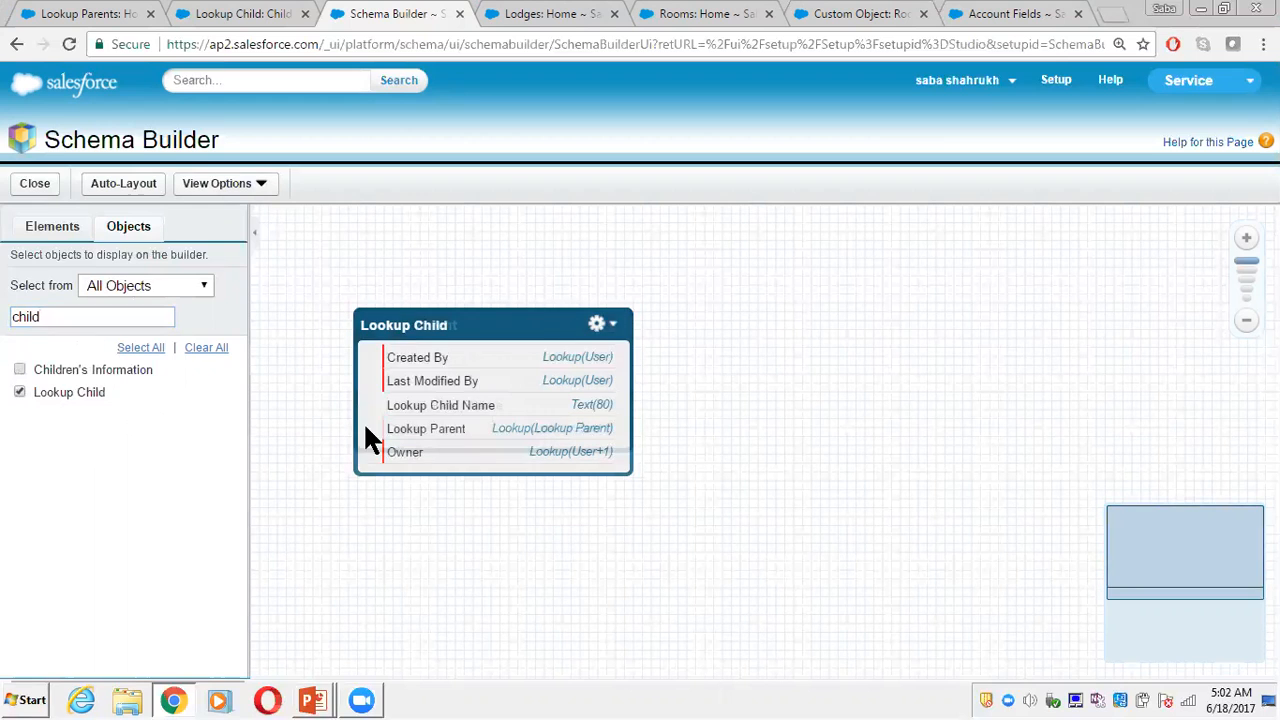
pyautogui.moveTo(529, 363); pyautogui.dragTo(891, 385)
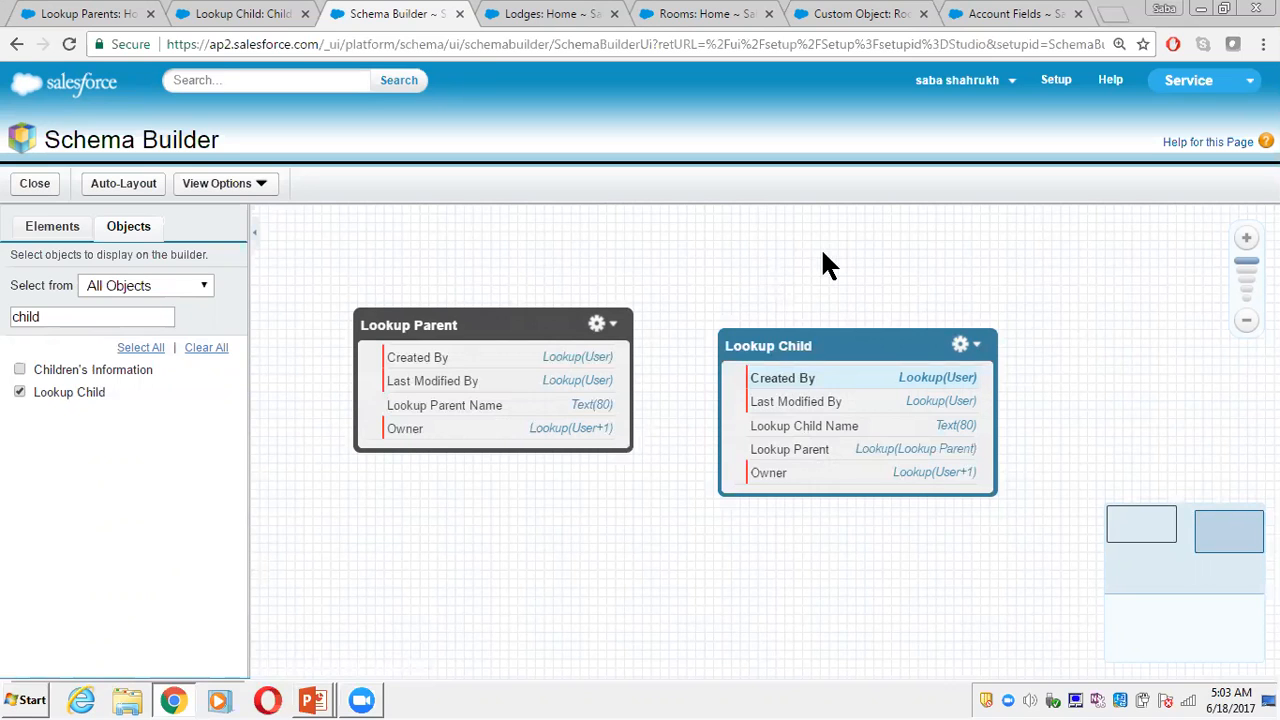
# - Return to the Child one record and open its Lookup Parent field for inline editing
pyautogui.click(211, 18)
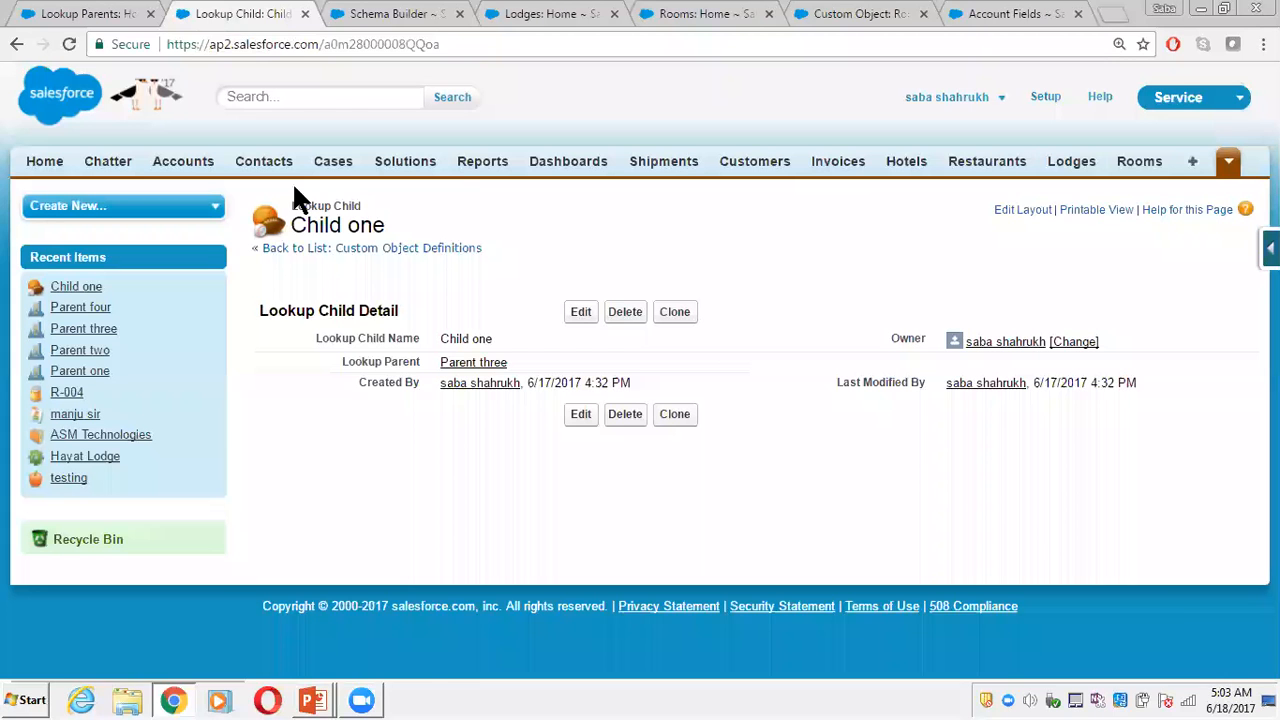
pyautogui.doubleClick(540, 366)
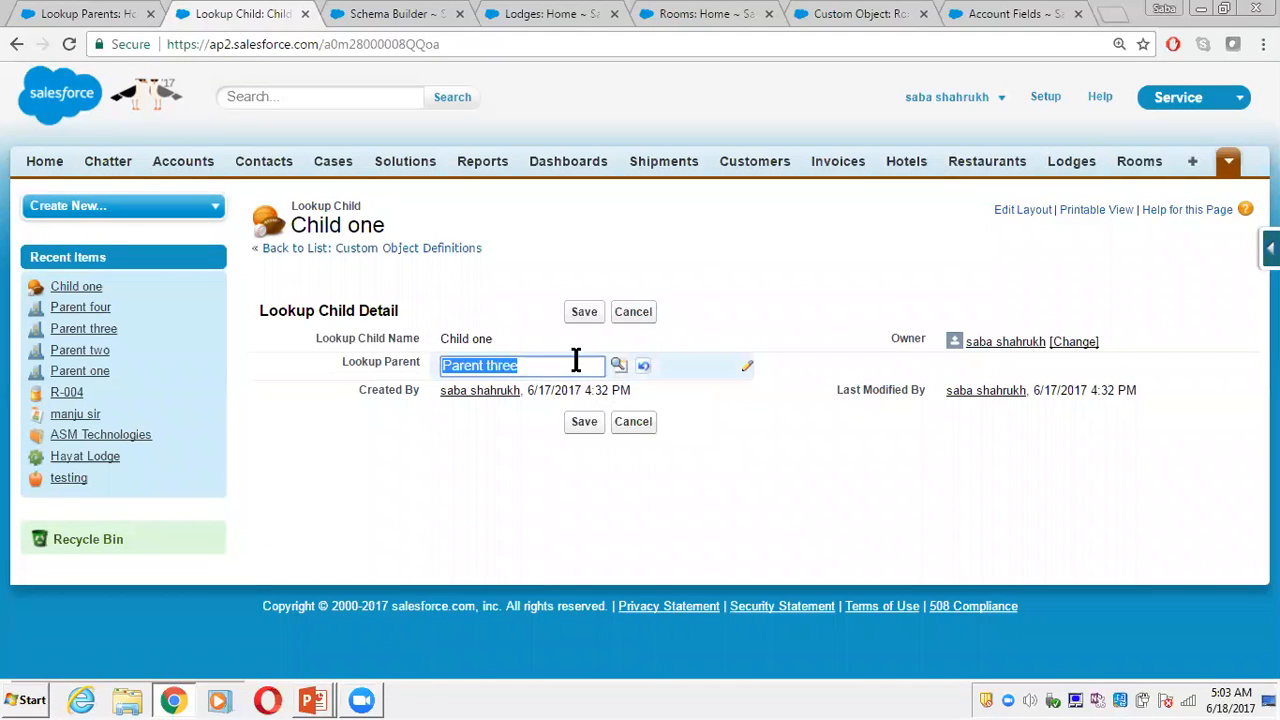
pyautogui.click(727, 367)
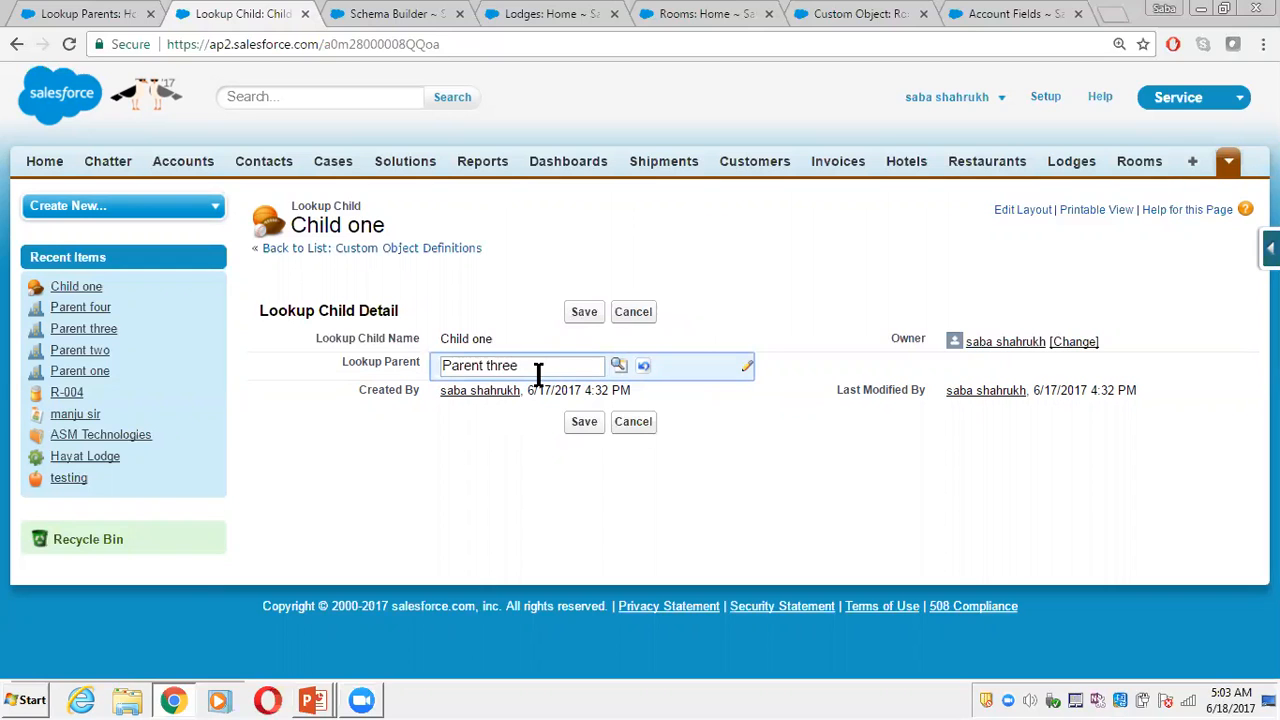
# - Open the Parent three record from the Lookup Parents home page and highlight the record ID in its web address
pyautogui.click(105, 15)
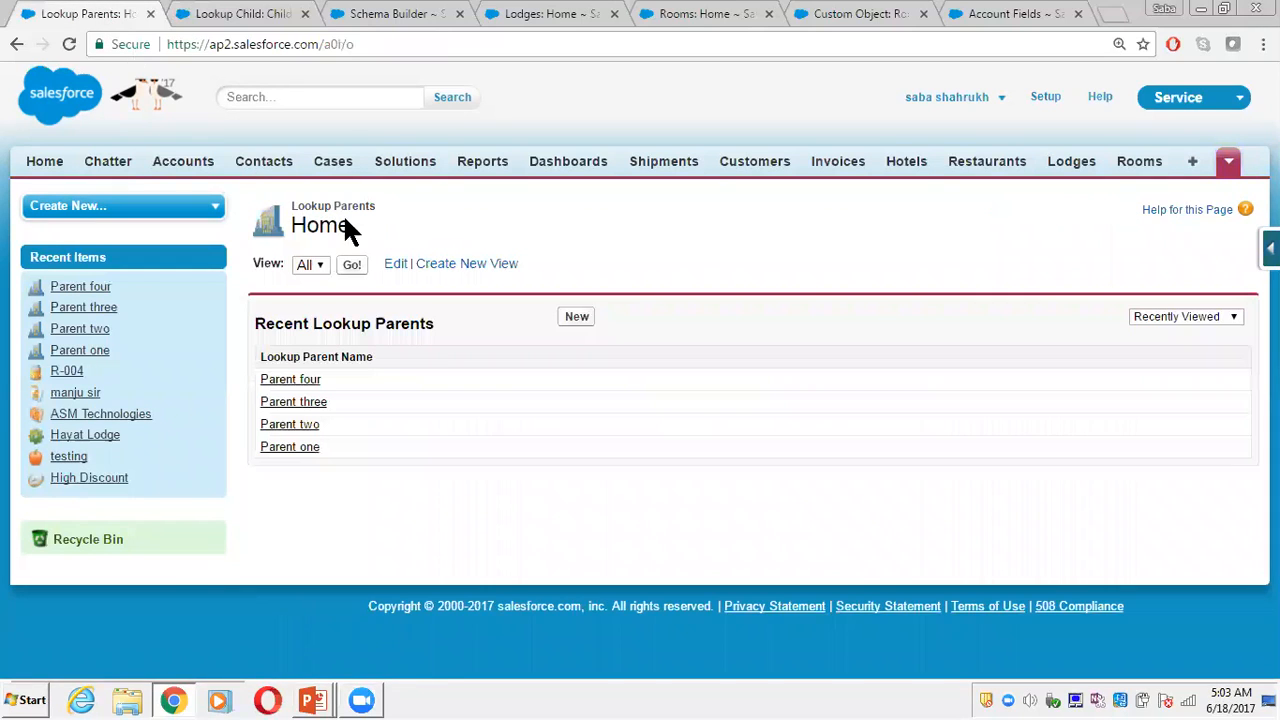
pyautogui.click(310, 403)
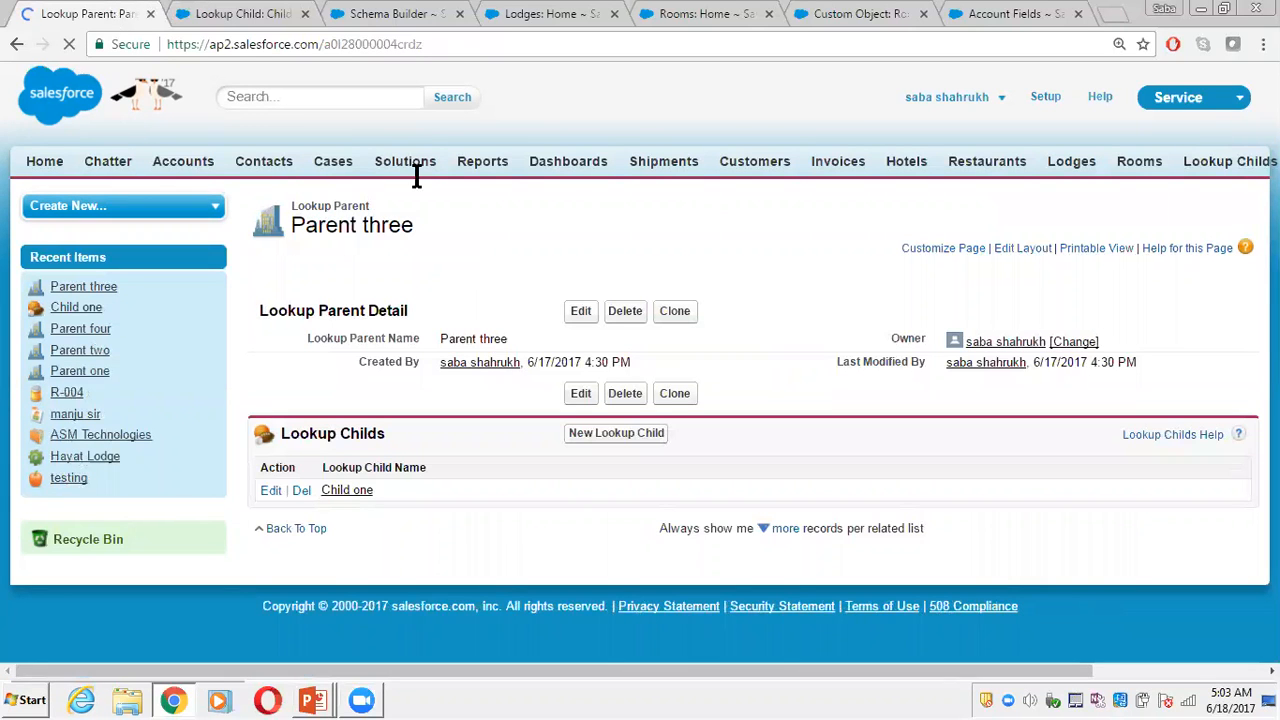
pyautogui.doubleClick(364, 50)
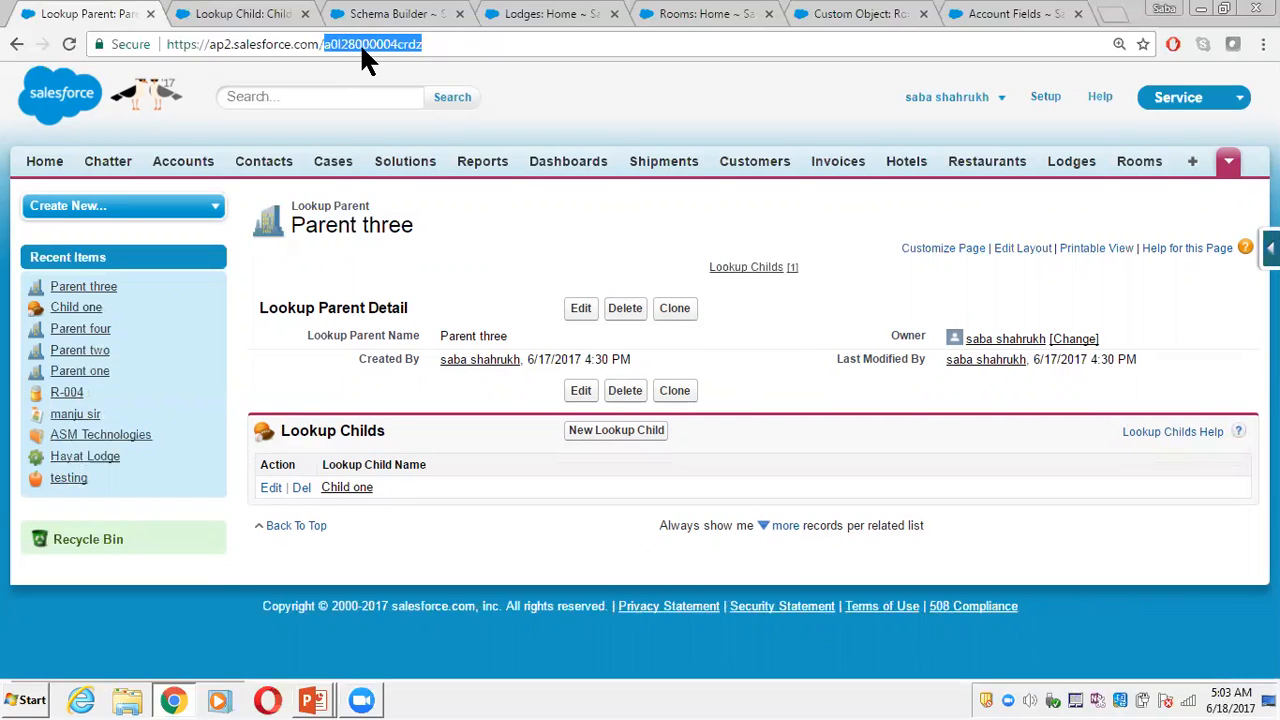
pyautogui.click(603, 87)
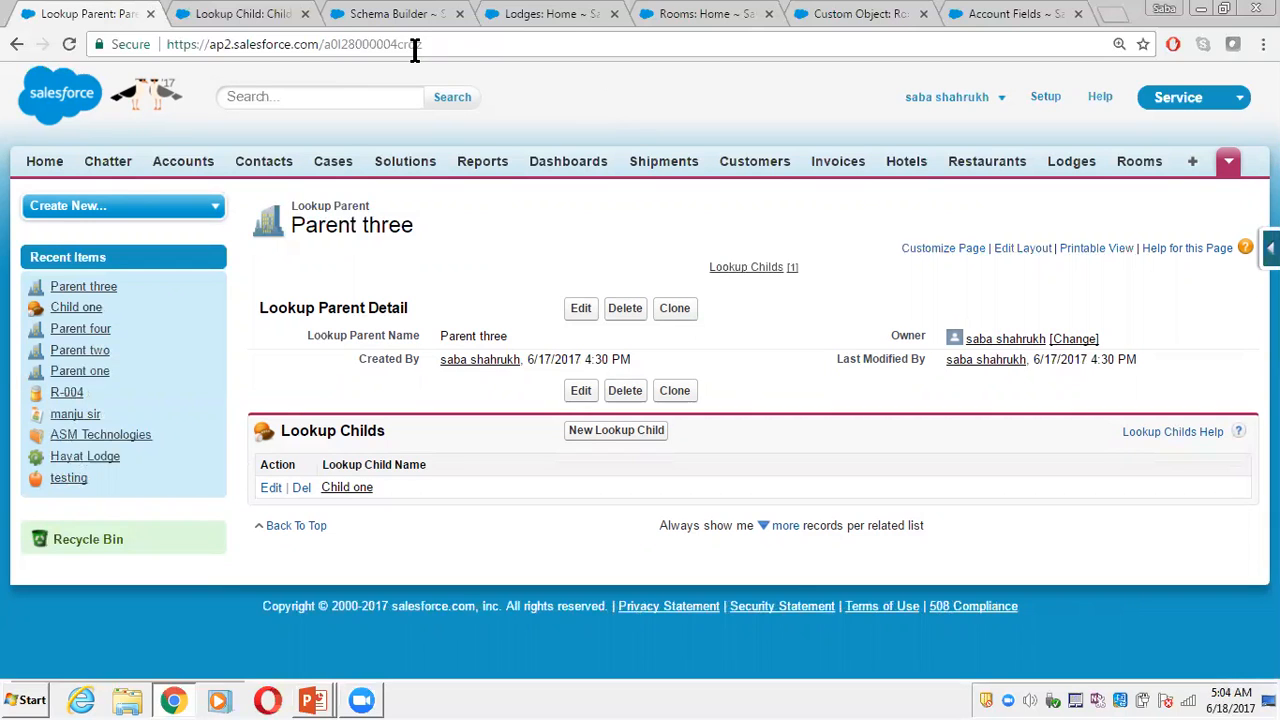
# - Close the Lookup Parent field's editor on Child one and compare the record with Parent three's Lookup Childs list
pyautogui.click(250, 15)
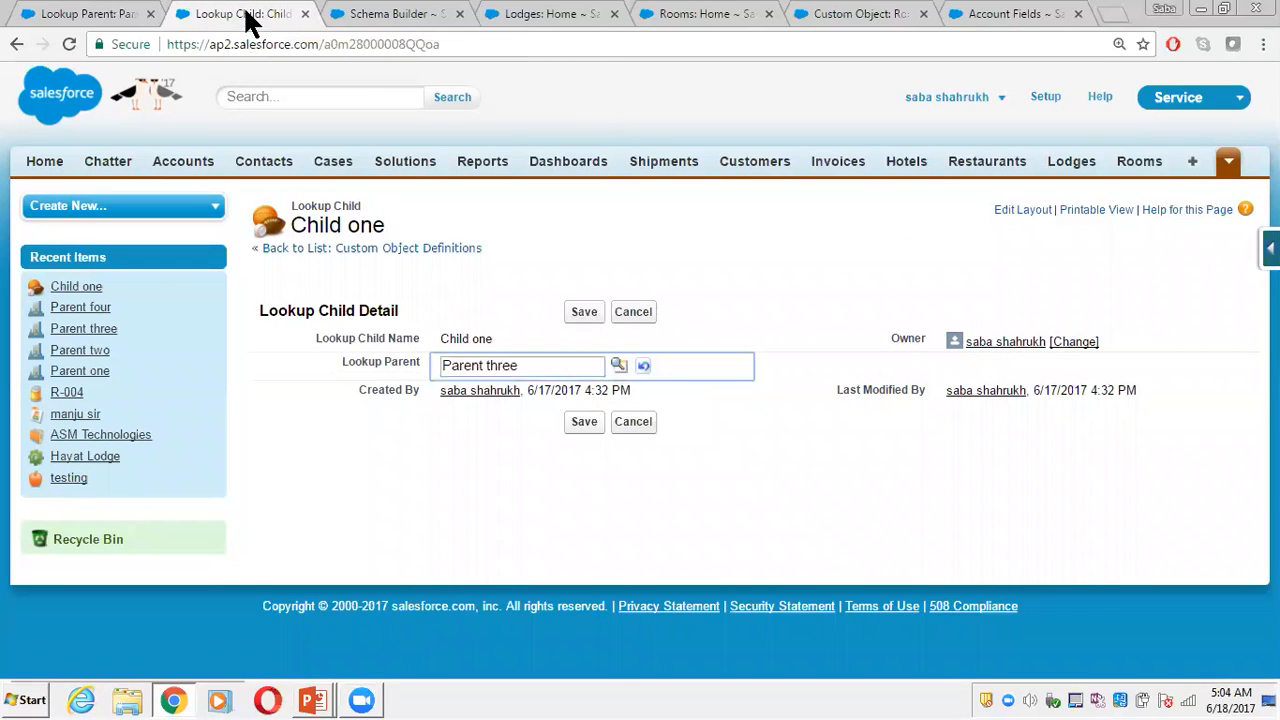
pyautogui.click(710, 190)
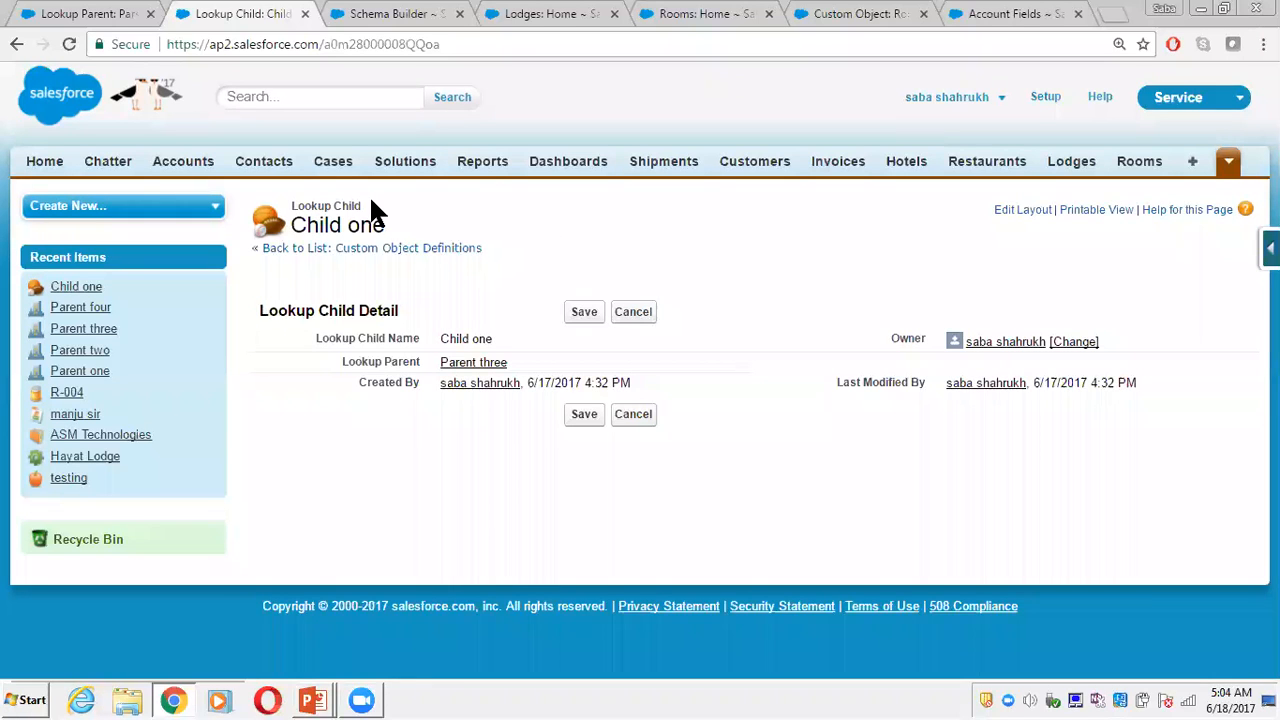
pyautogui.click(100, 14)
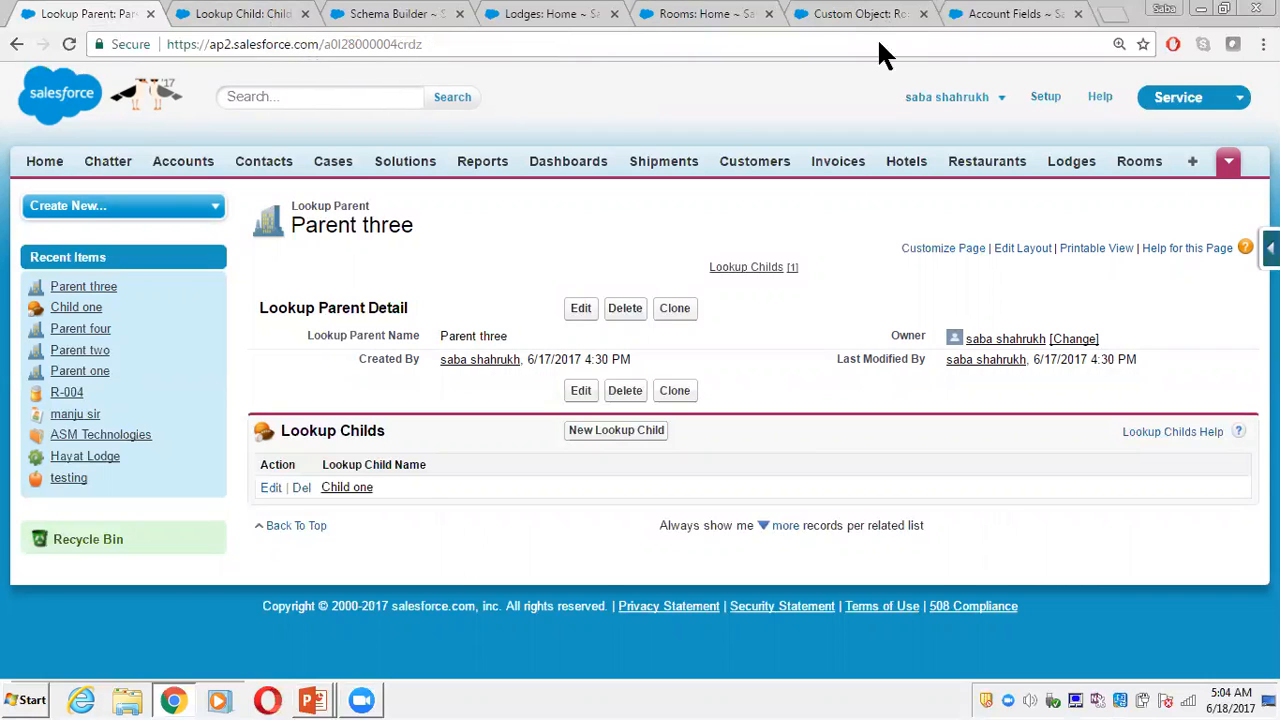
# - Clear the Lookup Parent value on the Child one record and save the record
pyautogui.click(250, 14)
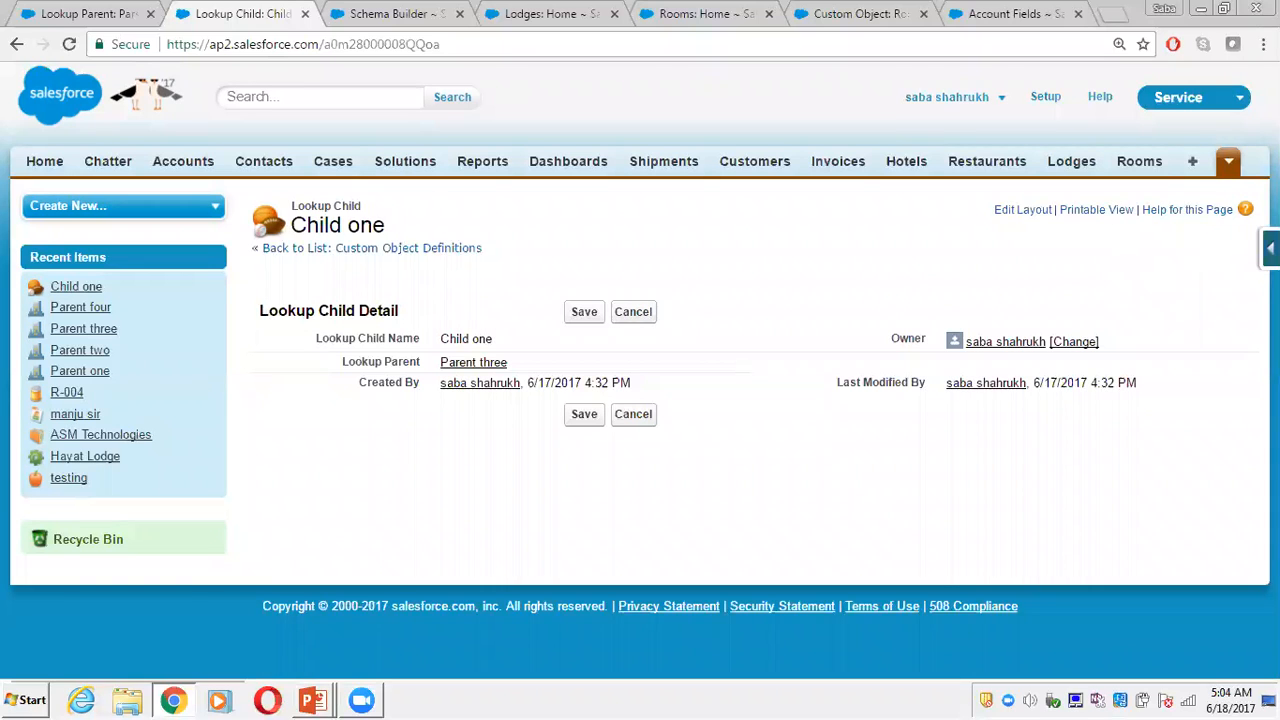
pyautogui.doubleClick(536, 360)
pyautogui.press('BackSpace')
pyautogui.click(583, 313)
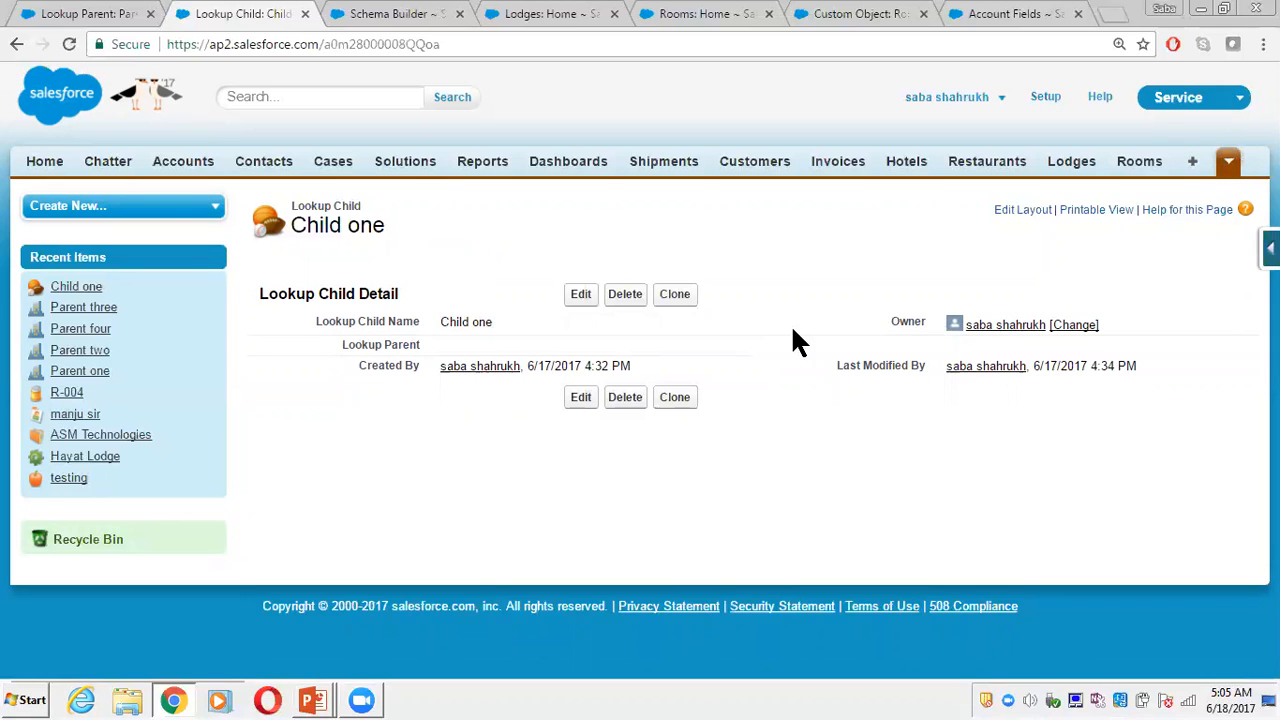
# - Open the Lookup Child object's fields and delete its Lookup Parent relationship field, confirming the deletion
pyautogui.click(1272, 248)
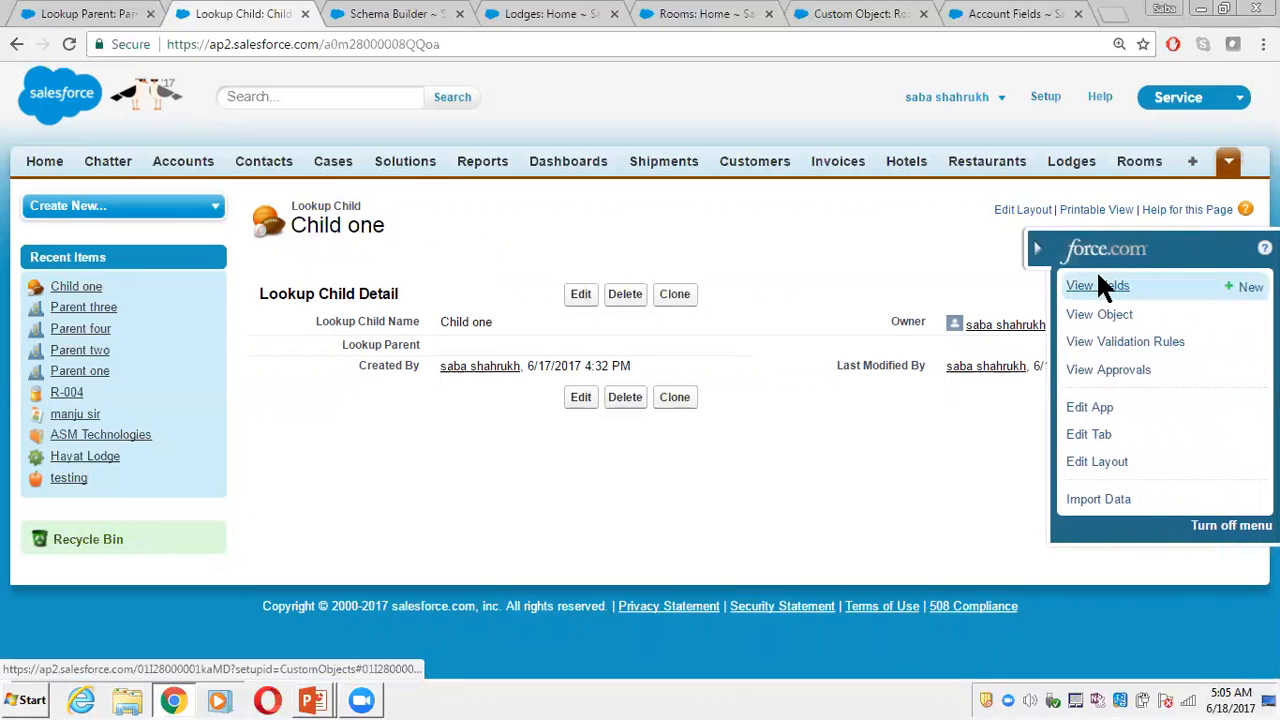
pyautogui.click(1097, 278)
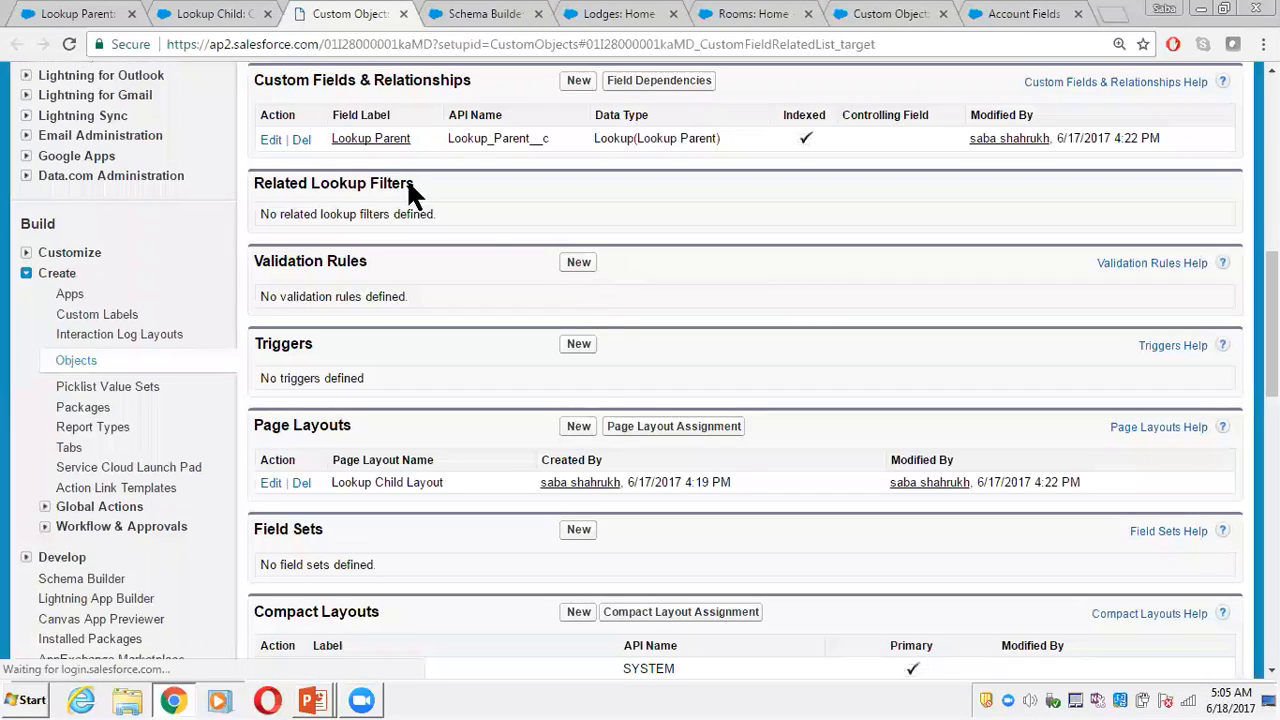
pyautogui.click(301, 139)
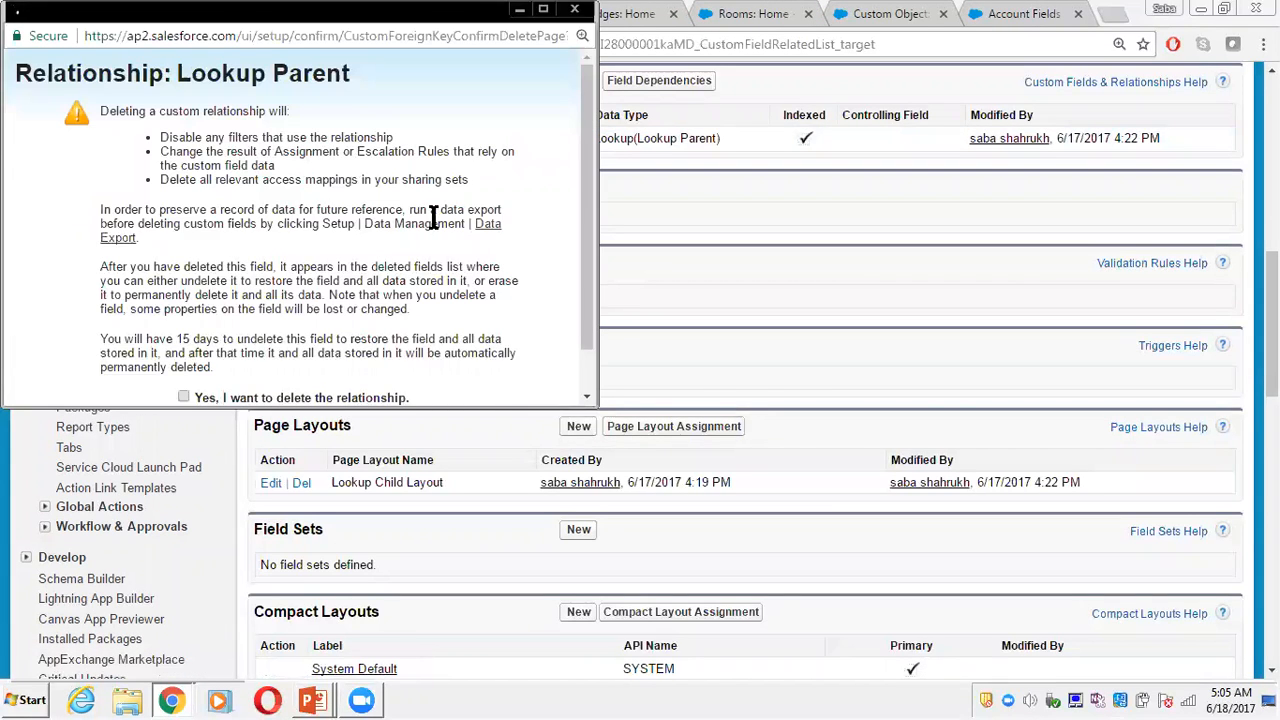
pyautogui.moveTo(590, 208); pyautogui.dragTo(598, 250)
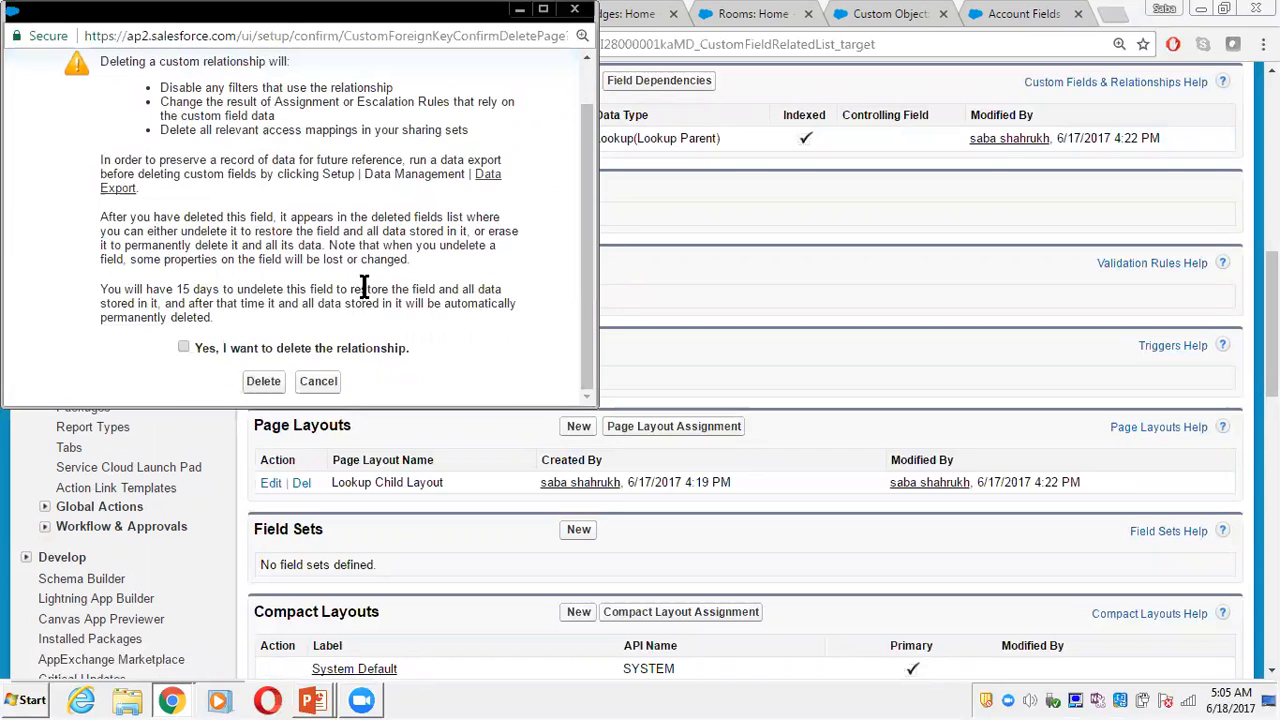
pyautogui.click(263, 380)
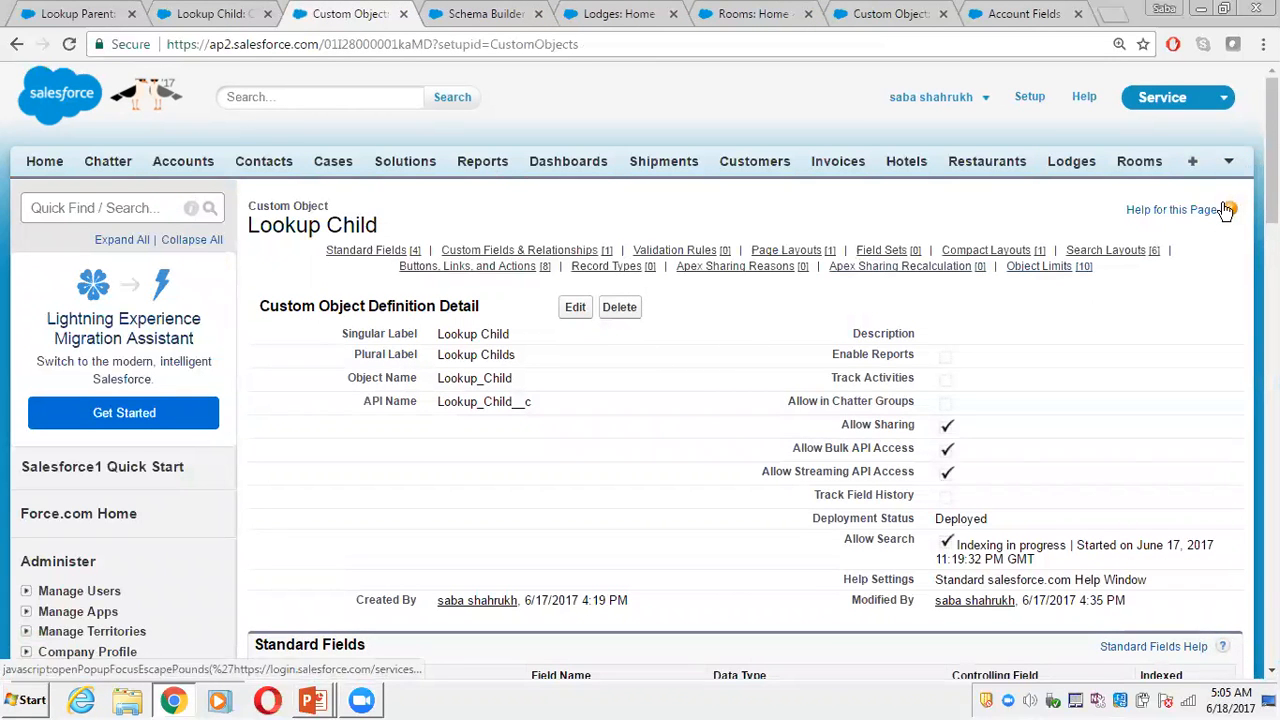
# - Permanently erase the Lookup Parent field from the Lookup Child object's deleted fields, confirming the permanent deletion
pyautogui.scroll(-1, 1271, 200)
pyautogui.scroll(-5, 1271, 200)
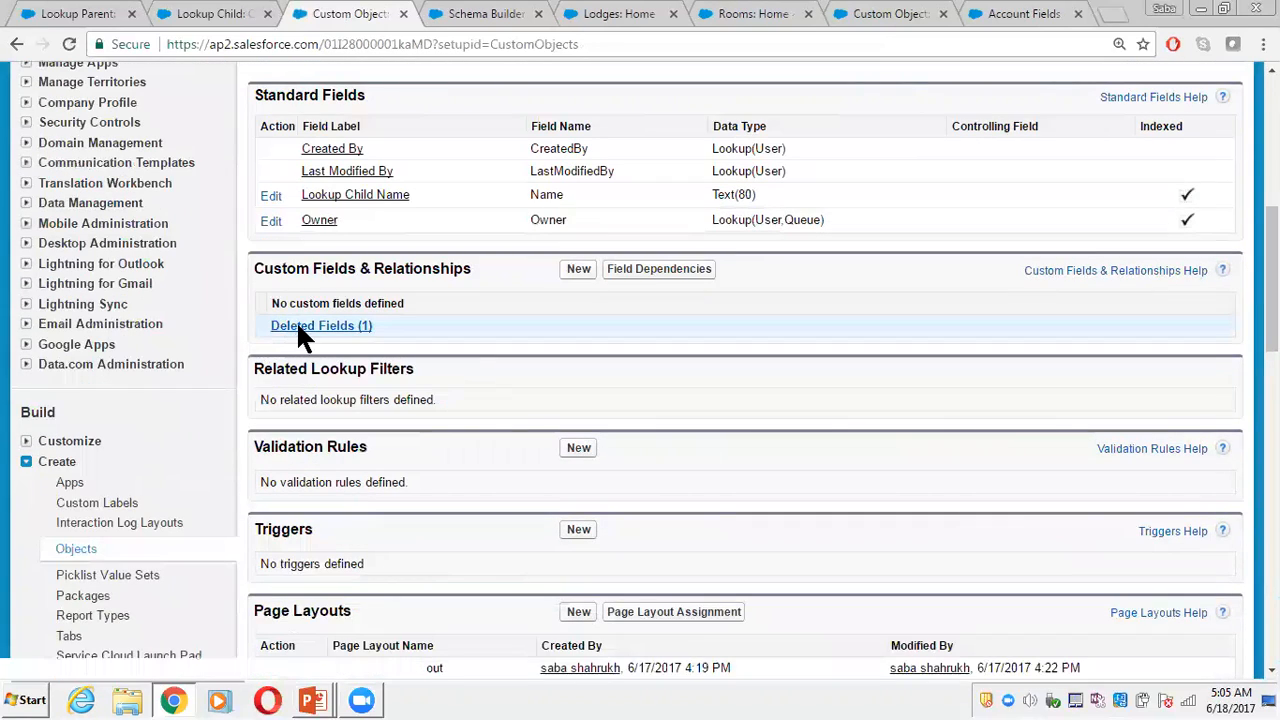
pyautogui.click(298, 326)
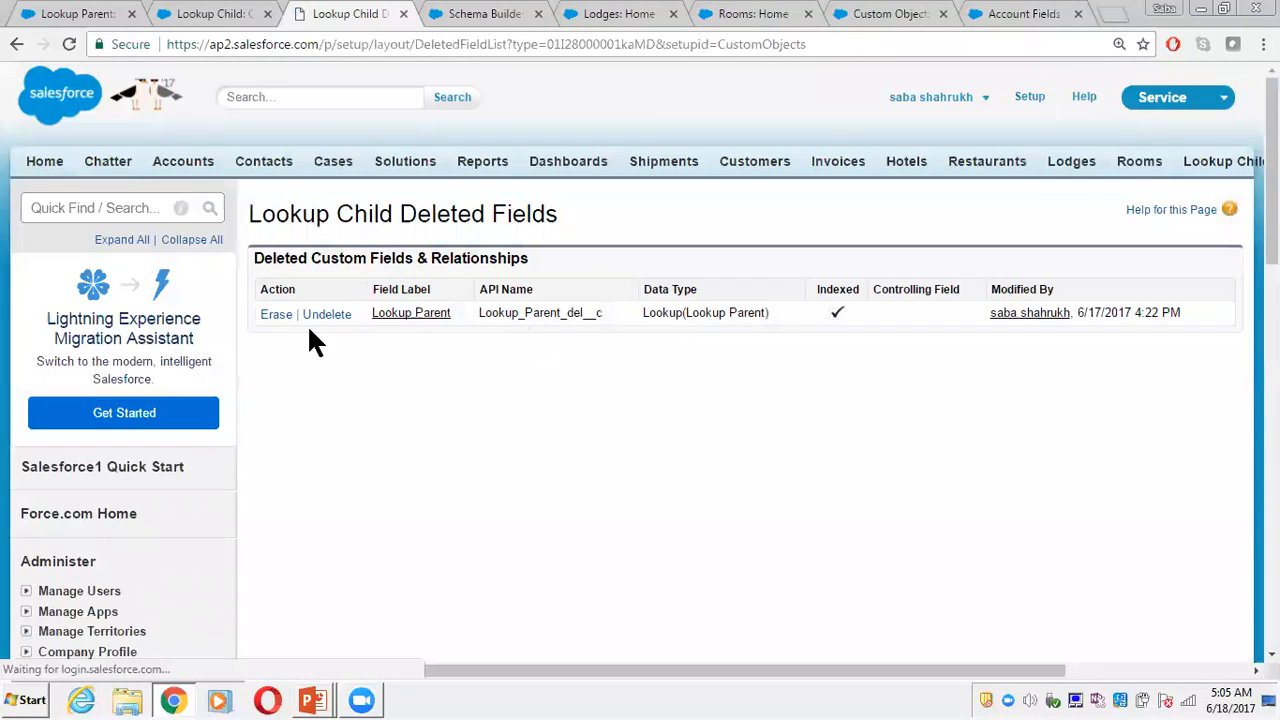
pyautogui.click(272, 313)
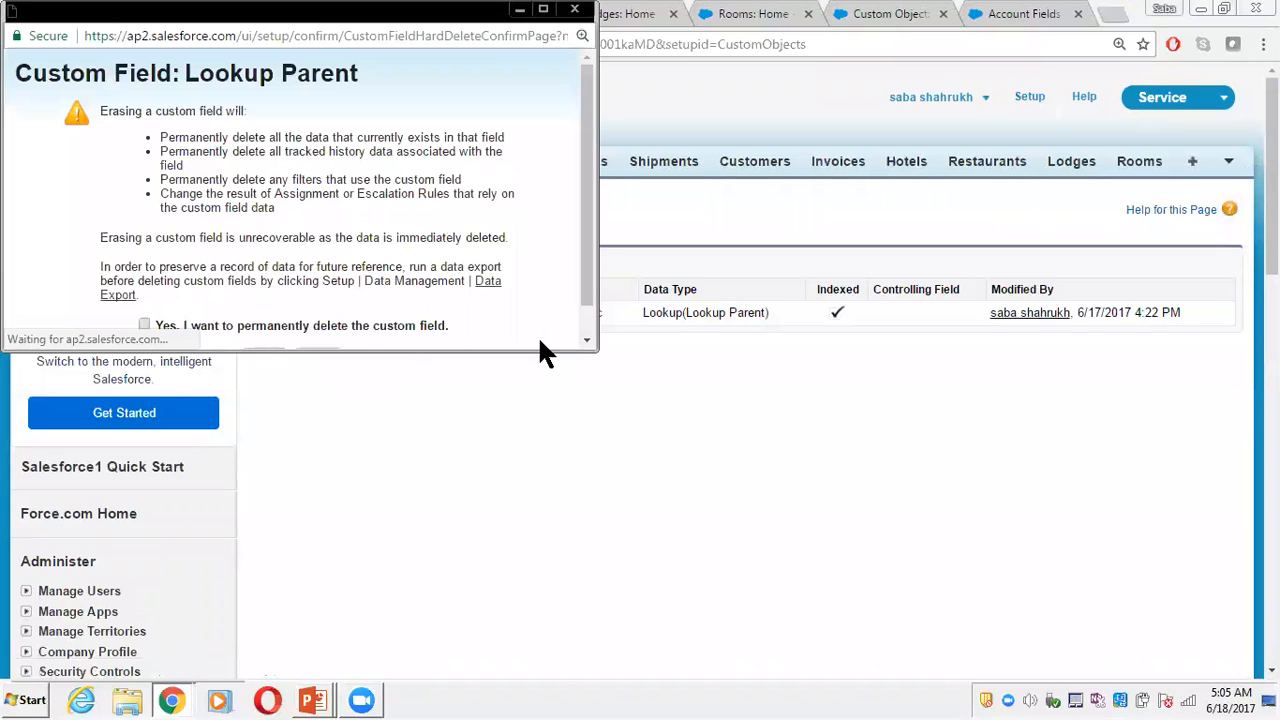
pyautogui.moveTo(590, 149); pyautogui.dragTo(588, 211)
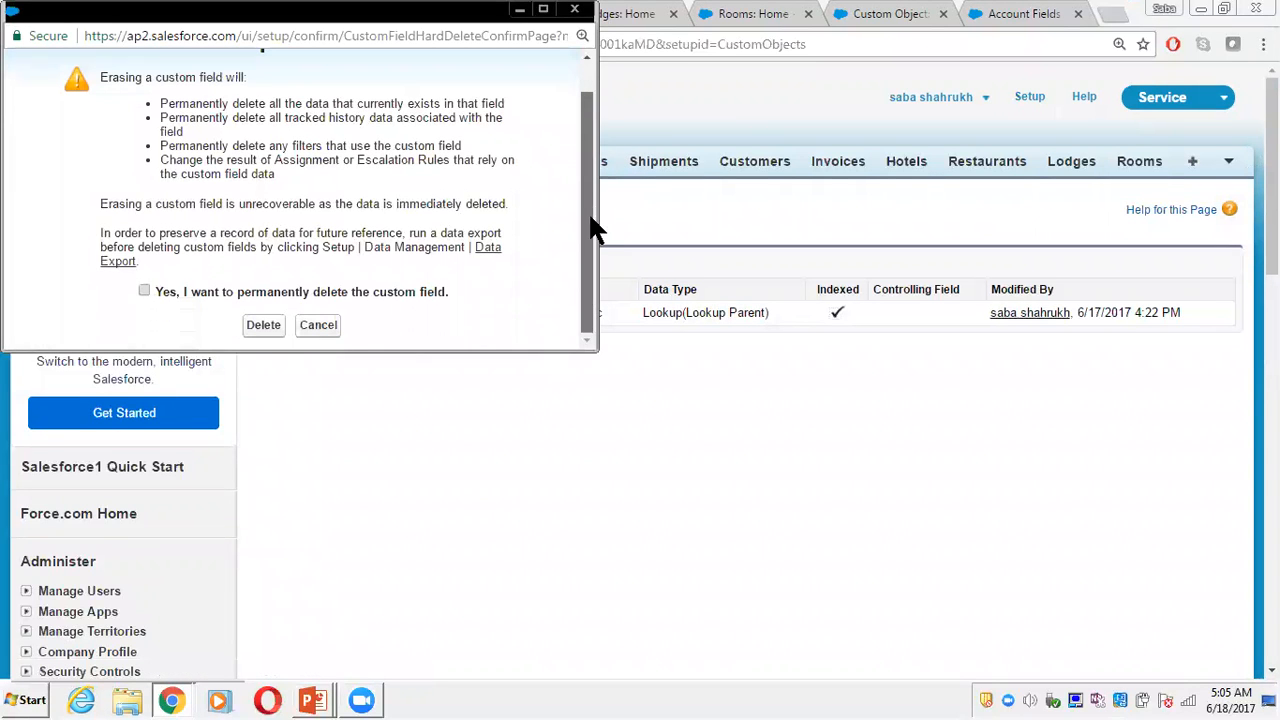
pyautogui.click(141, 291)
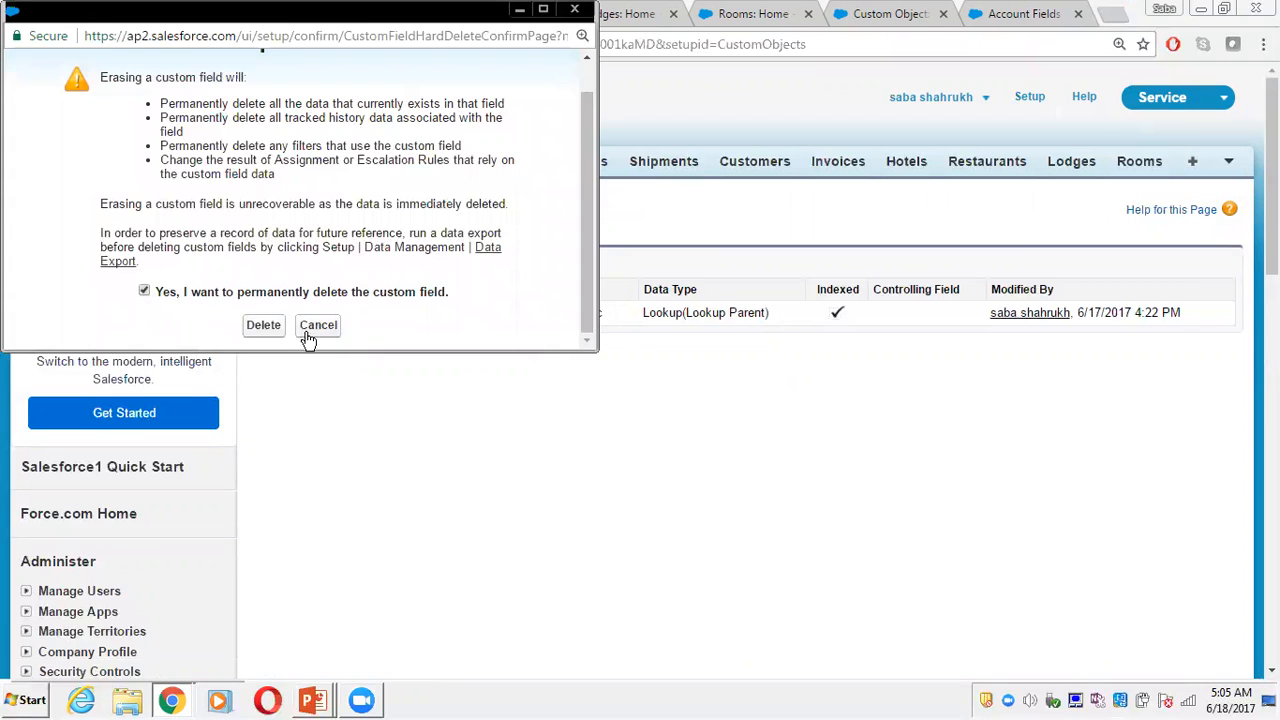
pyautogui.click(262, 325)
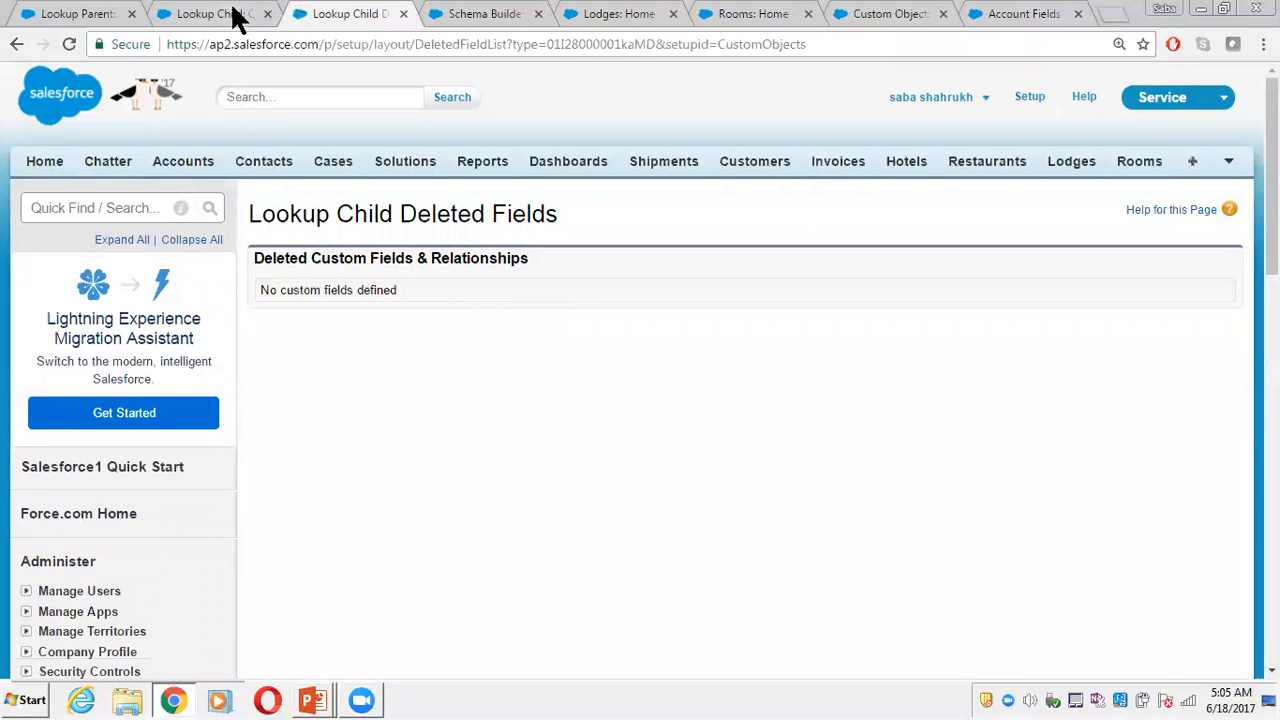
# - Return to the Child one record, start a new custom field on Lookup Child and choose Master-Detail Relationship as its data type
pyautogui.click(232, 14)
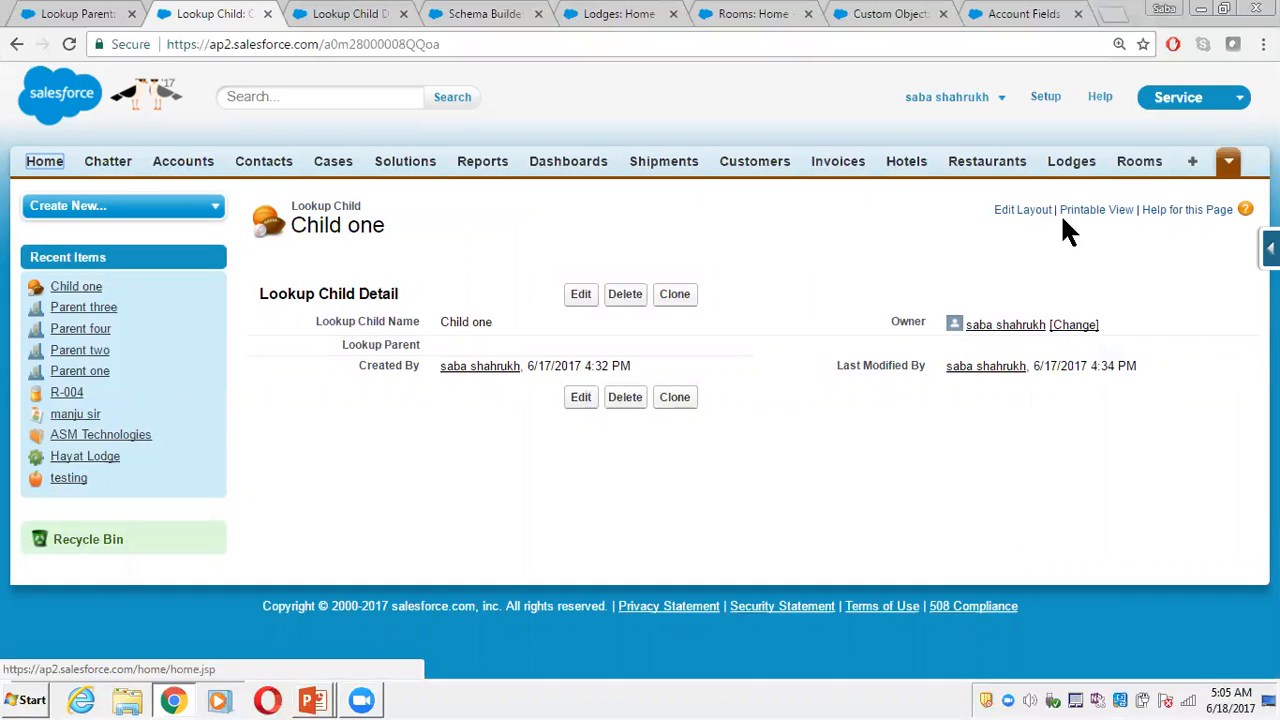
pyautogui.click(1270, 248)
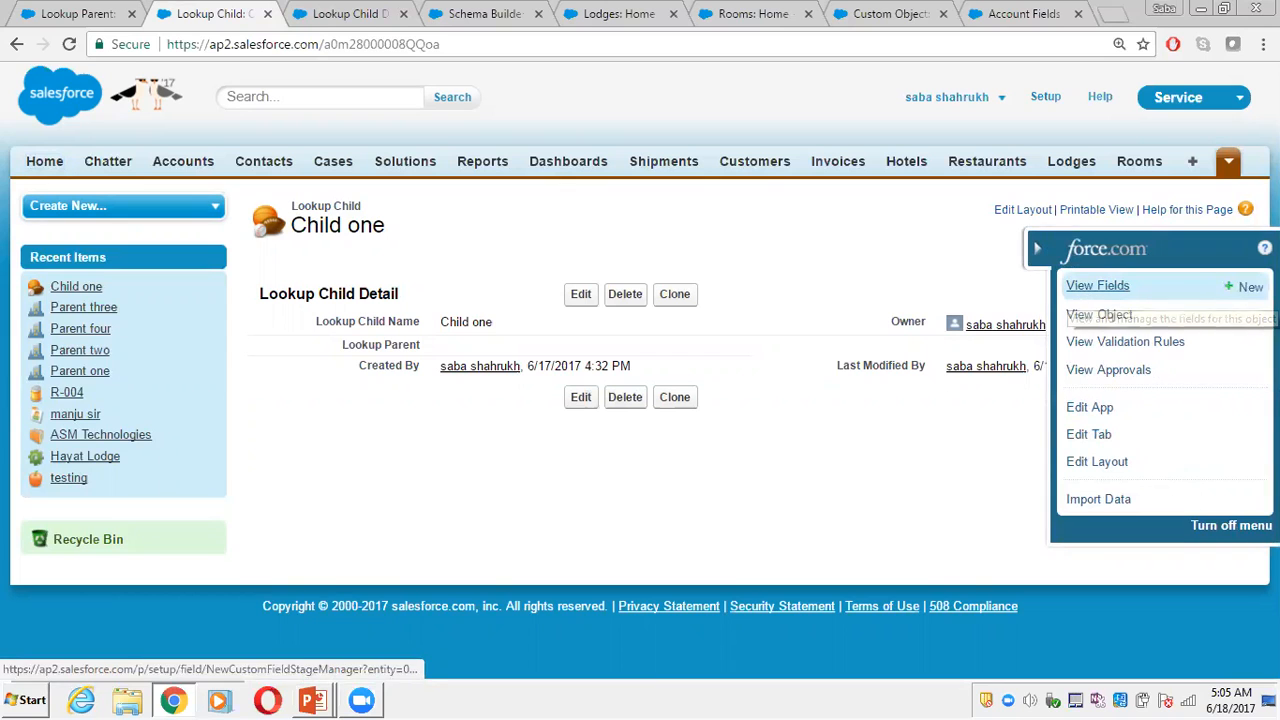
pyautogui.click(1247, 287)
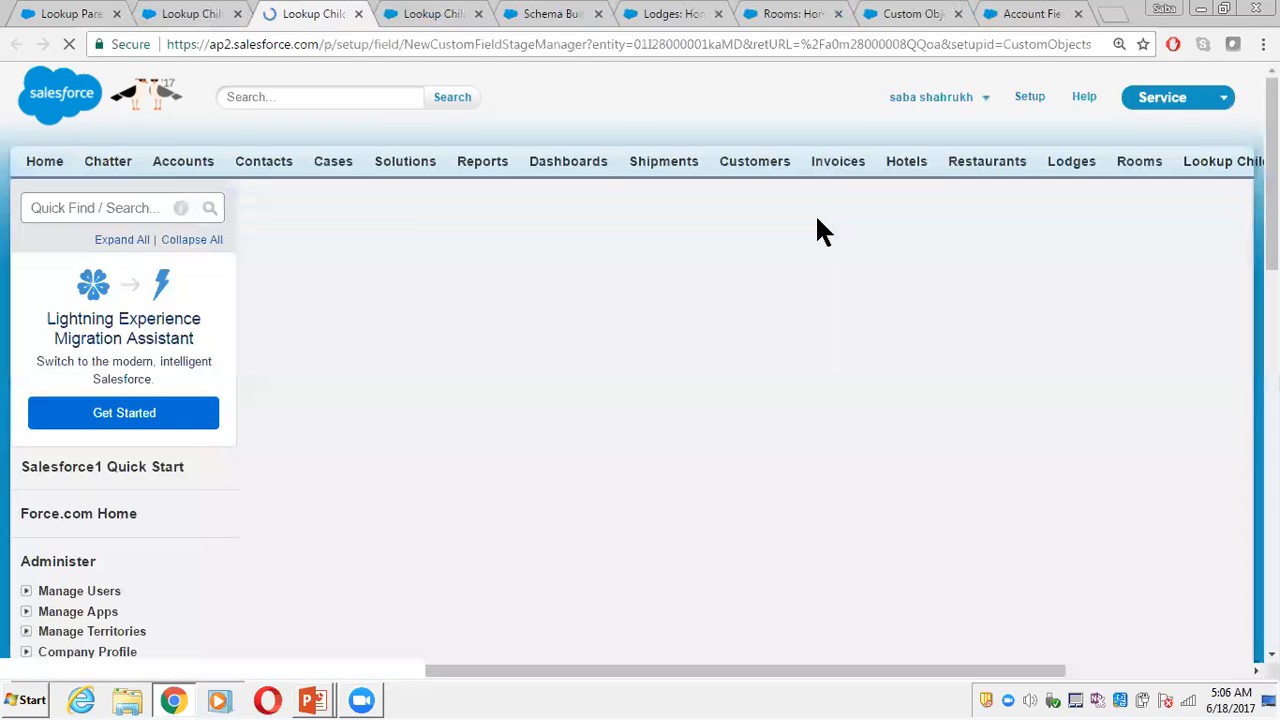
pyautogui.scroll(-2, 313, 483)
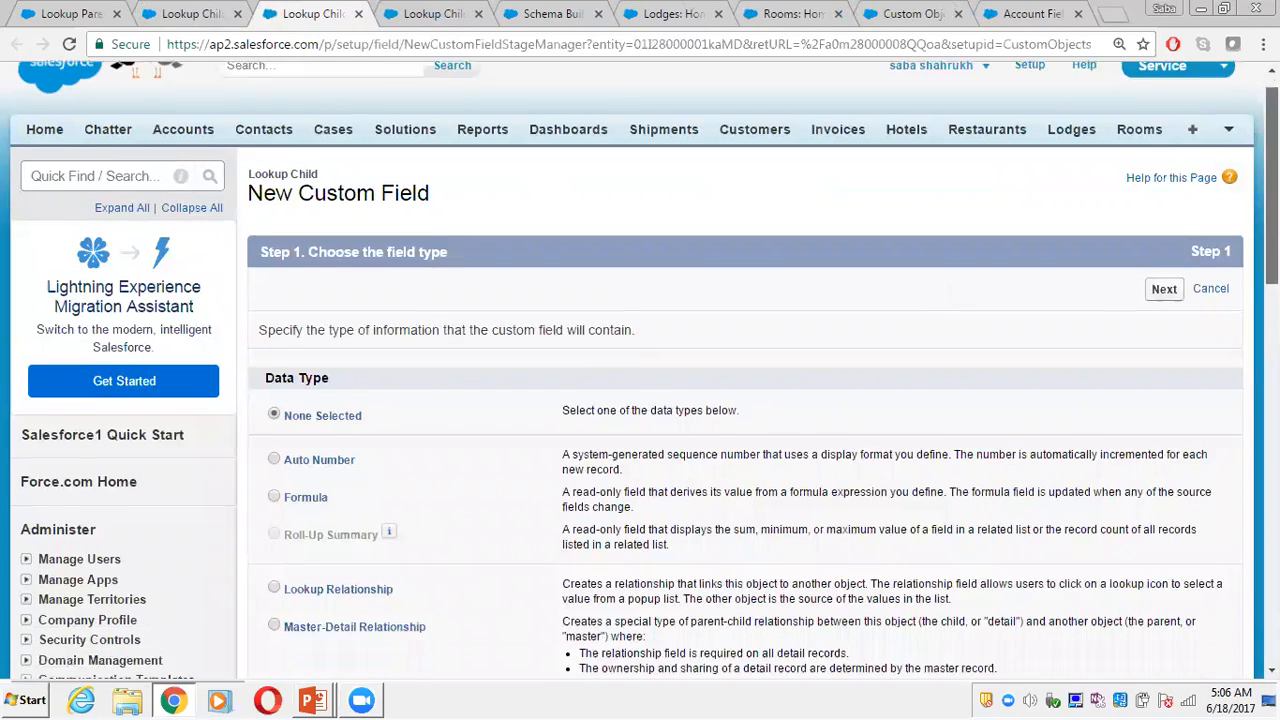
pyautogui.click(275, 463)
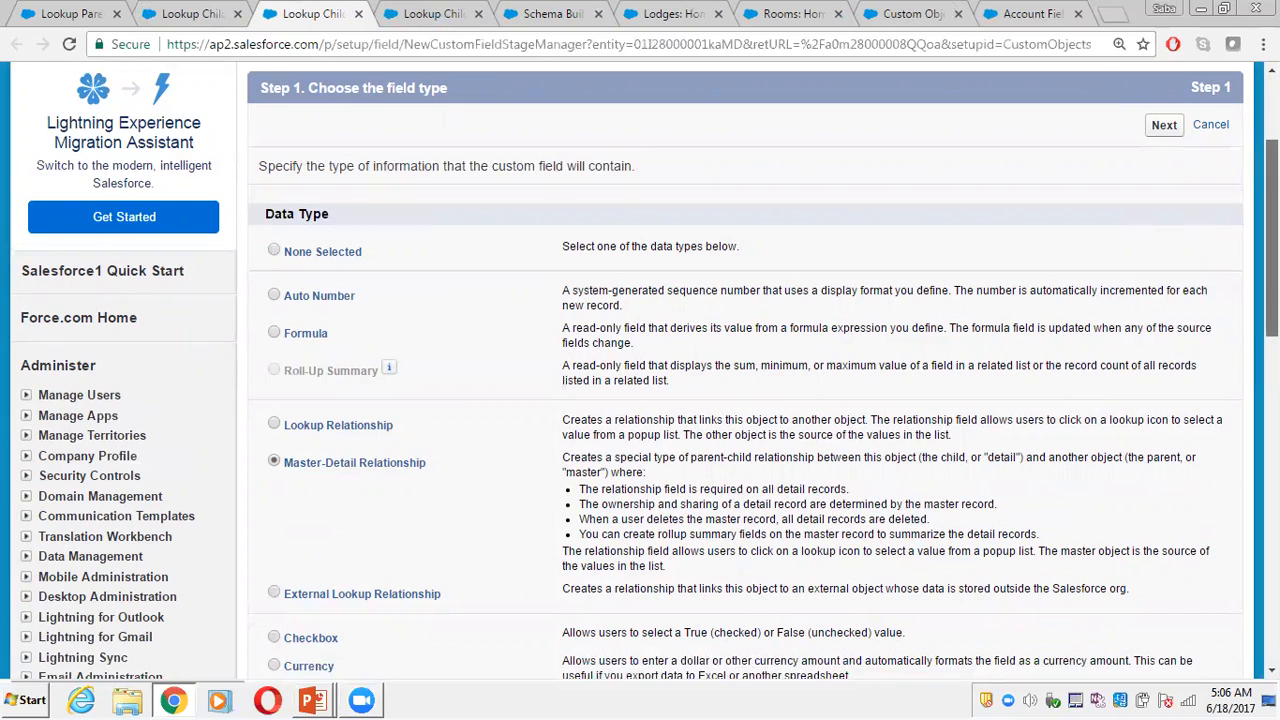
# - Examine the description of the Master-Detail Relationship type, including its rules for required fields, ownership, deletion and rollup summaries
pyautogui.scroll(-1, 448, 512)
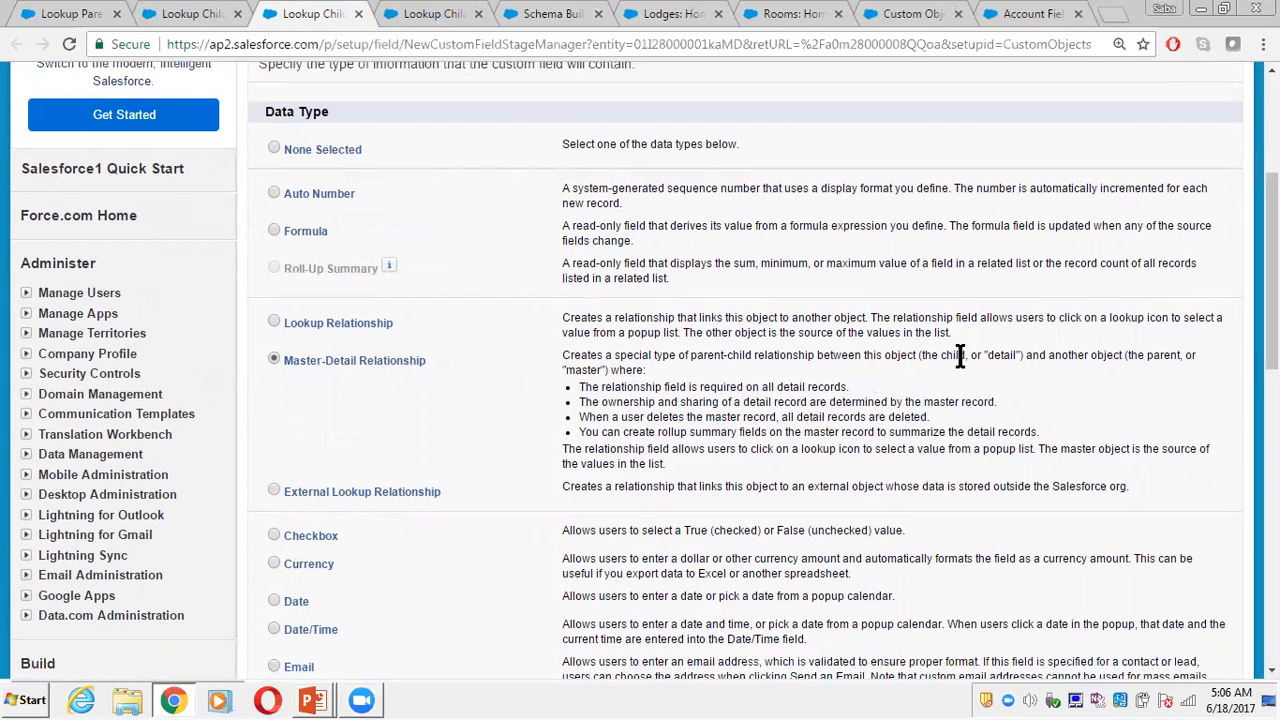
pyautogui.moveTo(1272, 290); pyautogui.dragTo(1272, 302)
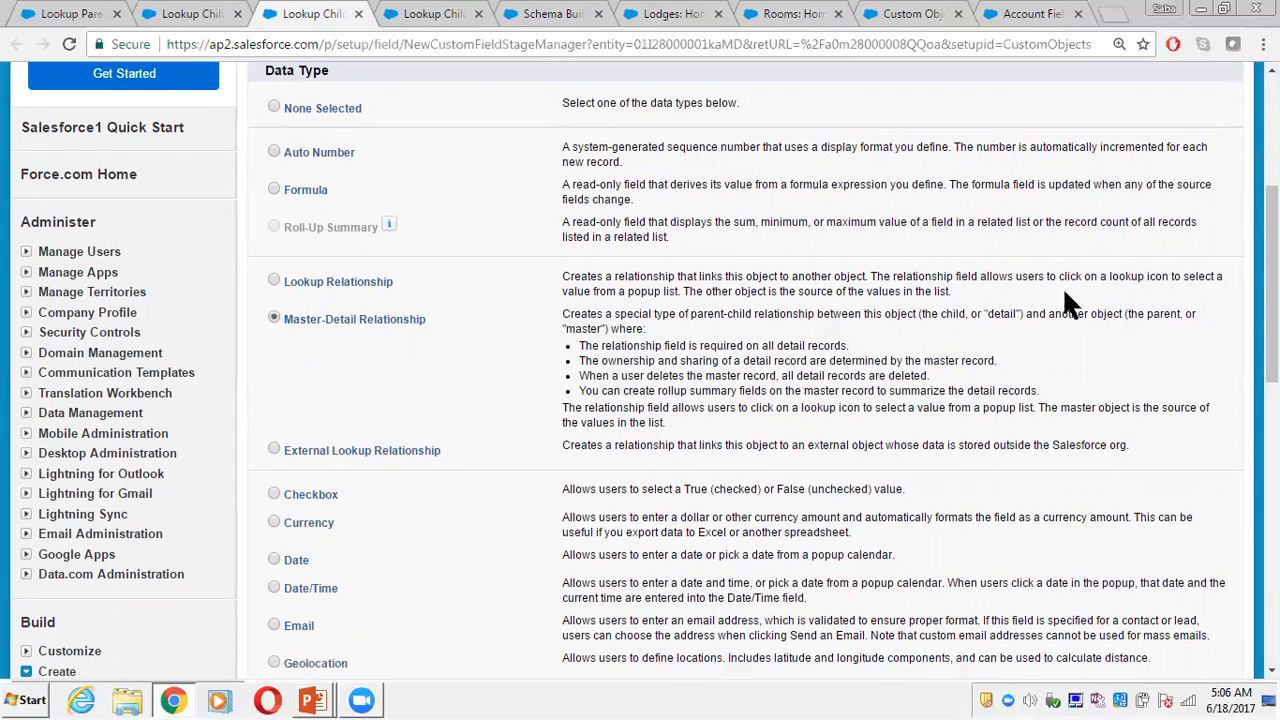
pyautogui.moveTo(1272, 300); pyautogui.dragTo(1249, 314)
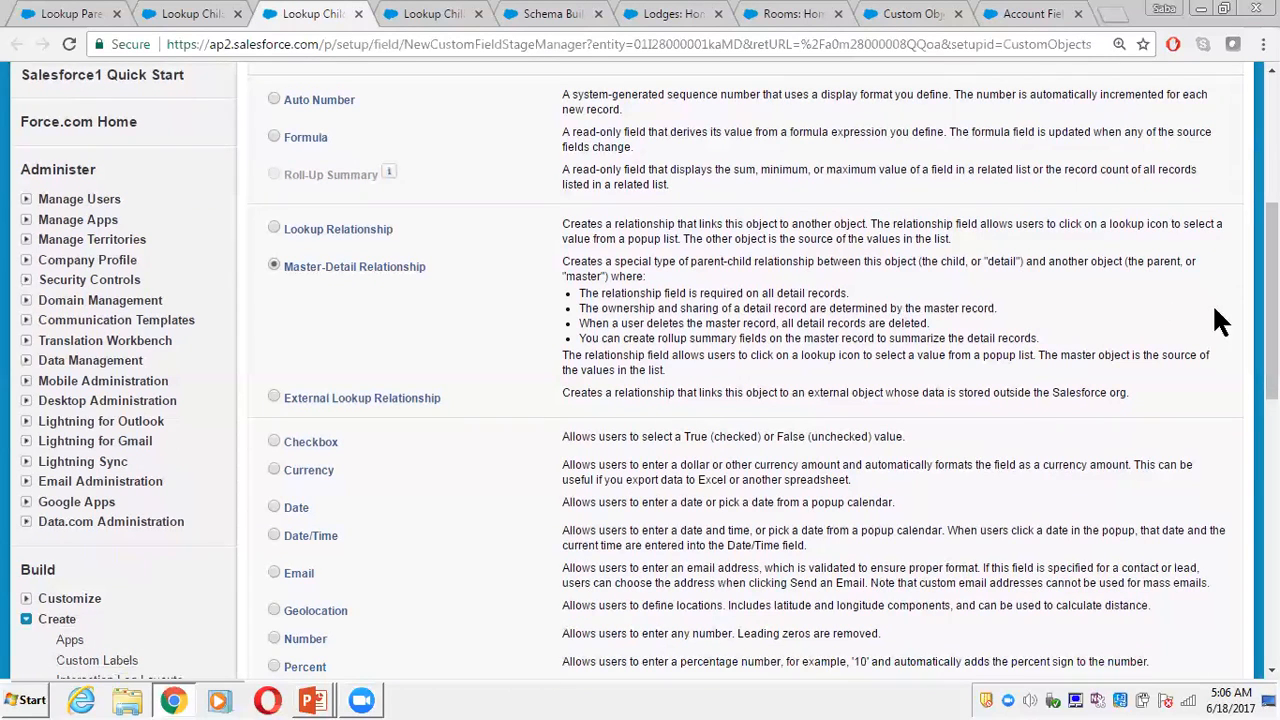
pyautogui.moveTo(1272, 314); pyautogui.dragTo(1272, 322)
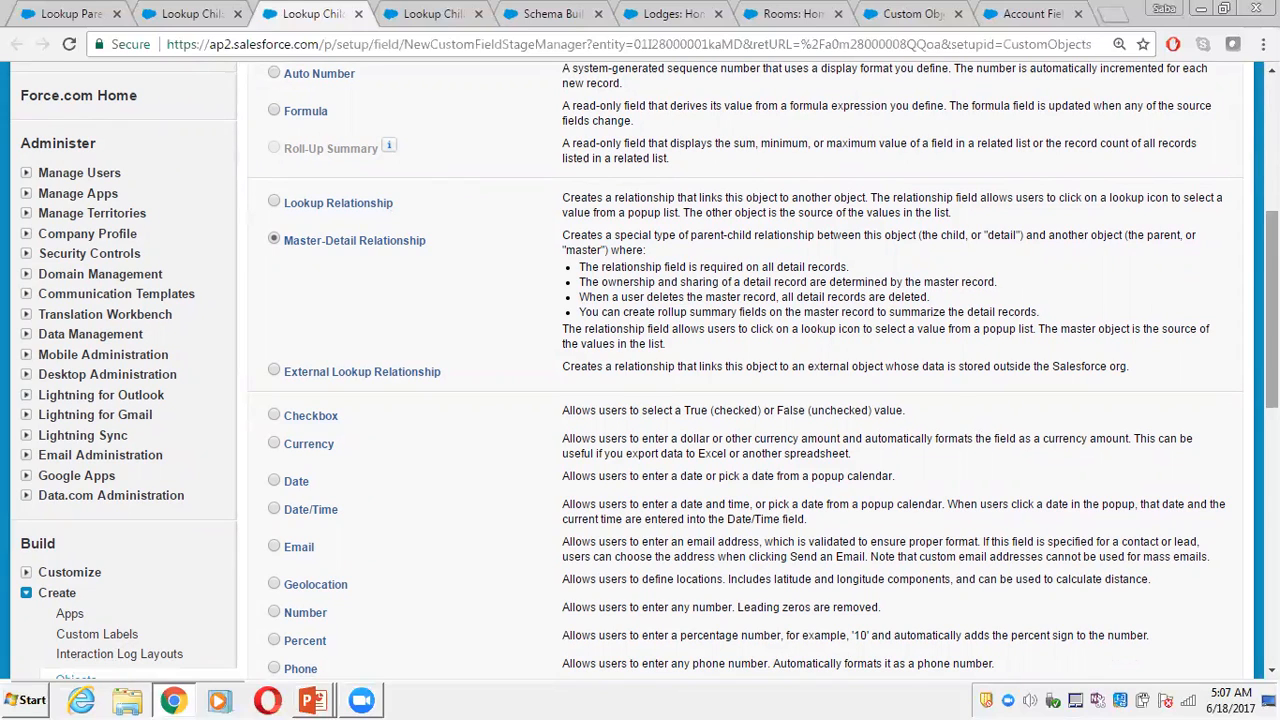
pyautogui.scroll(-2, 1197, 322)
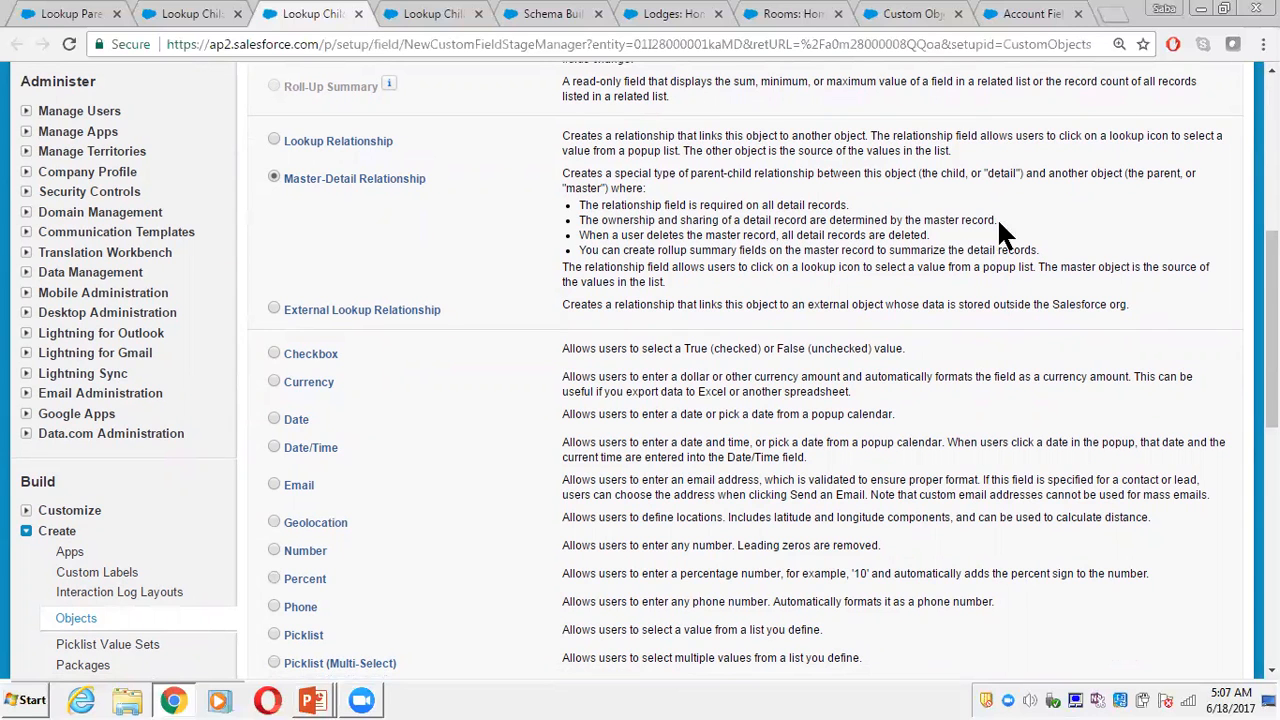
pyautogui.moveTo(1272, 300); pyautogui.dragTo(1272, 307)
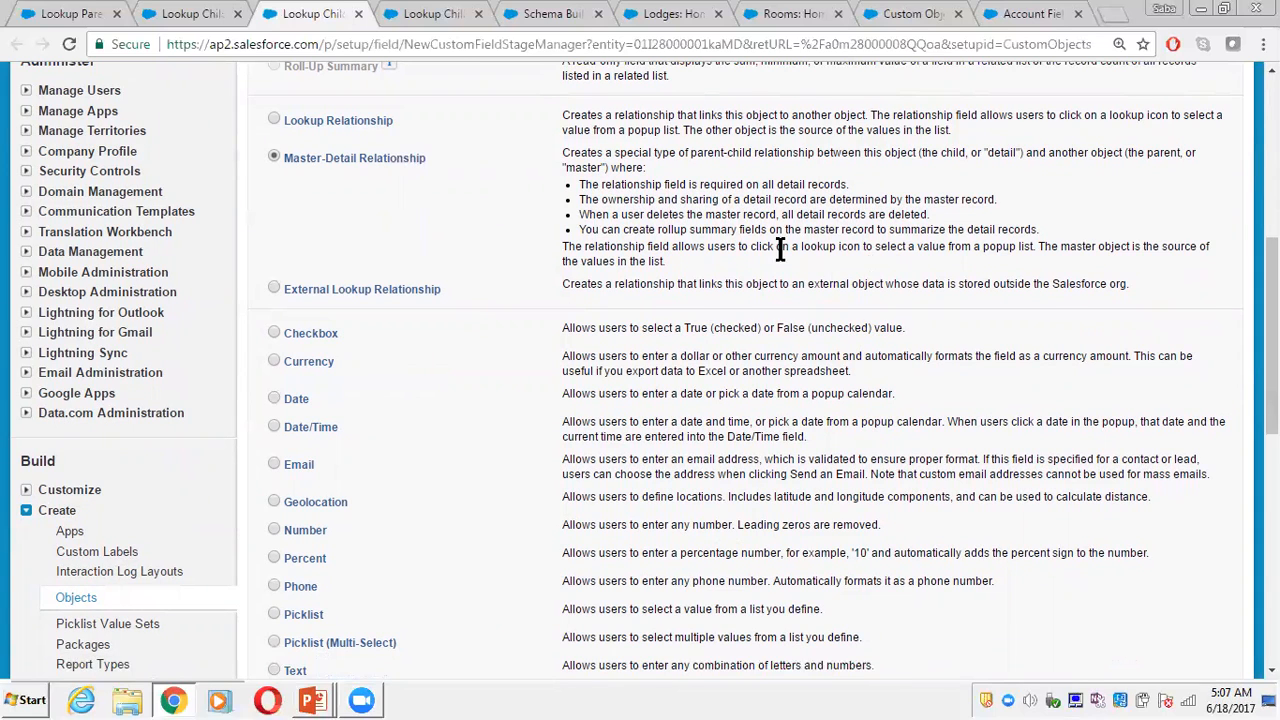
pyautogui.moveTo(1272, 310); pyautogui.dragTo(1272, 318)
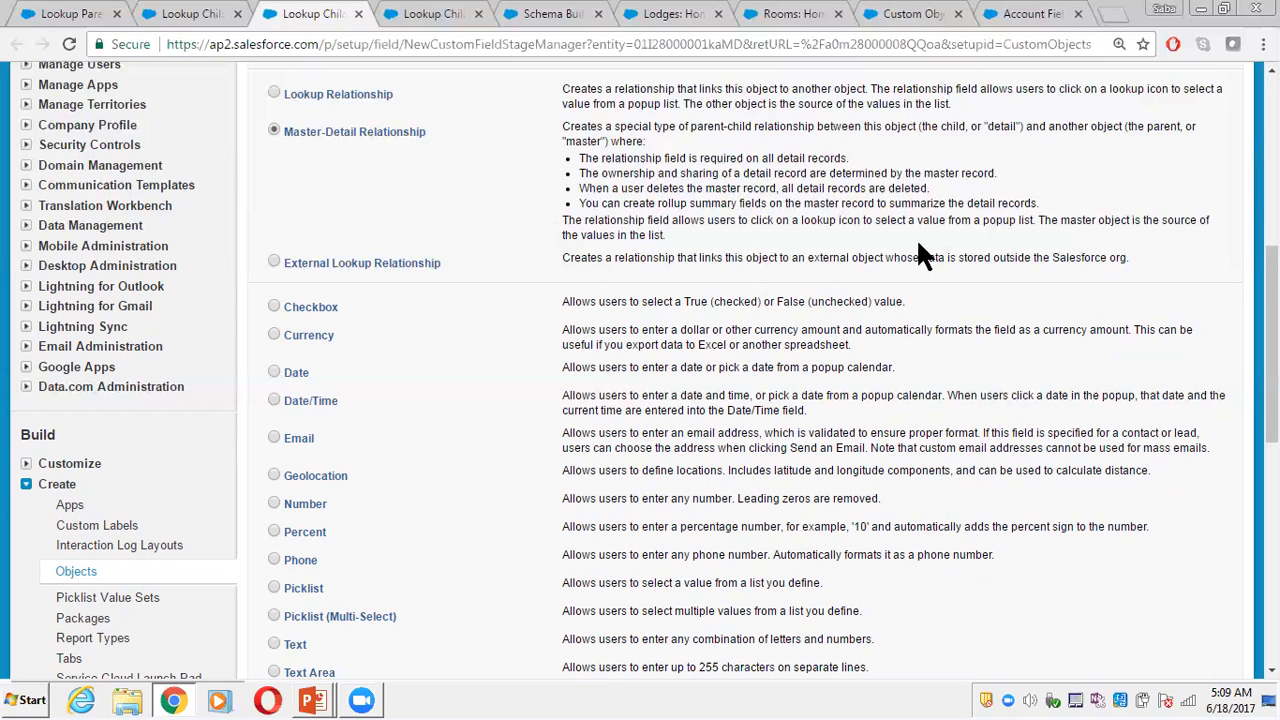
pyautogui.scroll(-1, 1230, 300)
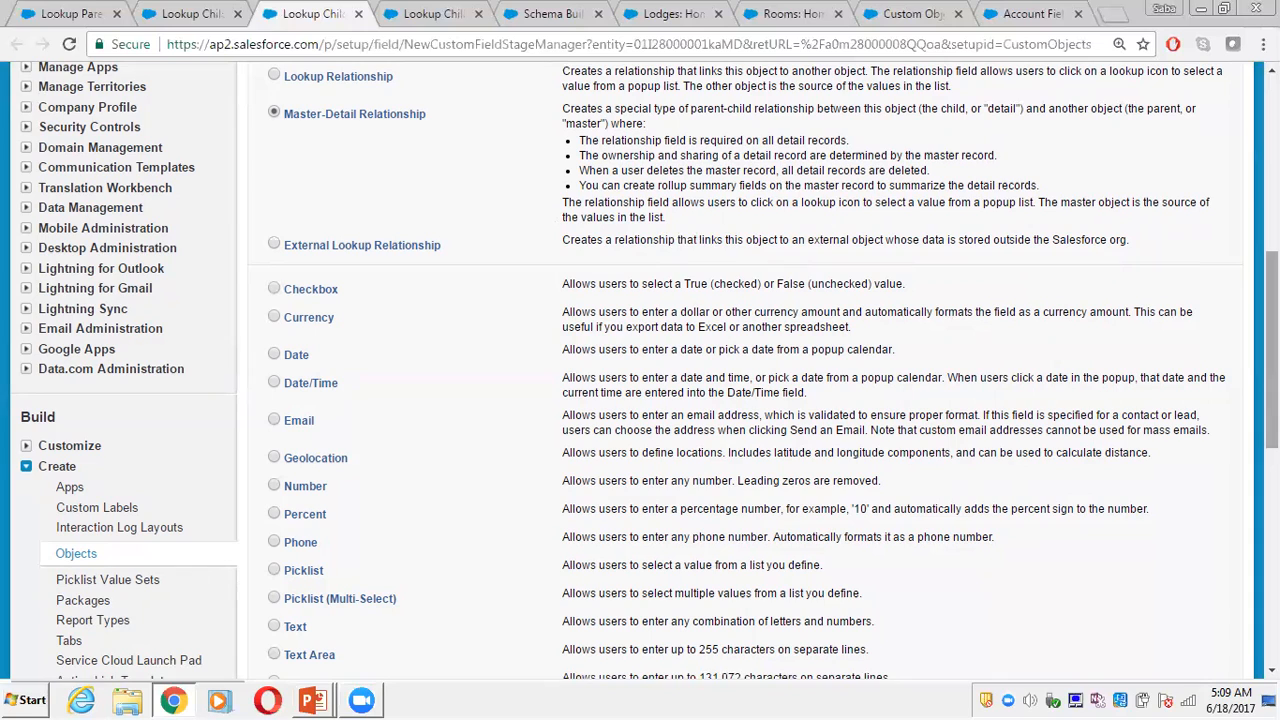
# - Relate the new master-detail field to the Lookup Parent object and continue to its label and name settings
pyautogui.scroll(-4, 1195, 468)
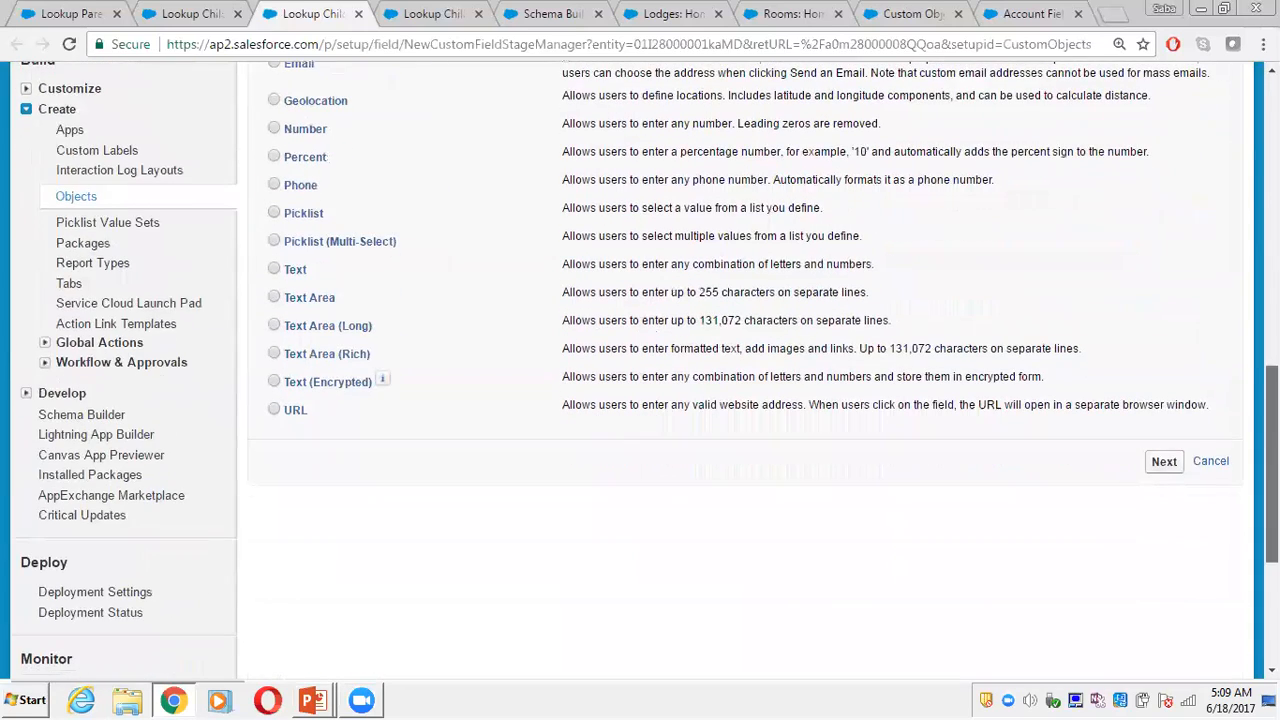
pyautogui.click(1162, 463)
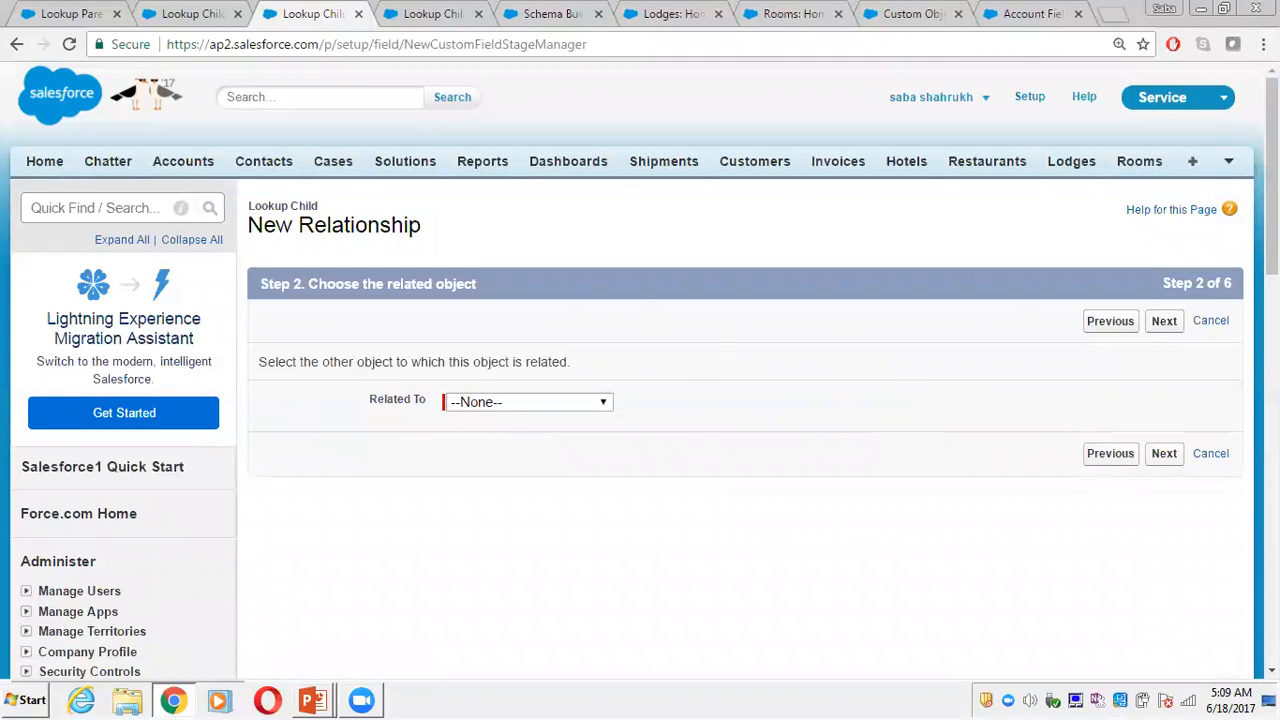
pyautogui.scroll(-1, 1271, 180)
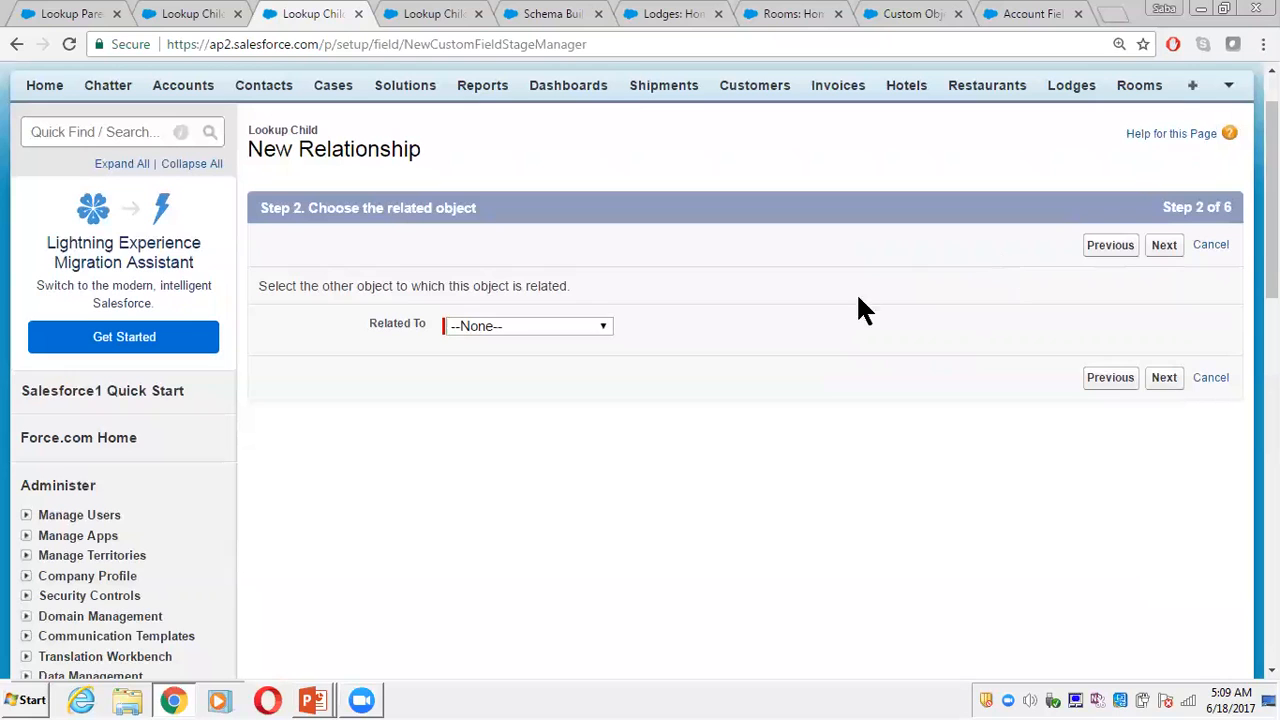
pyautogui.click(608, 325)
pyautogui.moveTo(608, 385); pyautogui.dragTo(599, 515)
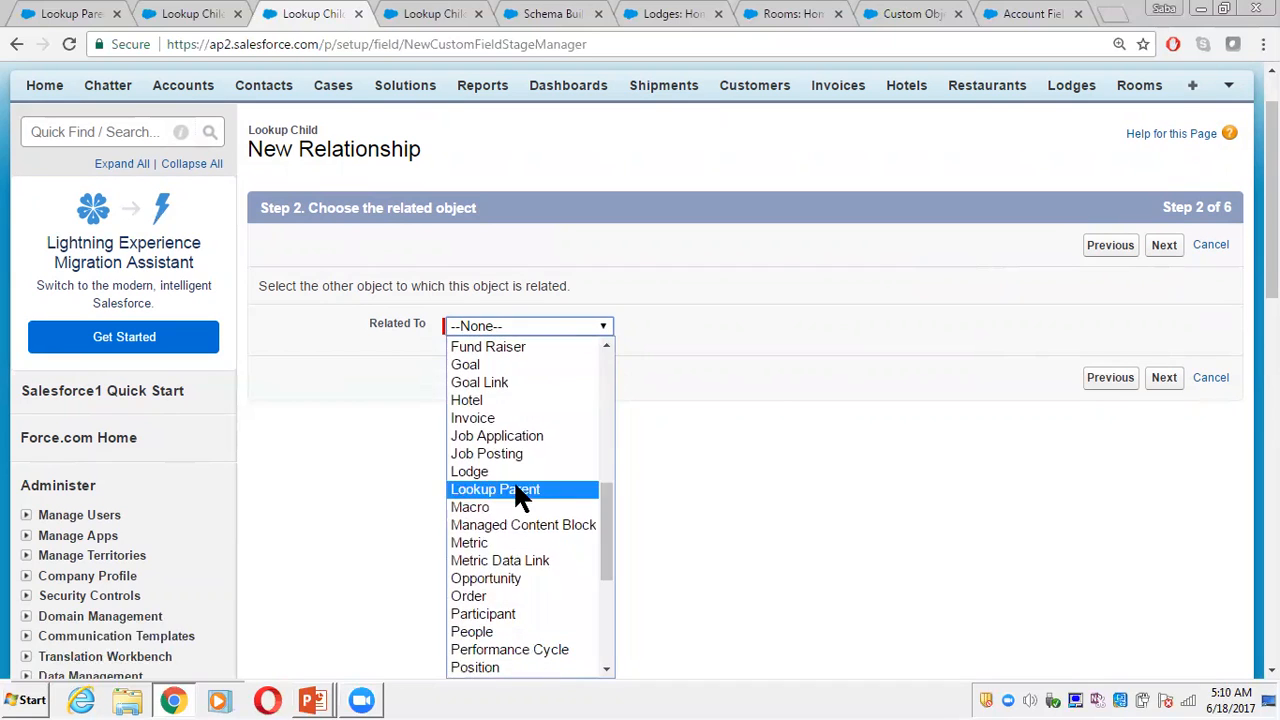
pyautogui.click(512, 484)
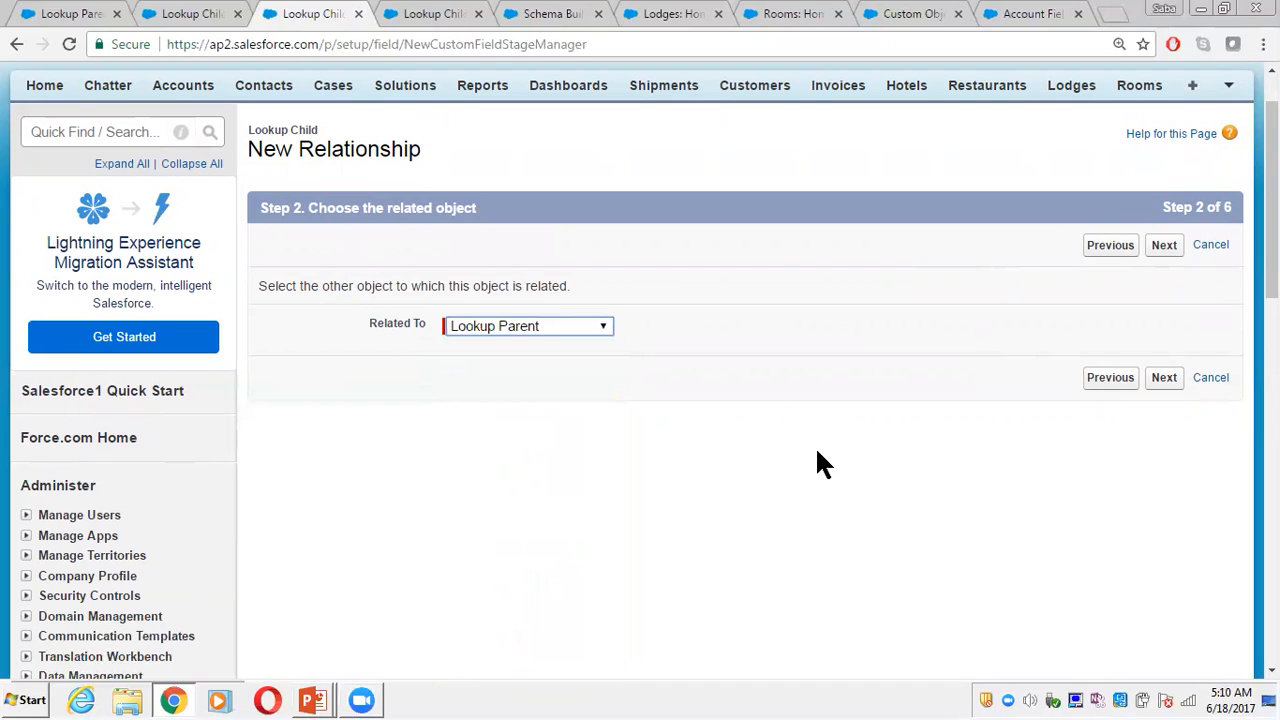
pyautogui.click(603, 326)
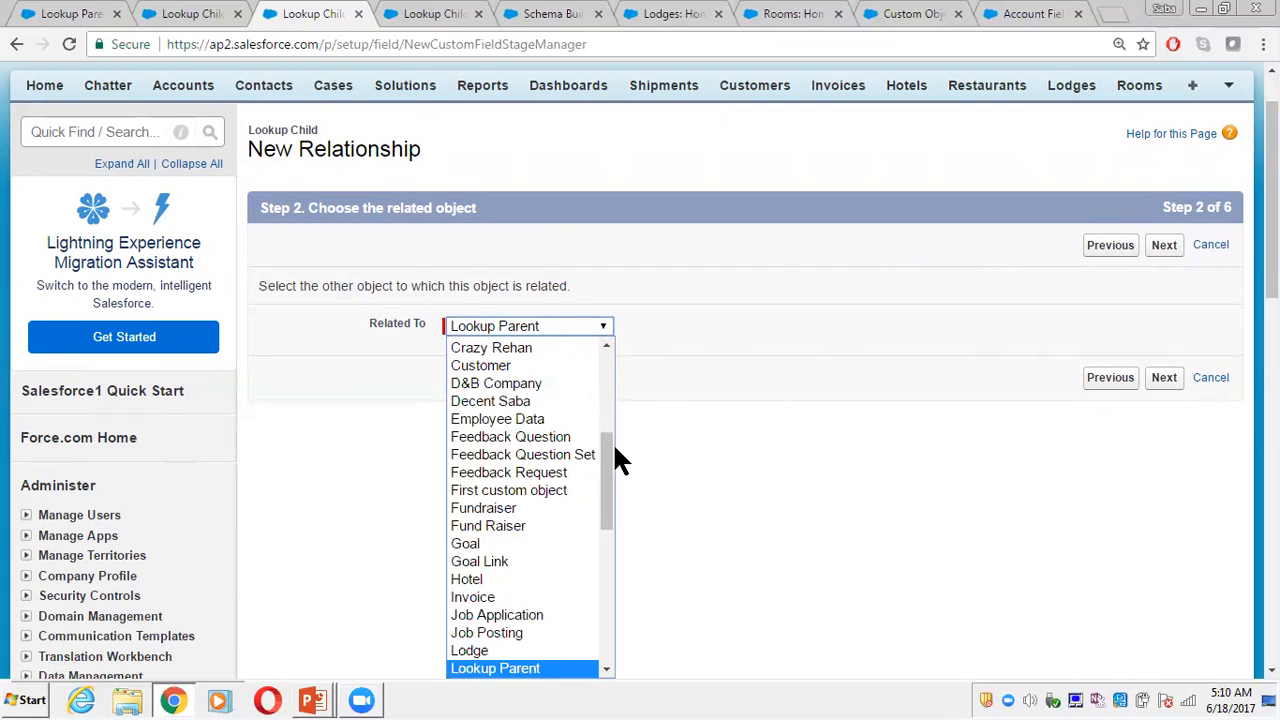
pyautogui.moveTo(607, 448); pyautogui.dragTo(610, 479)
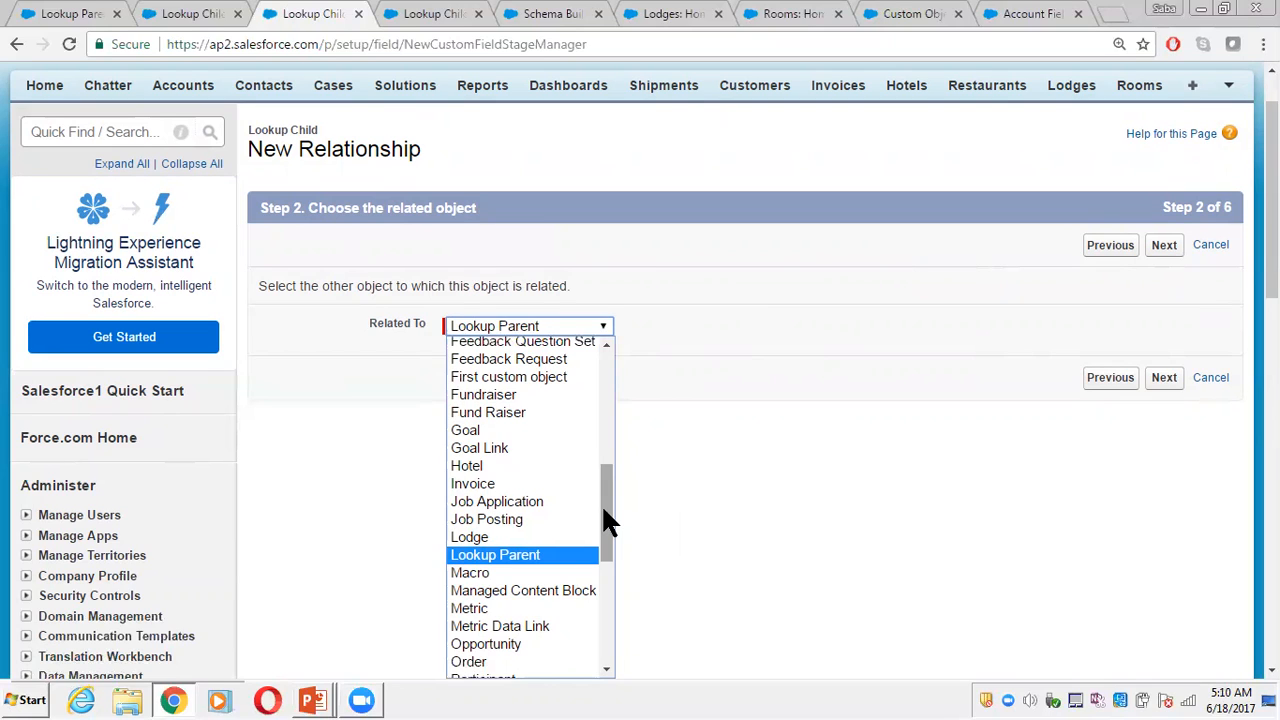
pyautogui.click(766, 355)
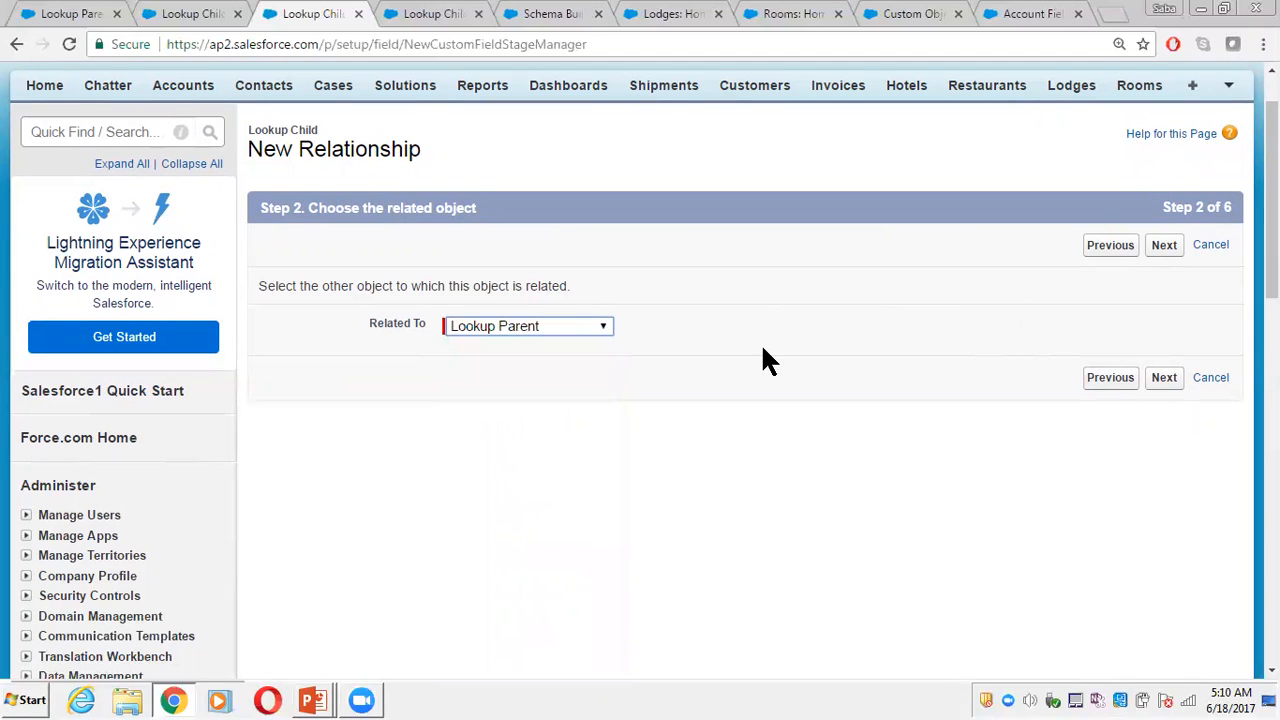
pyautogui.click(1164, 247)
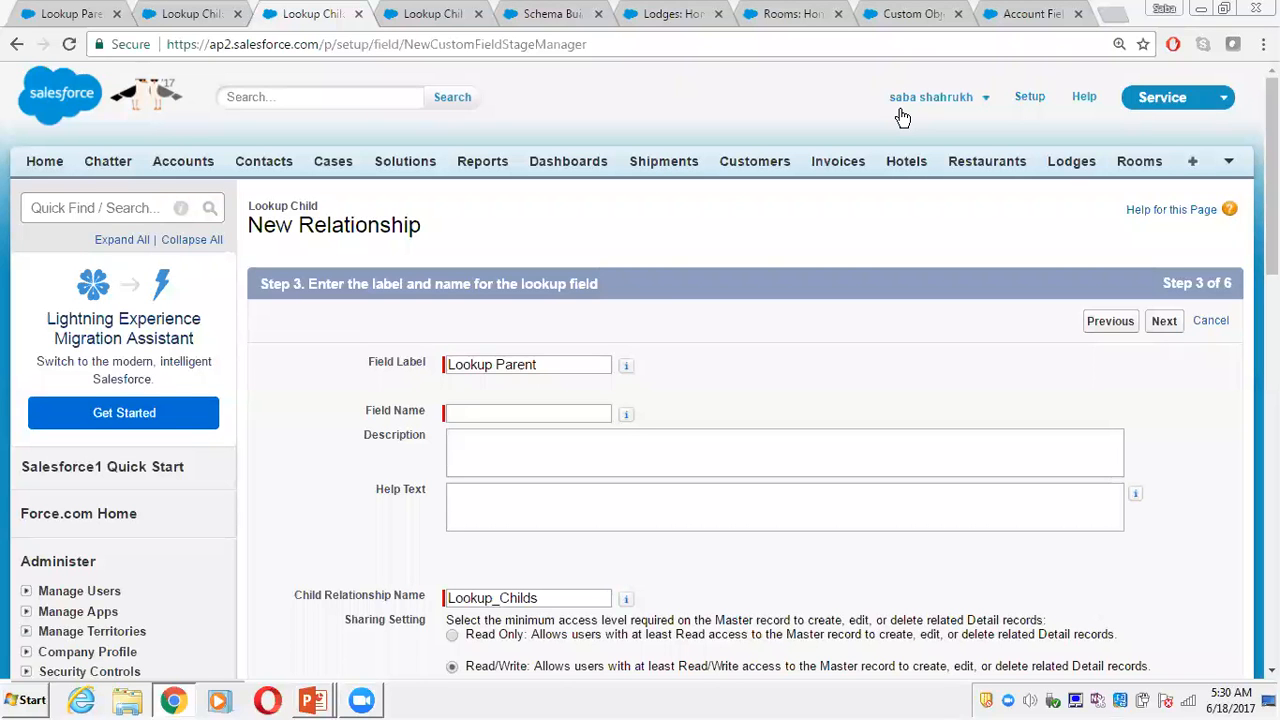
# - Set the master-detail field's name to Lookup_Parent, keep the Read/Write sharing setting, and continue to field-level security
pyautogui.scroll(-1, 902, 117)
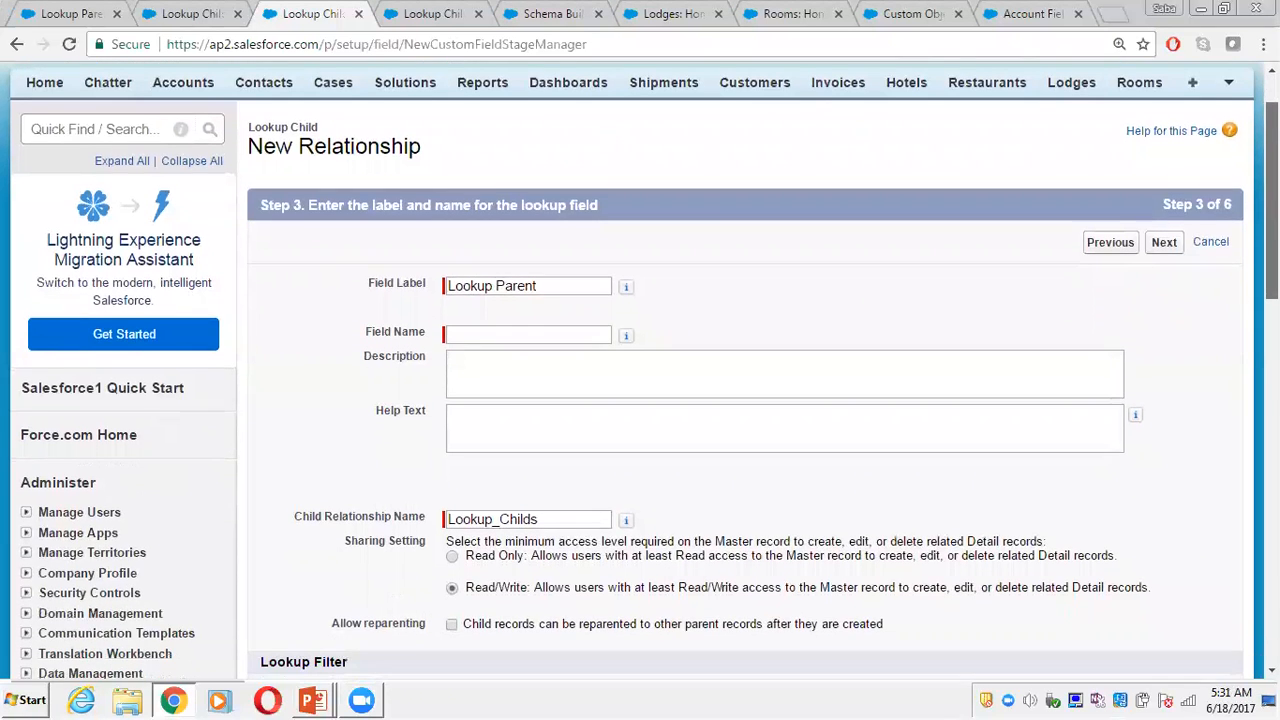
pyautogui.moveTo(1271, 218); pyautogui.dragTo(1236, 222)
pyautogui.click(514, 326)
pyautogui.click(712, 316)
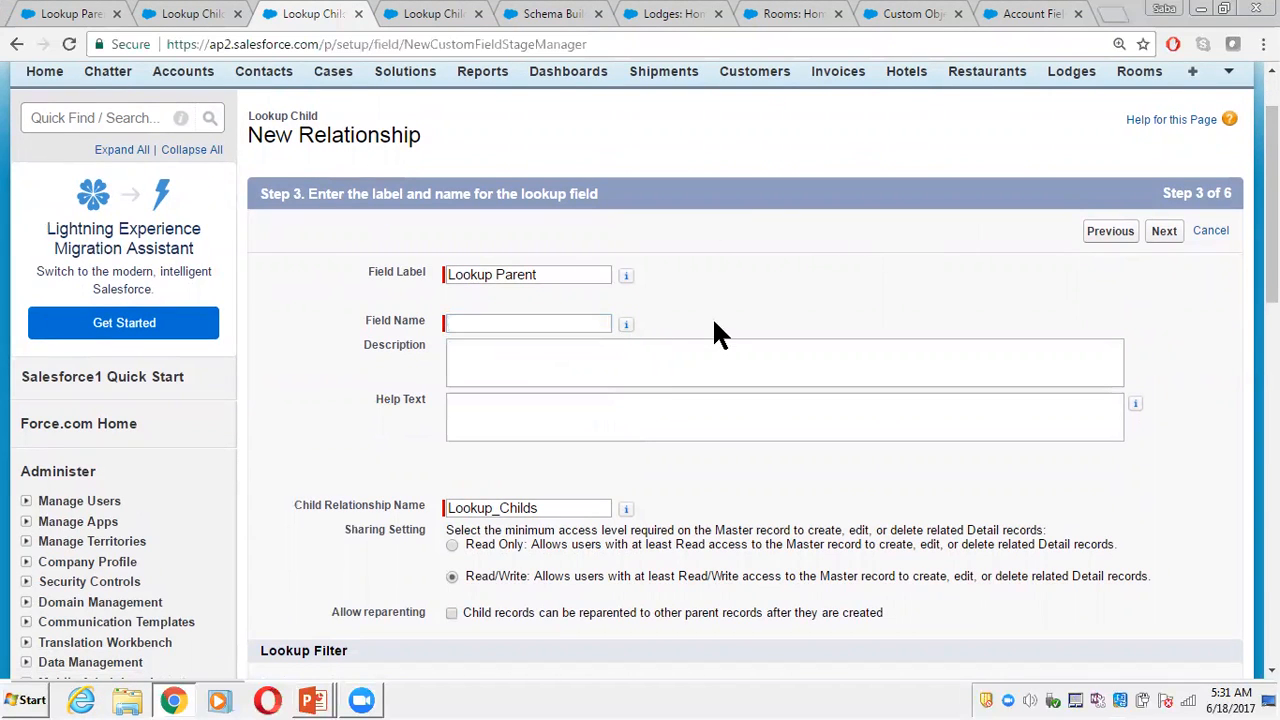
pyautogui.click(553, 278)
pyautogui.click(514, 325)
pyautogui.click(864, 278)
pyautogui.scroll(-1, 640, 370)
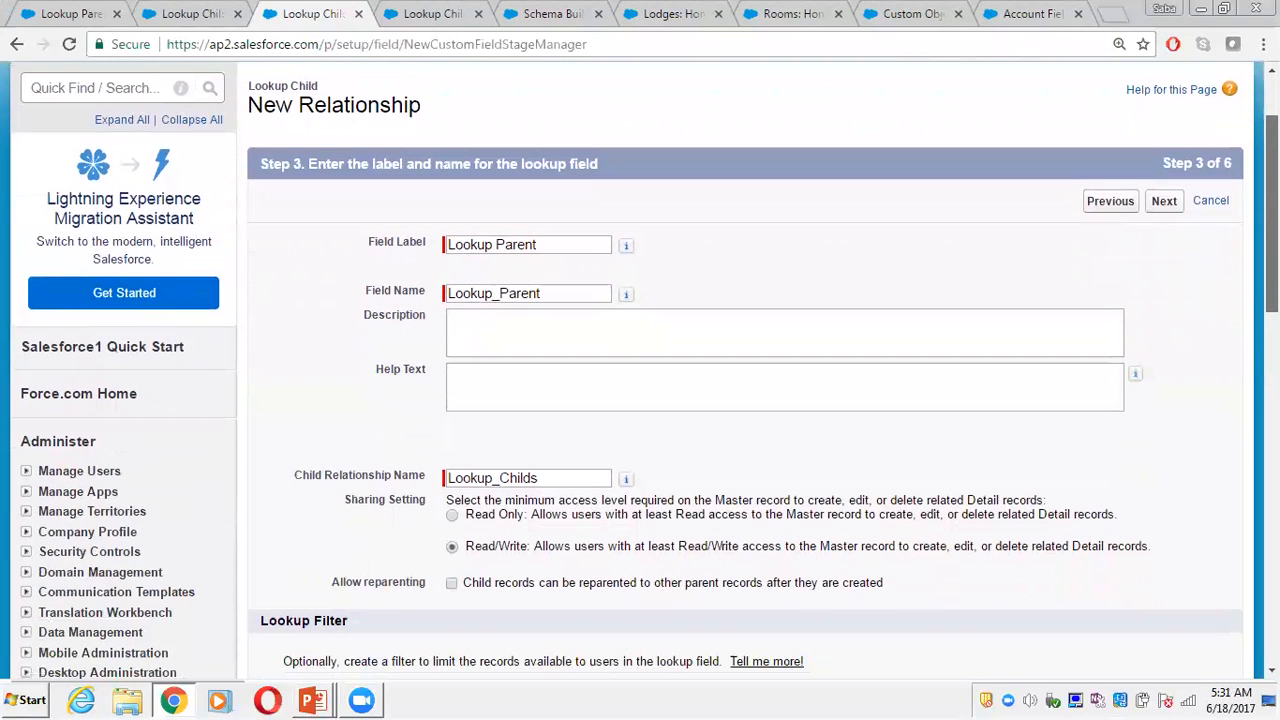
pyautogui.scroll(-2, 640, 370)
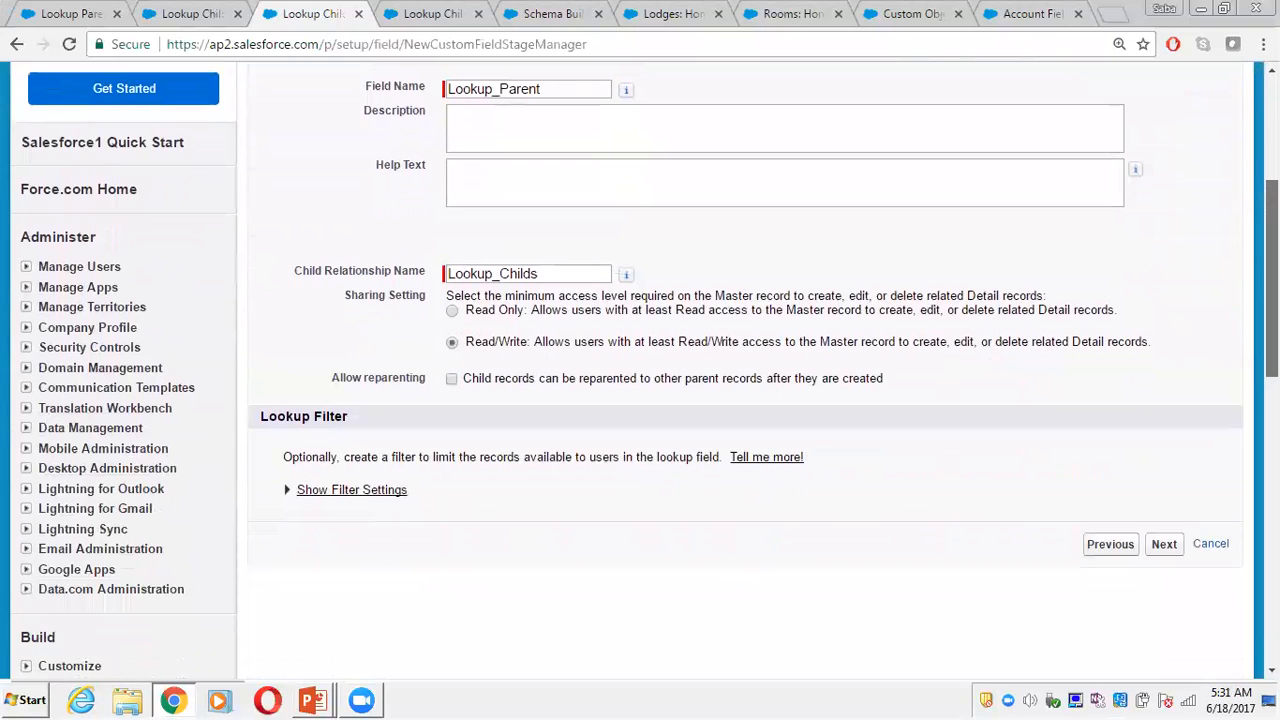
pyautogui.scroll(-1, 640, 370)
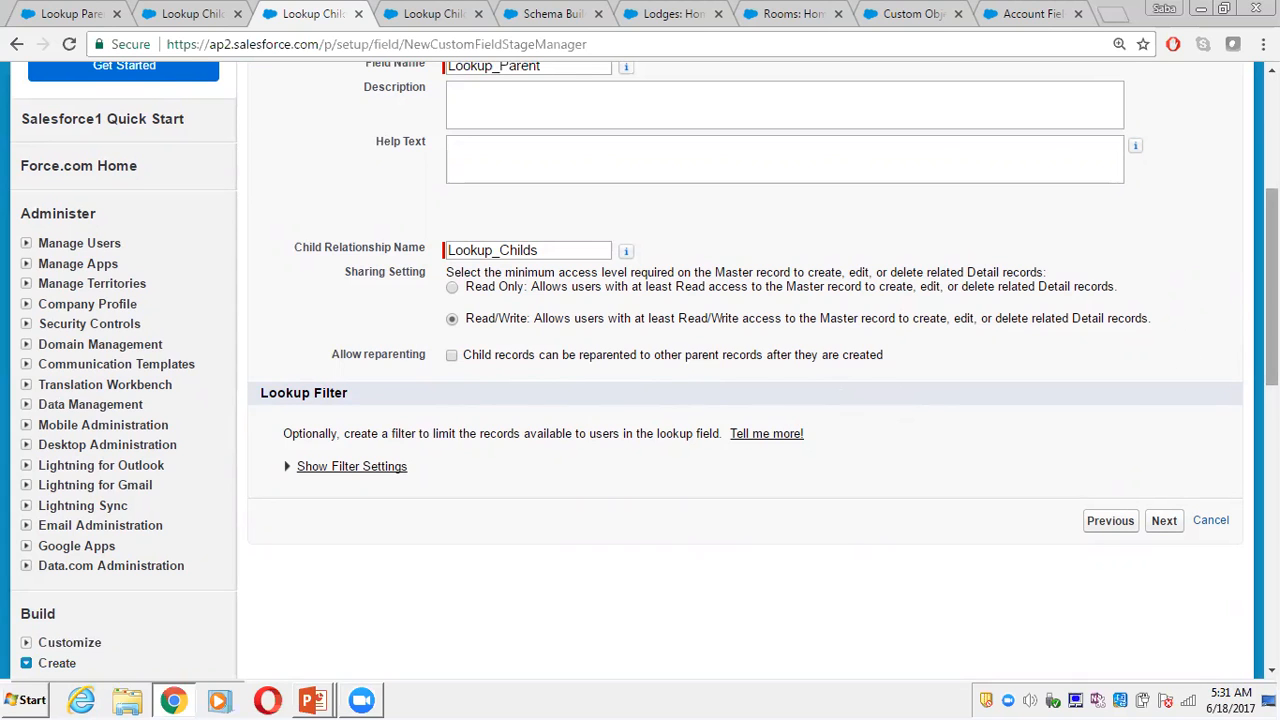
pyautogui.moveTo(1272, 290); pyautogui.dragTo(1272, 298)
pyautogui.click(1164, 497)
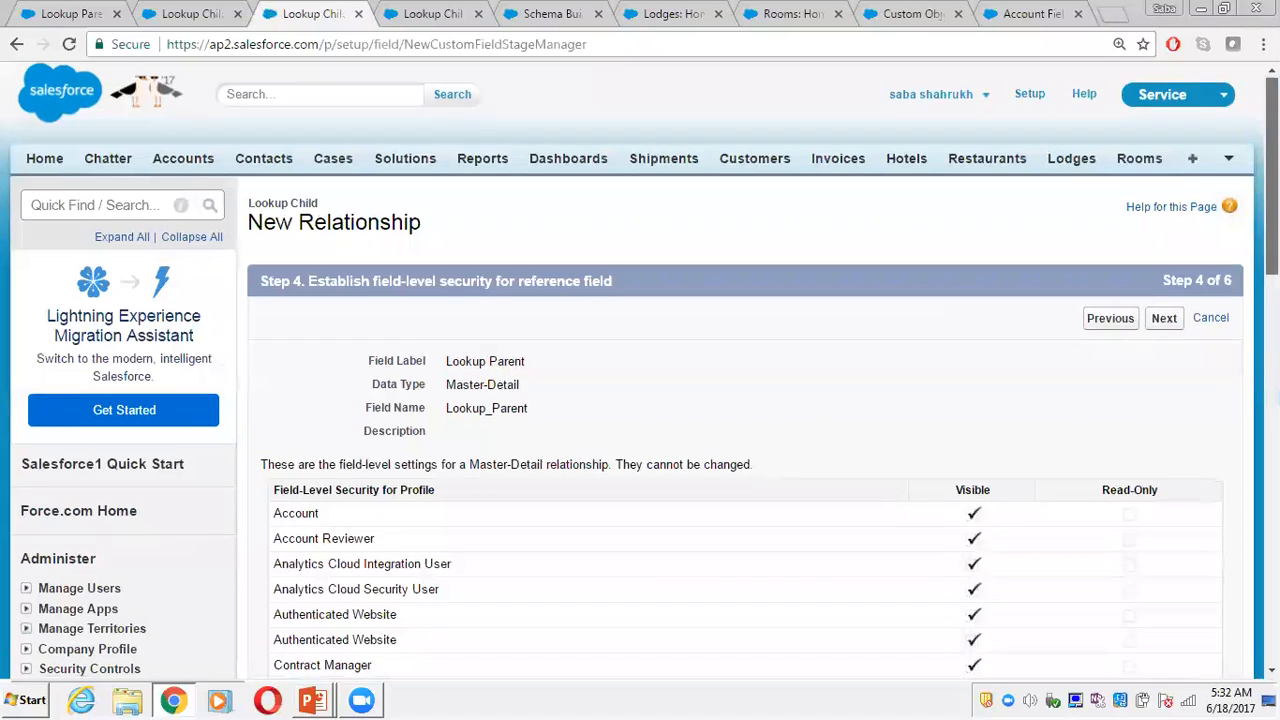
# - Accept the default field-level security, page layout and Lookup Childs related list, and try to save the master-detail relationship
pyautogui.scroll(-2, 1098, 365)
pyautogui.click(1164, 180)
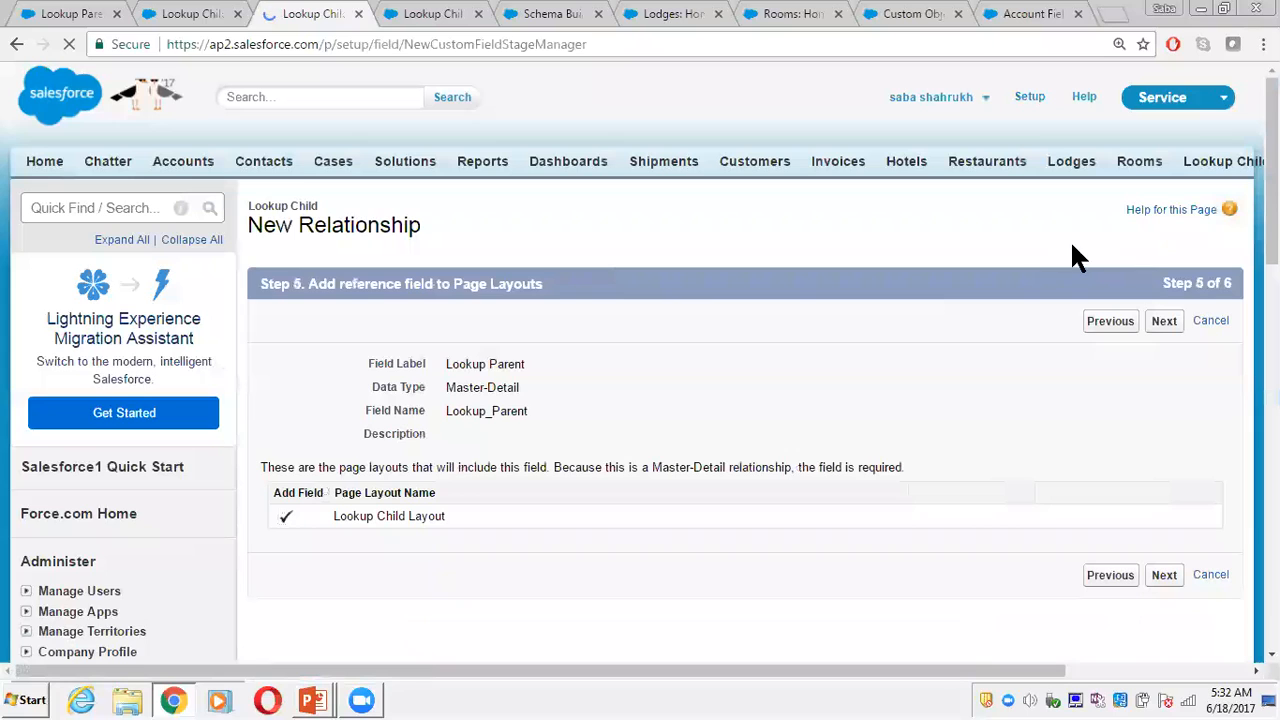
pyautogui.click(1164, 330)
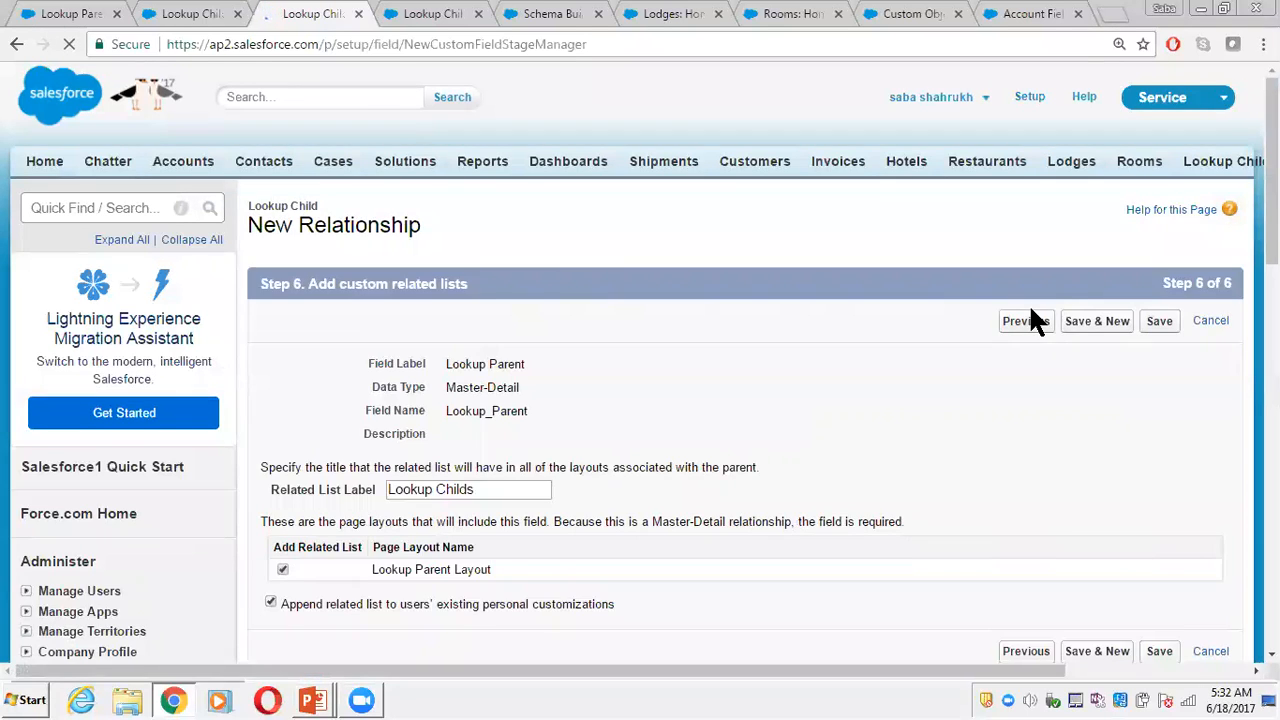
pyautogui.scroll(-1, 740, 400)
pyautogui.click(1159, 236)
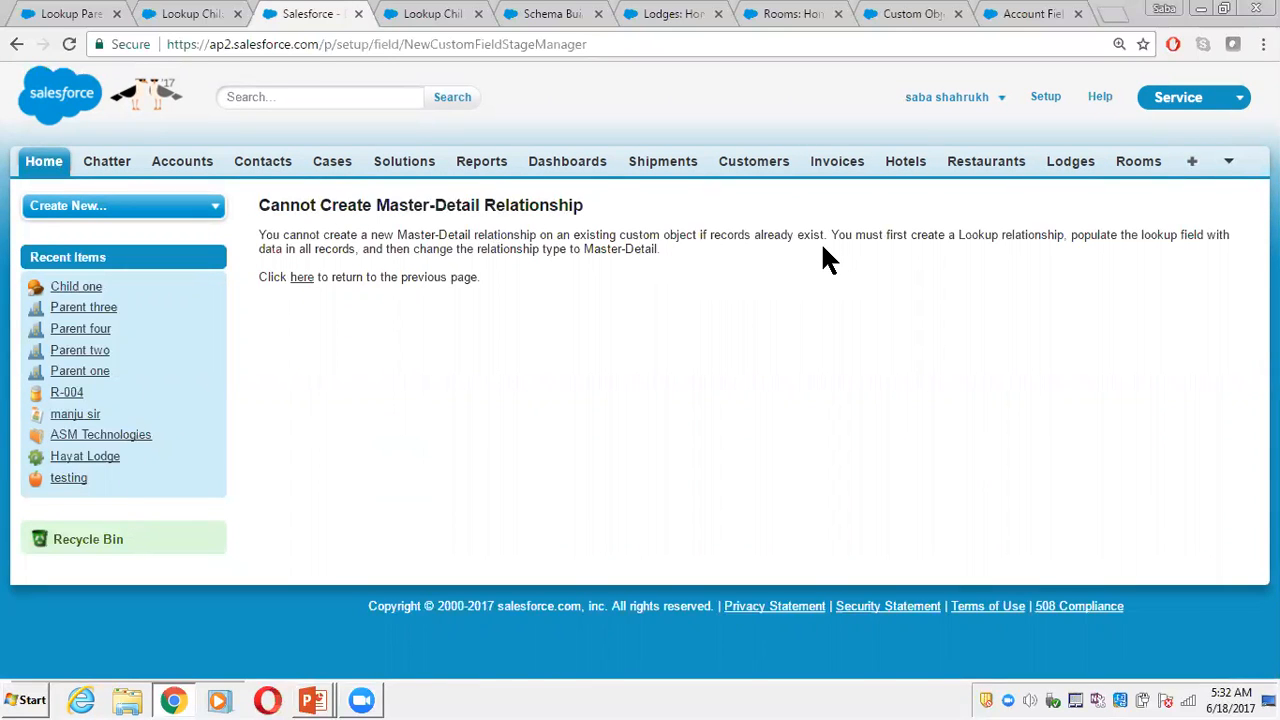
# - Check the master-detail creation message against the Child one record, then reload the record to refresh its fields
pyautogui.click(200, 14)
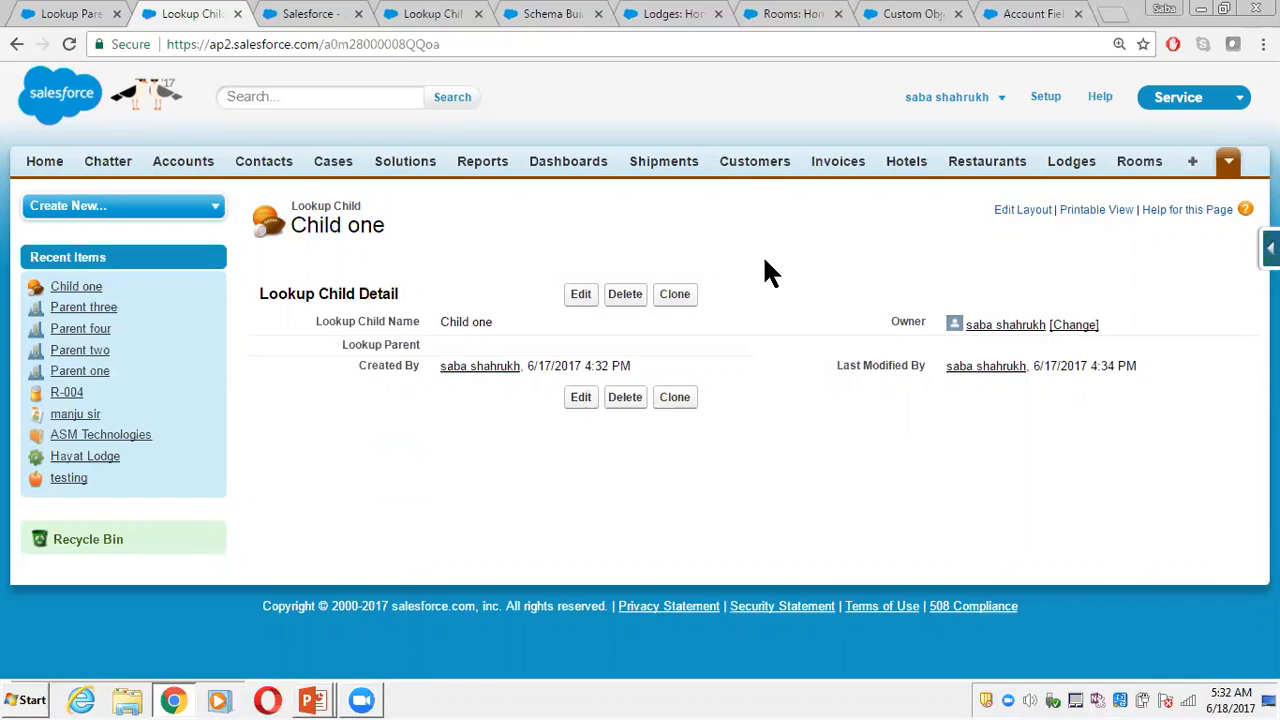
pyautogui.click(300, 14)
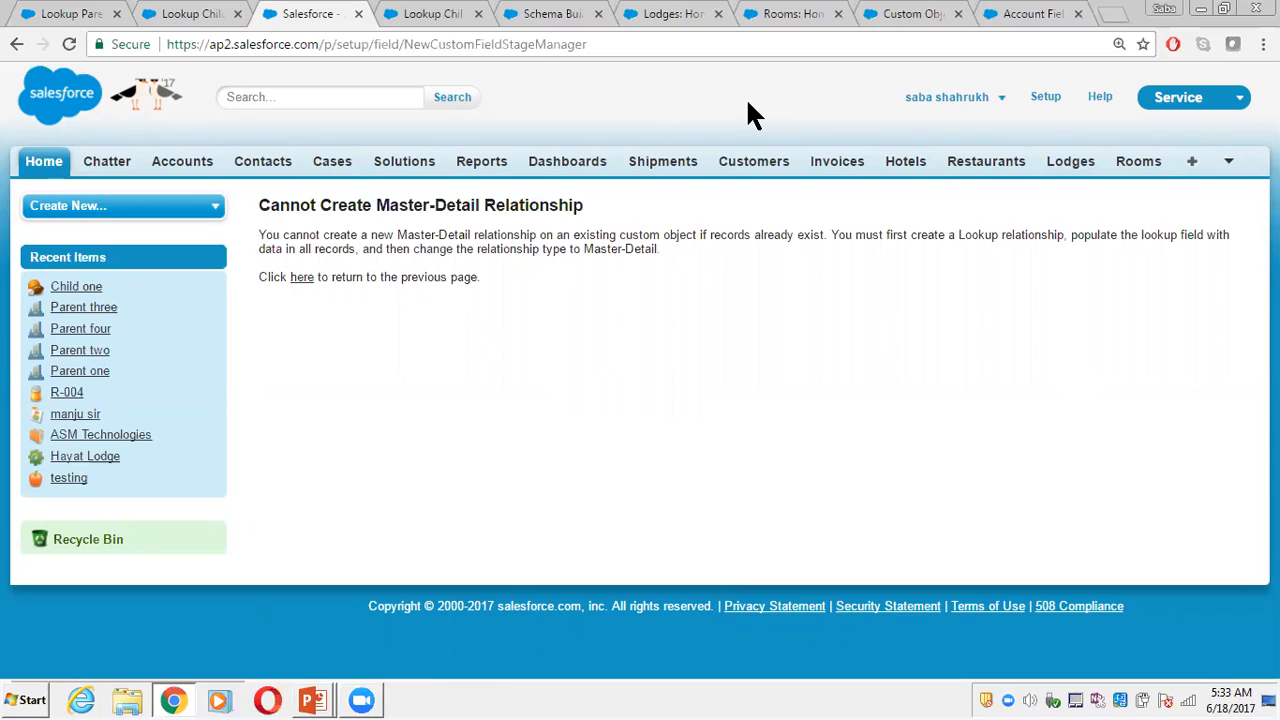
pyautogui.click(198, 16)
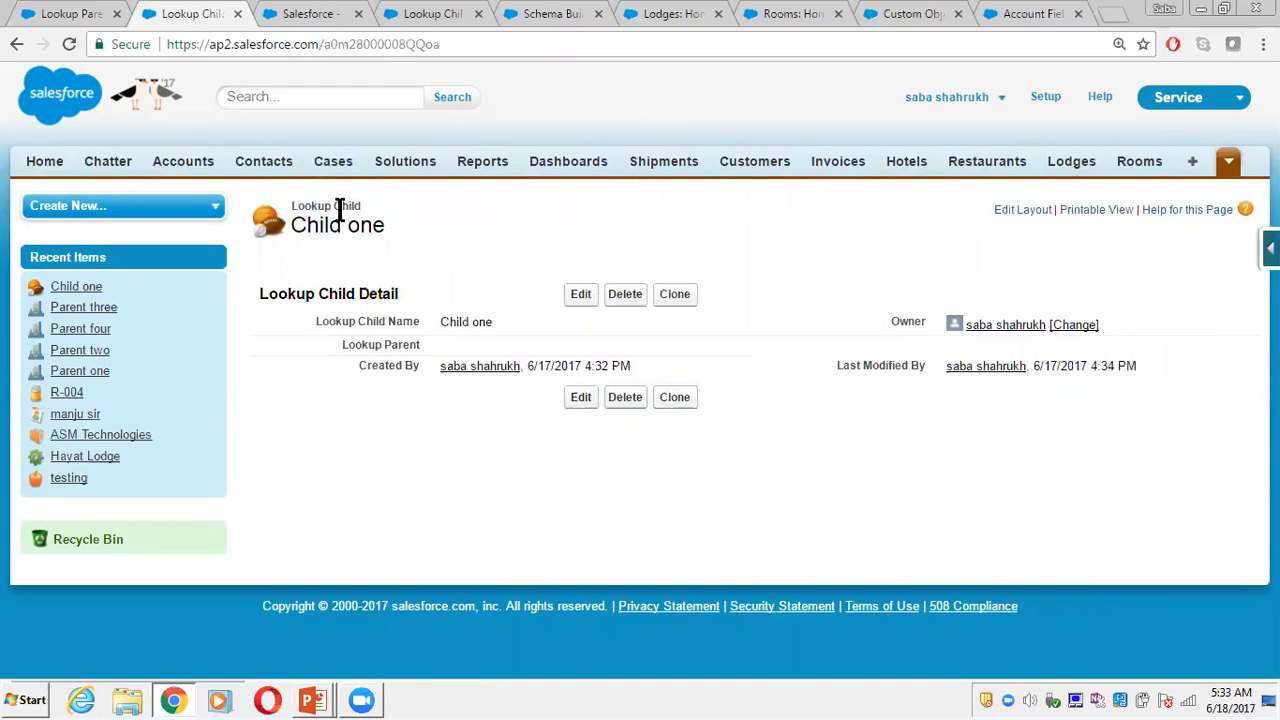
pyautogui.doubleClick(476, 340)
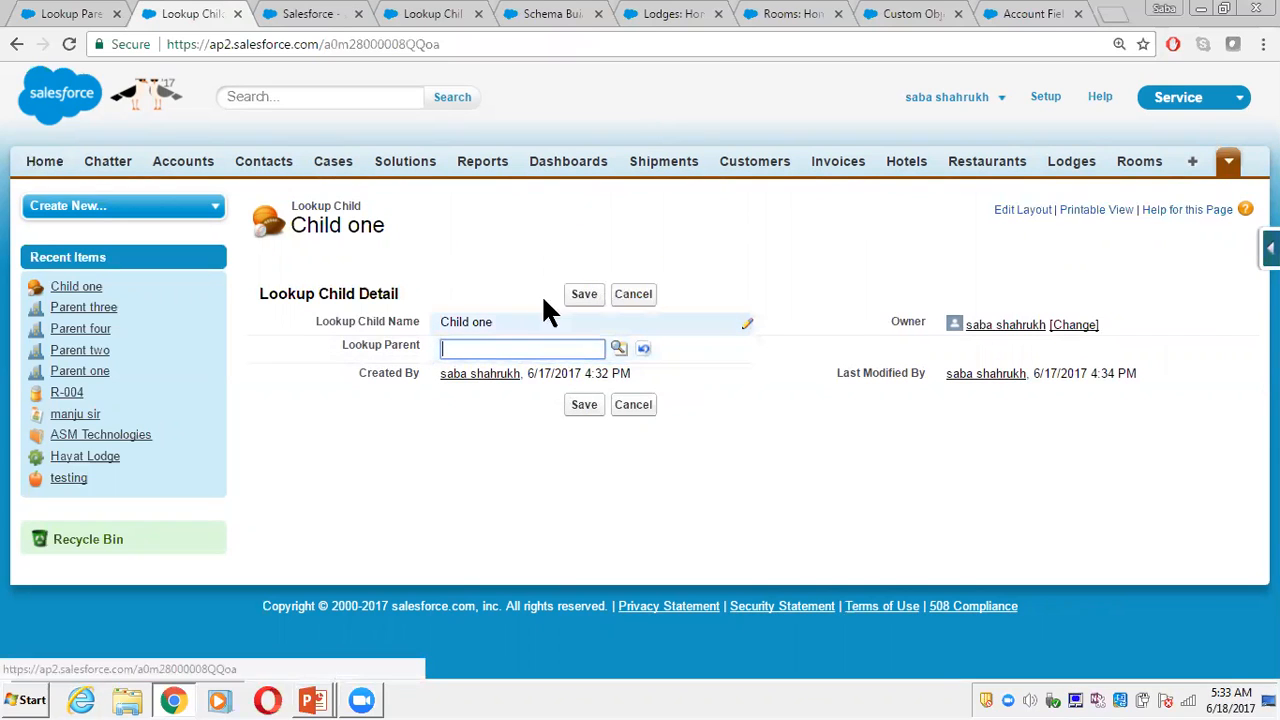
pyautogui.click(68, 45)
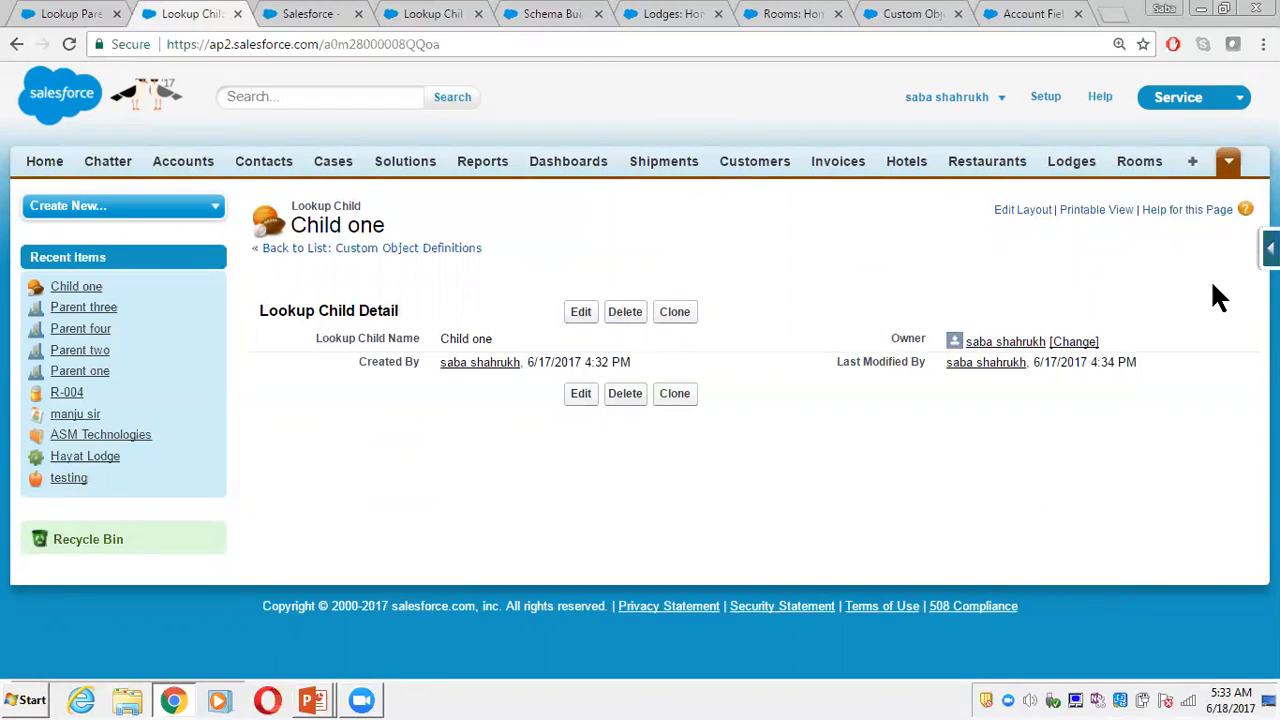
# - Start a new custom field on the Lookup Child object and choose Lookup Relationship as its data type
pyautogui.click(1270, 248)
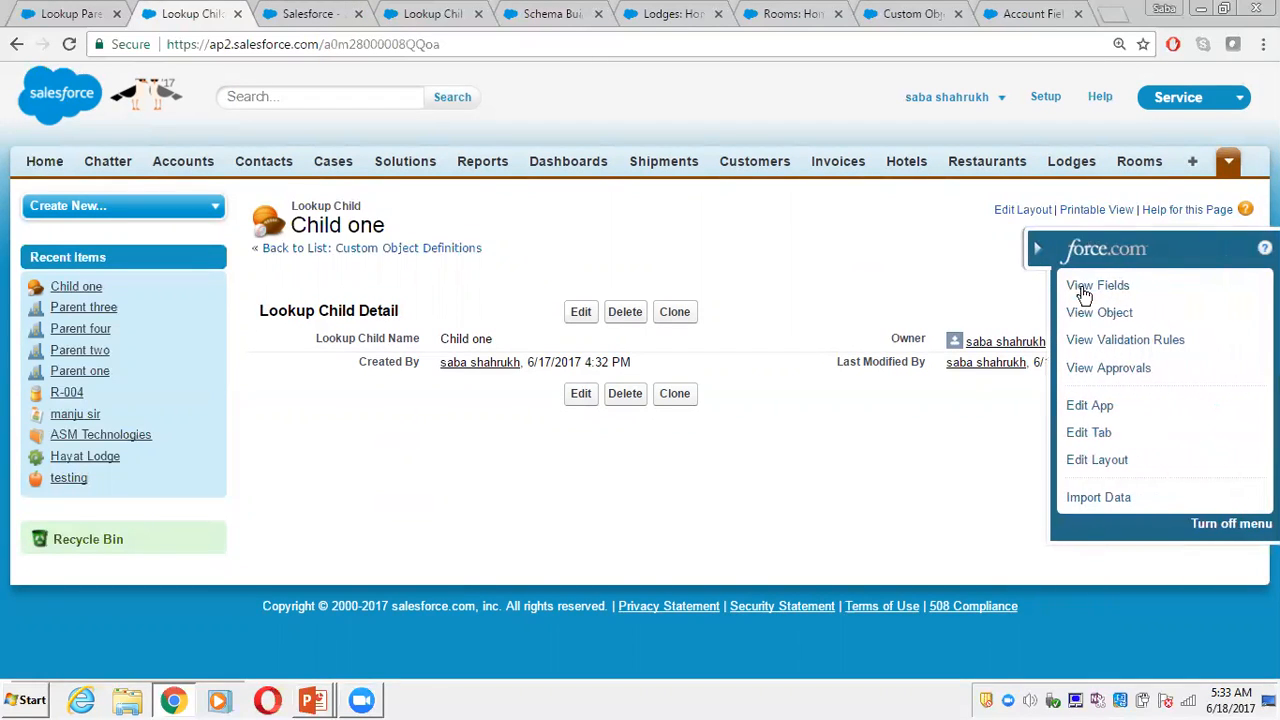
pyautogui.click(1245, 287)
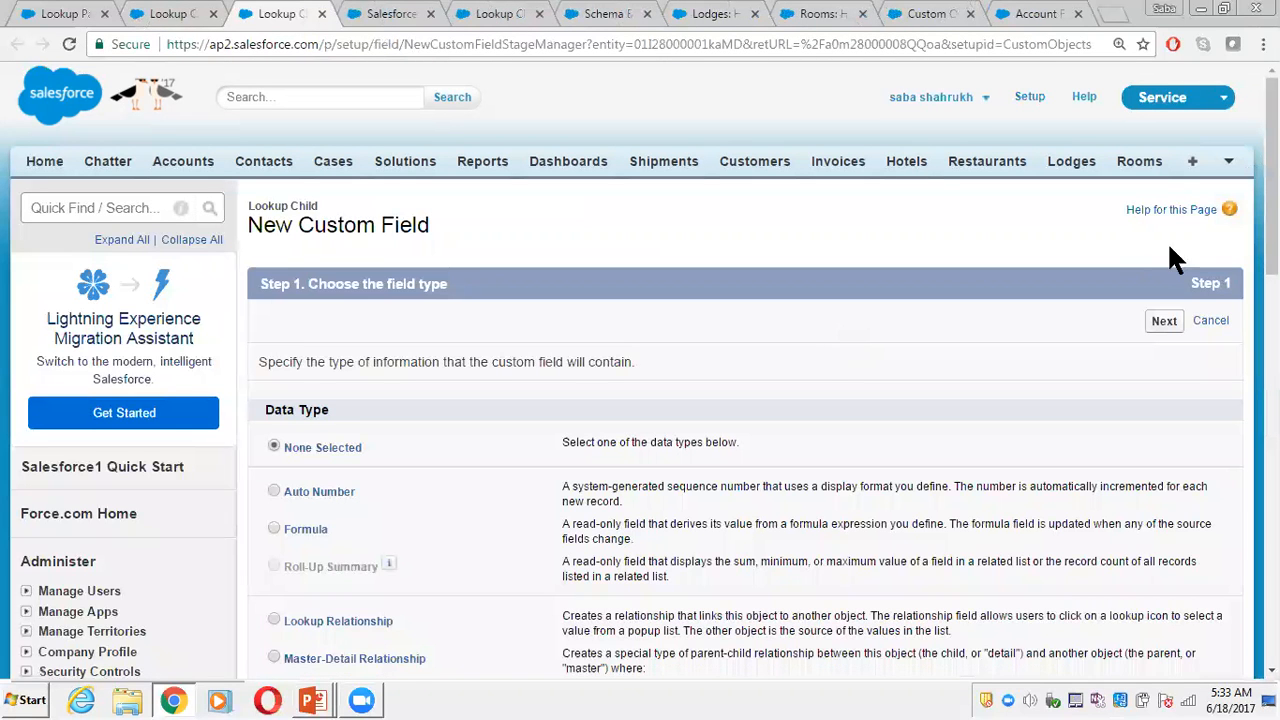
pyautogui.scroll(-3, 1169, 246)
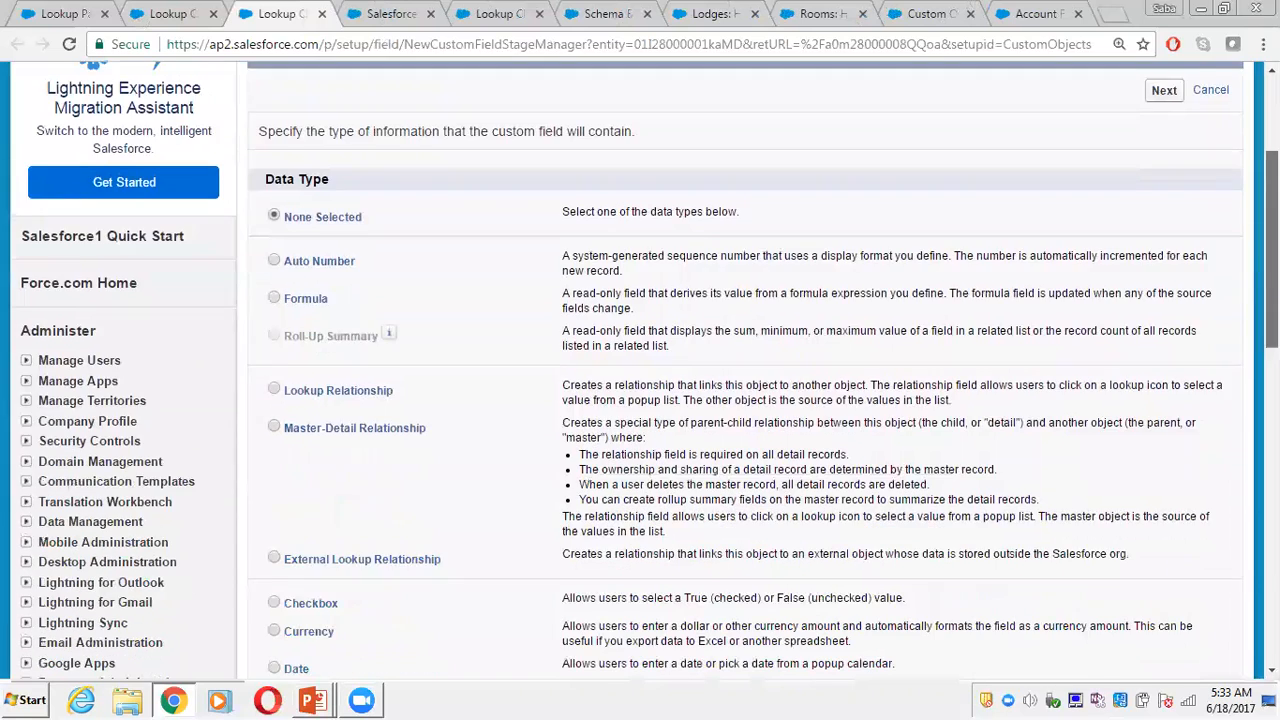
pyautogui.click(275, 378)
pyautogui.click(1162, 78)
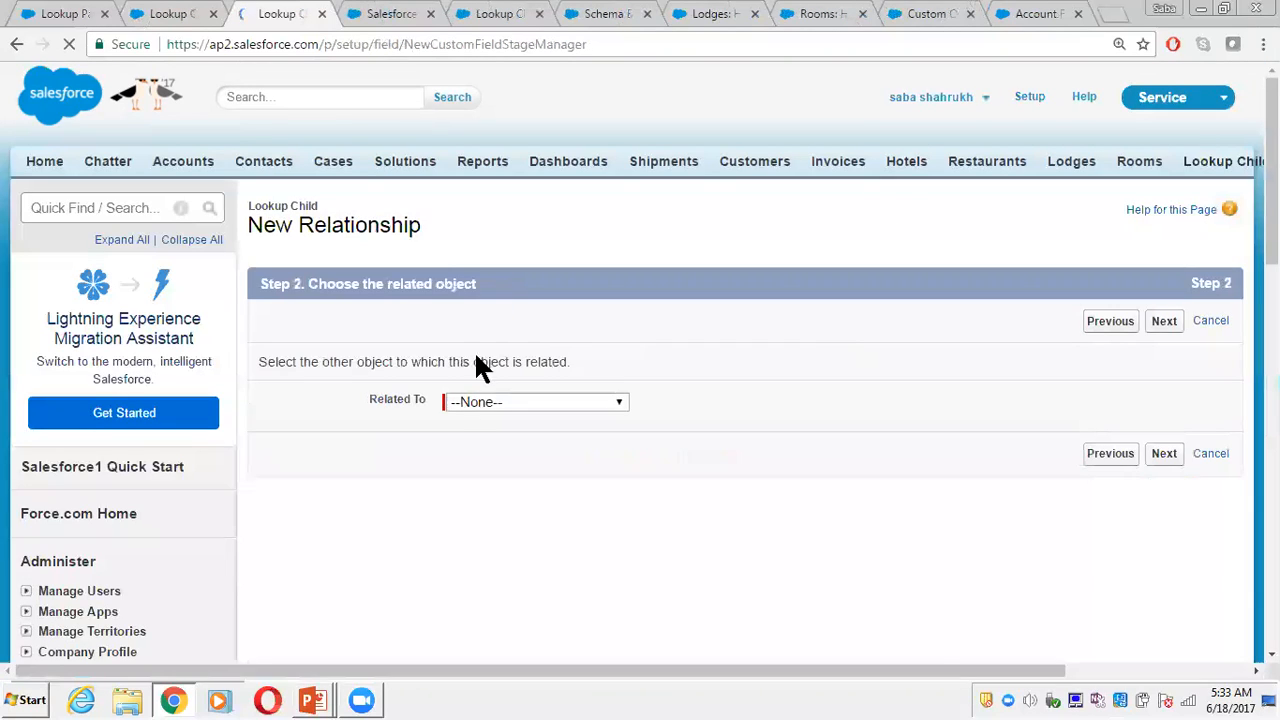
# - Relate the new lookup field to the Lookup Parent object and continue to its label and name settings
pyautogui.click(477, 401)
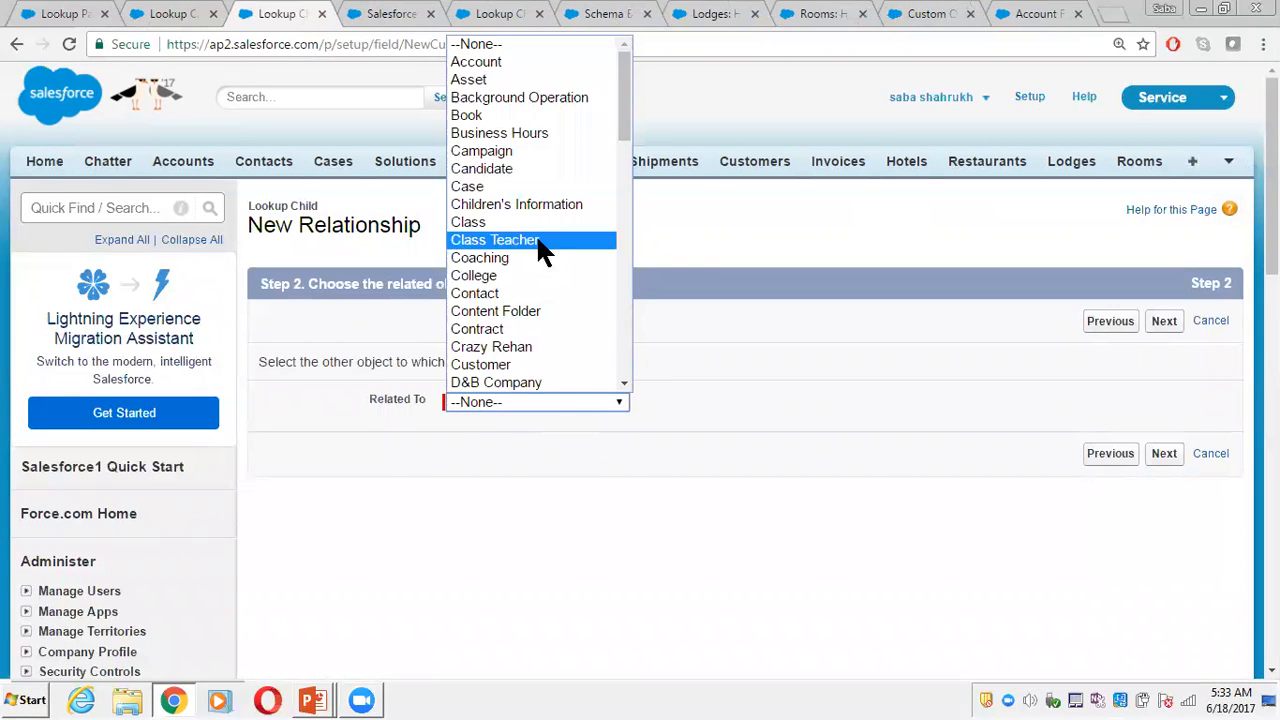
pyautogui.moveTo(624, 122); pyautogui.dragTo(596, 227)
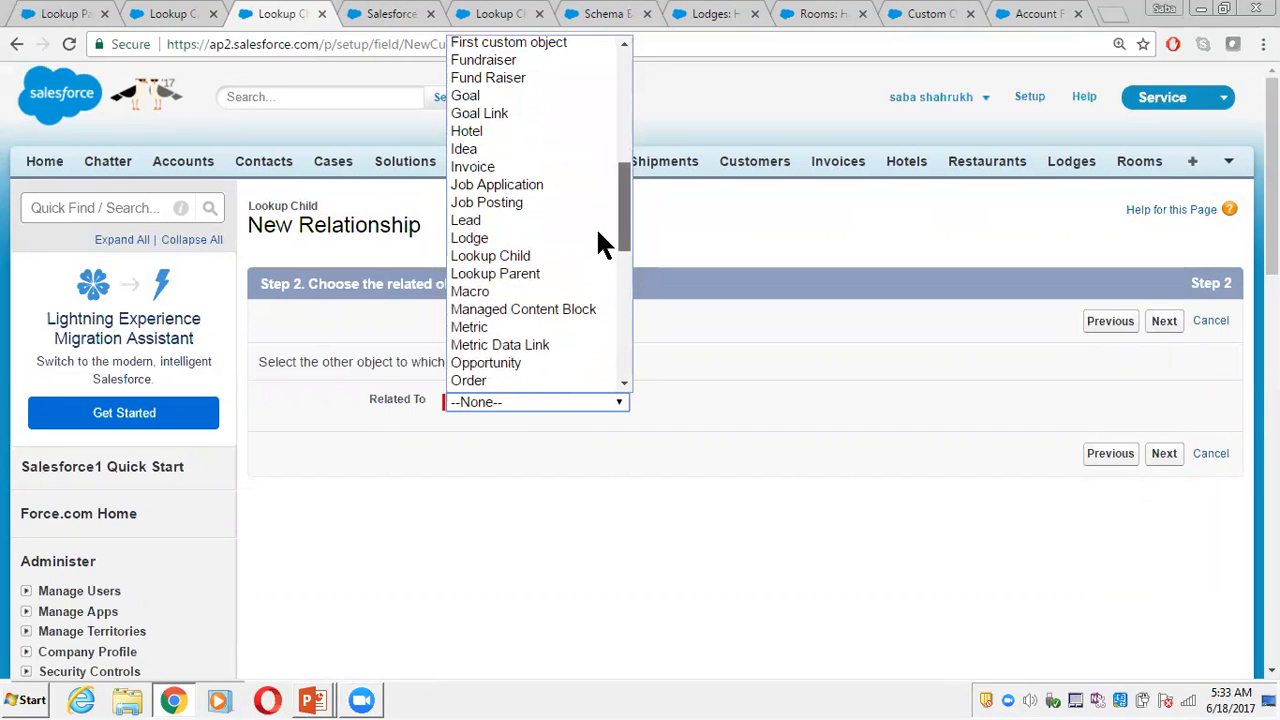
pyautogui.click(596, 238)
pyautogui.click(513, 400)
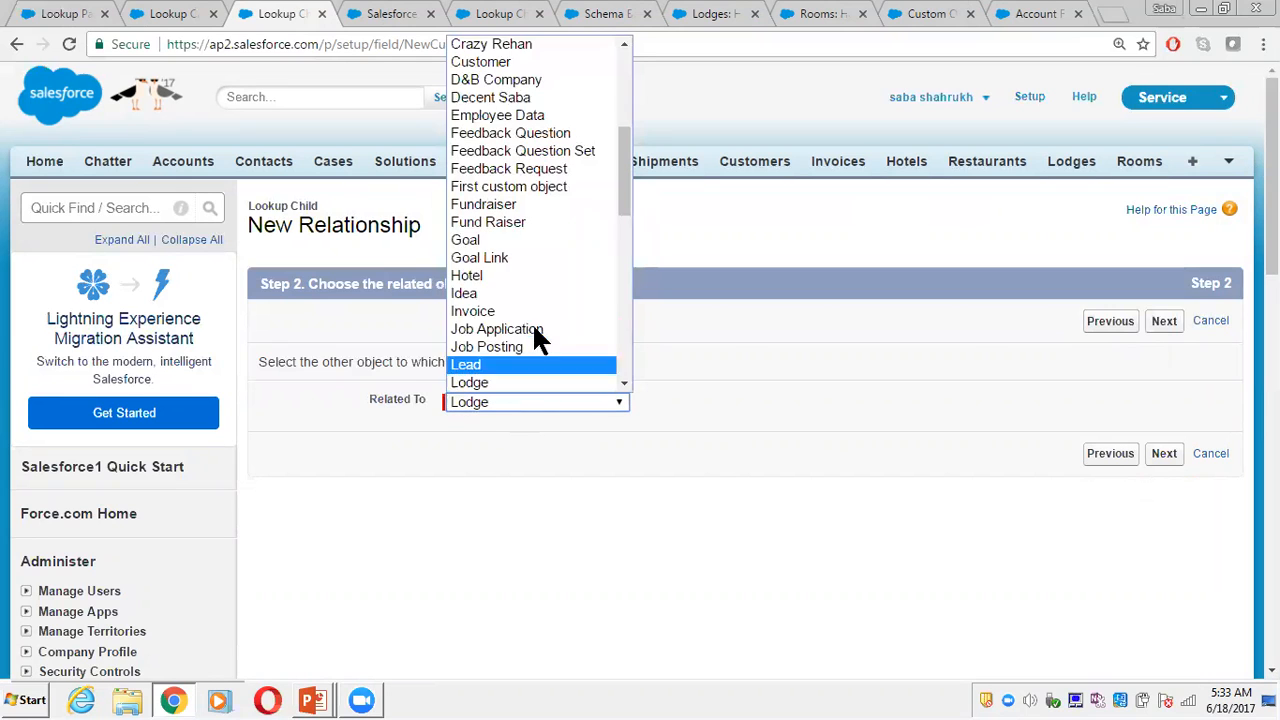
pyautogui.moveTo(620, 200); pyautogui.dragTo(600, 243)
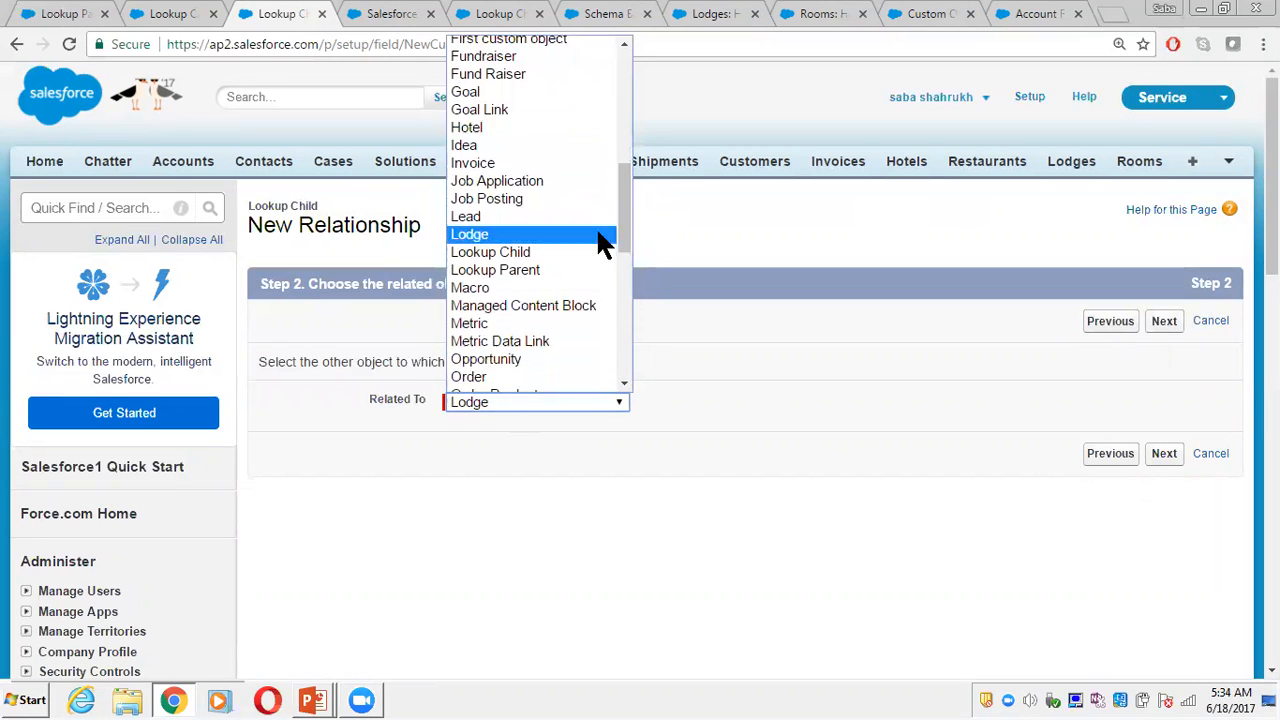
pyautogui.click(530, 270)
pyautogui.click(1158, 326)
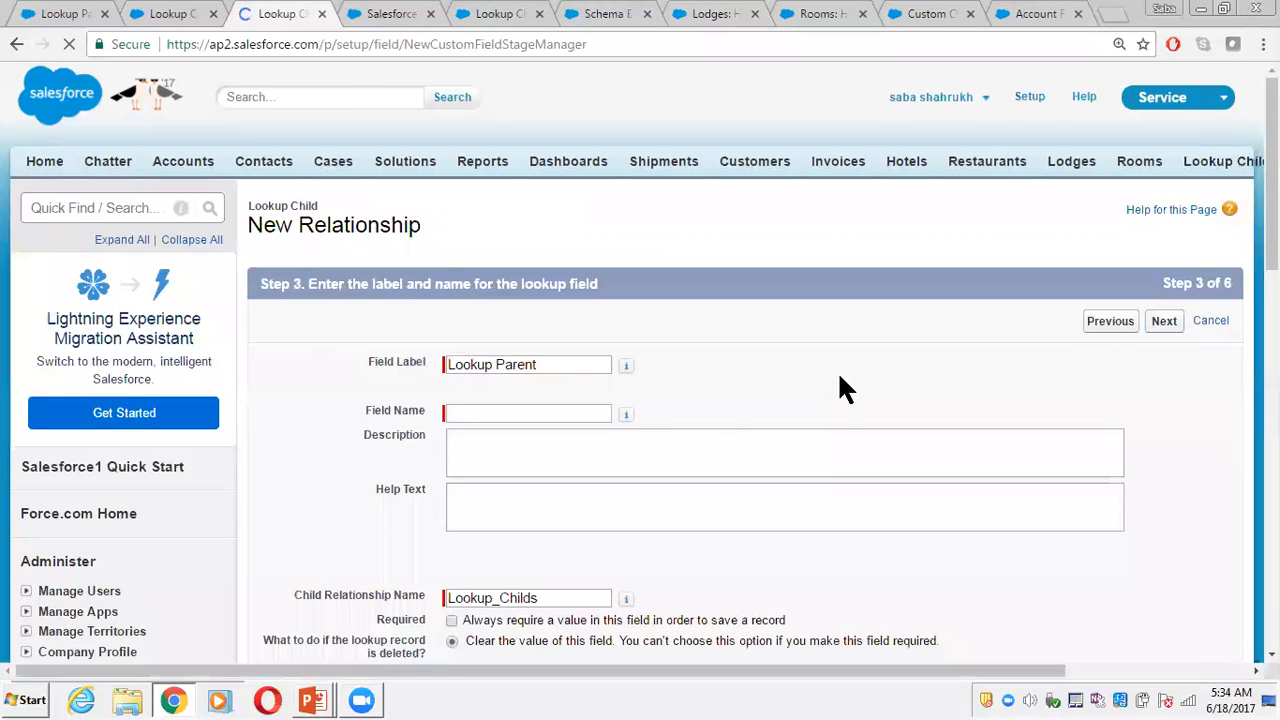
# - Keep the label Lookup Parent and fill in Lookup_Parent as the lookup field's name
pyautogui.click(546, 414)
pyautogui.click(538, 414)
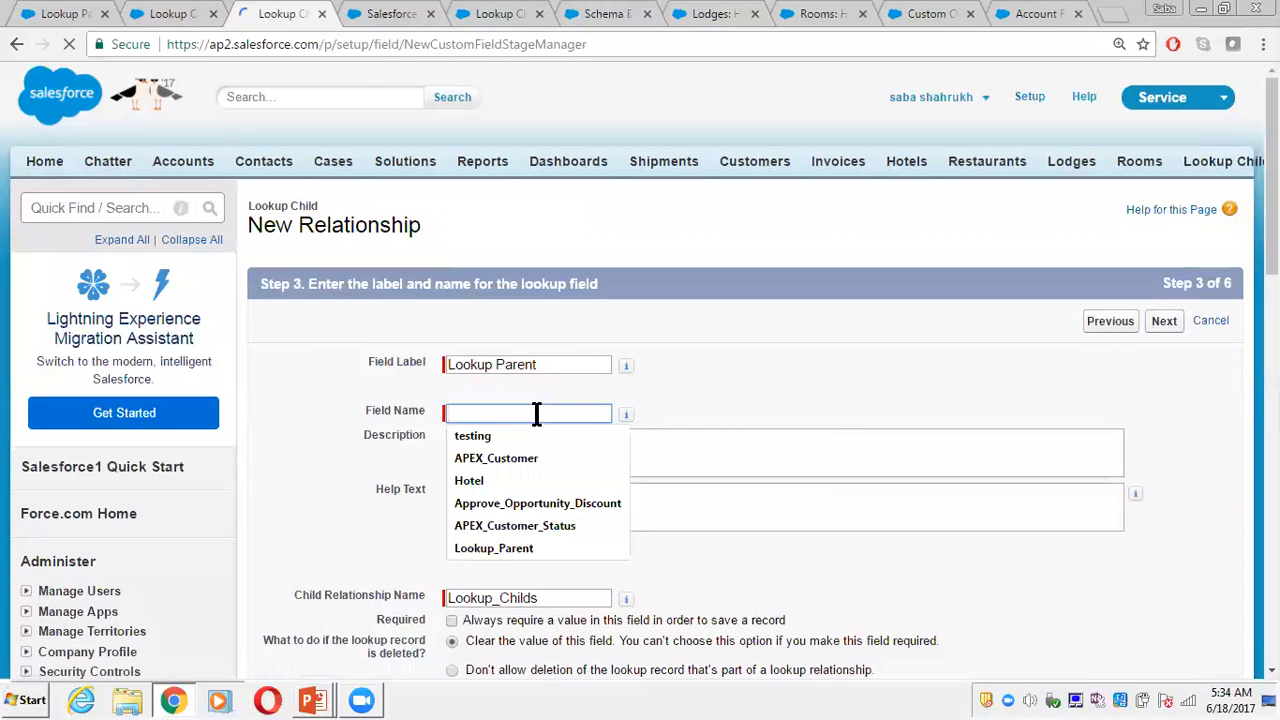
pyautogui.click(679, 419)
pyautogui.click(573, 371)
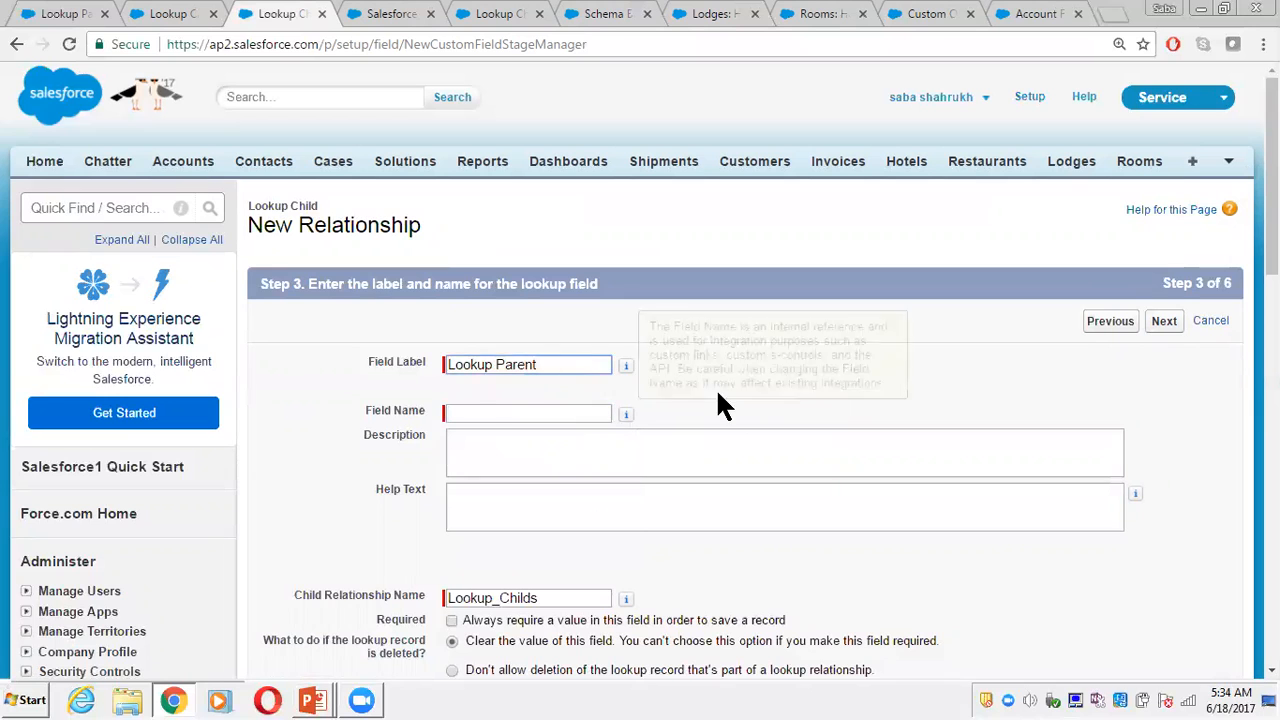
pyautogui.click(717, 391)
pyautogui.scroll(-2, 862, 396)
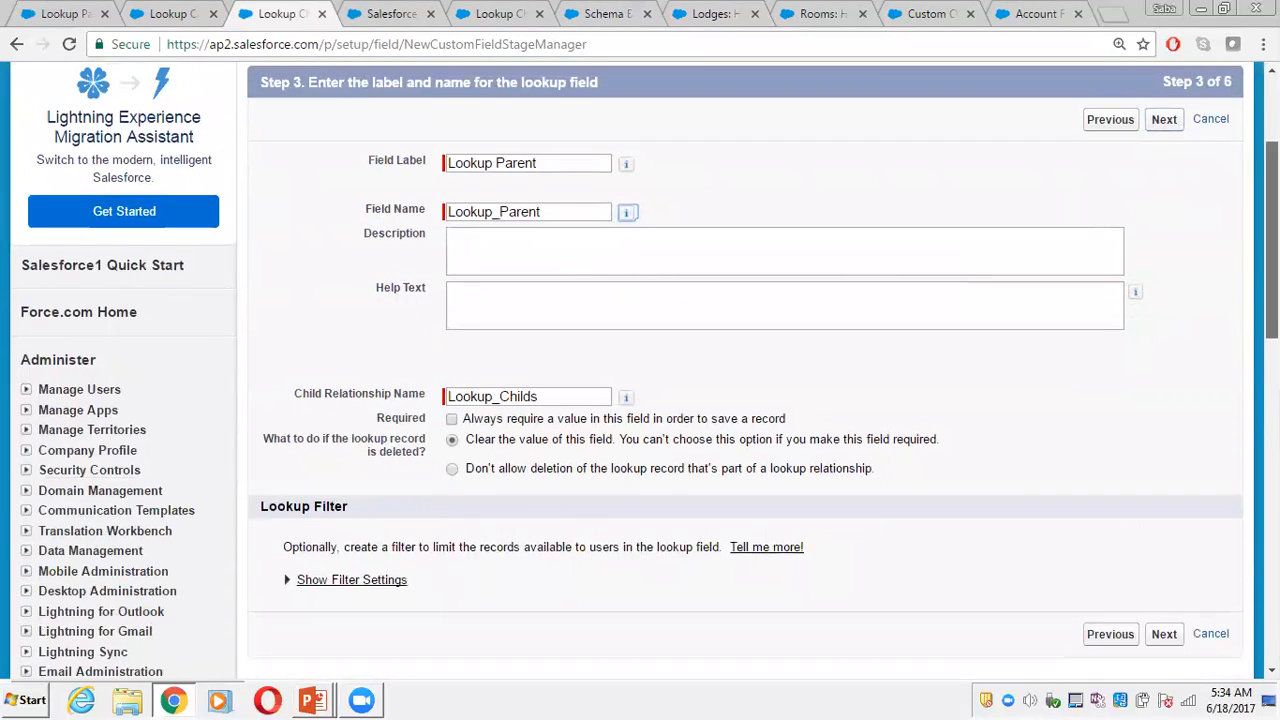
# - Accept the default page layout and Lookup Childs related list settings for the lookup field and save it
pyautogui.scroll(-1, 862, 396)
pyautogui.scroll(-1, 1088, 420)
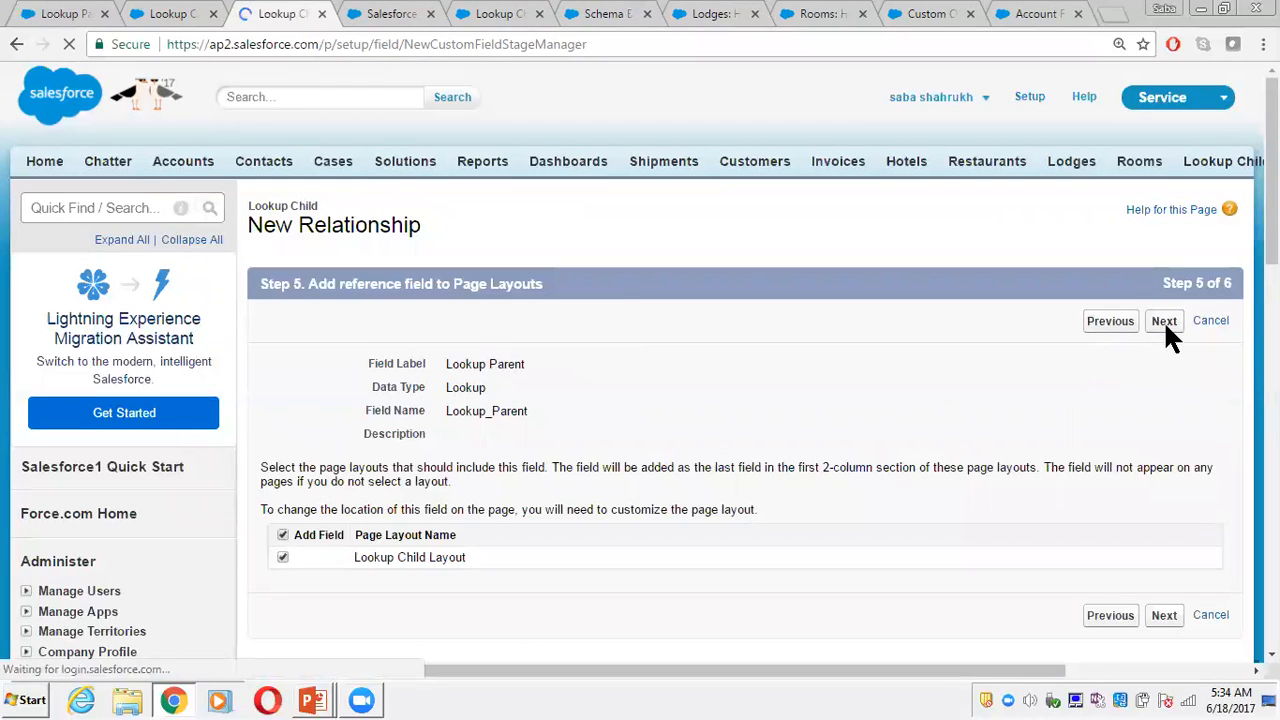
pyautogui.click(1164, 321)
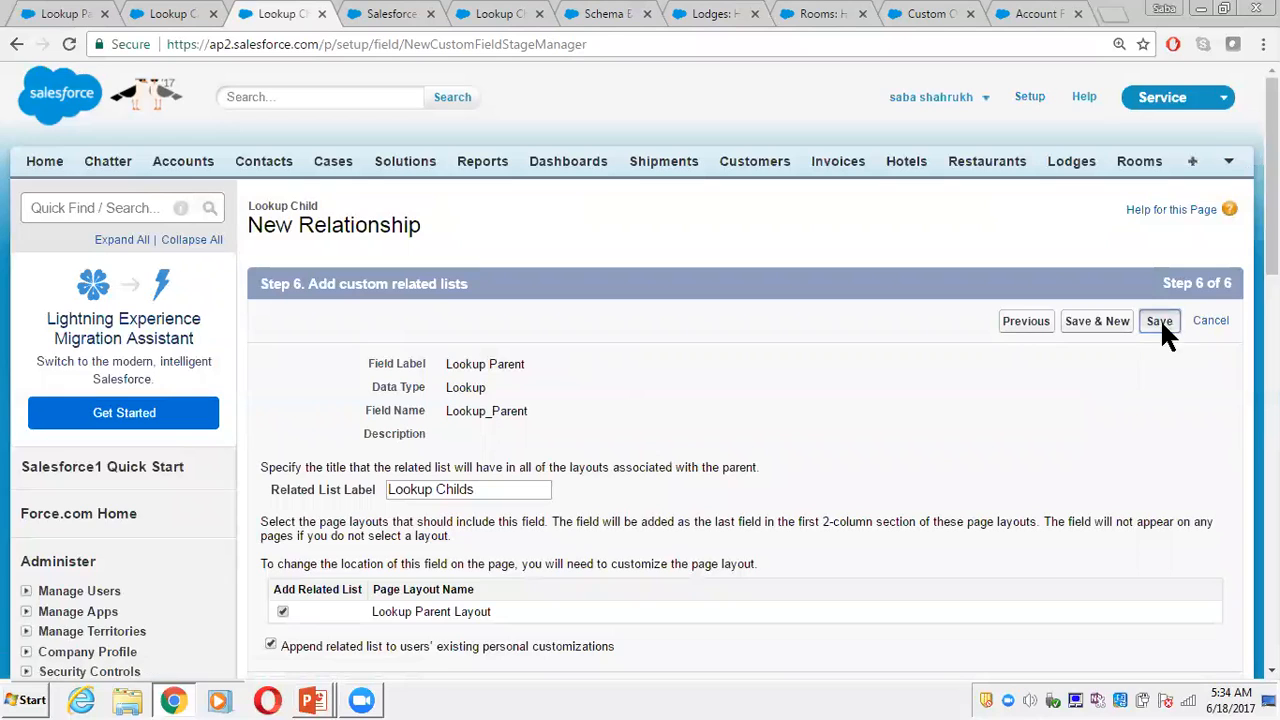
pyautogui.click(1161, 322)
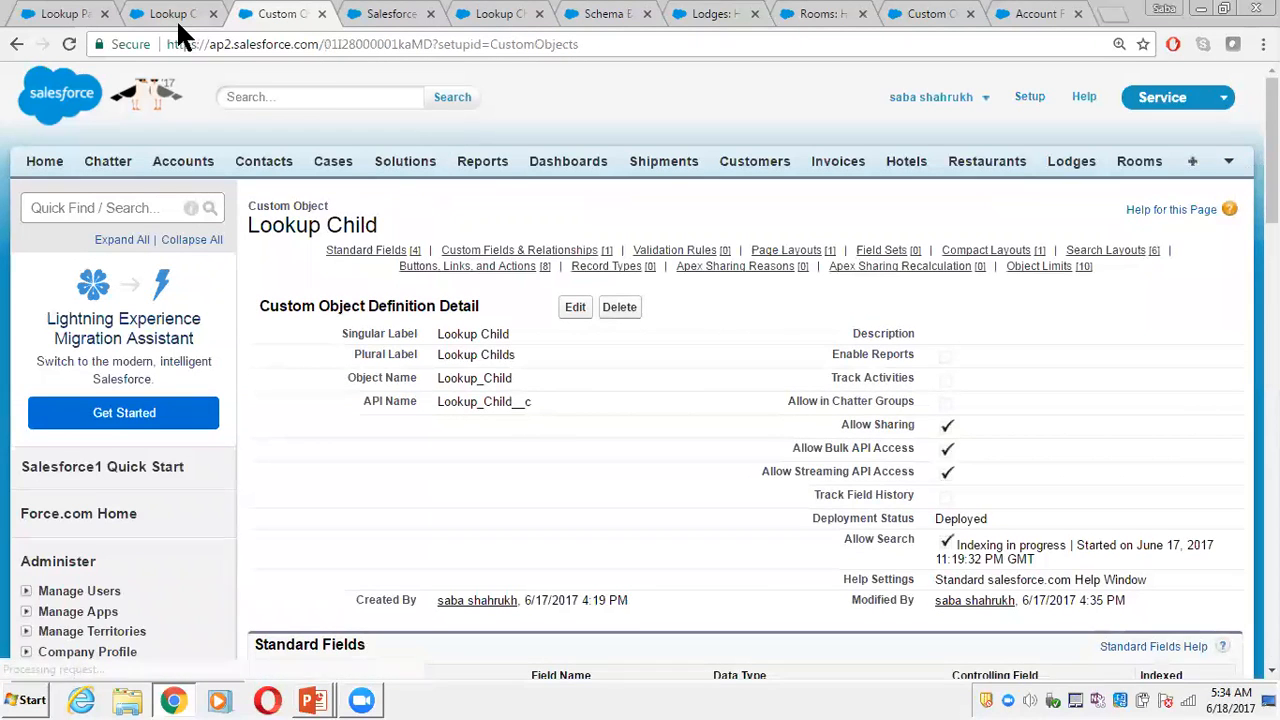
# - Return to the Child one record and reopen it from the recent Lookup Childs
pyautogui.click(175, 16)
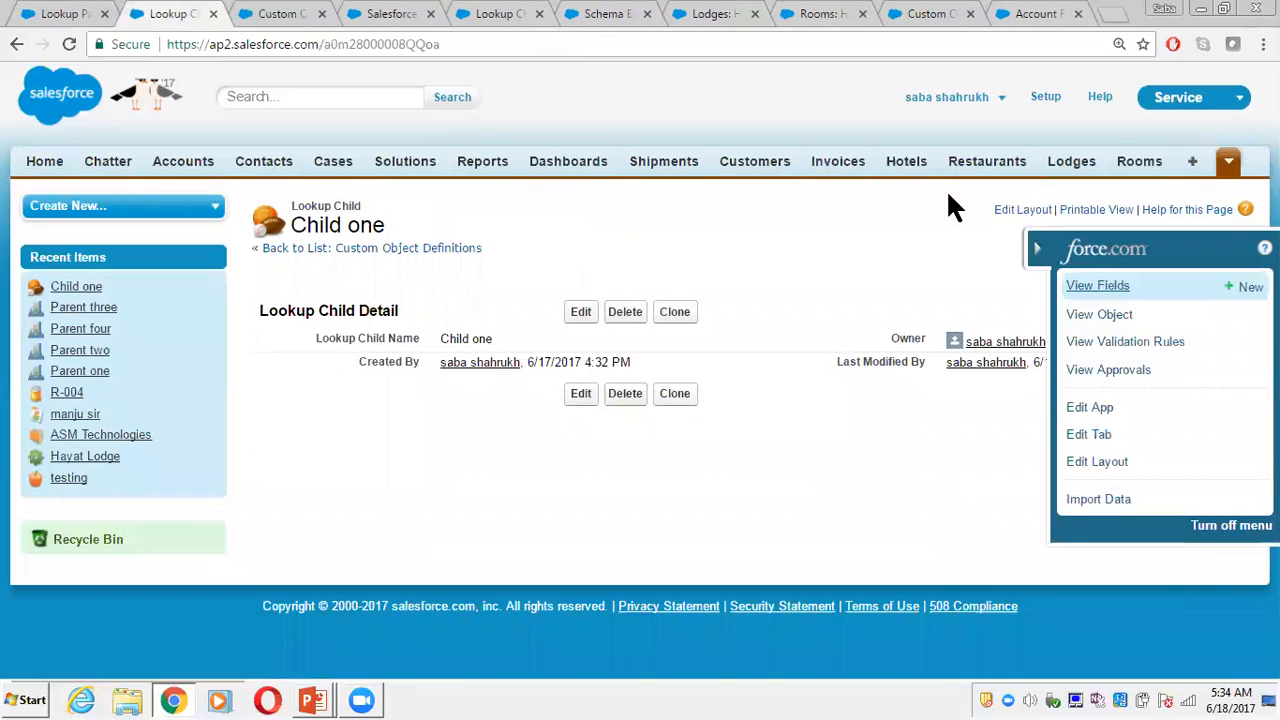
pyautogui.click(1228, 159)
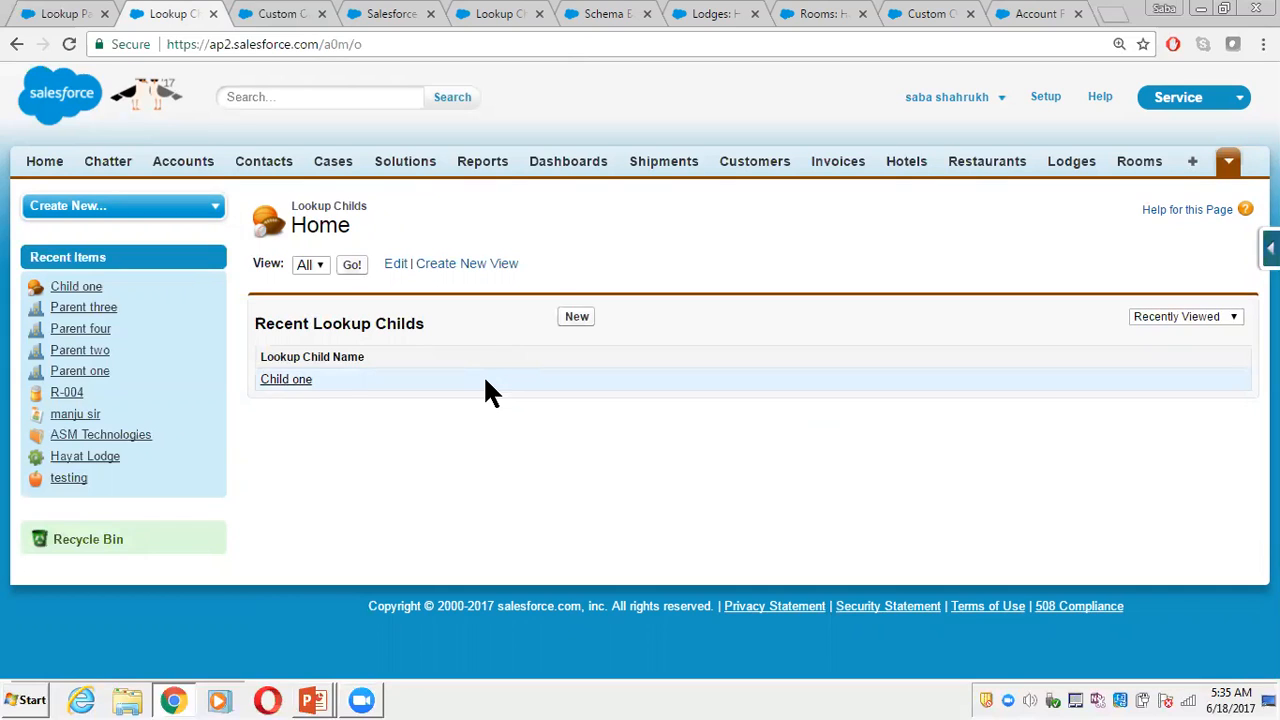
pyautogui.click(302, 377)
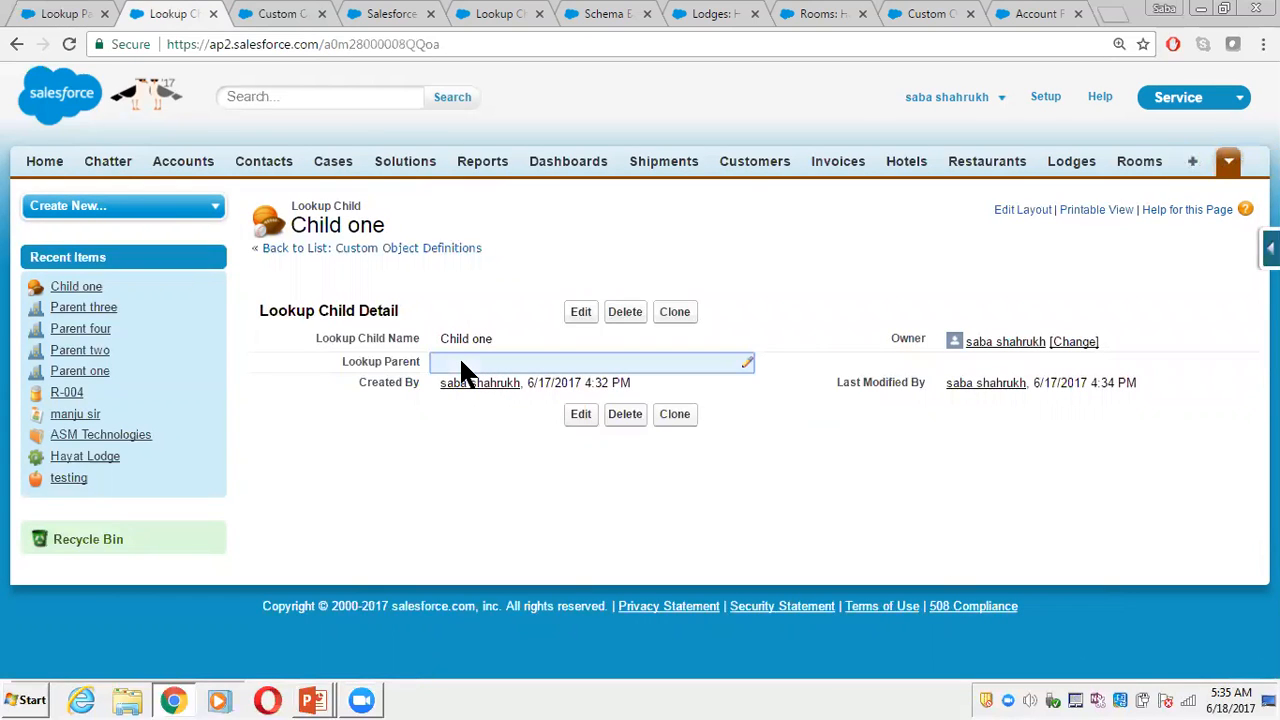
# - Set the Lookup Parent of the Child one record to Parent three and save the record
pyautogui.doubleClick(461, 366)
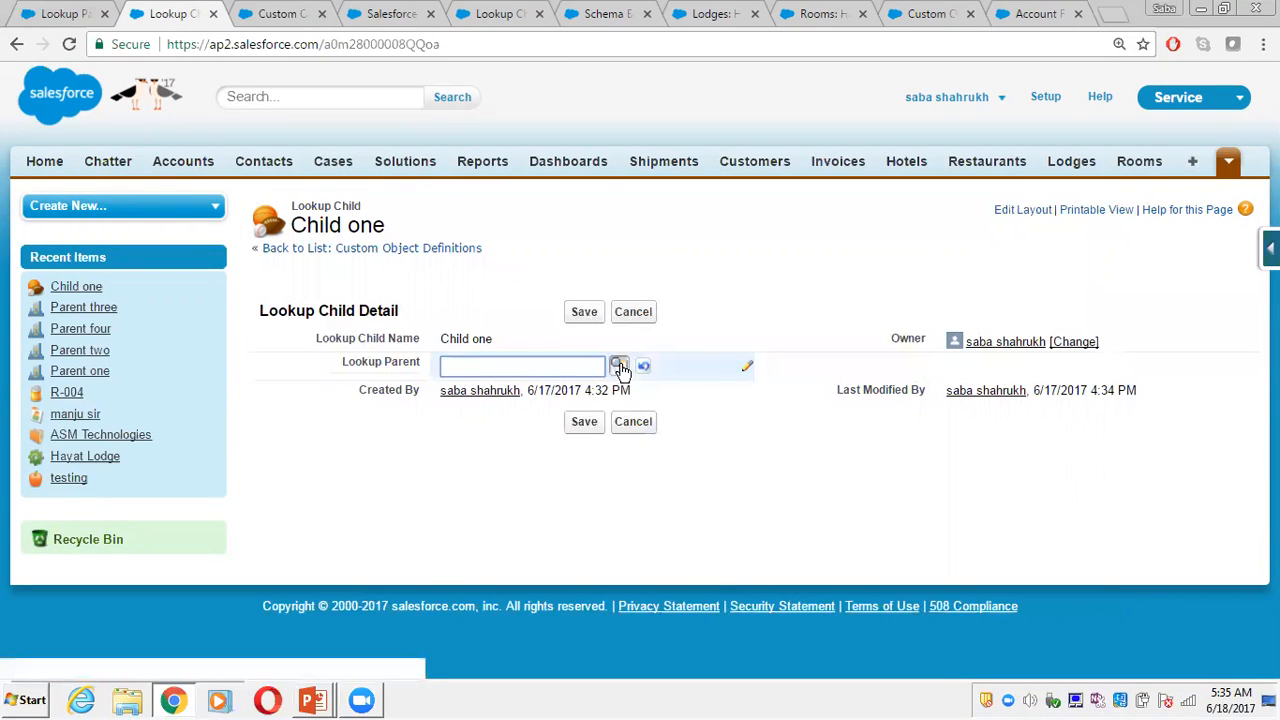
pyautogui.click(619, 366)
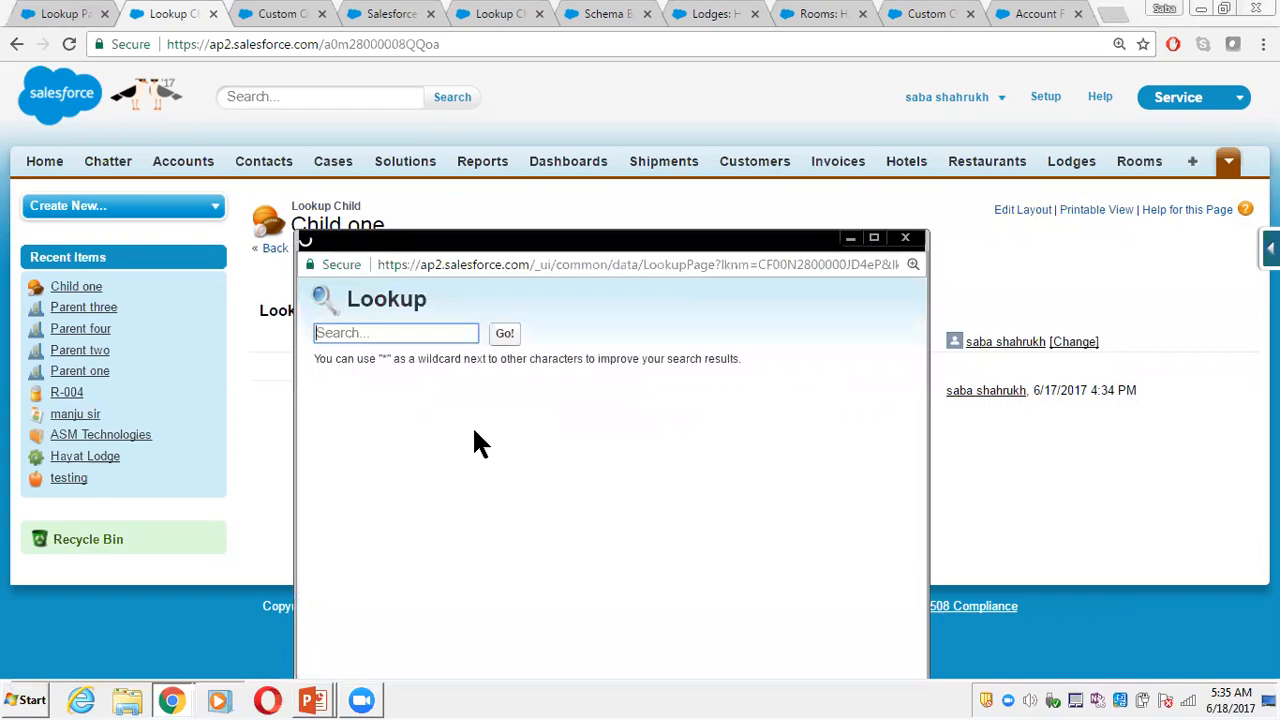
pyautogui.click(346, 478)
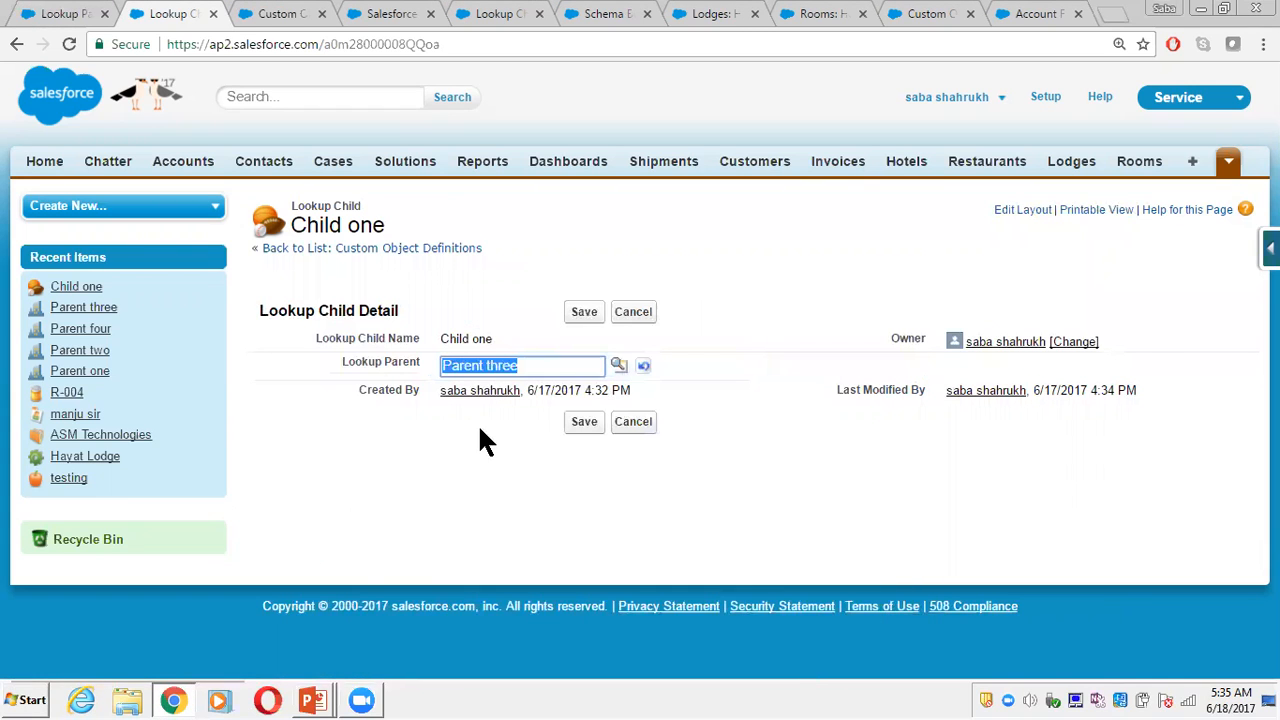
pyautogui.click(584, 312)
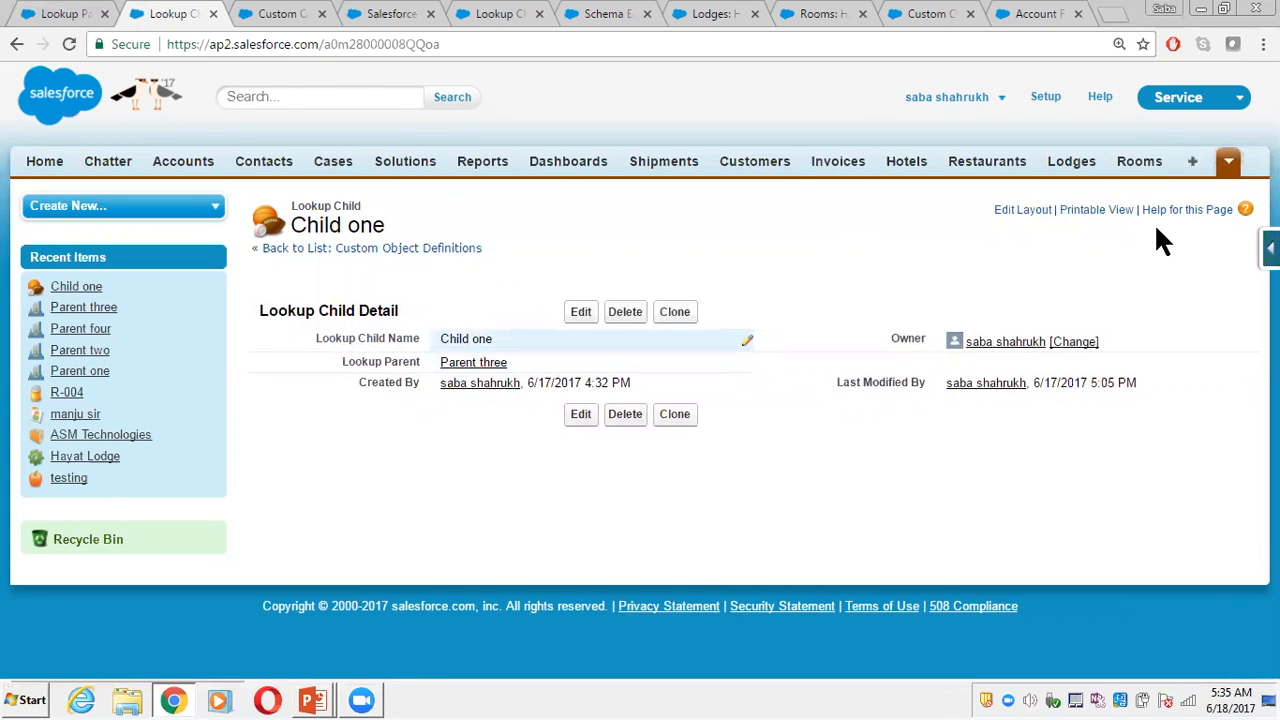
pyautogui.click(1270, 248)
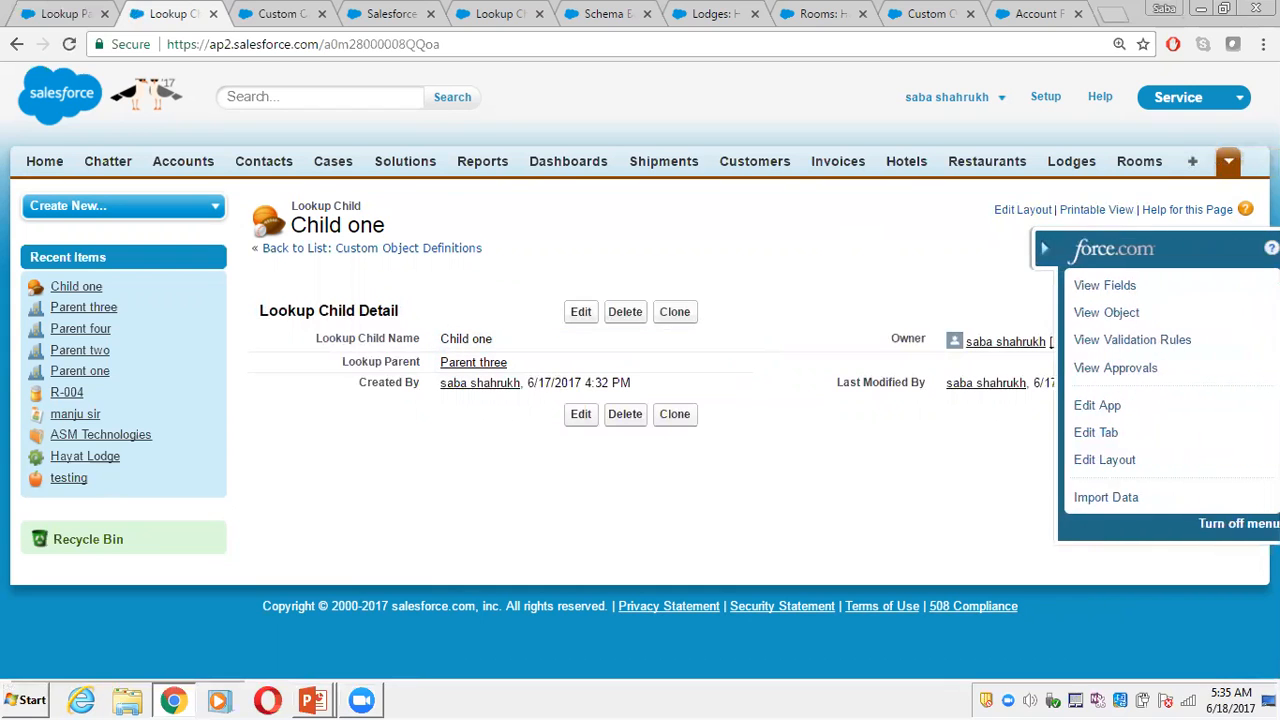
pyautogui.click(1109, 284)
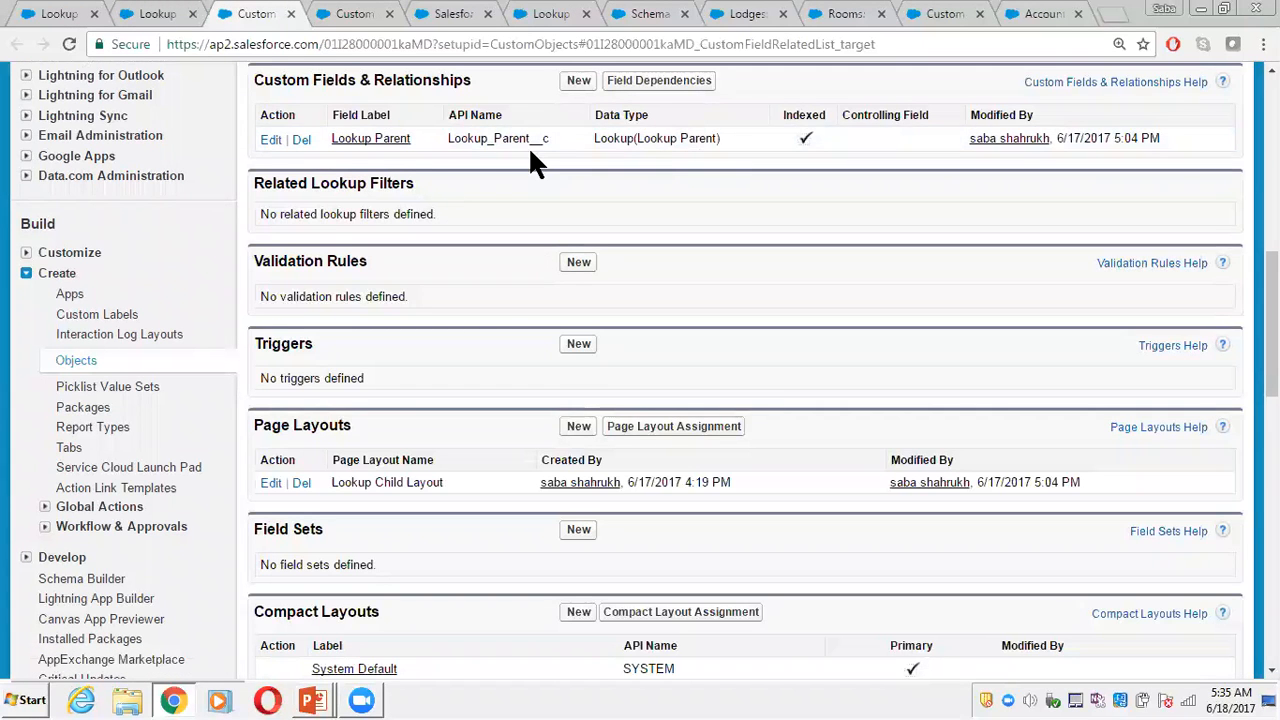
pyautogui.click(272, 140)
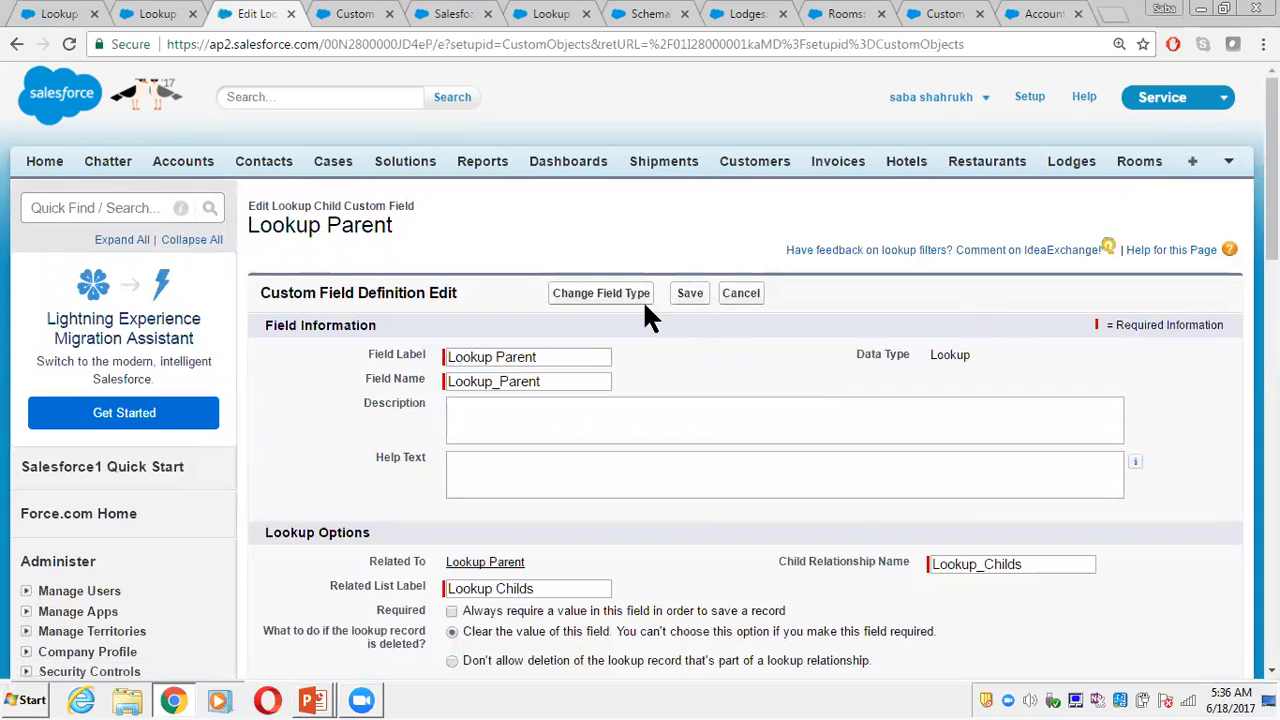
pyautogui.click(605, 294)
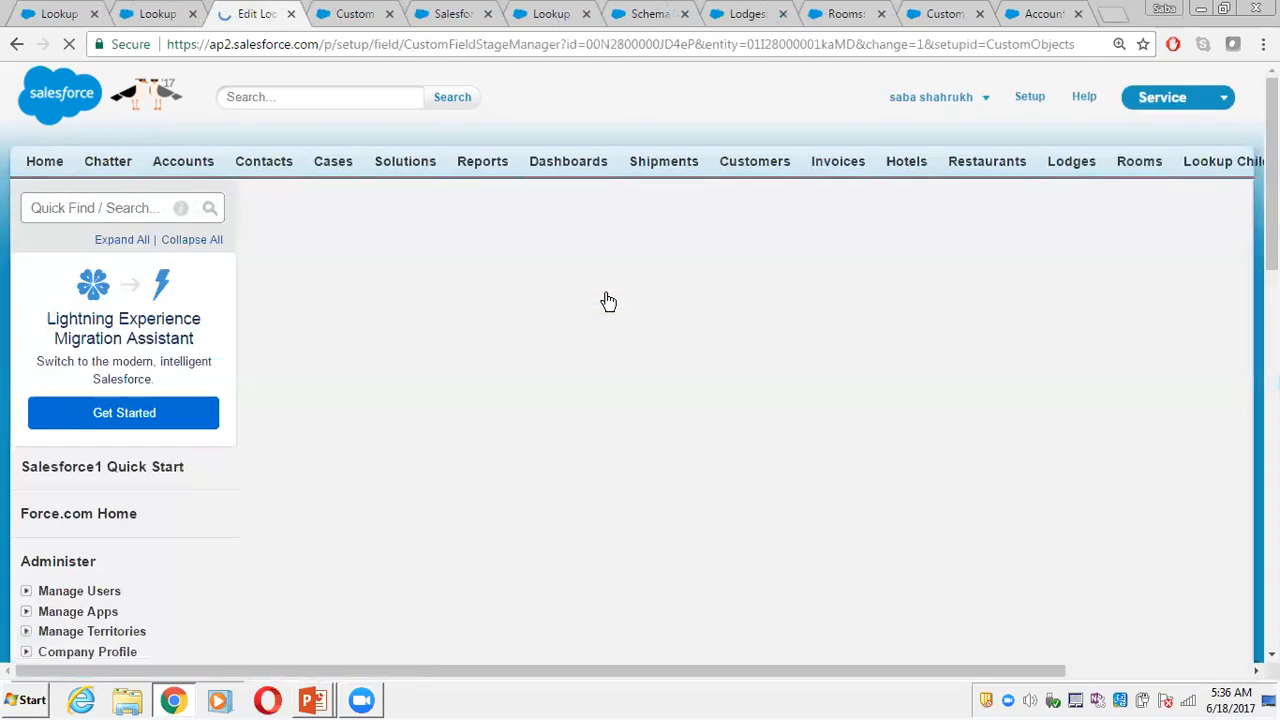
pyautogui.click(19, 46)
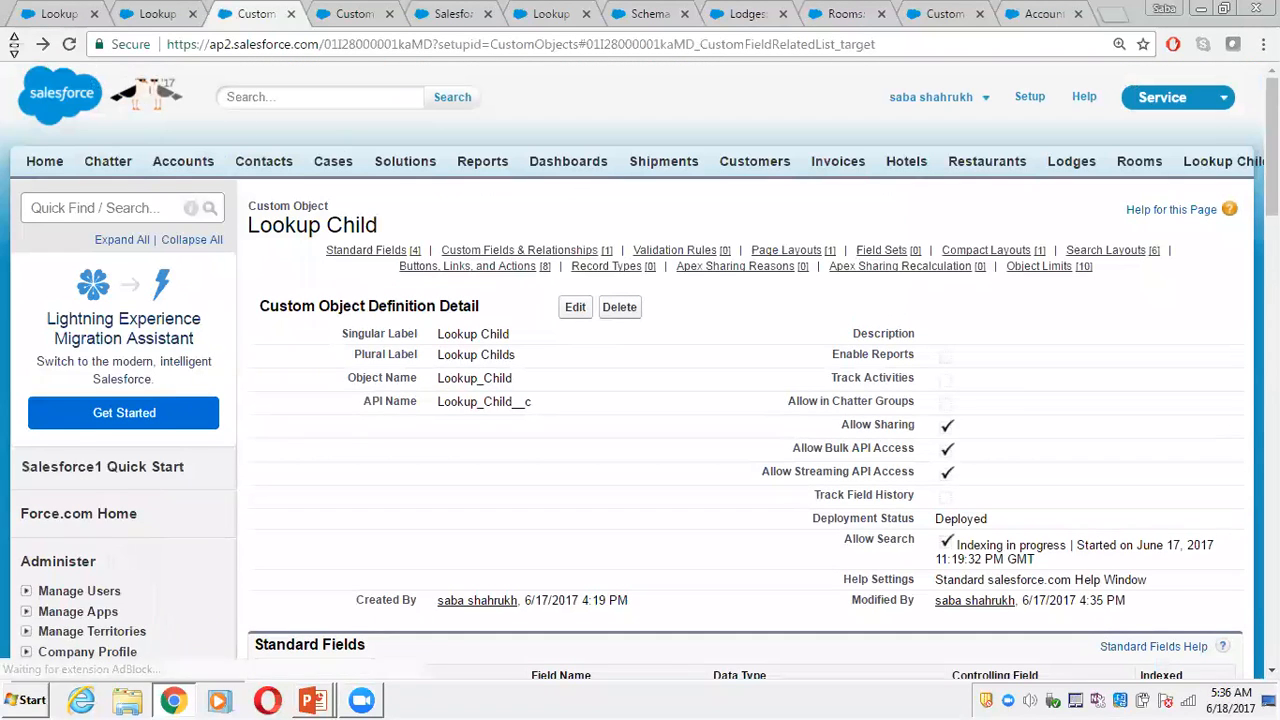
pyautogui.click(155, 20)
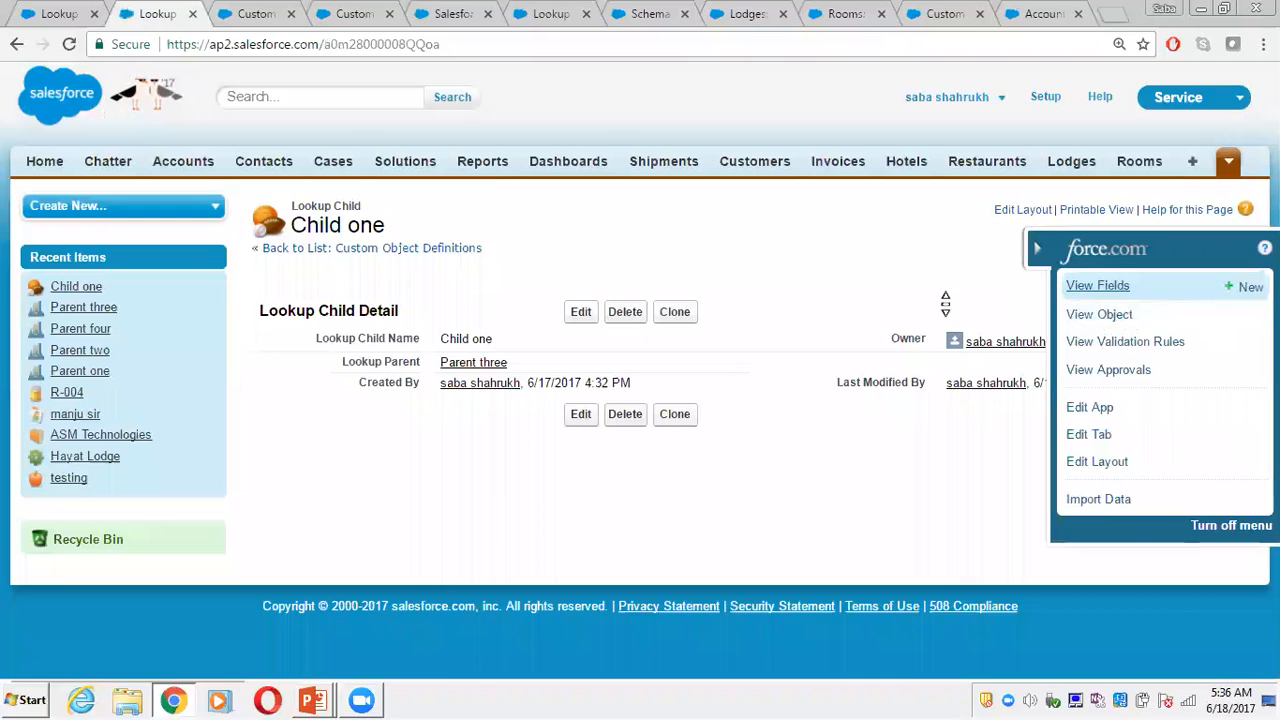
# - Edit Lookup Child's Lookup Parent field, change its type to Master-Detail Relationship and continue to its label and name settings
pyautogui.click(1080, 288)
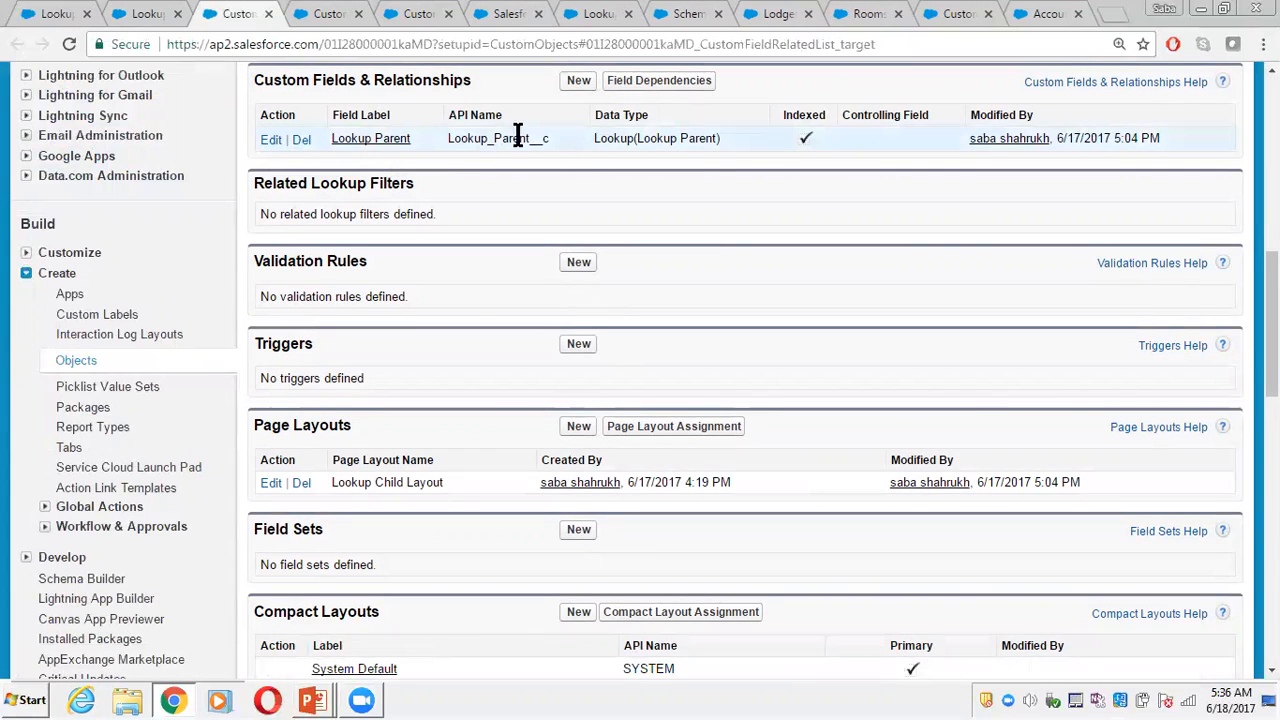
pyautogui.click(268, 140)
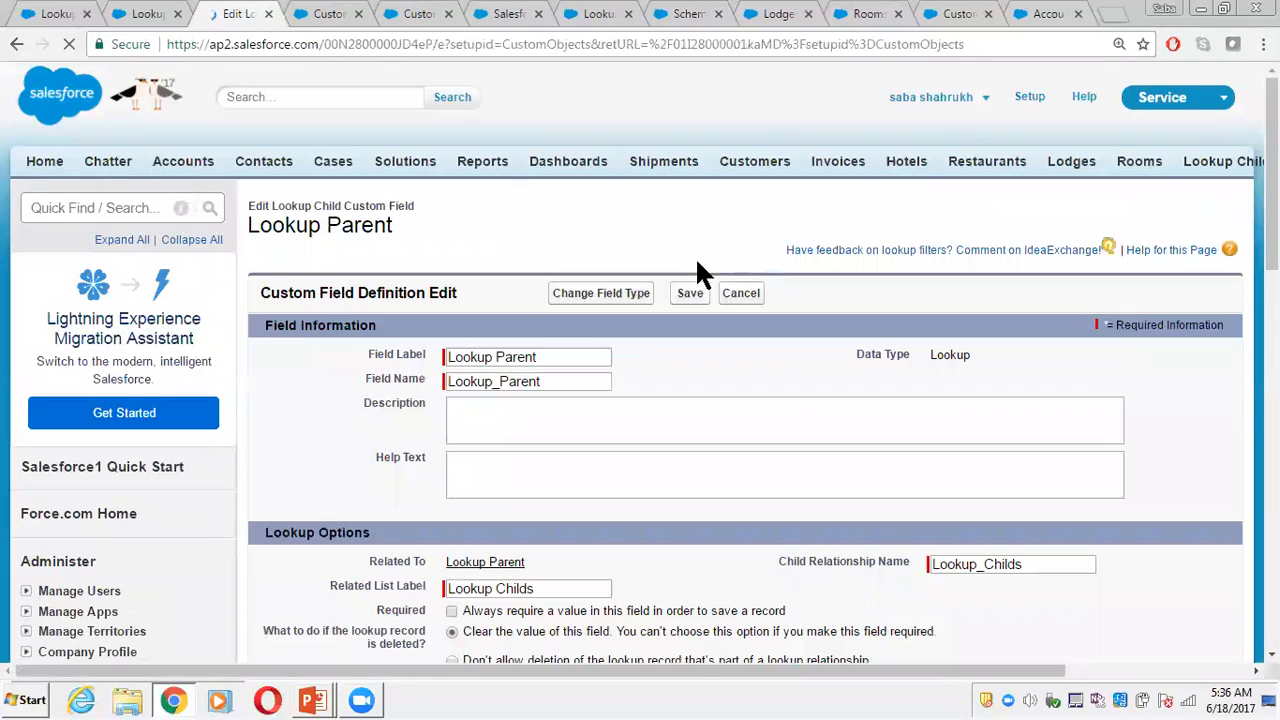
pyautogui.click(590, 298)
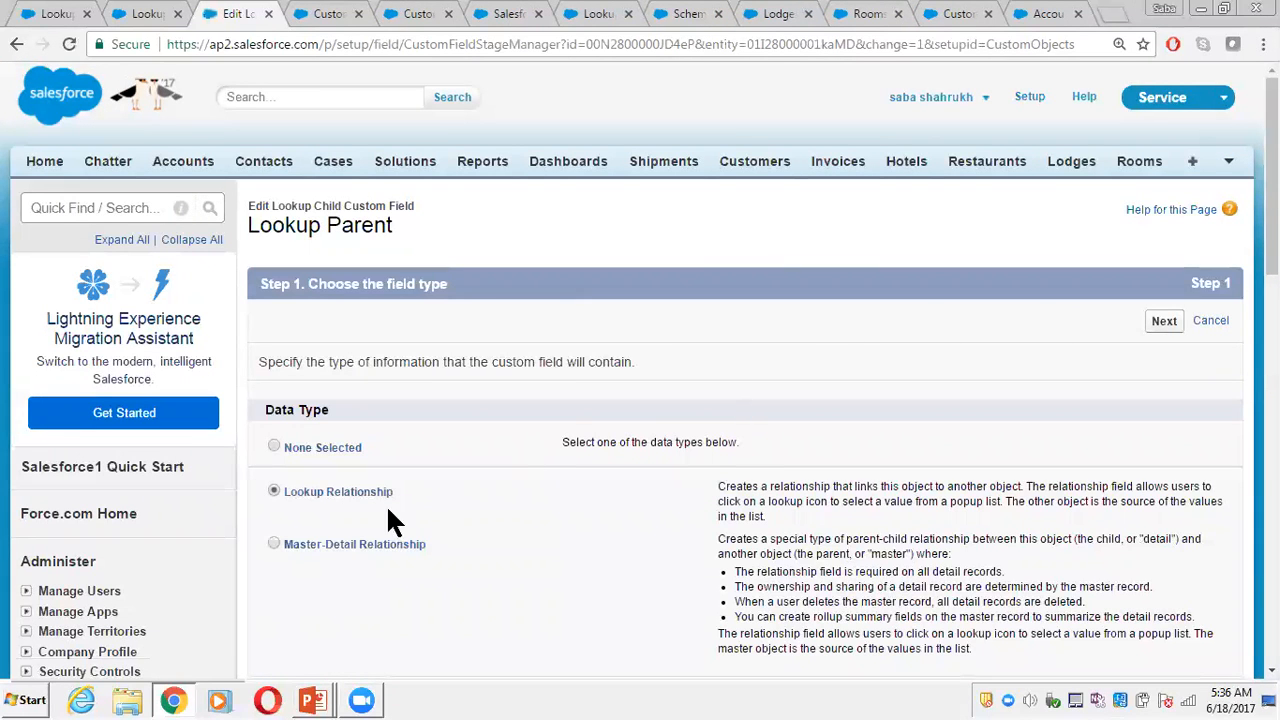
pyautogui.click(269, 545)
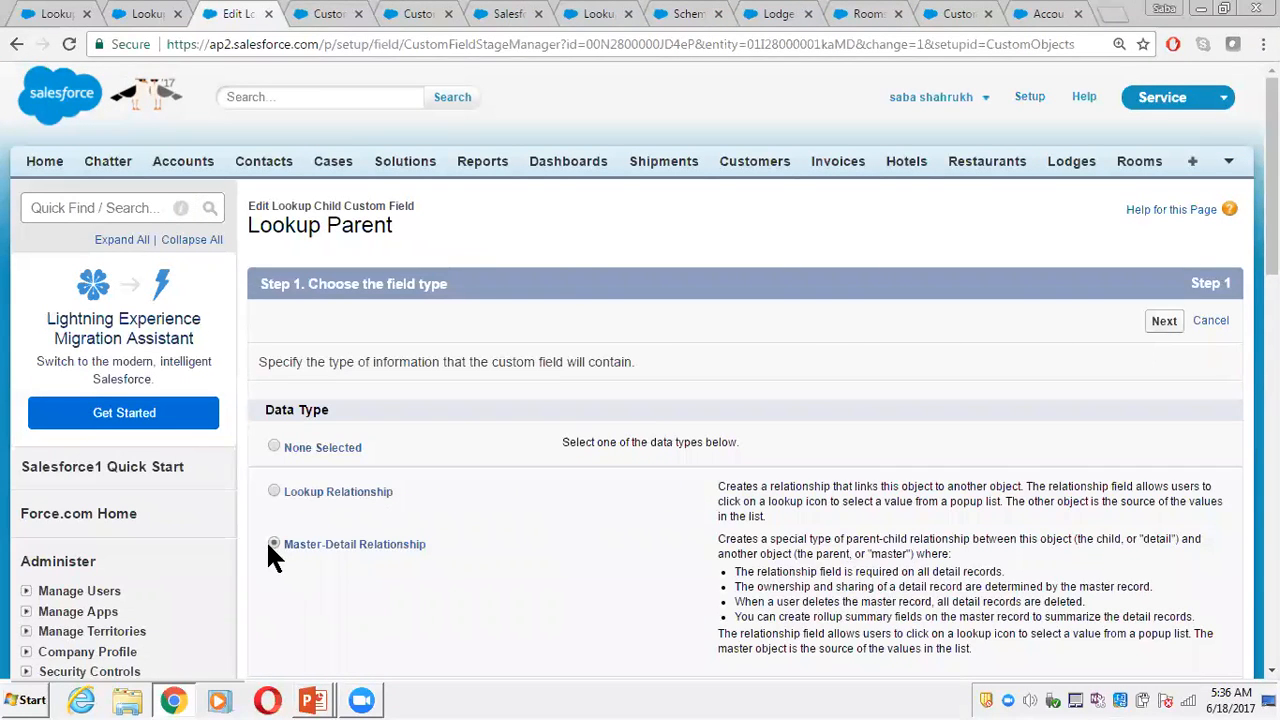
pyautogui.click(1158, 322)
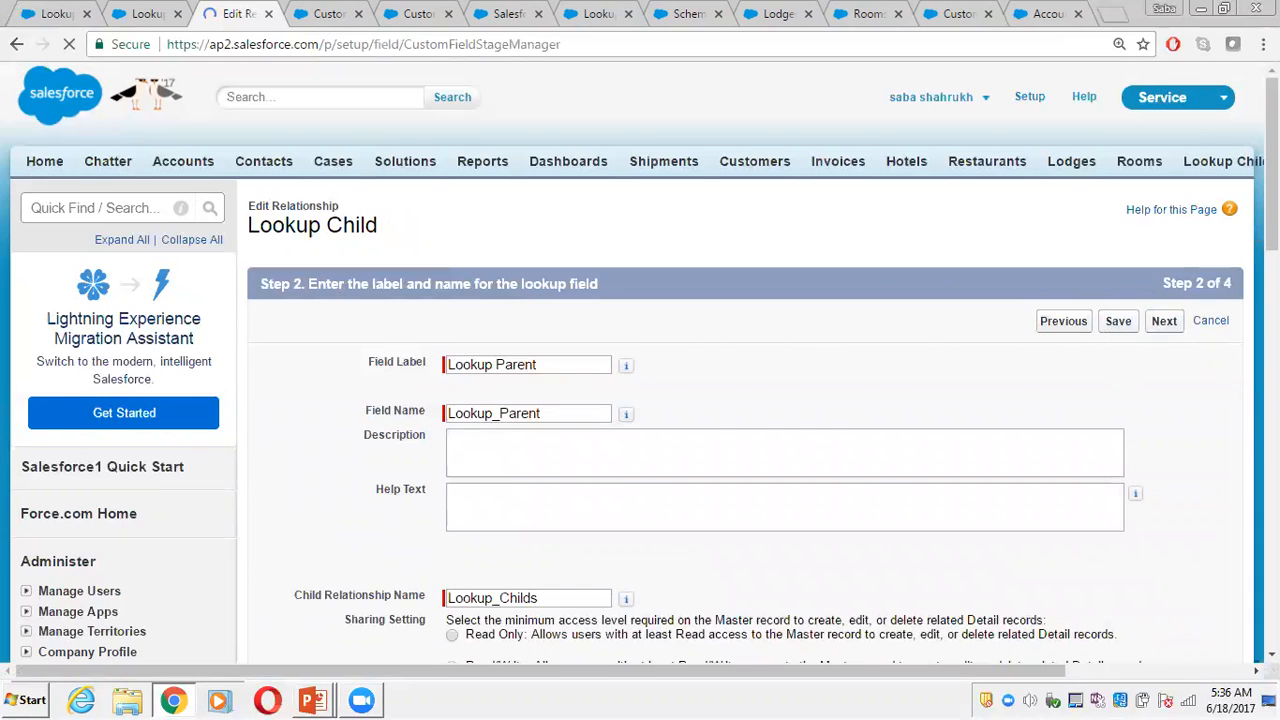
# - Save the master-detail field with its default name and Read/Write sharing setting, and check its data type among the custom fields
pyautogui.scroll(-4, 986, 346)
pyautogui.scroll(2, 986, 346)
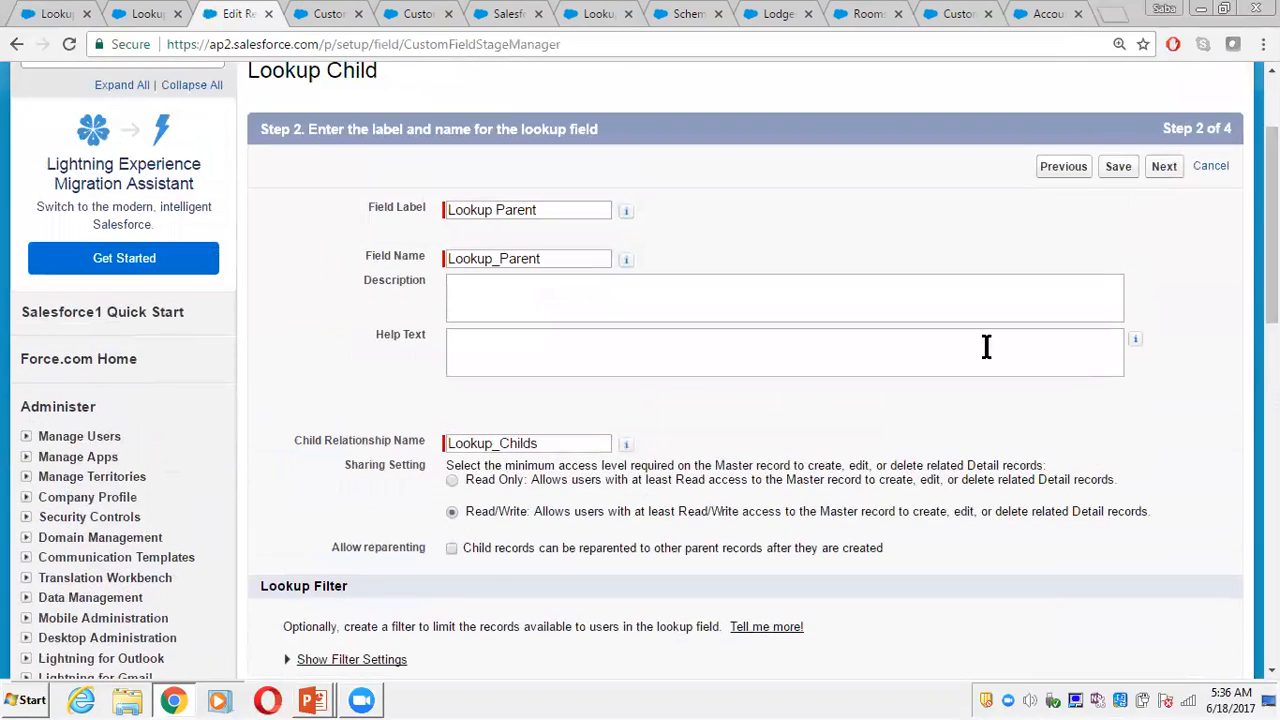
pyautogui.click(1119, 171)
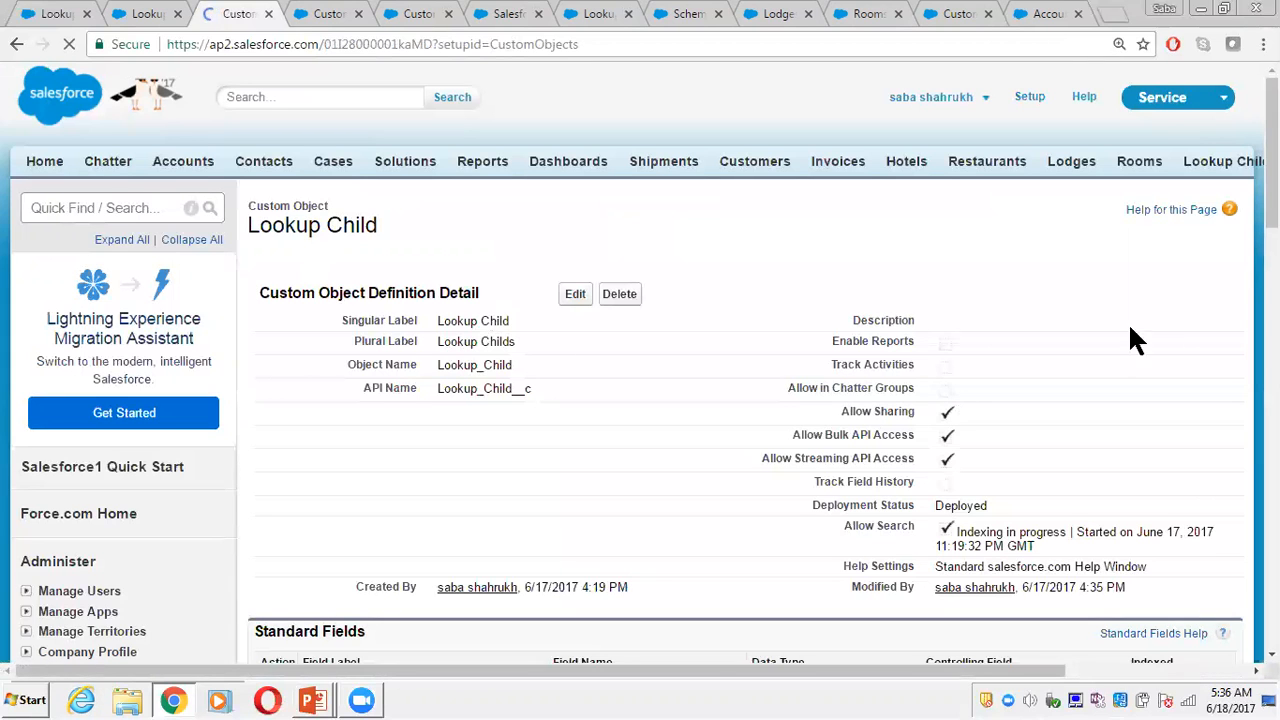
pyautogui.scroll(-2, 1130, 328)
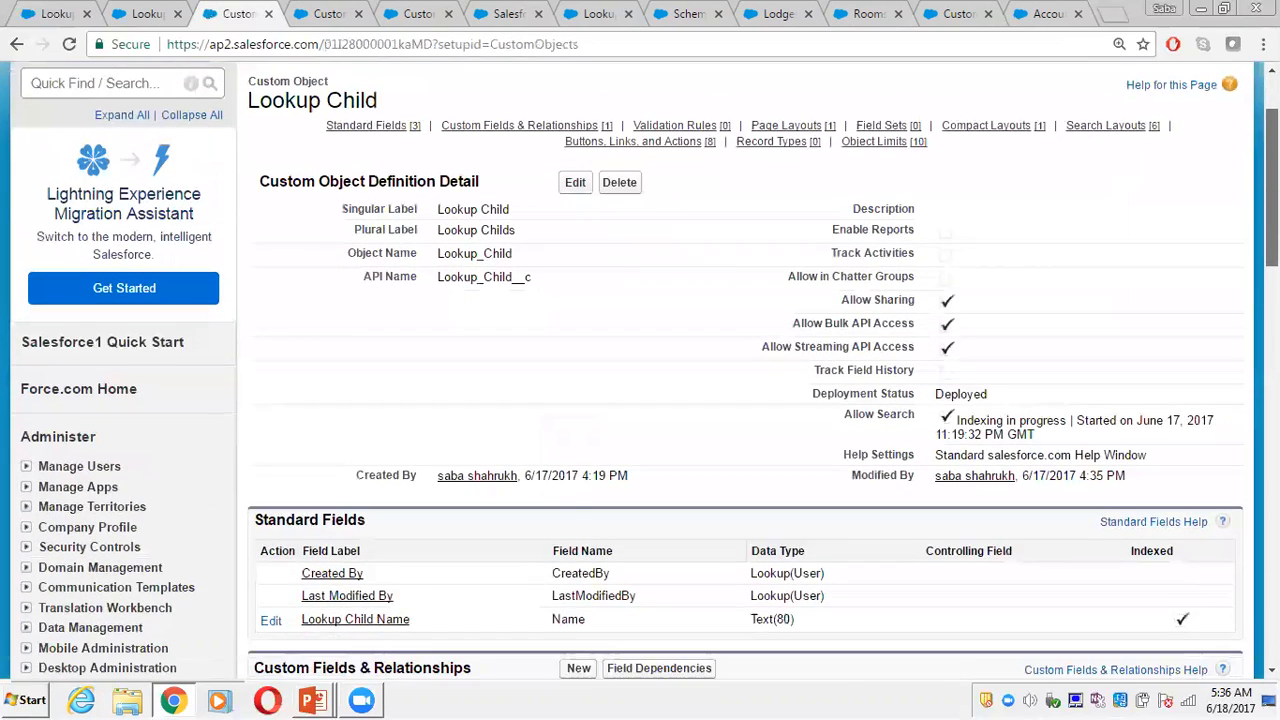
pyautogui.scroll(-4, 886, 348)
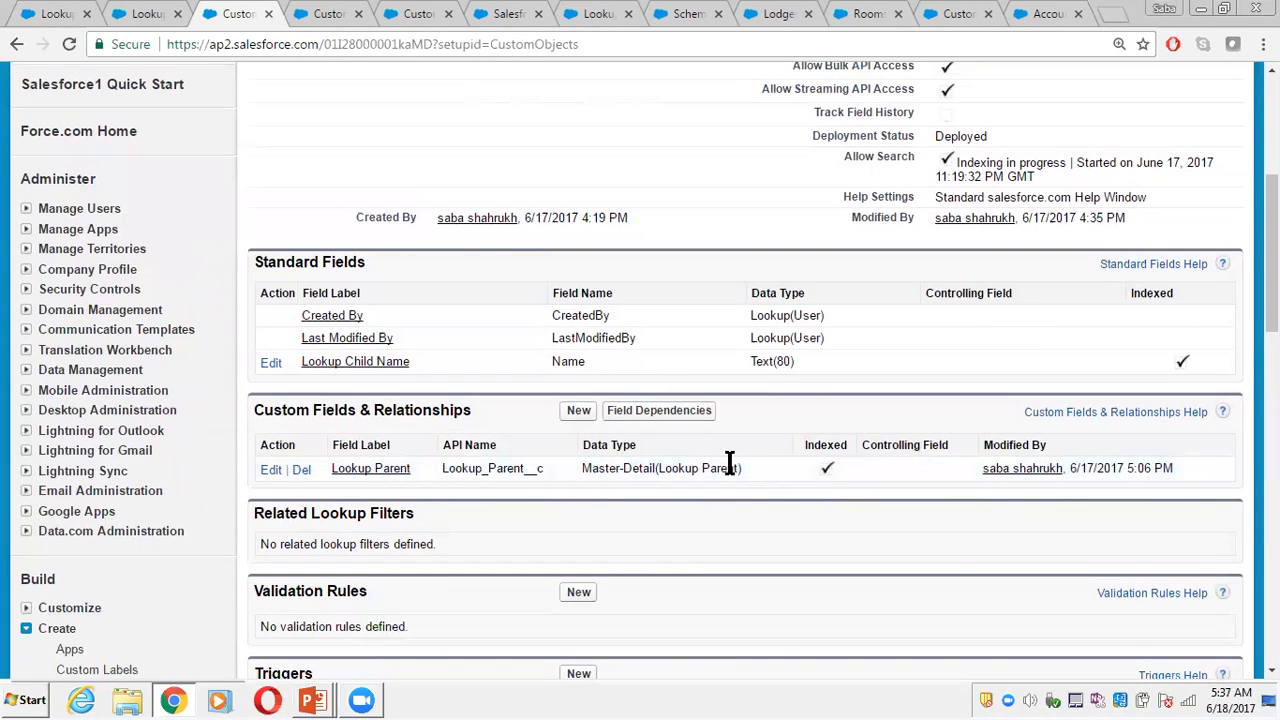
pyautogui.scroll(4, 757, 463)
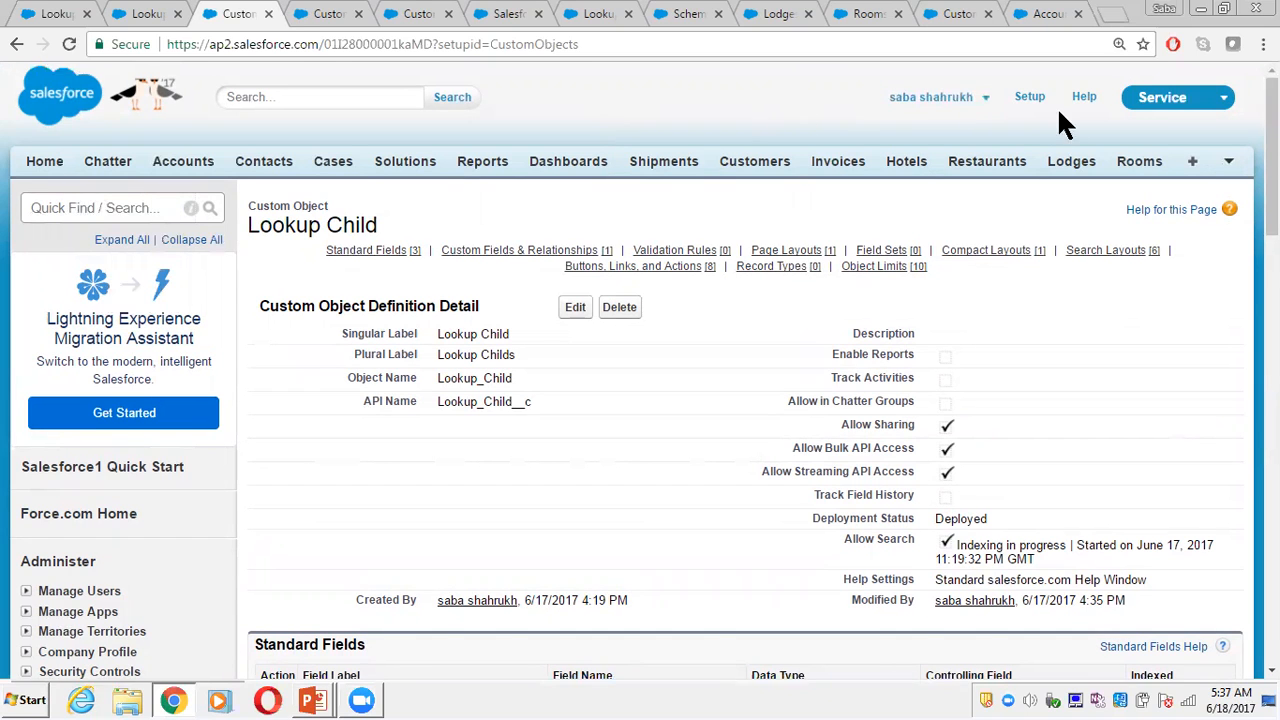
# - Start a new custom object with Child MD as both its label and plural label
pyautogui.moveTo(595, 265)
pyautogui.scroll(-3, 597, 270)
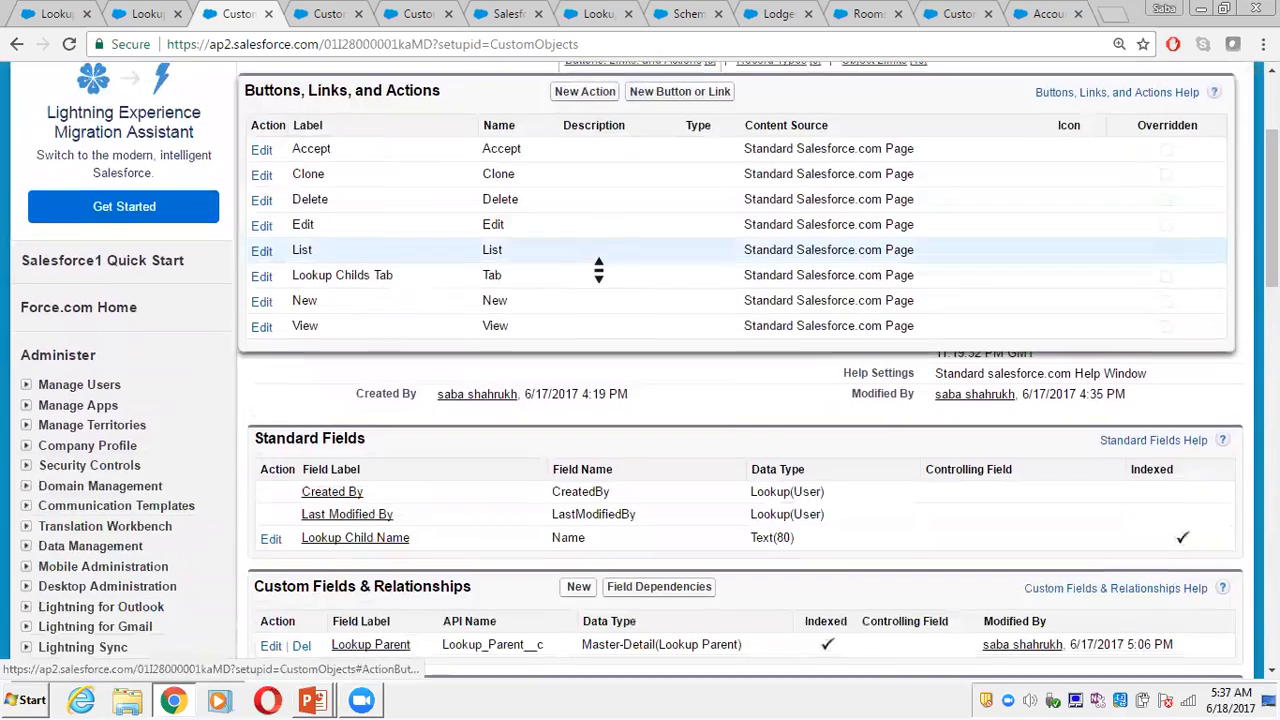
pyautogui.scroll(-5, 597, 268)
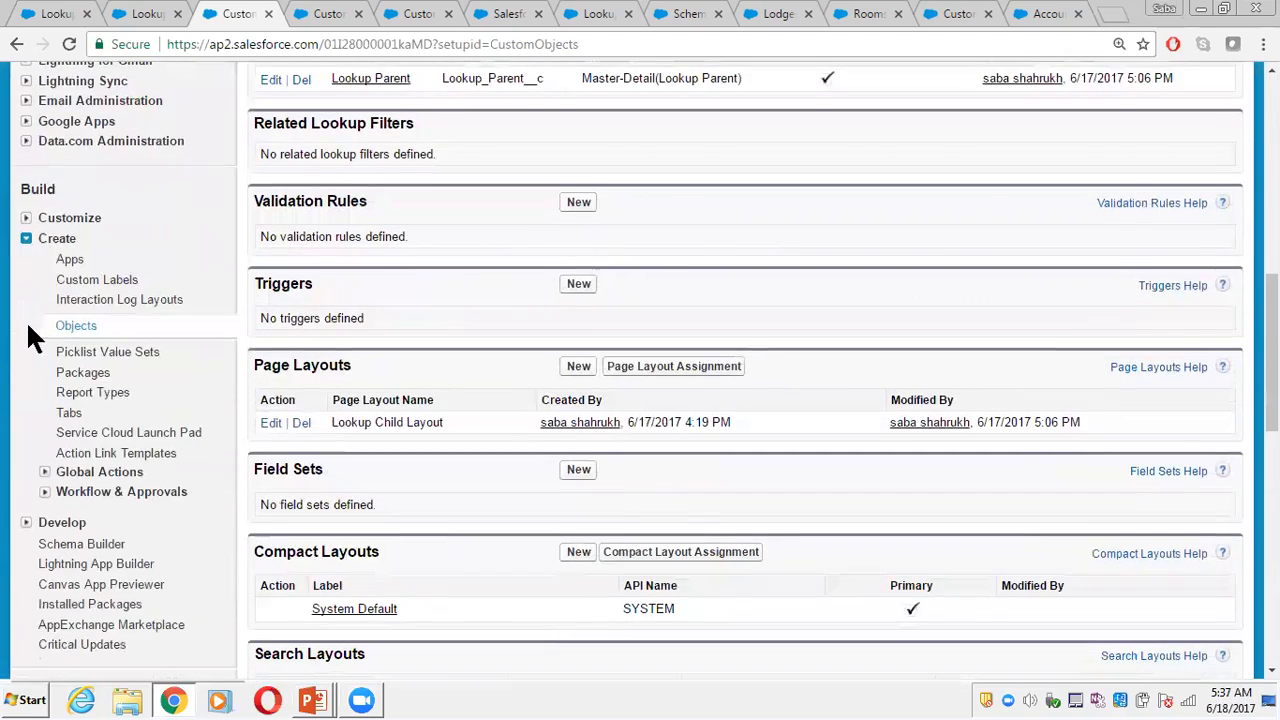
pyautogui.click(70, 326)
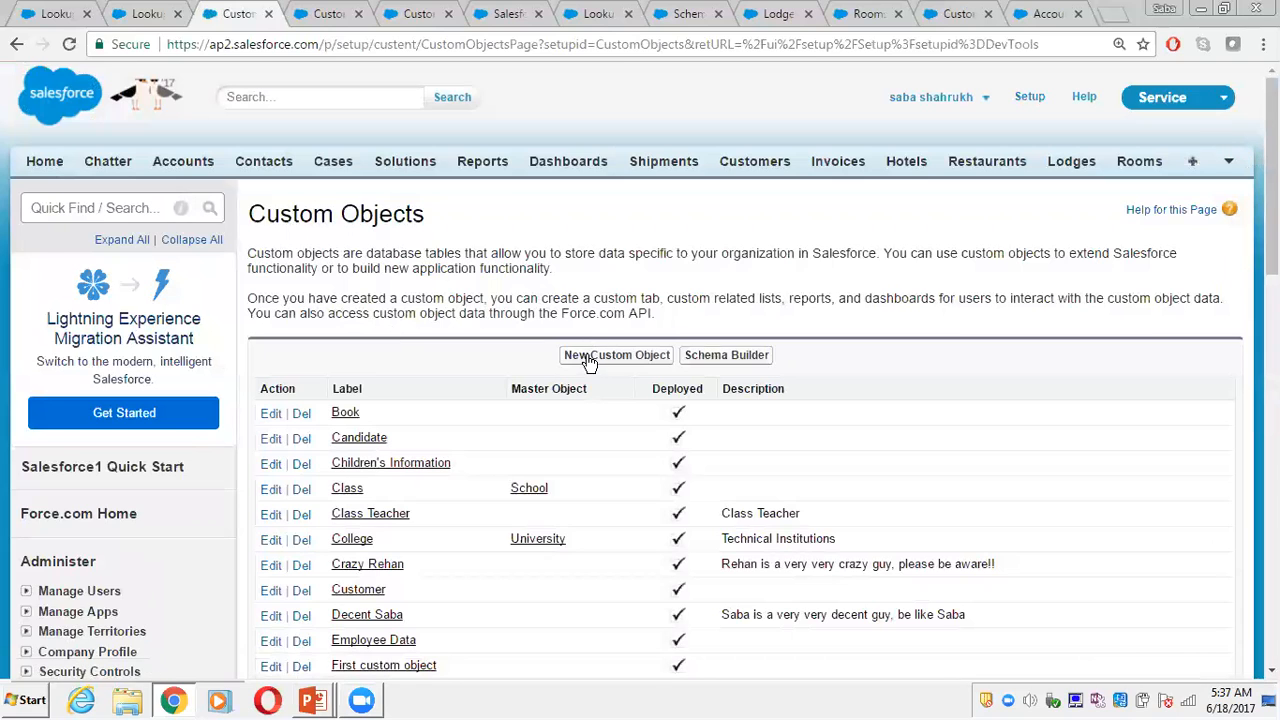
pyautogui.click(590, 358)
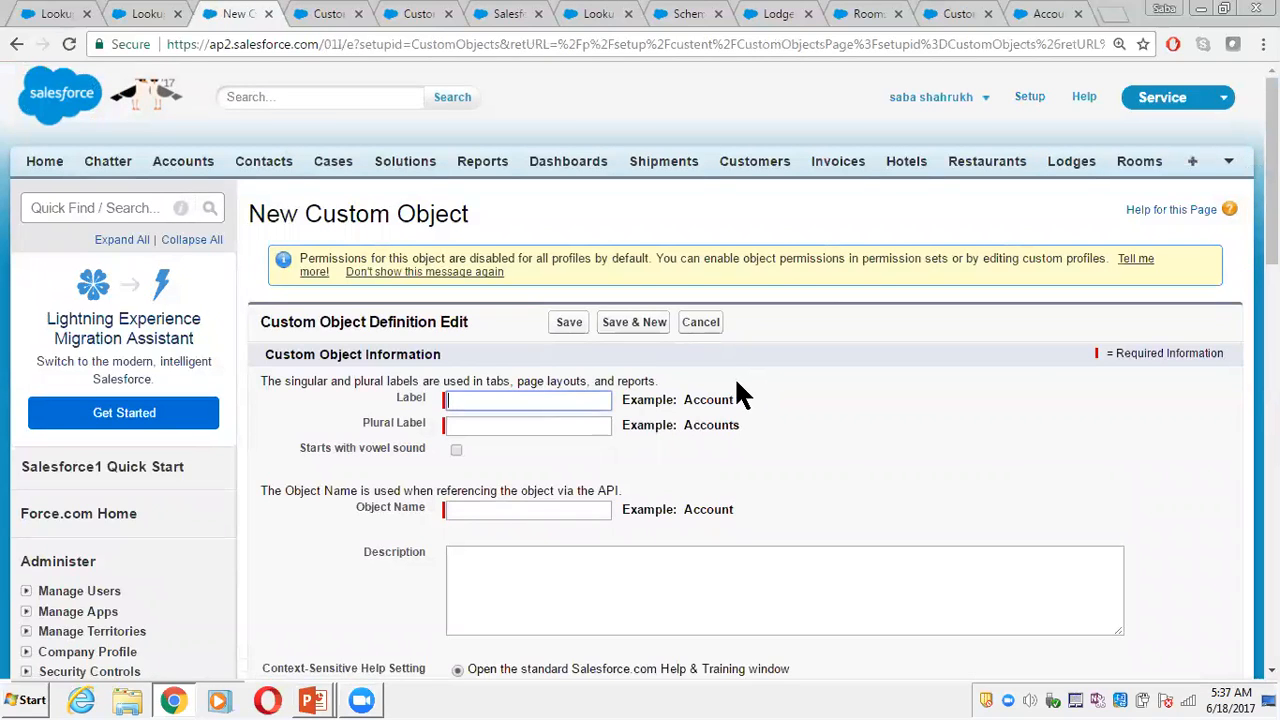
pyautogui.write('Child MD')
pyautogui.press('Tab')
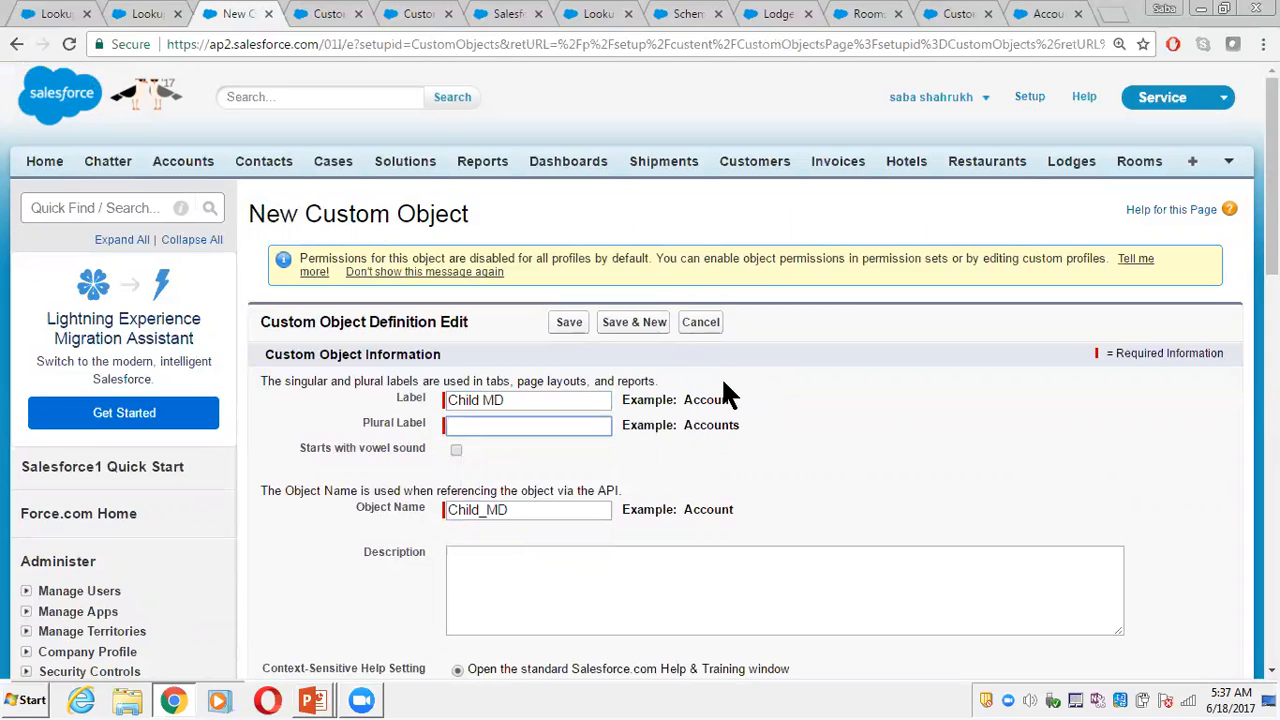
pyautogui.click(568, 397)
pyautogui.hotkey('ctrl', 'a')
pyautogui.hotkey('ctrl', 'c')
pyautogui.press('Tab')
pyautogui.hotkey('ctrl', 'v')
# - Allow search for the Child MD object, have the New Custom Tab Wizard launch after saving, and save the object
pyautogui.scroll(-5, 640, 370)
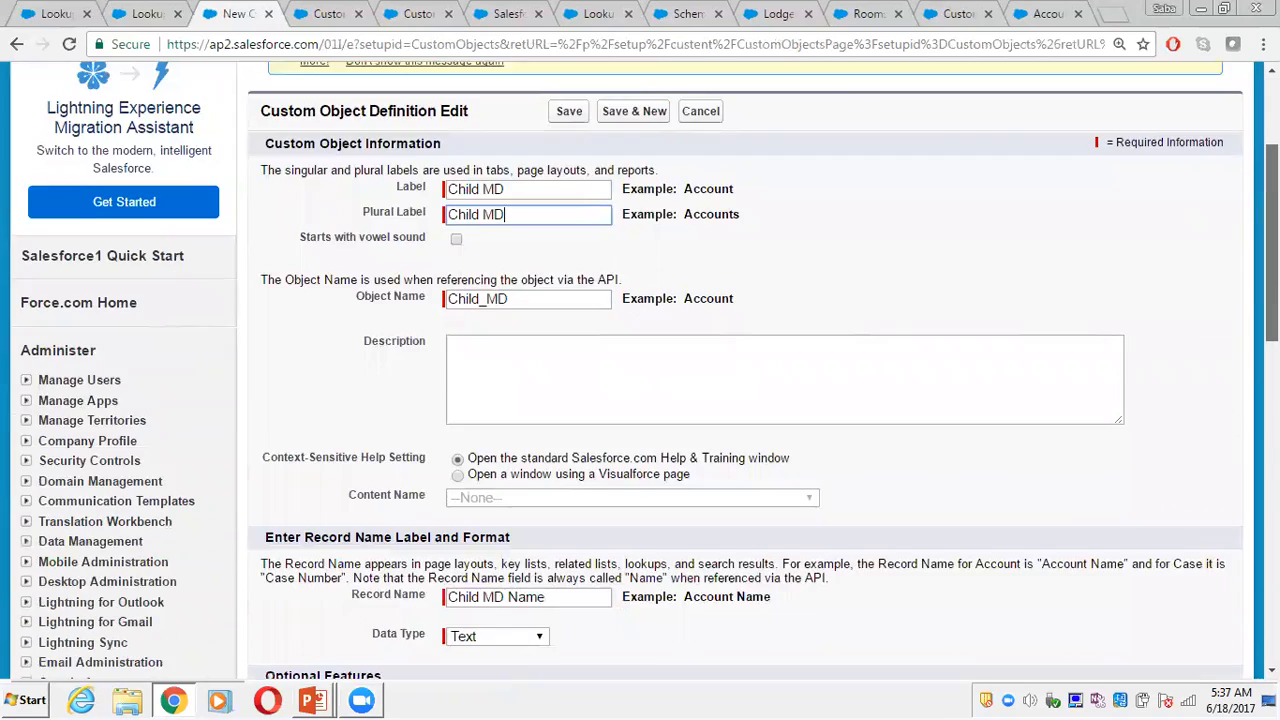
pyautogui.scroll(-4, 435, 580)
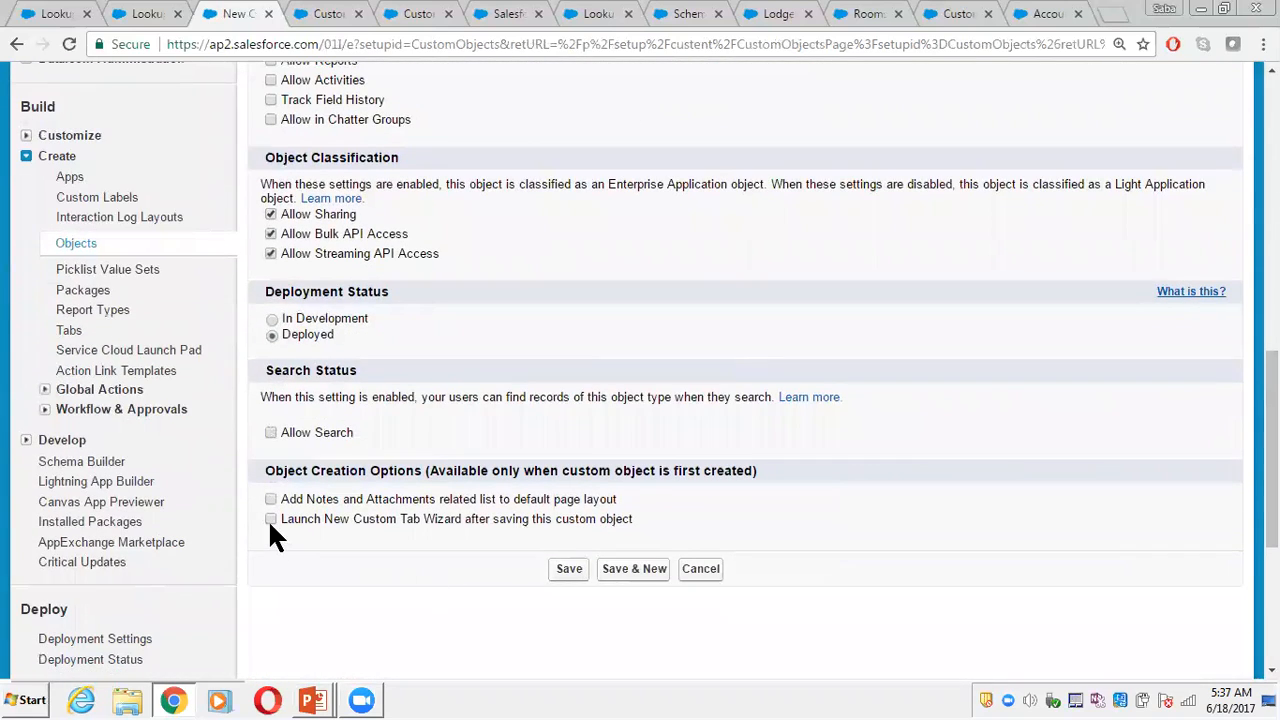
pyautogui.click(567, 568)
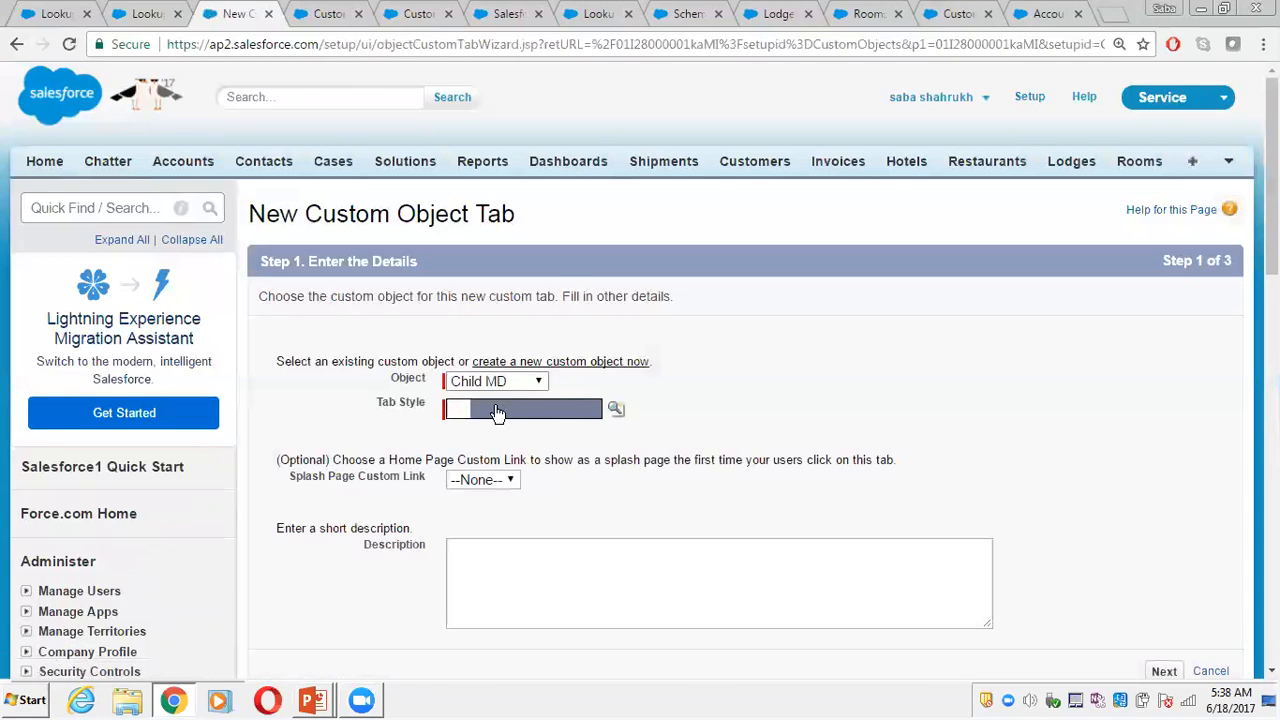
# - Choose the Car tab style for the Child MD tab and continue to the profile visibility settings
pyautogui.click(487, 408)
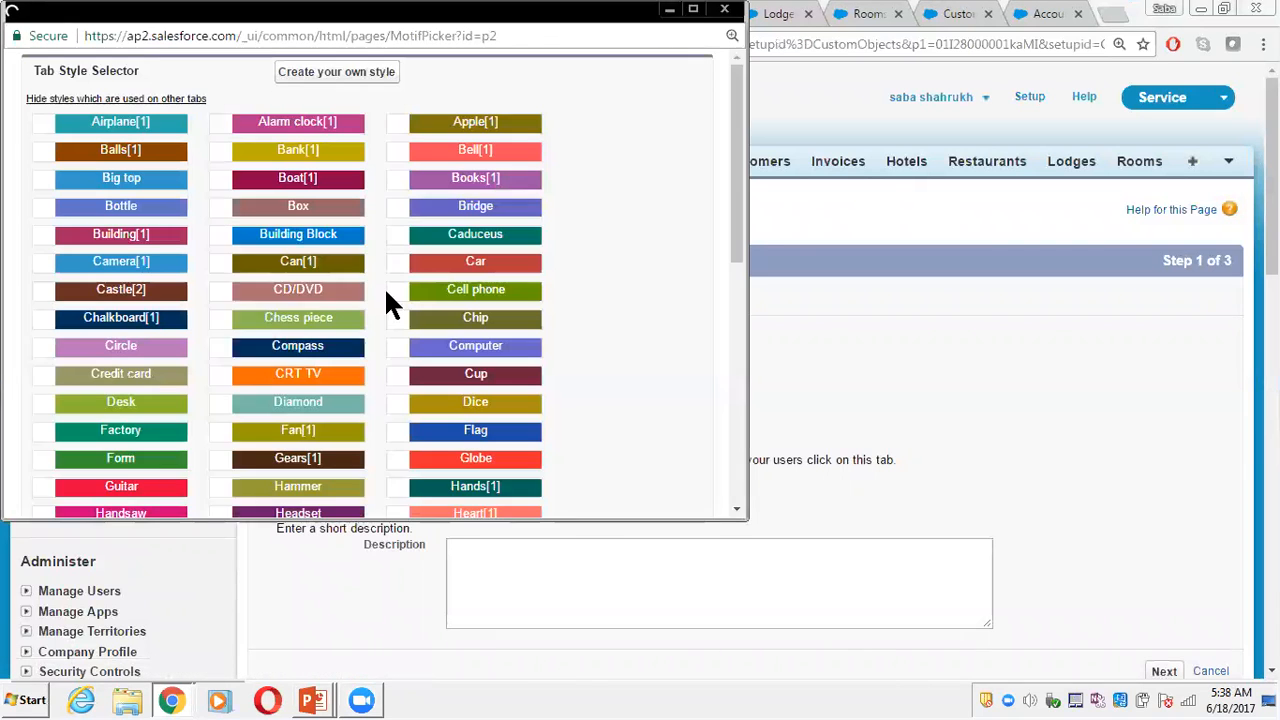
pyautogui.click(470, 261)
pyautogui.scroll(-4, 1166, 330)
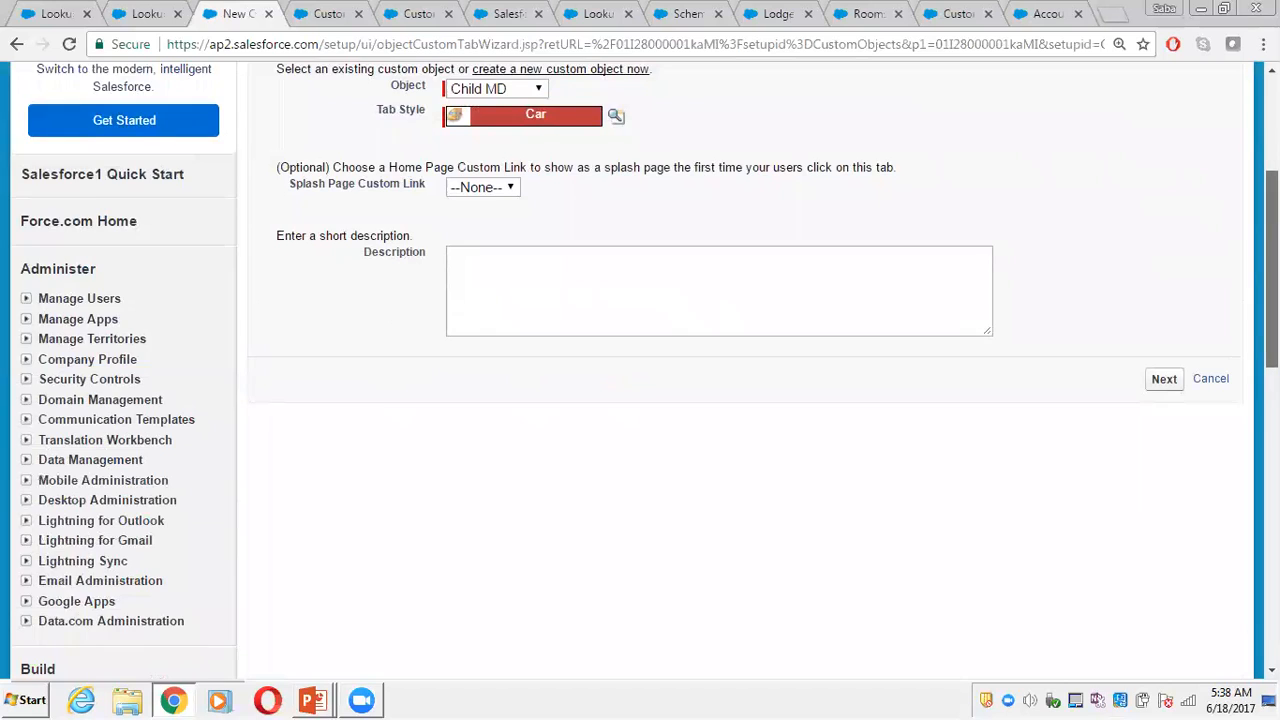
pyautogui.scroll(3, 1172, 340)
pyautogui.scroll(-1, 1163, 303)
pyautogui.click(1163, 436)
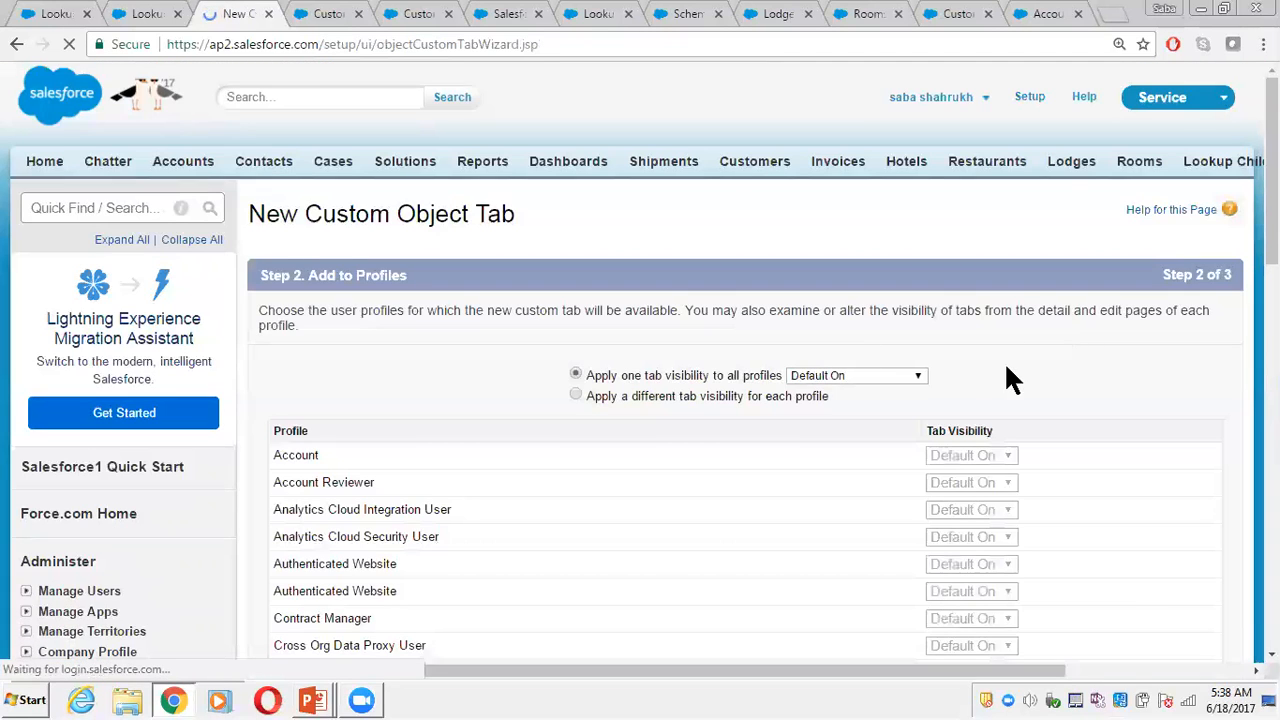
# - Keep the Child MD tab Default On for all profiles and included in all custom apps, and save it
pyautogui.scroll(-15, 1056, 400)
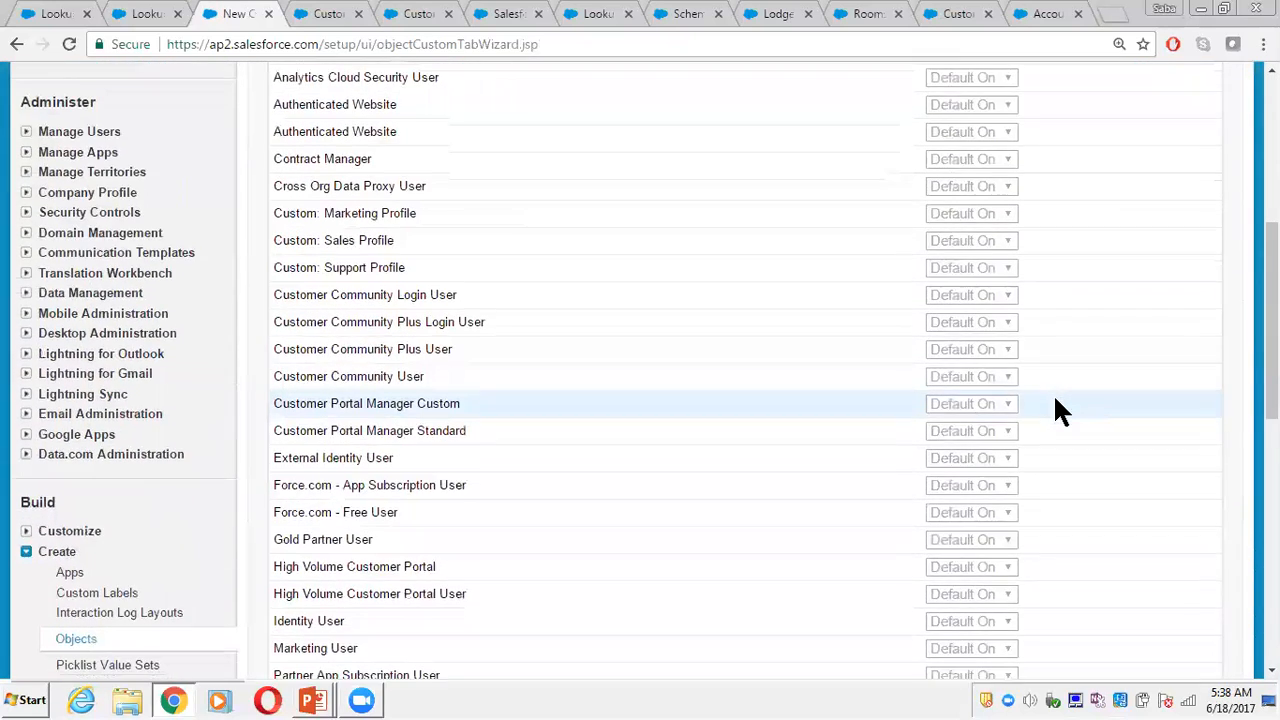
pyautogui.click(1164, 303)
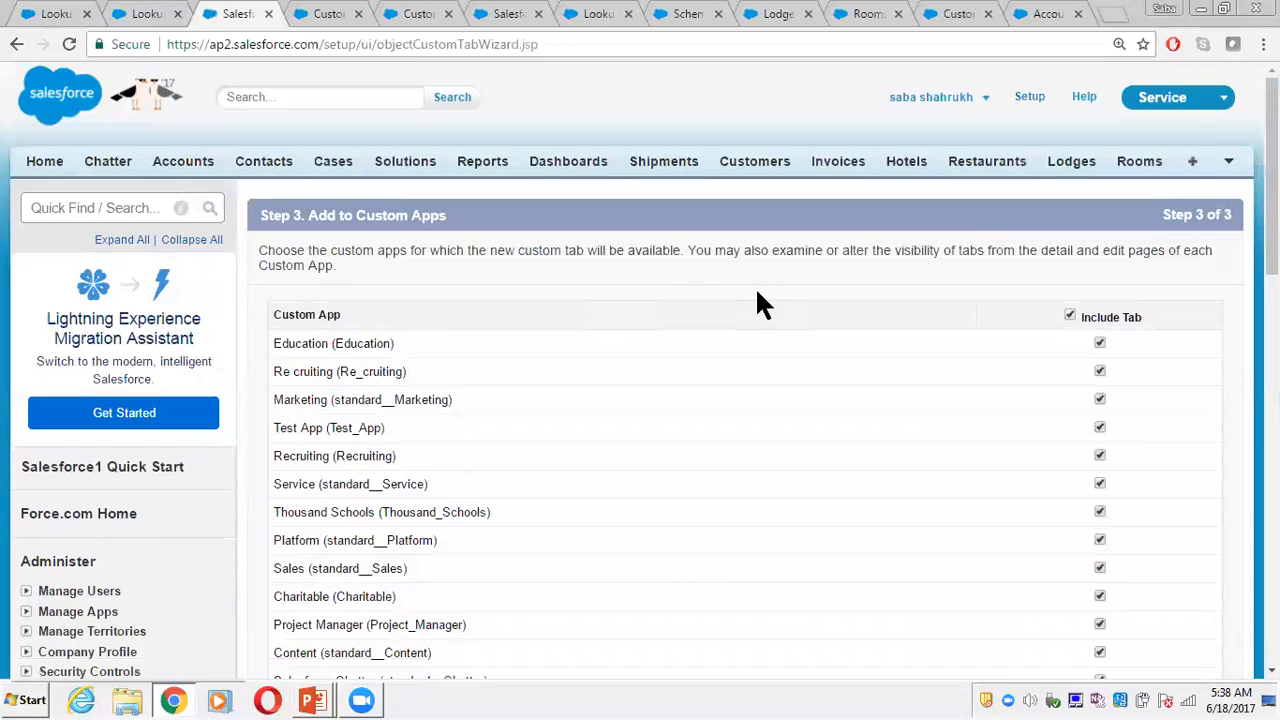
pyautogui.scroll(-2, 757, 294)
pyautogui.scroll(-5, 757, 295)
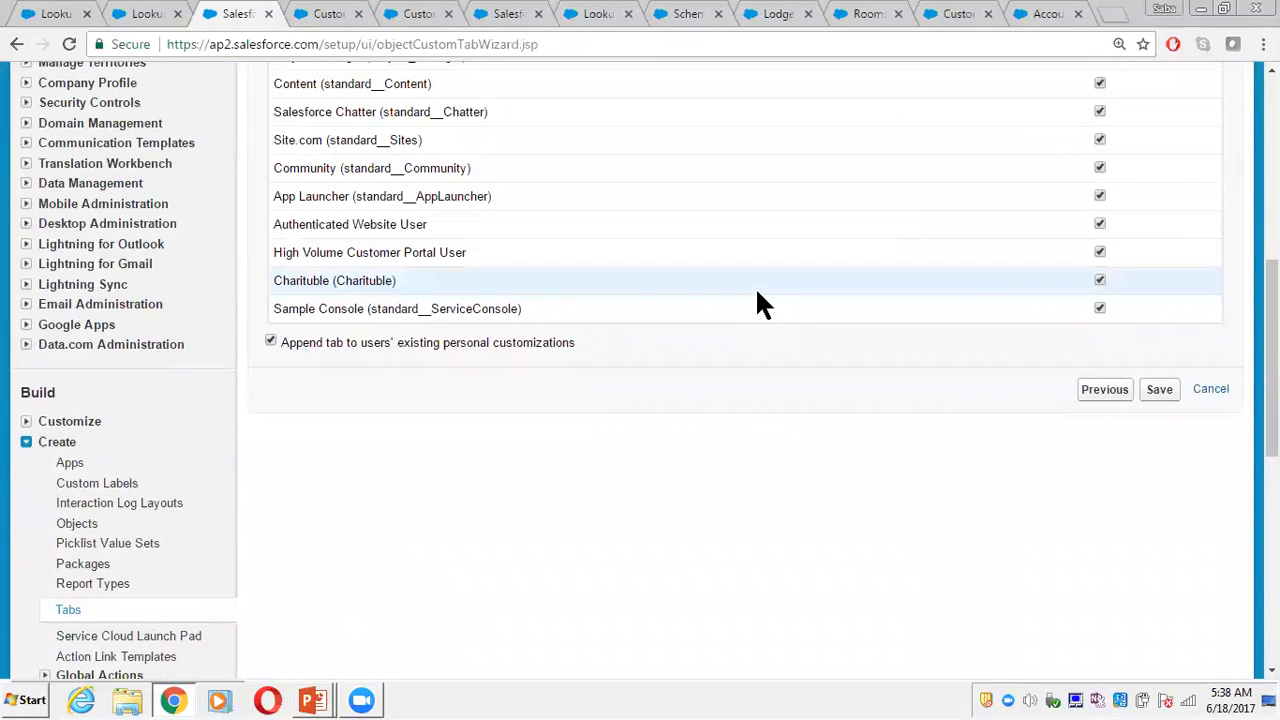
pyautogui.click(1153, 396)
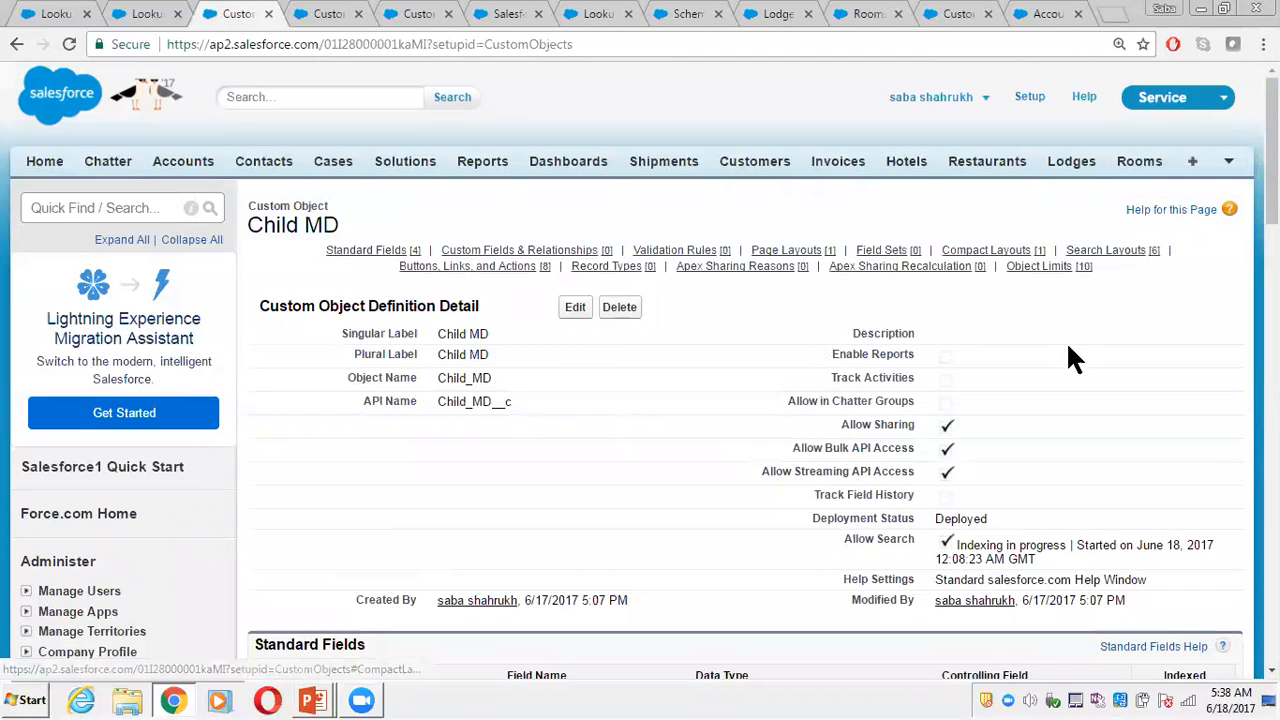
# - Go to the Child MD home page and start a new custom field on the Child MD object
pyautogui.click(1228, 161)
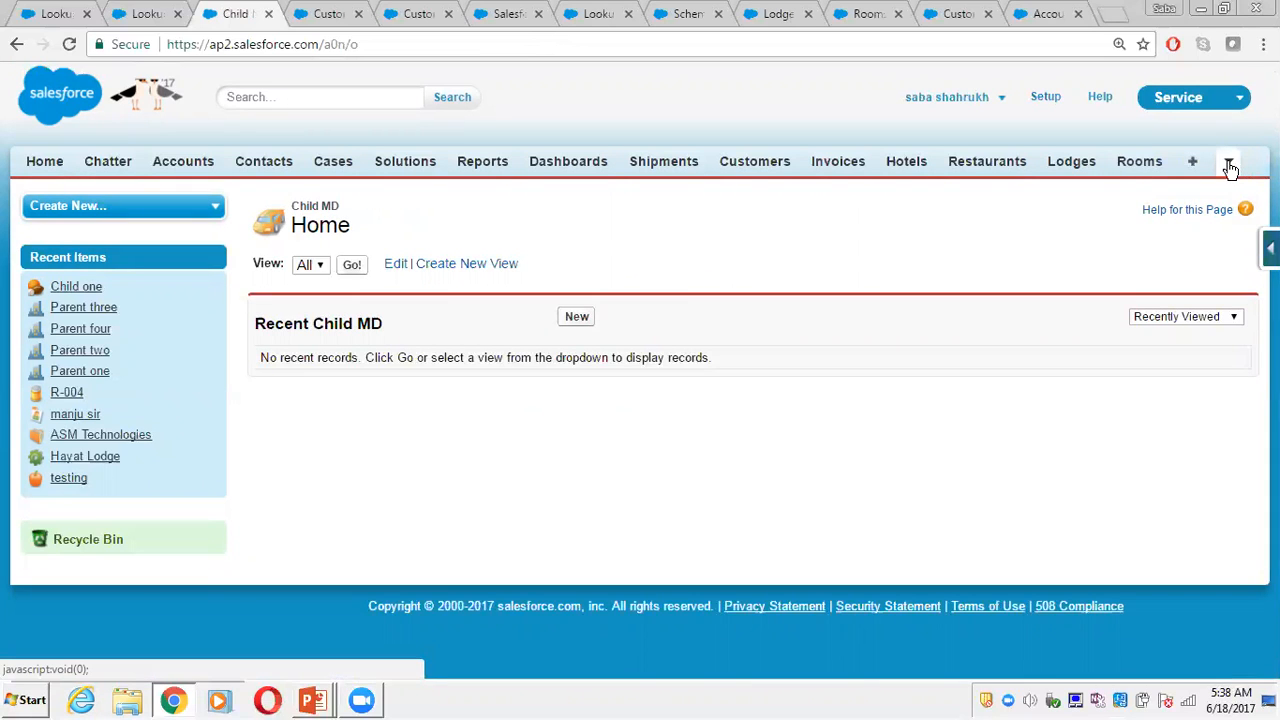
pyautogui.click(1230, 165)
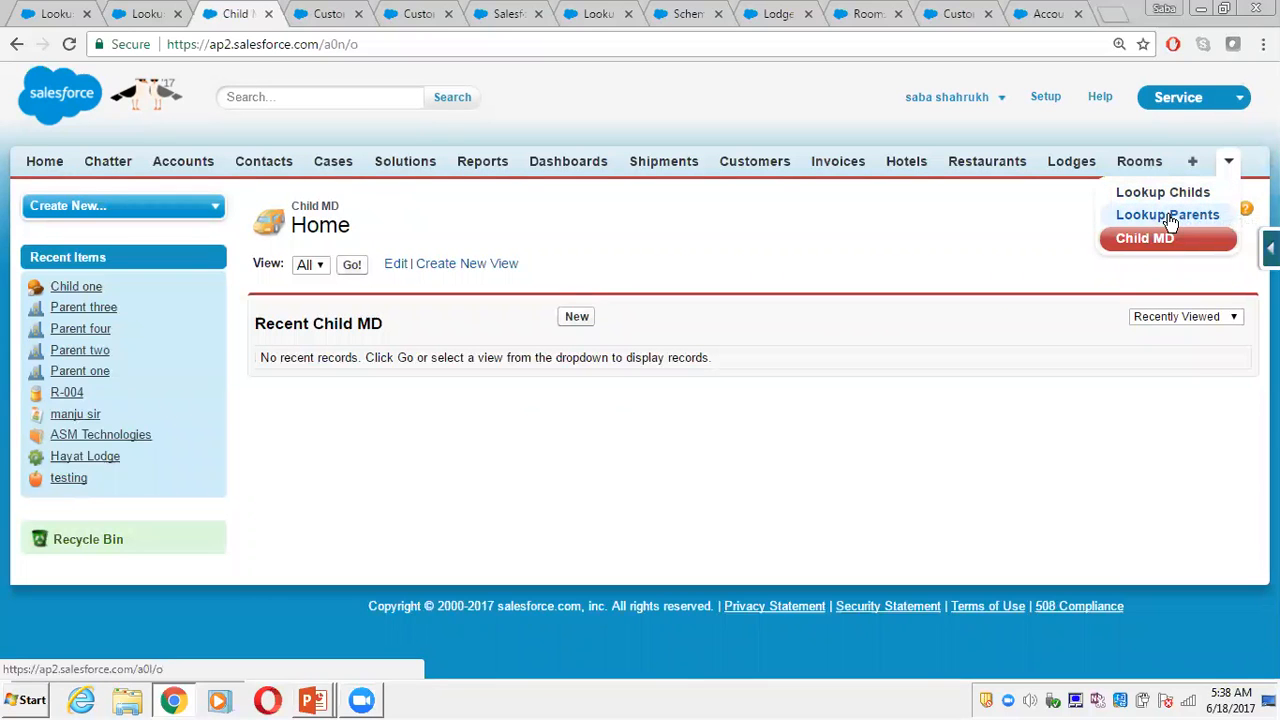
pyautogui.click(905, 264)
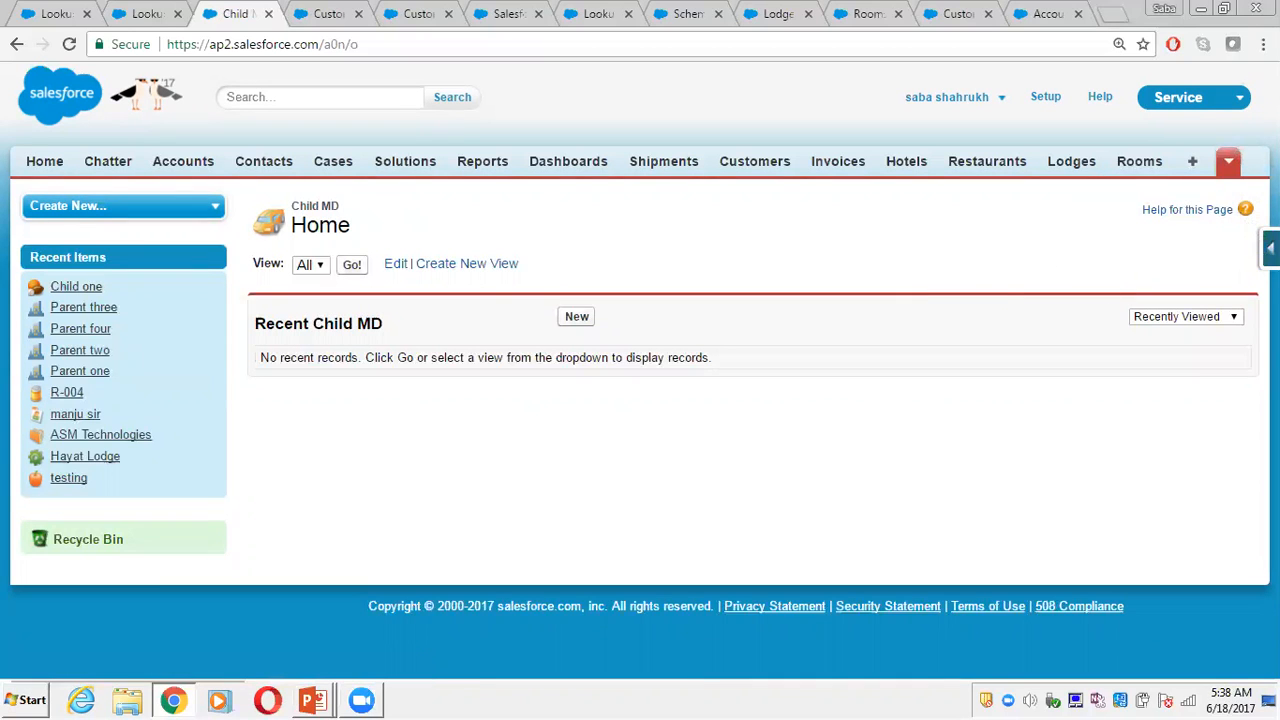
pyautogui.click(1270, 249)
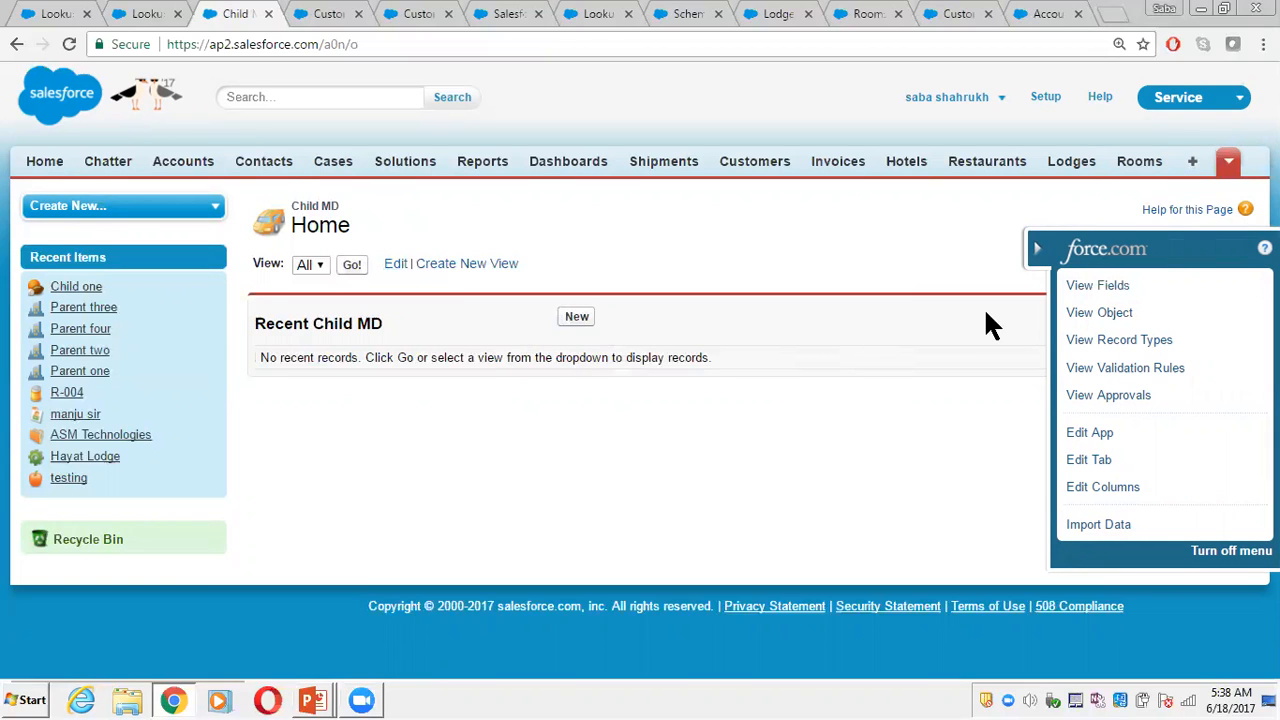
pyautogui.click(1238, 288)
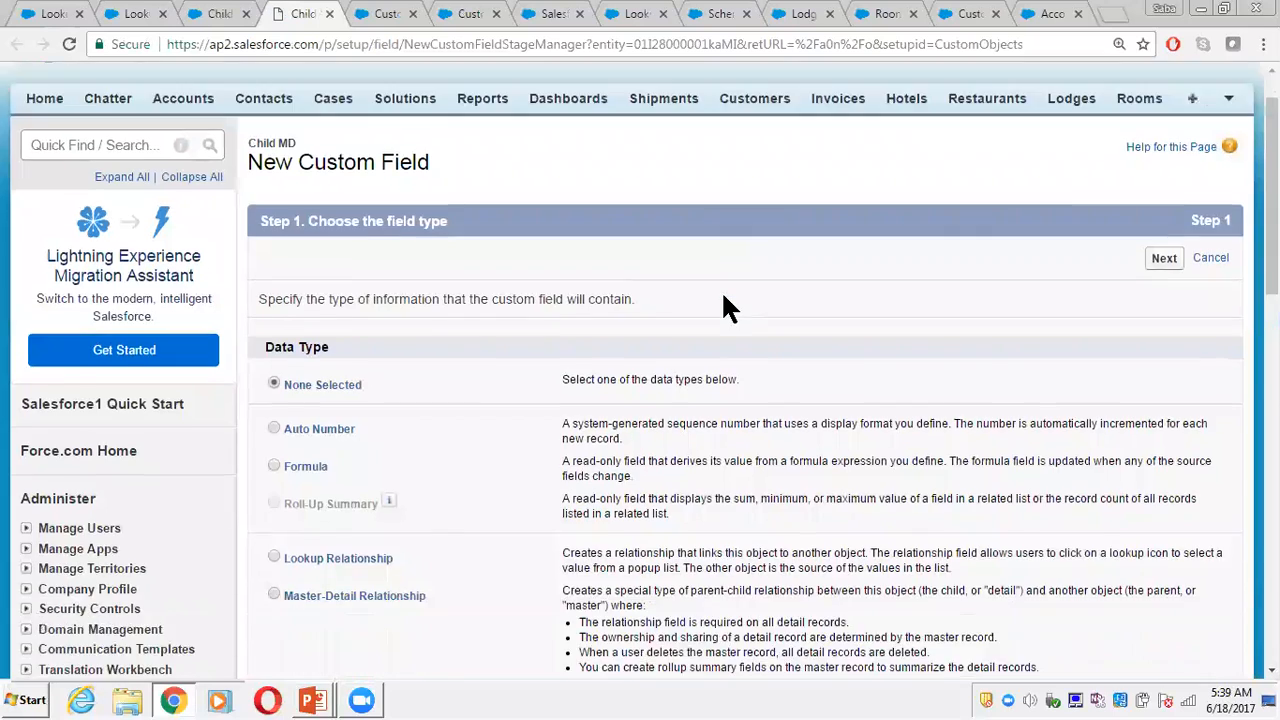
# - Make the new field a Master-Detail Relationship related to Lookup Parent and continue to its label and name settings
pyautogui.scroll(-3, 724, 297)
pyautogui.click(274, 264)
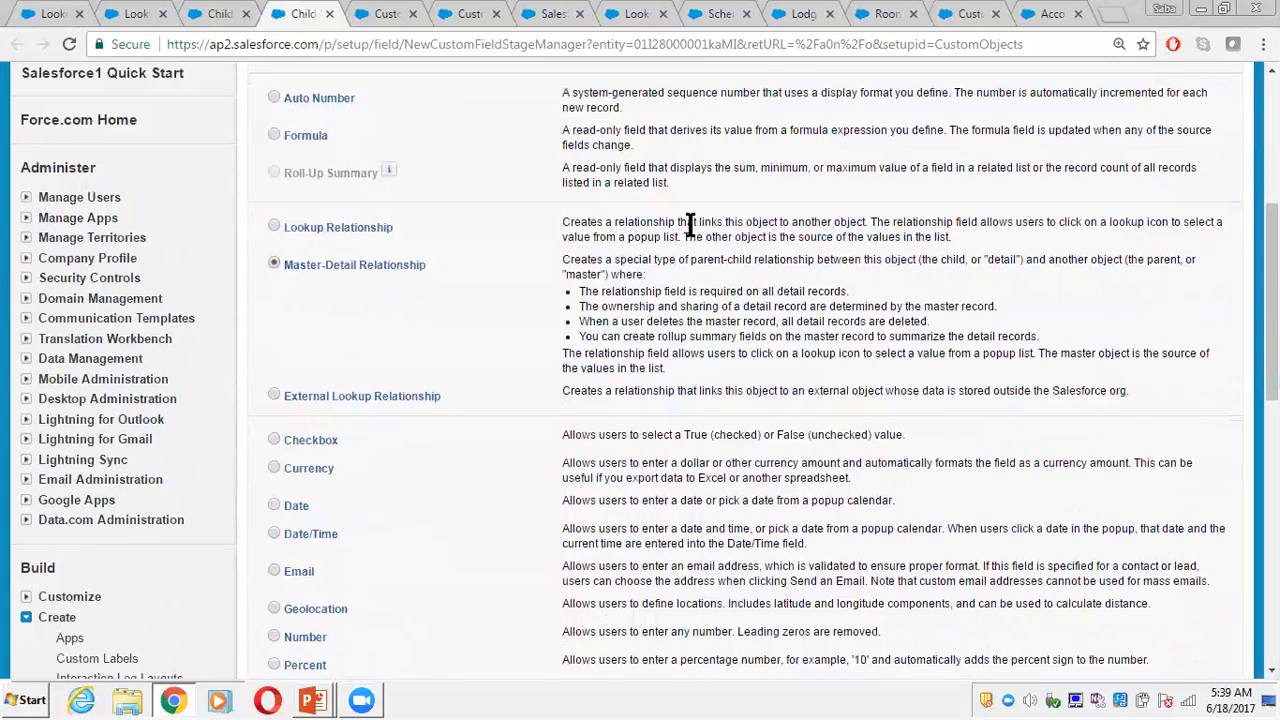
pyautogui.scroll(-10, 690, 228)
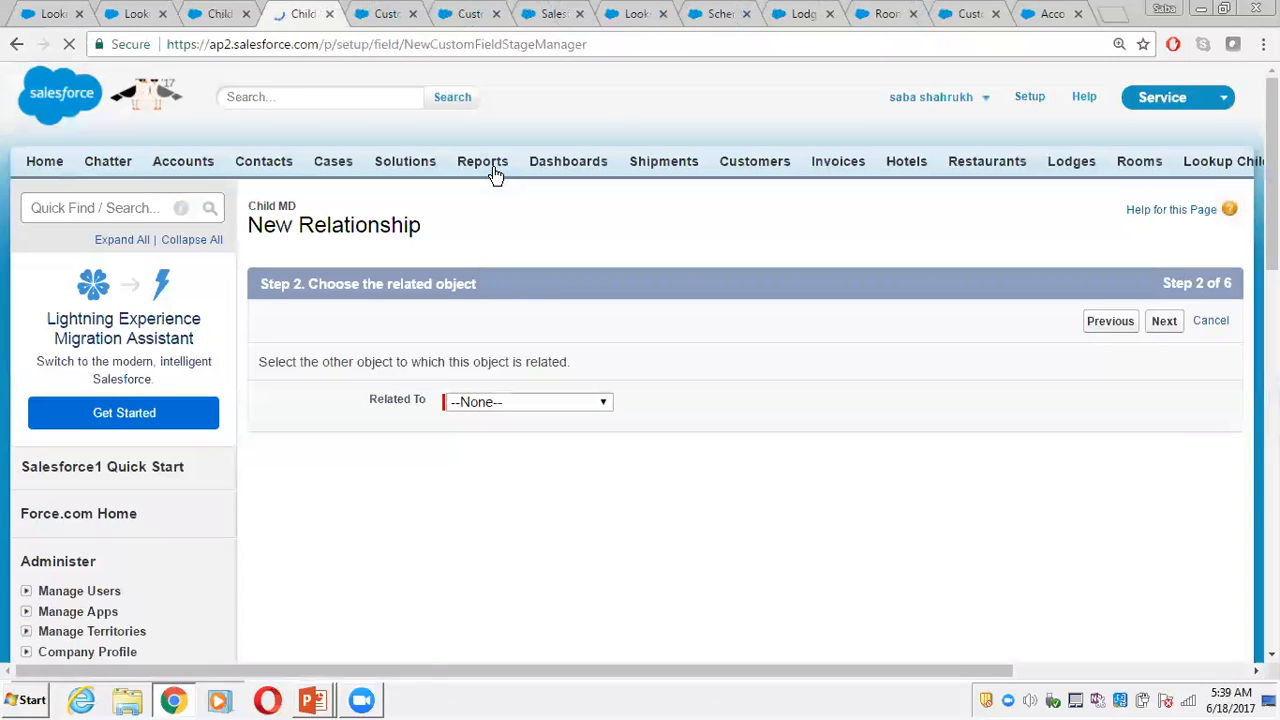
pyautogui.click(485, 401)
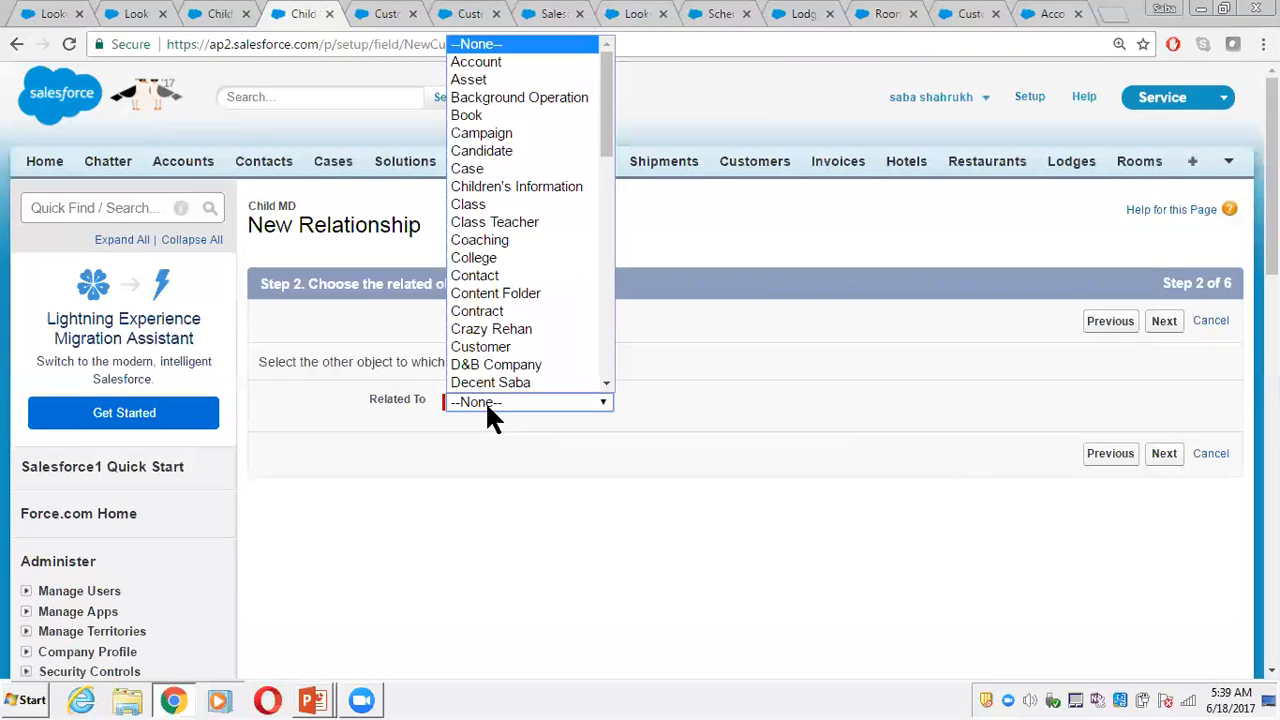
pyautogui.moveTo(607, 129); pyautogui.dragTo(620, 267)
pyautogui.click(534, 191)
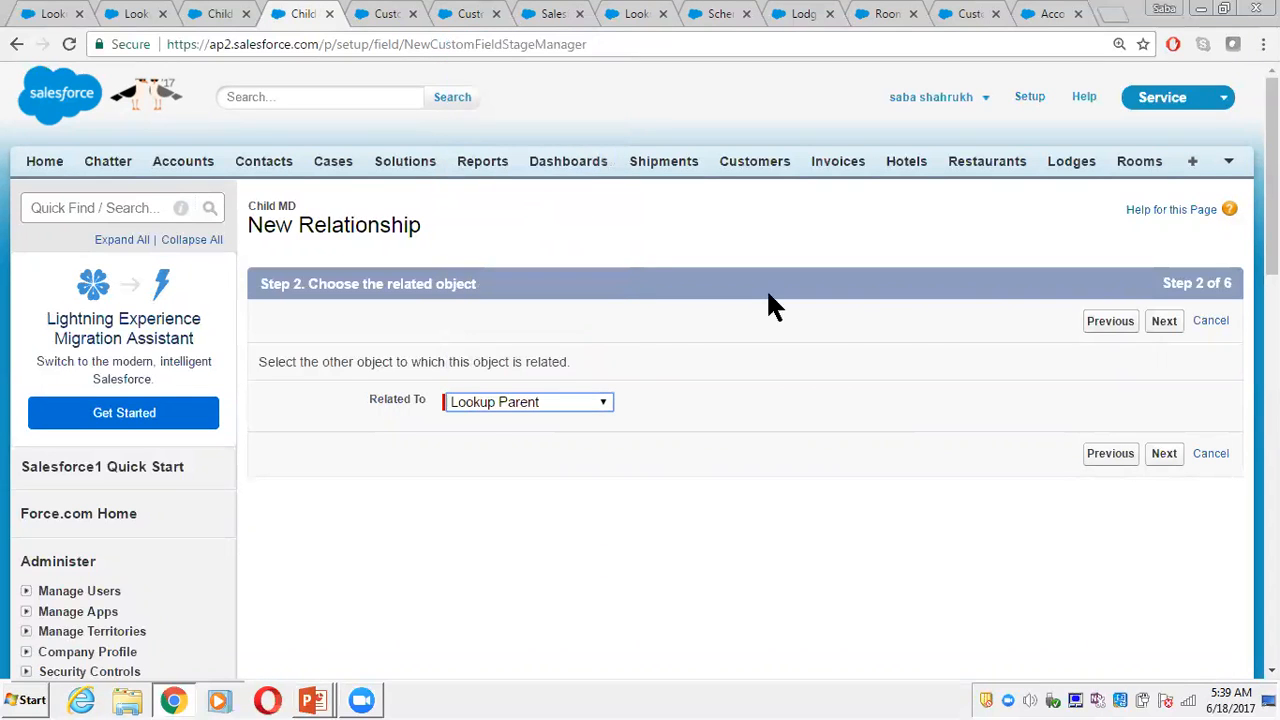
pyautogui.click(1160, 324)
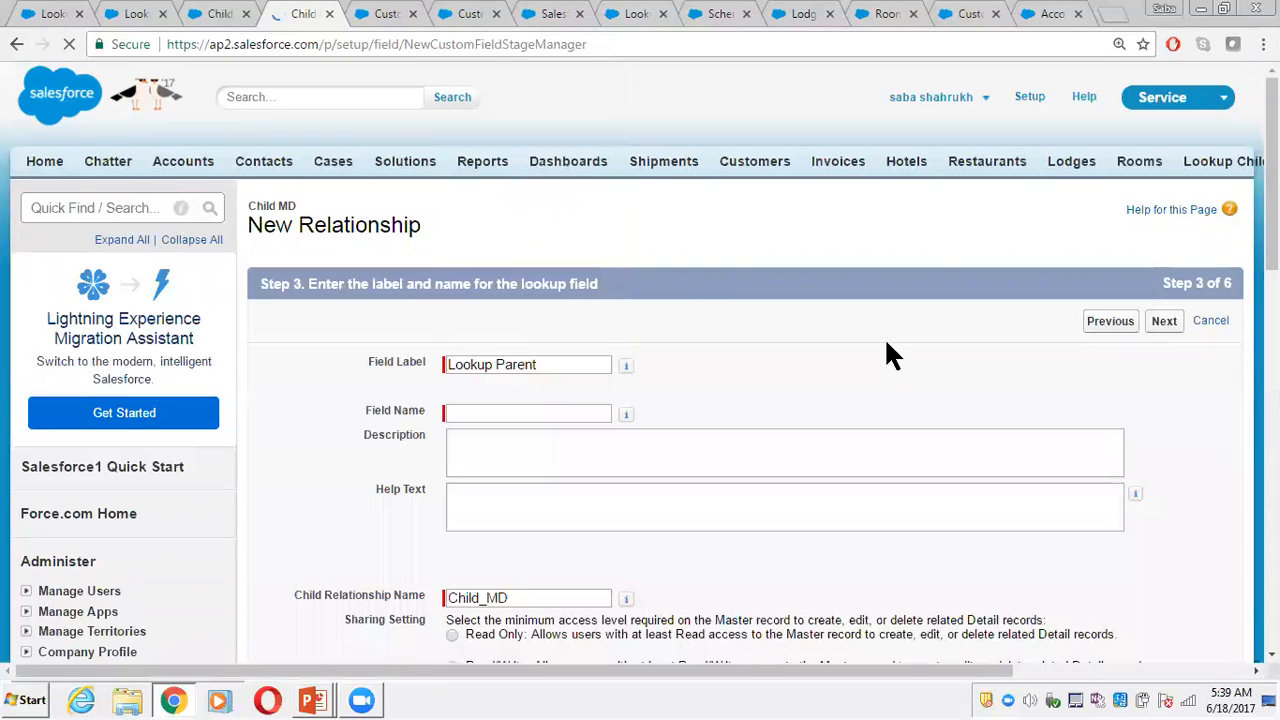
# - Keep the field label Lookup Parent, fill the field name as Lookup_Parent, and continue with Read/Write sharing and reparenting off
pyautogui.click(540, 365)
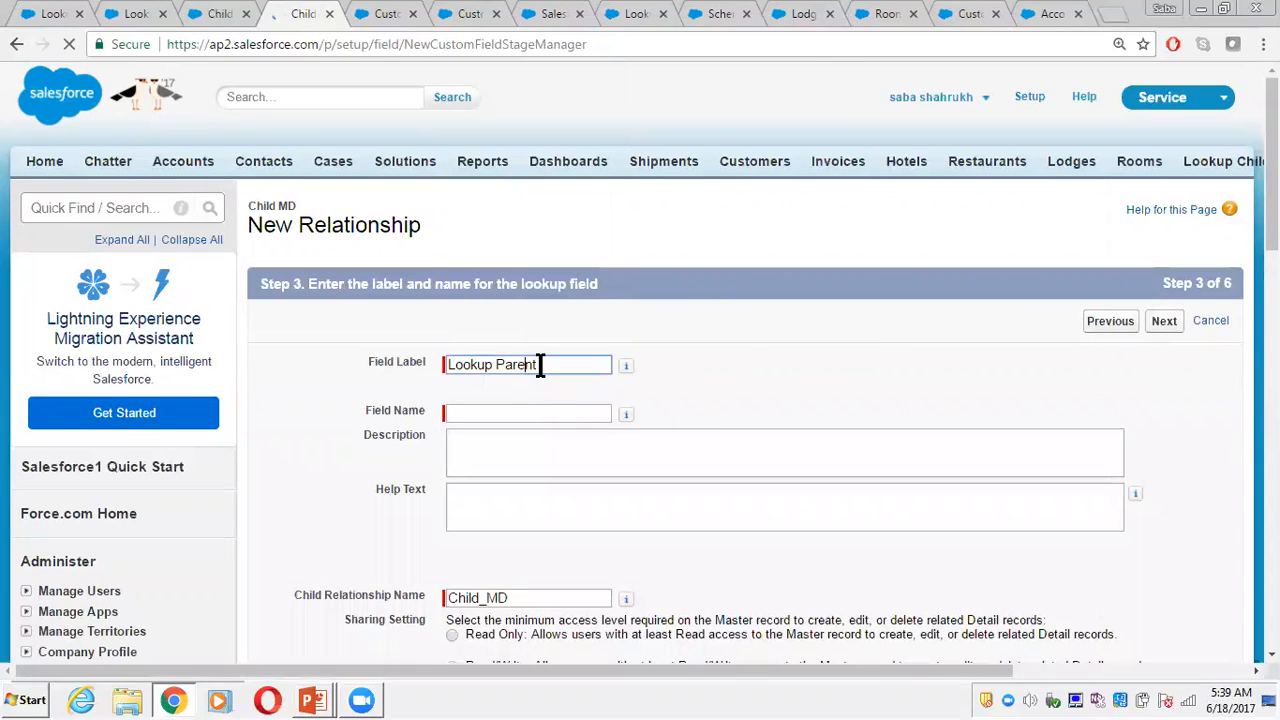
pyautogui.tripleClick(540, 365)
pyautogui.hotkey('ctrl', 'c')
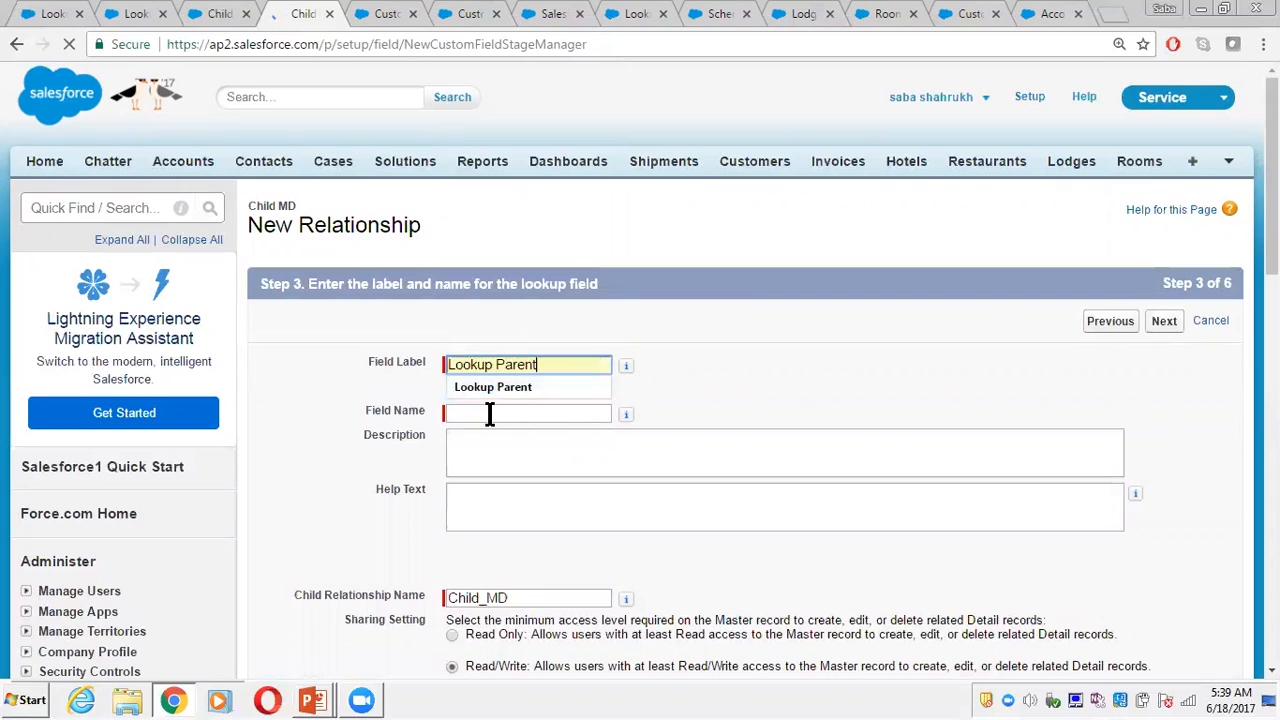
pyautogui.click(489, 414)
pyautogui.hotkey('ctrl', 'v')
pyautogui.hotkey('ctrl', 'z')
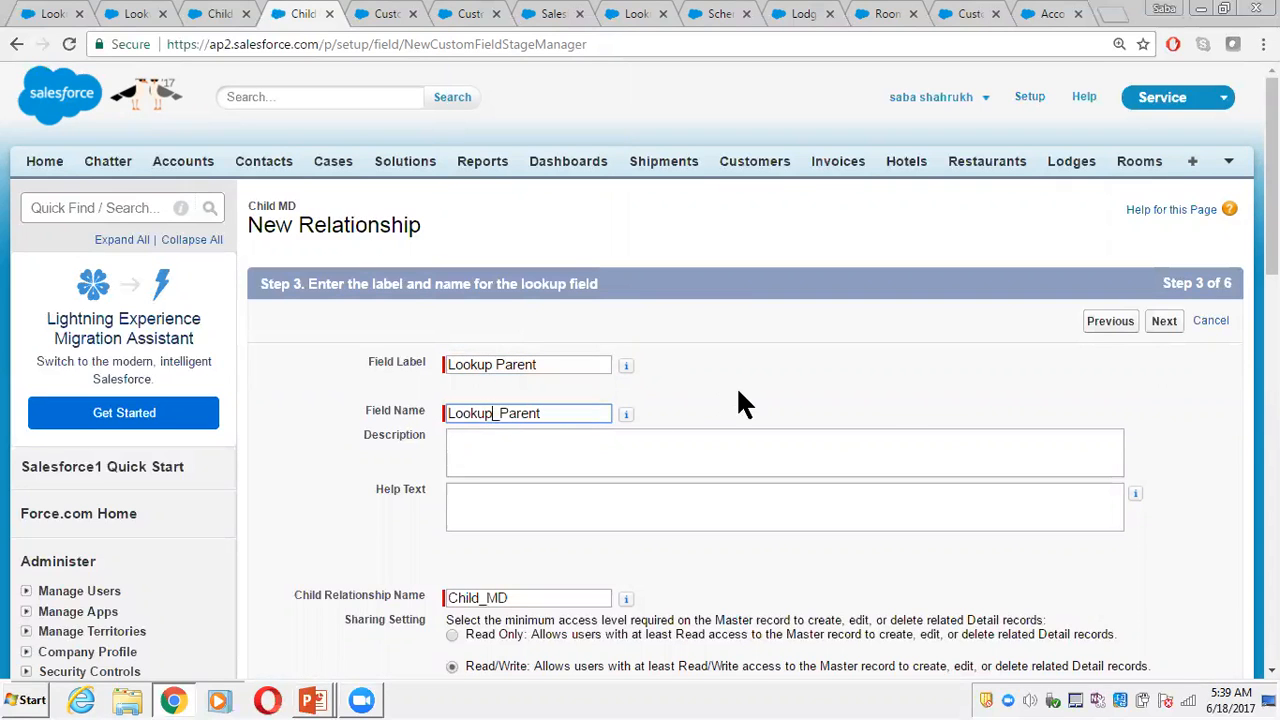
pyautogui.scroll(-3, 1270, 200)
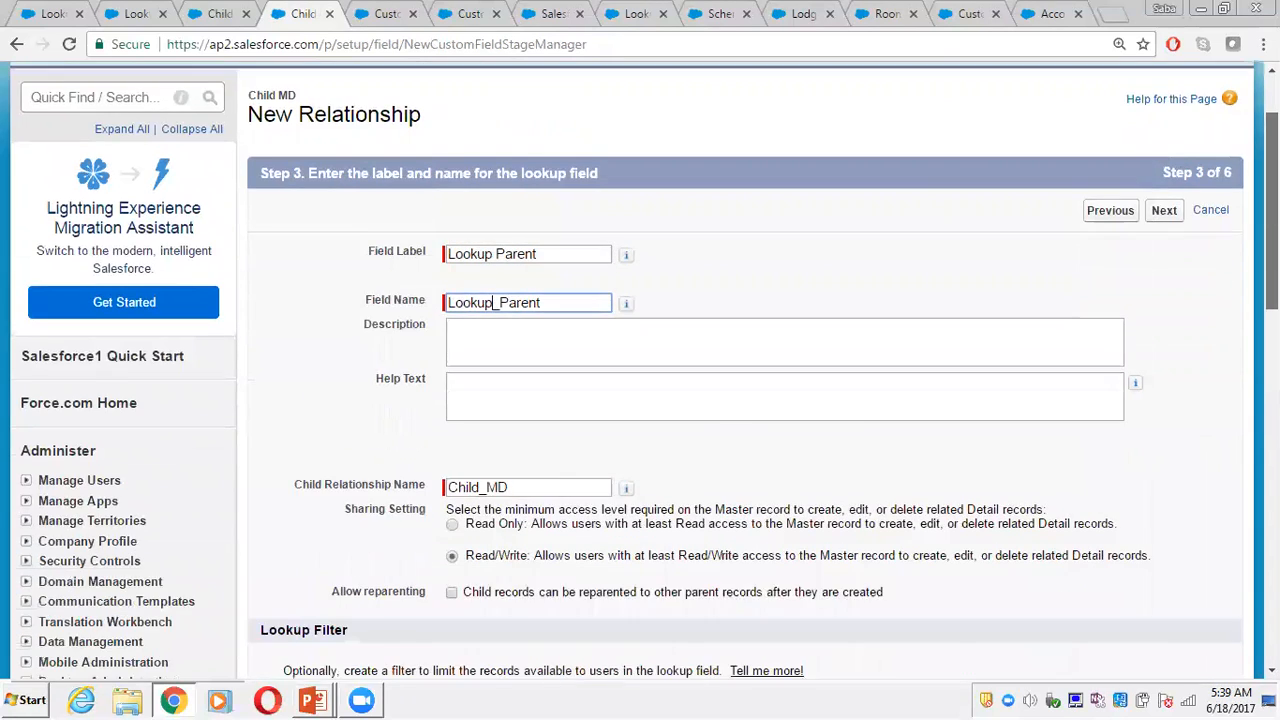
pyautogui.scroll(-1, 680, 425)
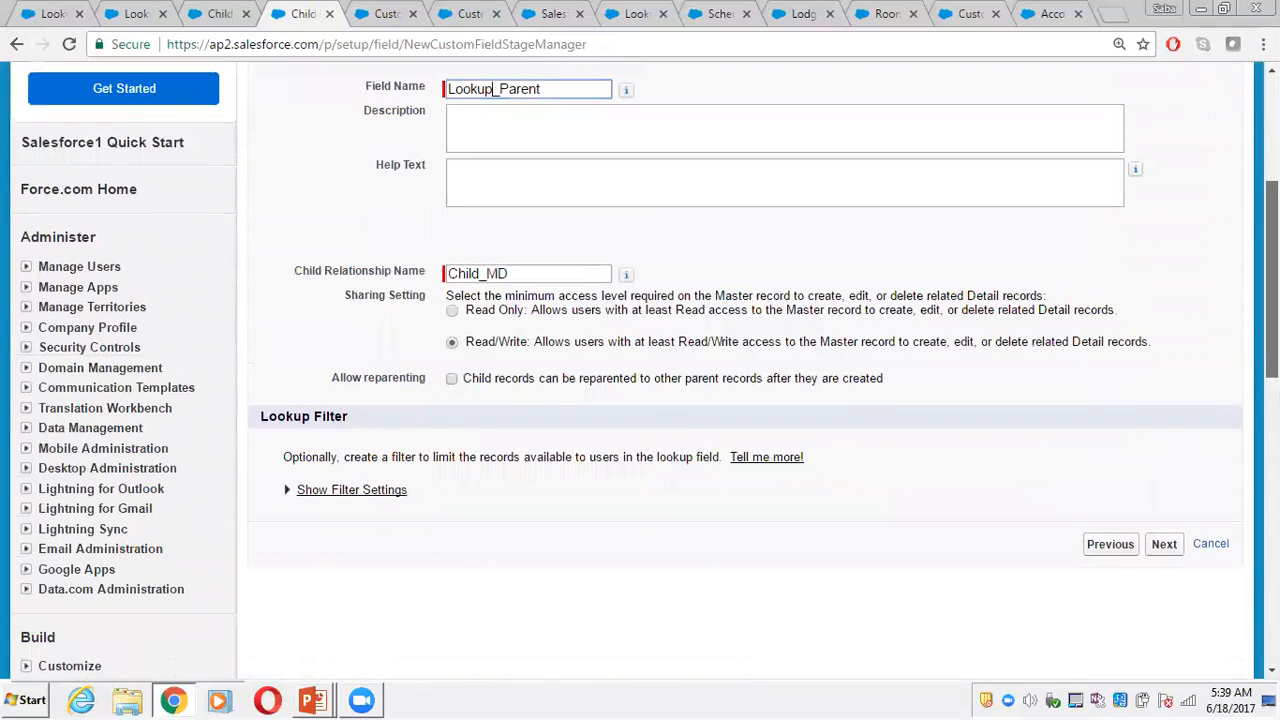
pyautogui.click(1163, 545)
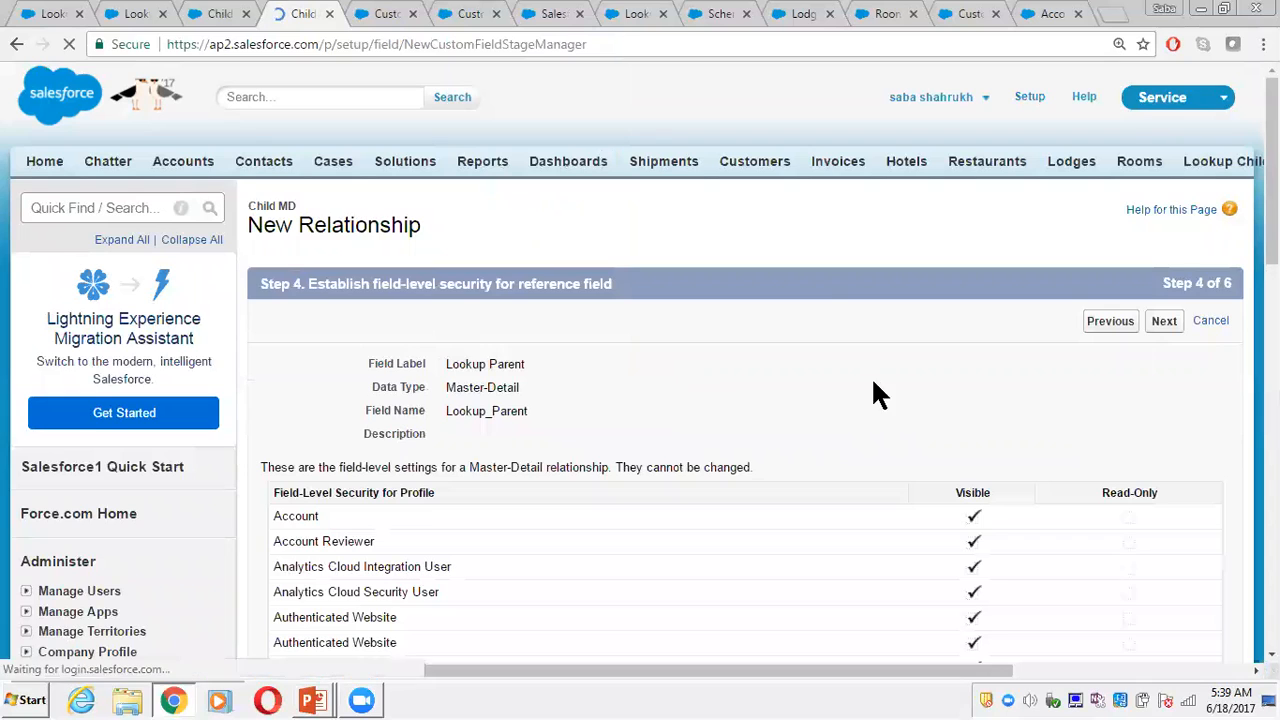
# - Accept the default field-level security, page layout and related list settings, and save the Lookup Parent field
pyautogui.click(1163, 321)
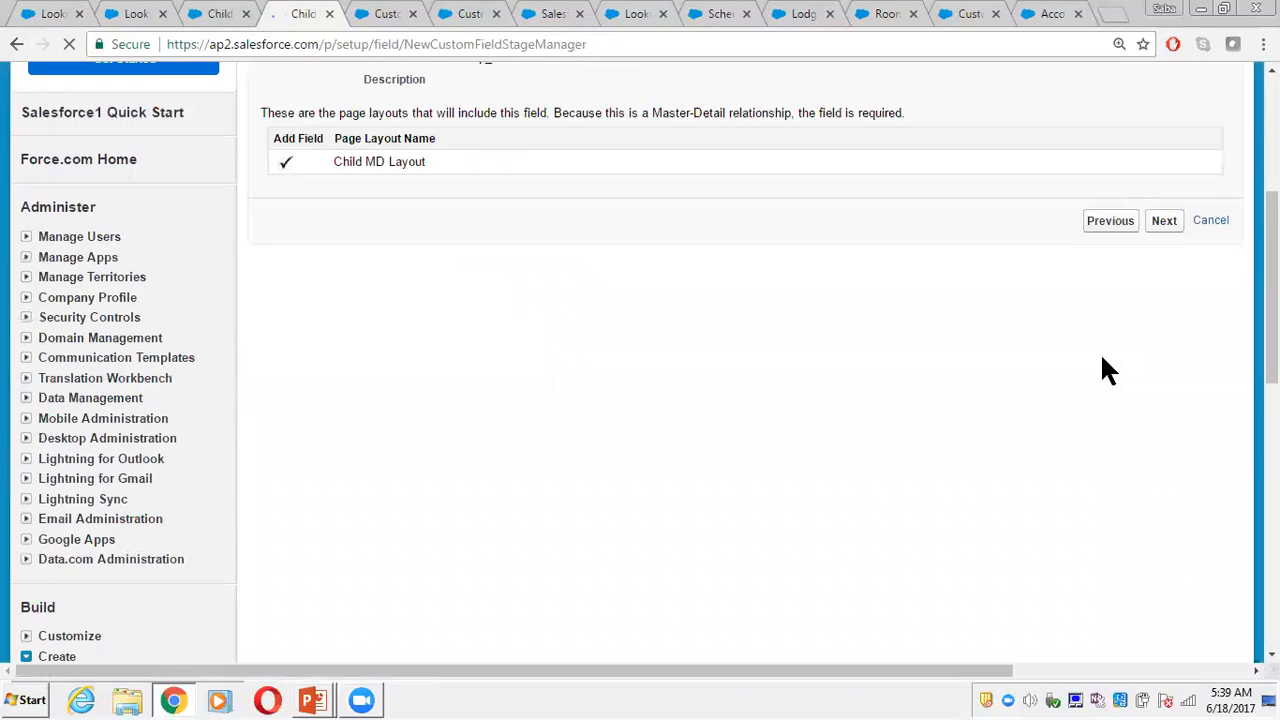
pyautogui.click(1163, 220)
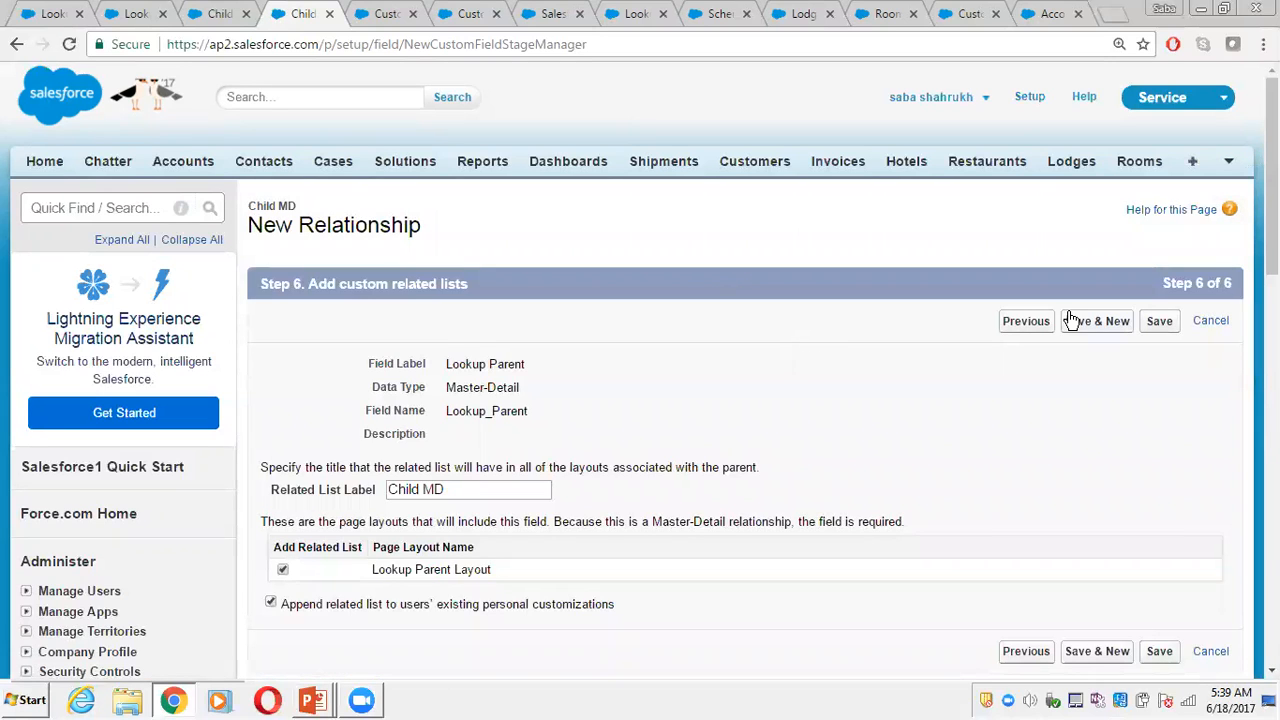
pyautogui.click(1160, 322)
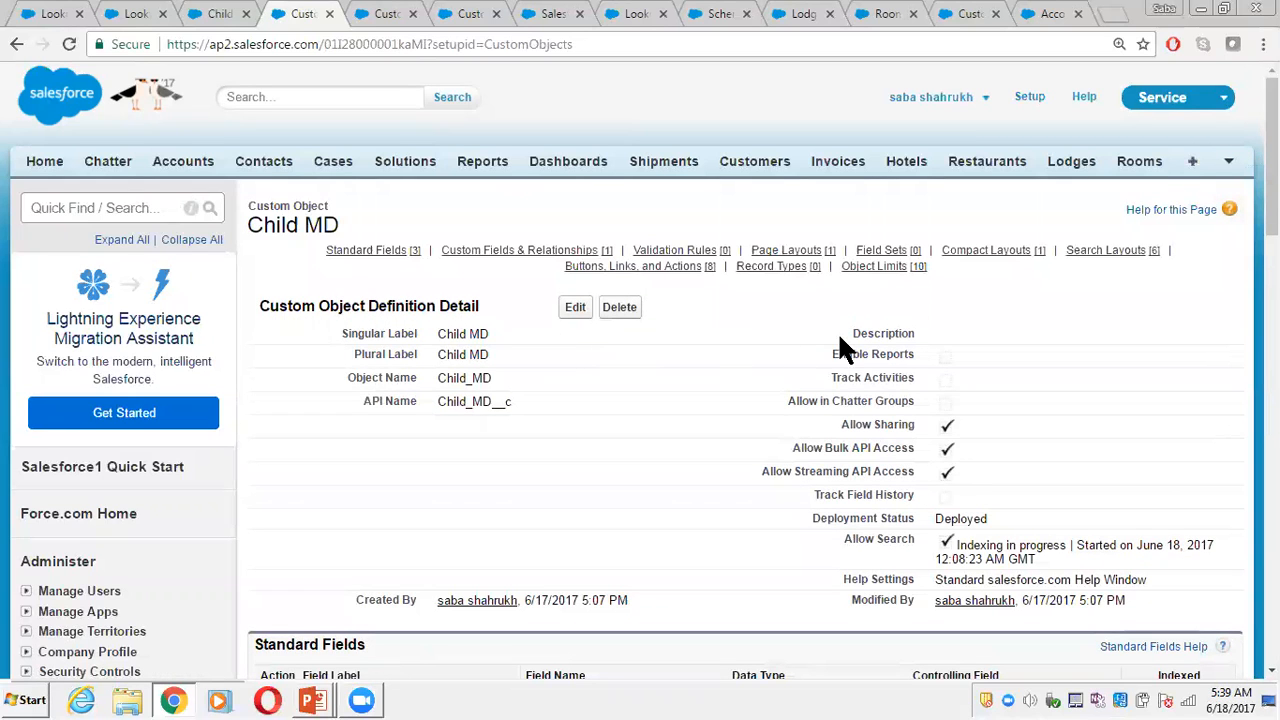
# - Review Child MD's custom fields and relationships, and start a new Child MD record from its home page
pyautogui.moveTo(1272, 200); pyautogui.dragTo(1272, 296)
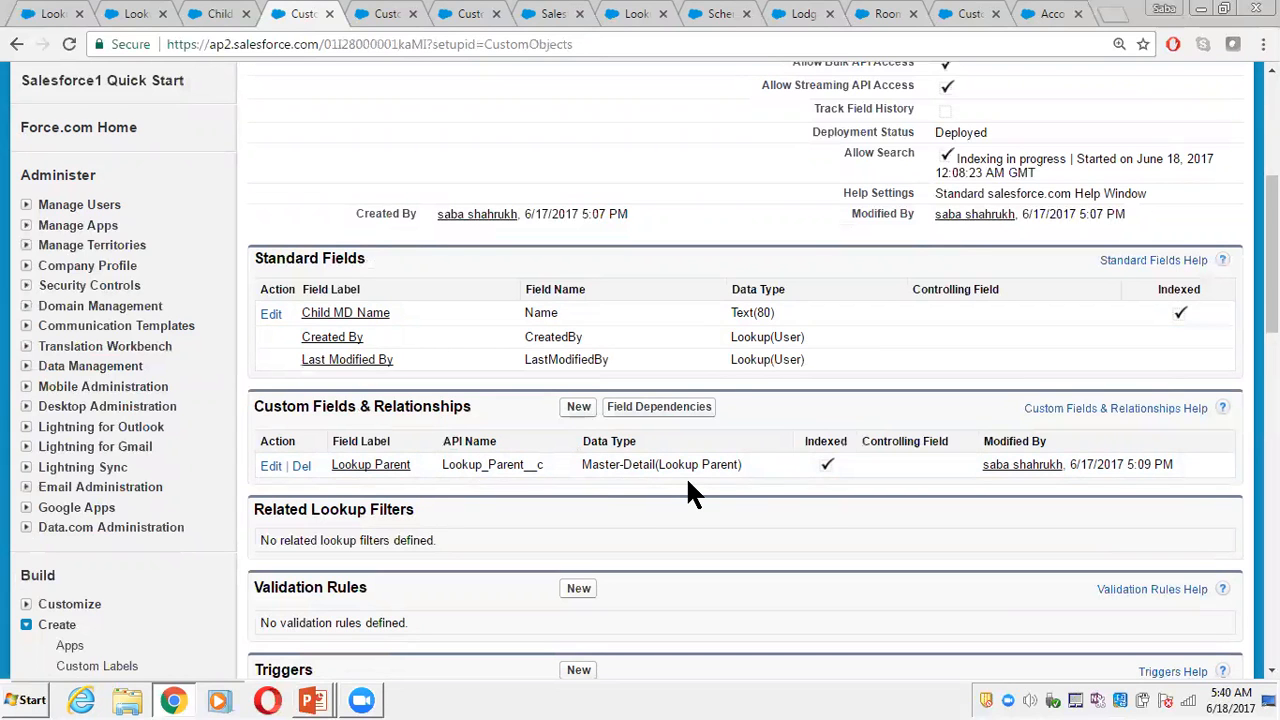
pyautogui.scroll(5, 686, 476)
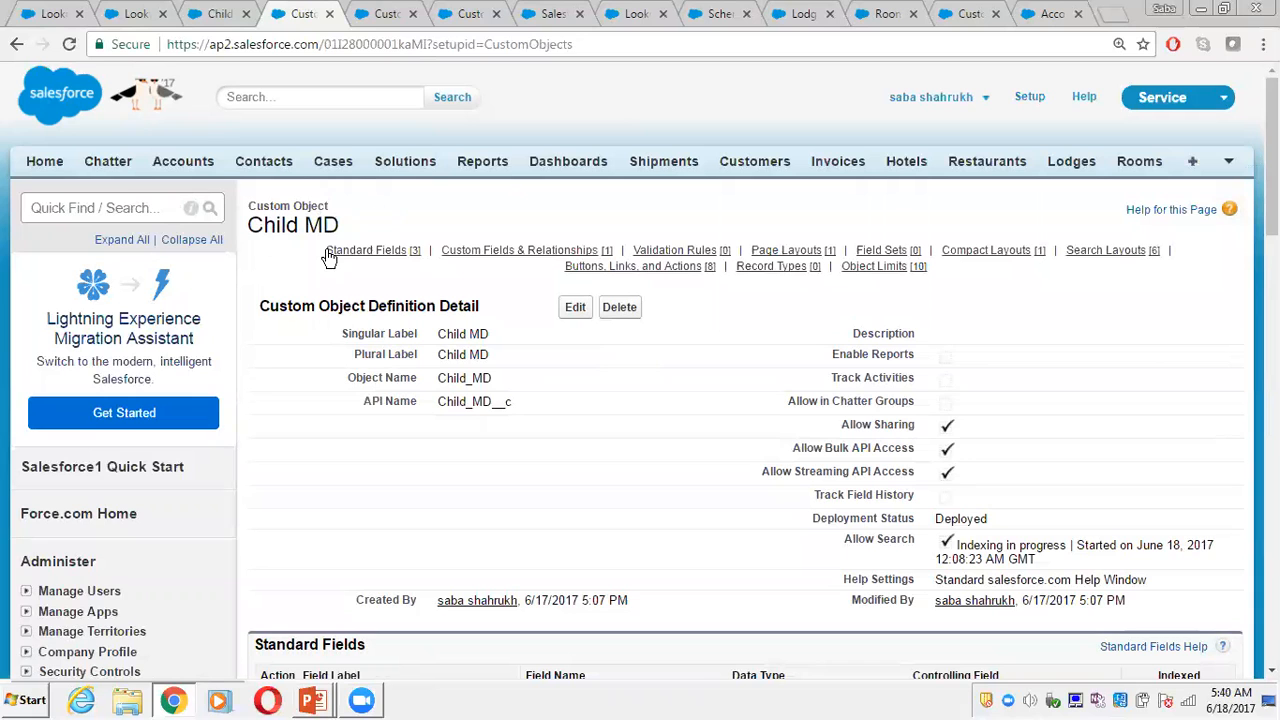
pyautogui.moveTo(1272, 140); pyautogui.dragTo(1272, 205)
pyautogui.scroll(3, 466, 271)
pyautogui.click(1238, 163)
pyautogui.click(1155, 243)
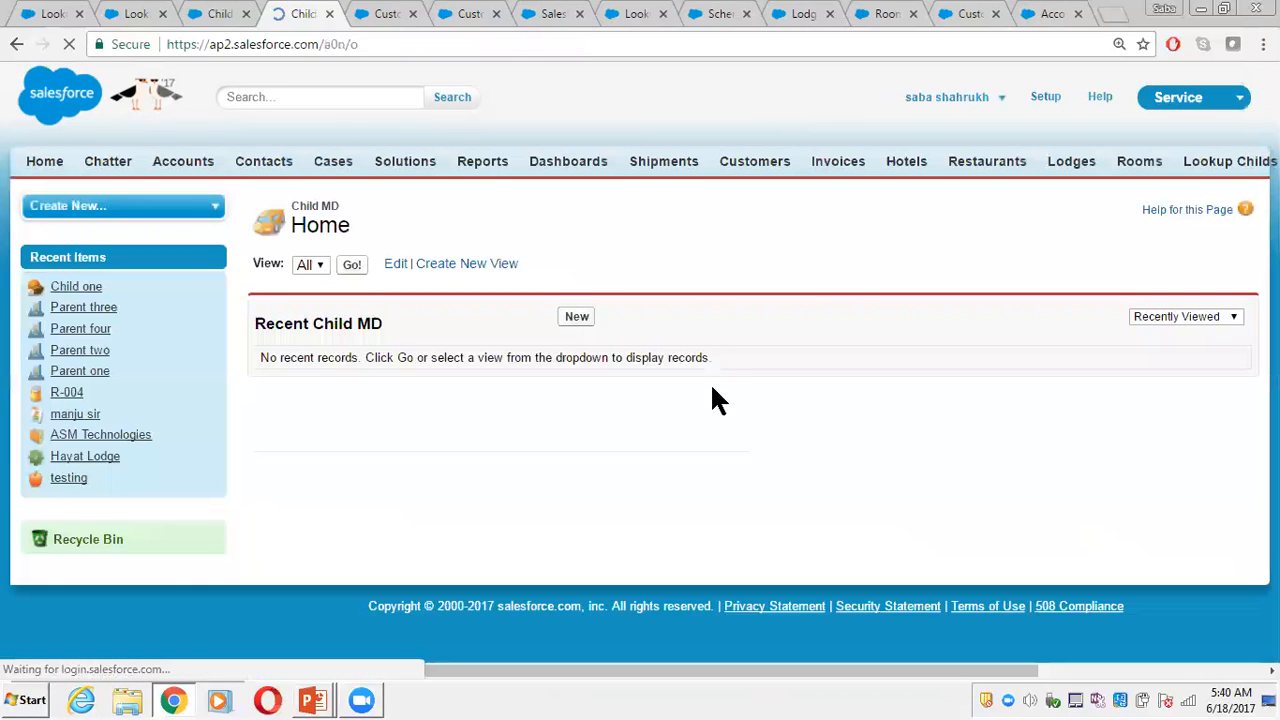
pyautogui.click(572, 317)
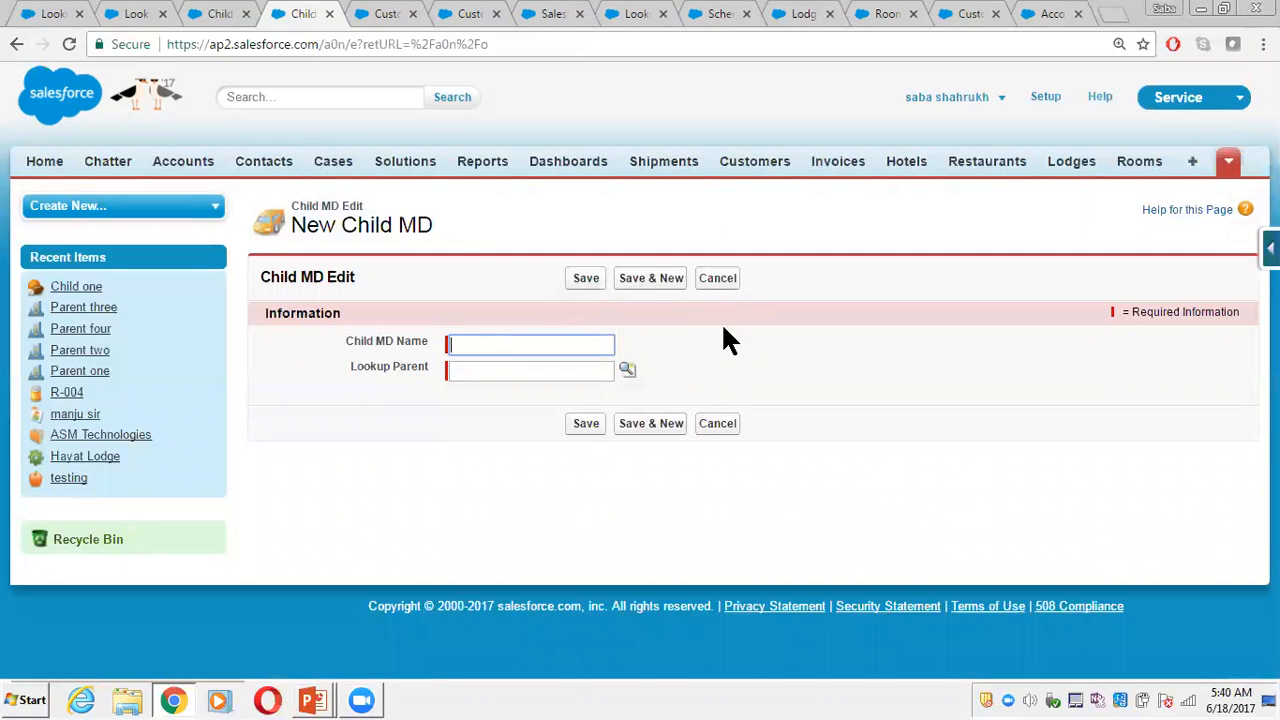
# - Name the new record Child One MD and try to save it with Lookup Parent left empty
pyautogui.write('Child One MD')
pyautogui.click(529, 366)
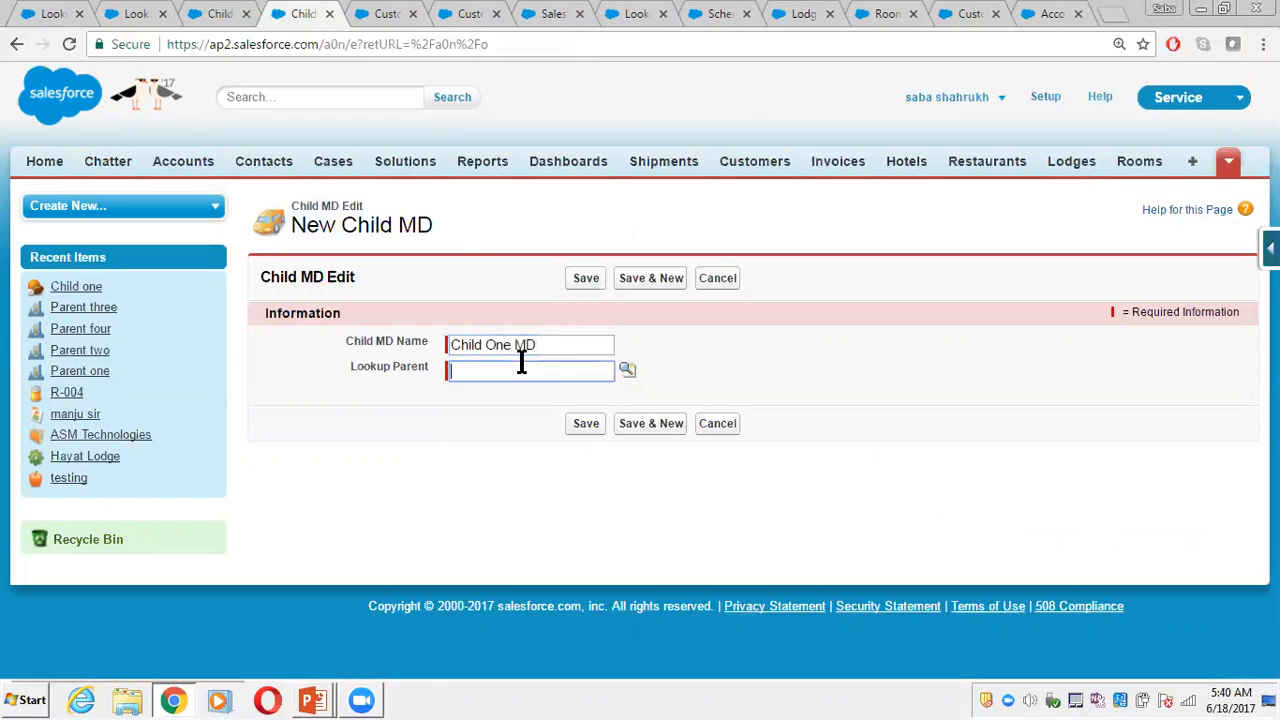
pyautogui.click(627, 372)
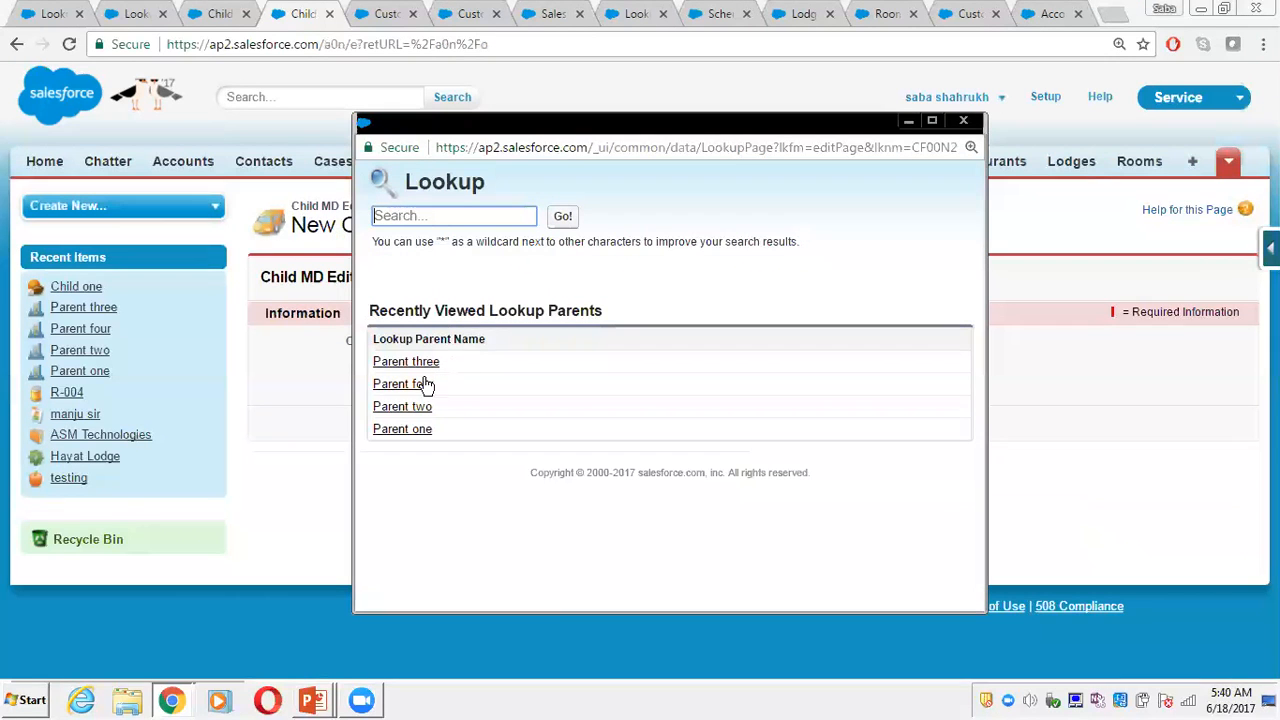
pyautogui.click(305, 384)
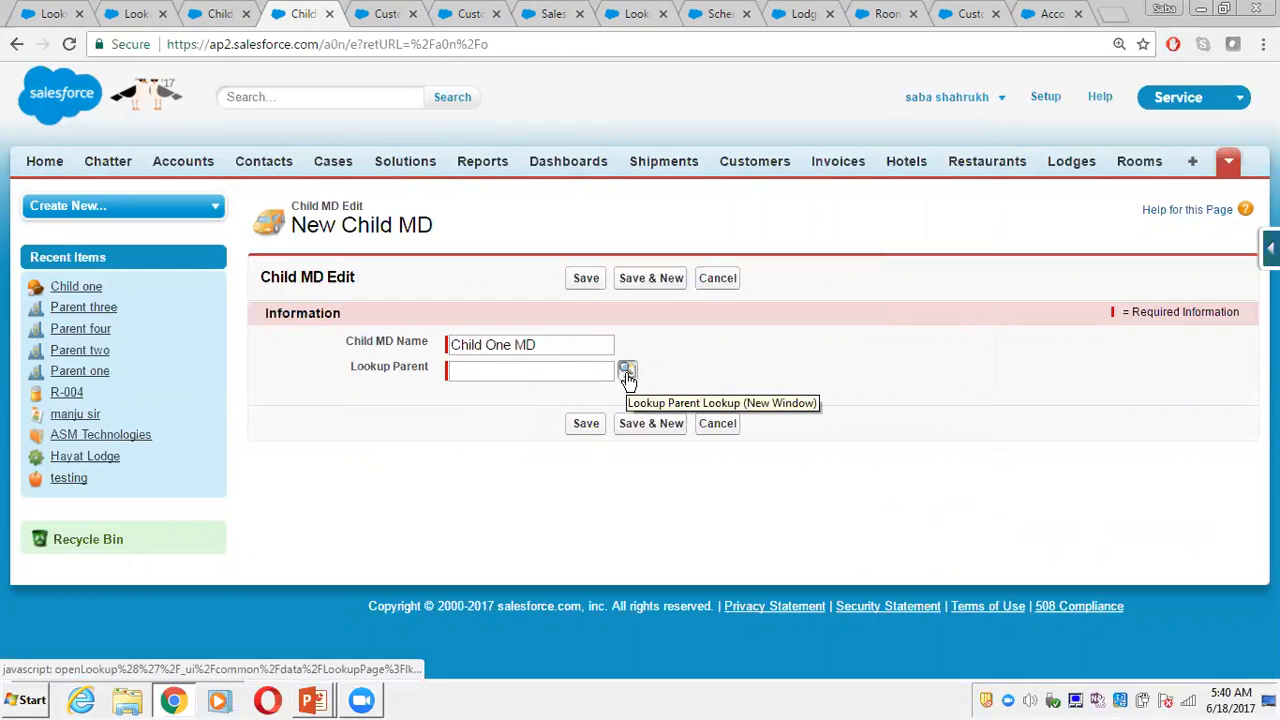
pyautogui.click(578, 284)
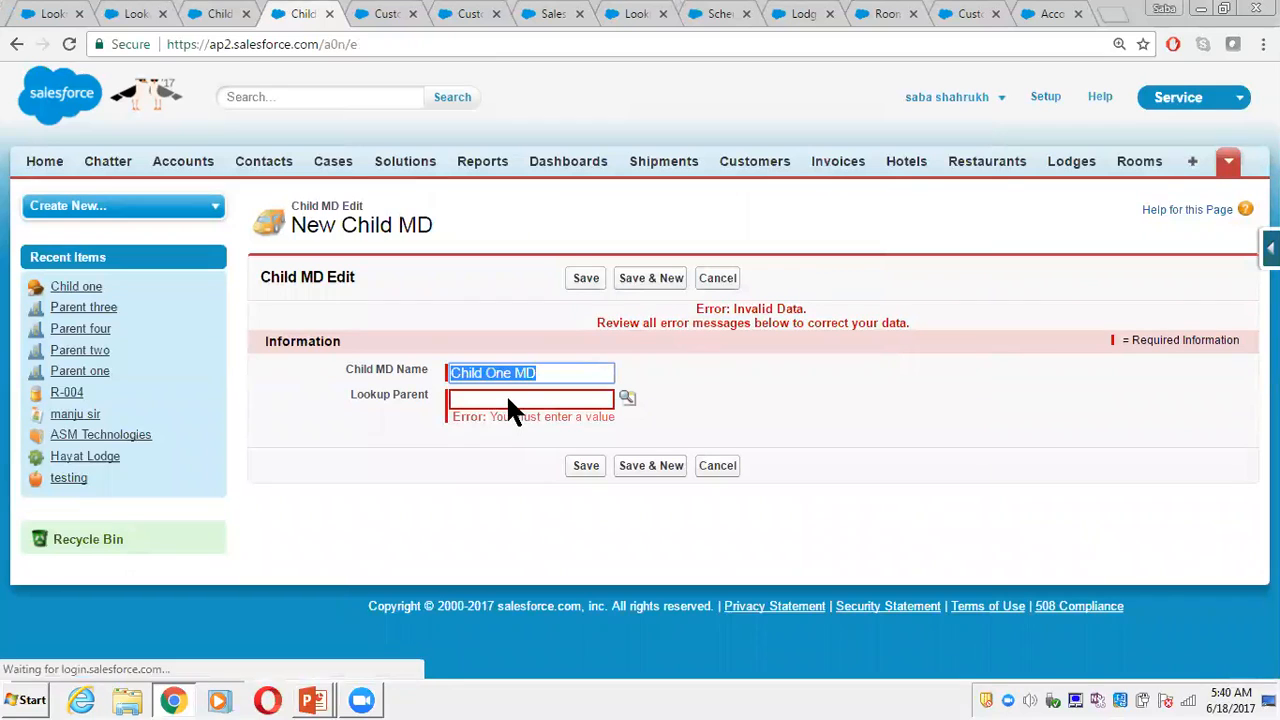
# - Look up Parent two as the Lookup Parent of Child One MD and save the record
pyautogui.click(624, 397)
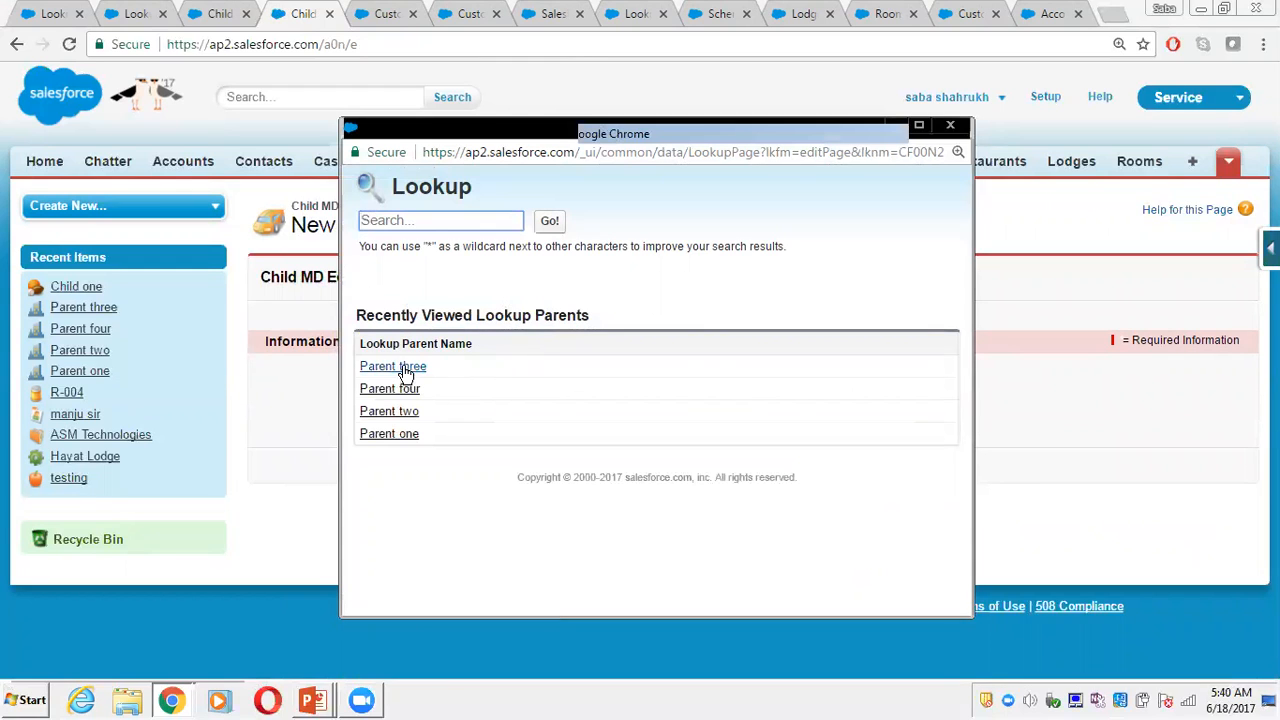
pyautogui.click(385, 411)
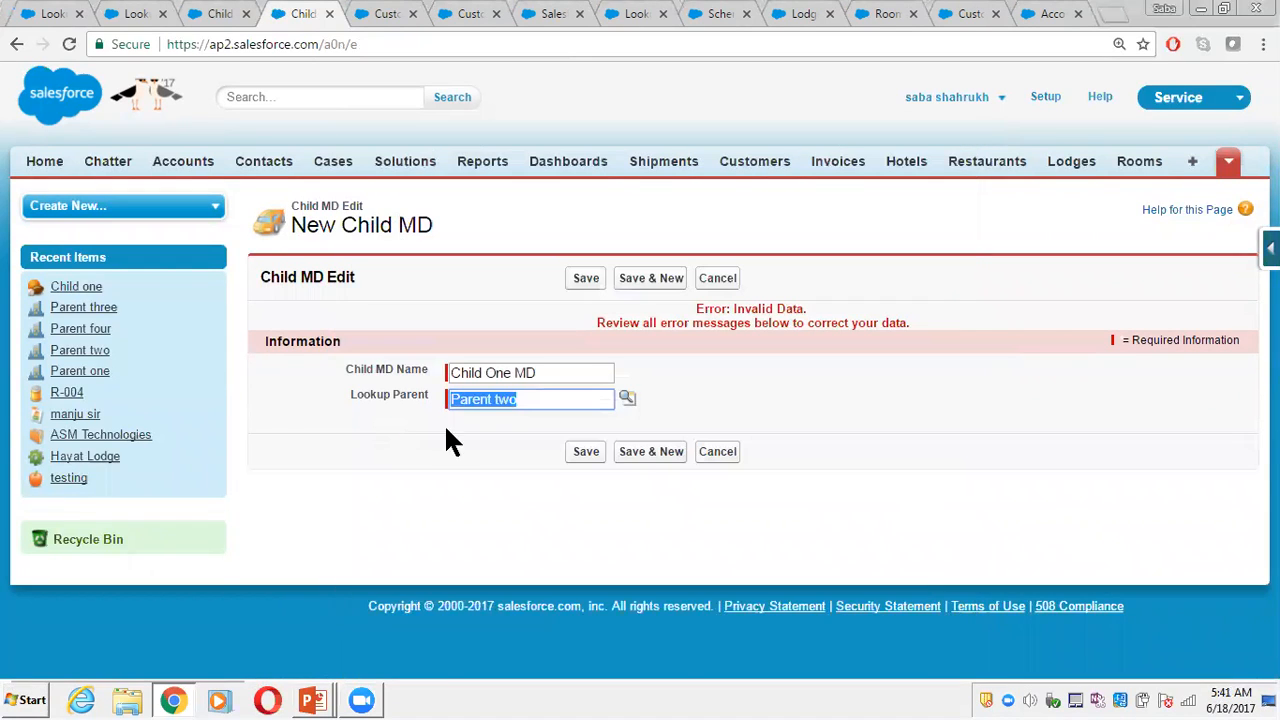
pyautogui.click(588, 452)
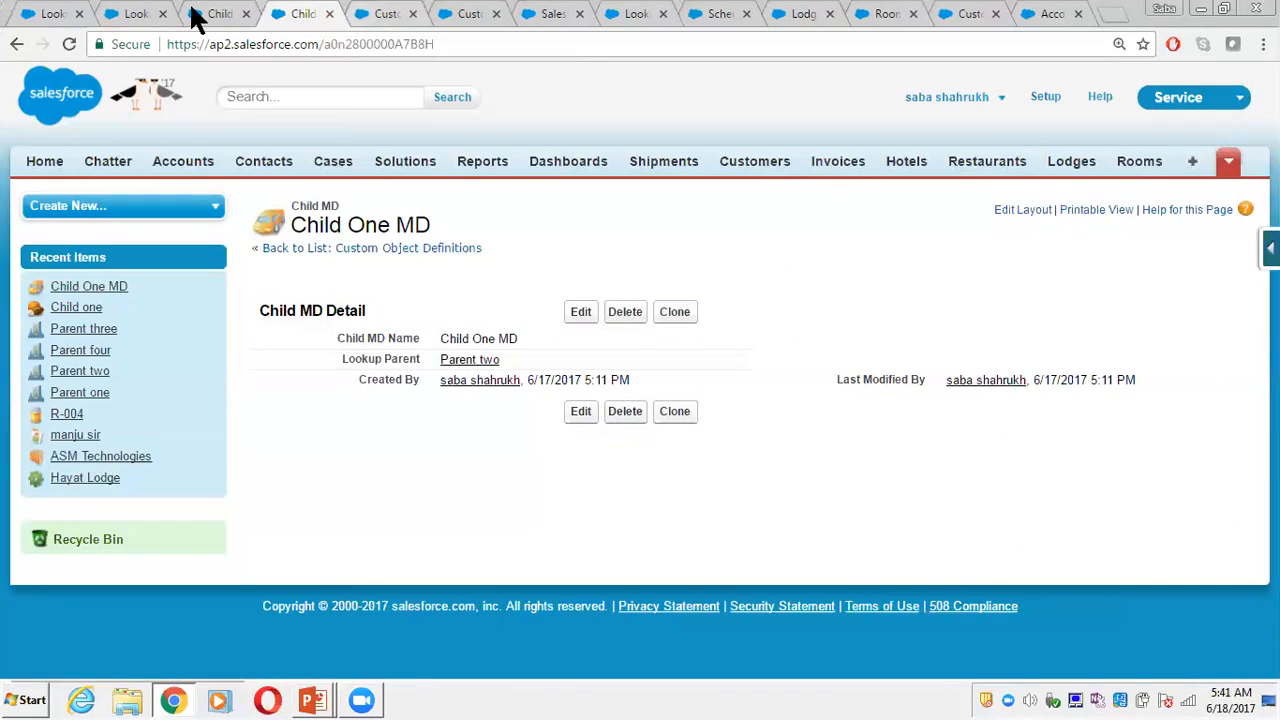
# - Open the Child one record from Parent three's Lookup Childs related list and highlight its record ID in the address
pyautogui.click(48, 13)
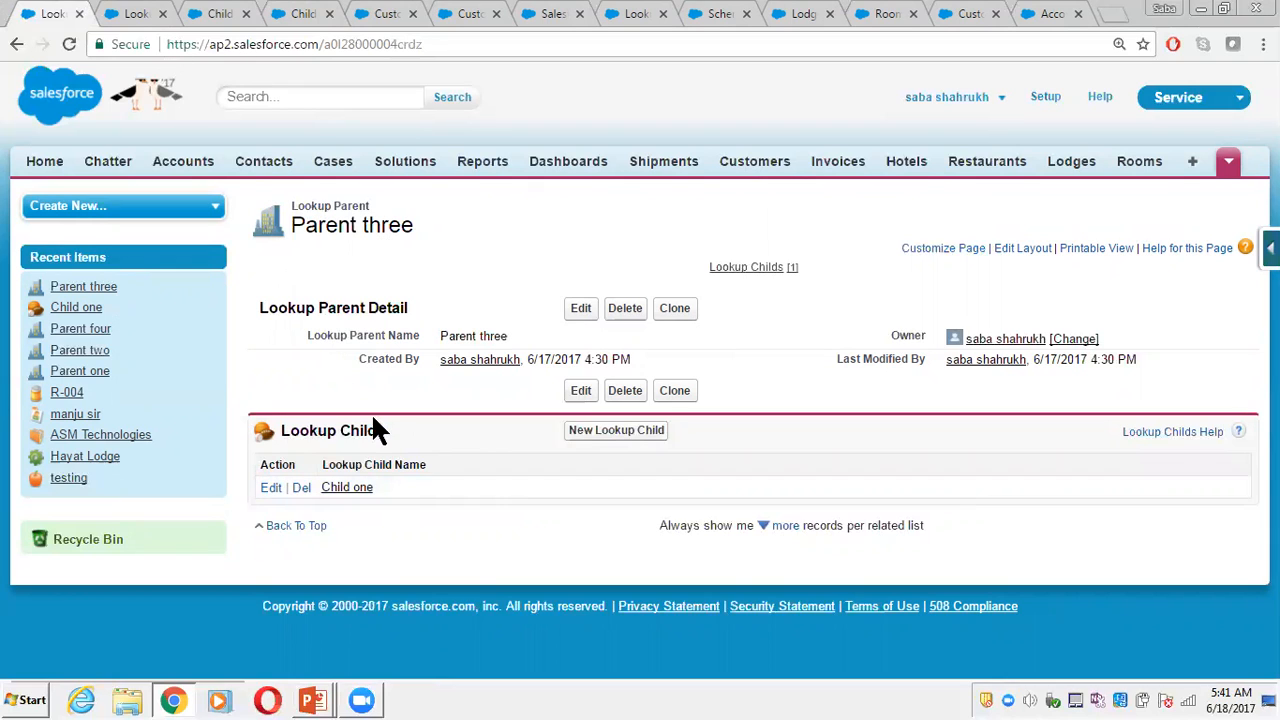
pyautogui.click(340, 488)
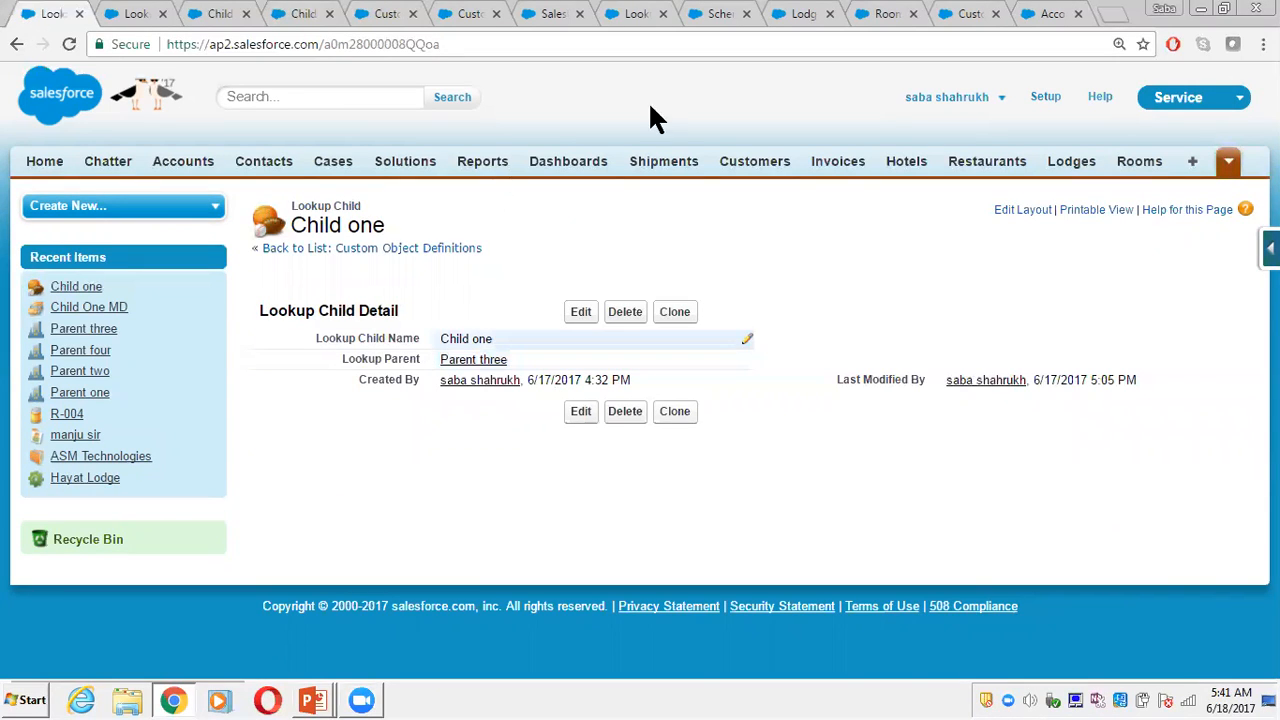
pyautogui.doubleClick(389, 44)
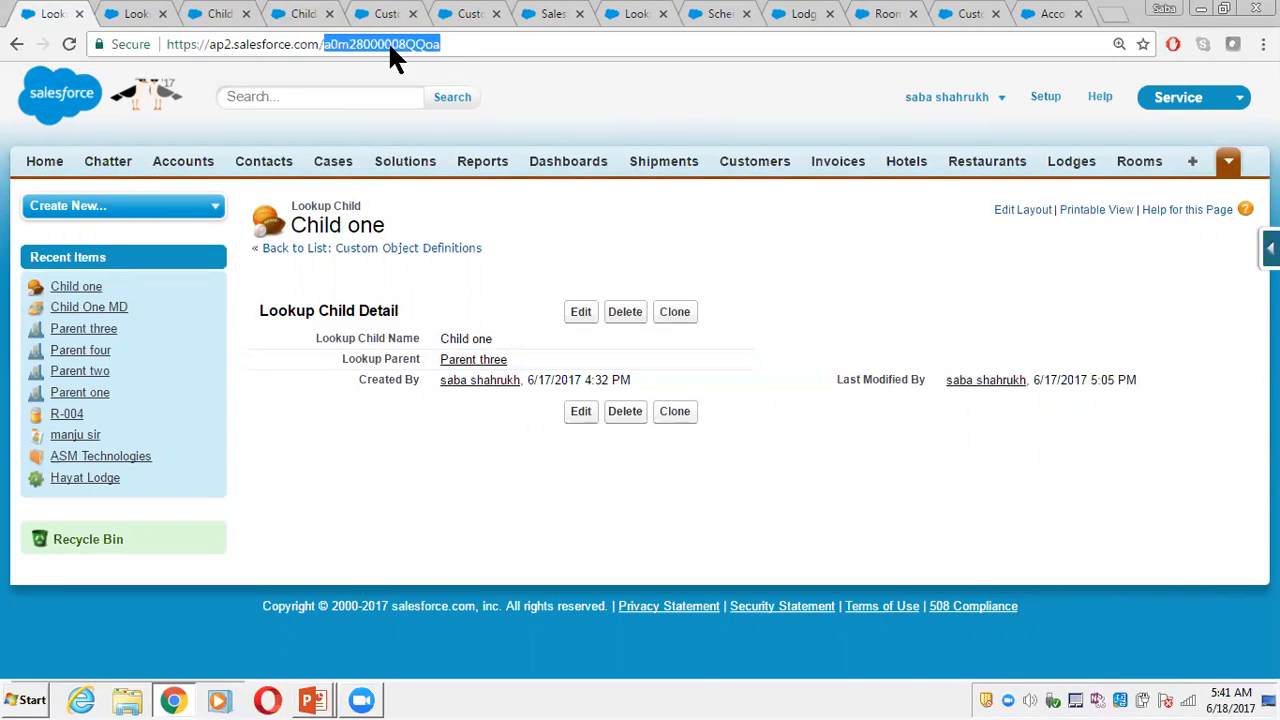
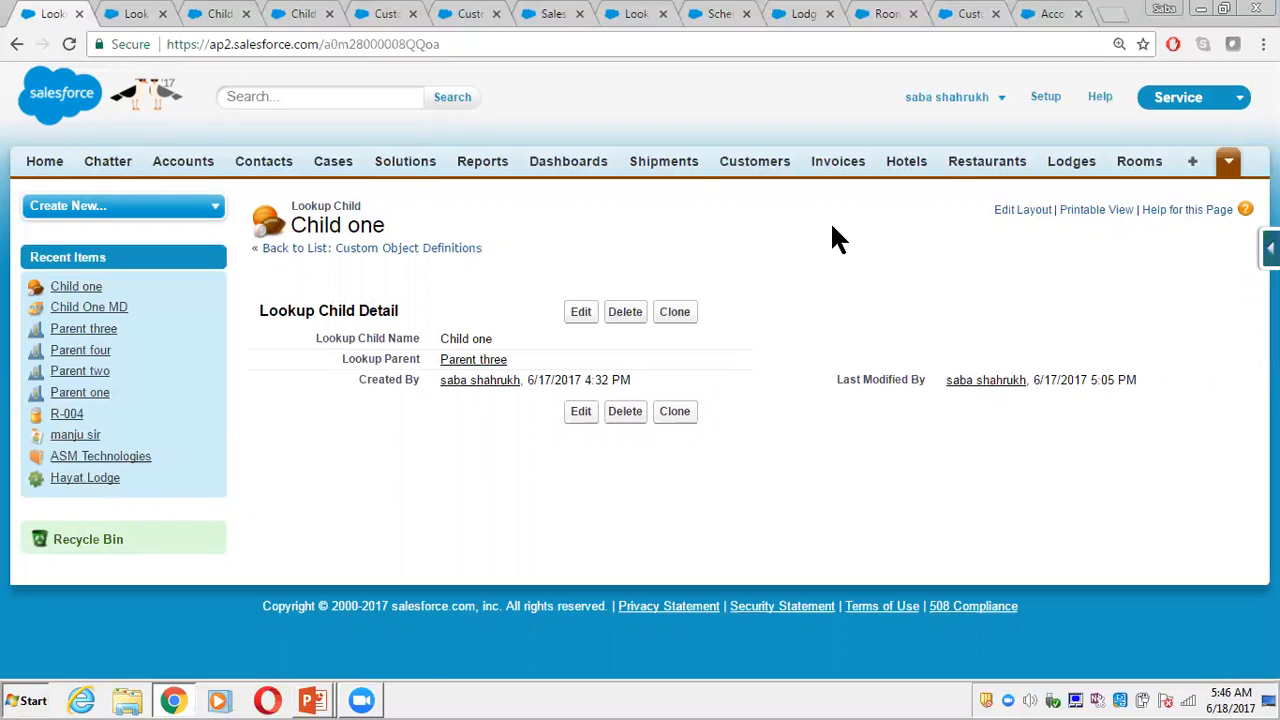
# - Start a new custom field on the Lookup Parent object with the Roll-Up Summary data type
pyautogui.click(1230, 168)
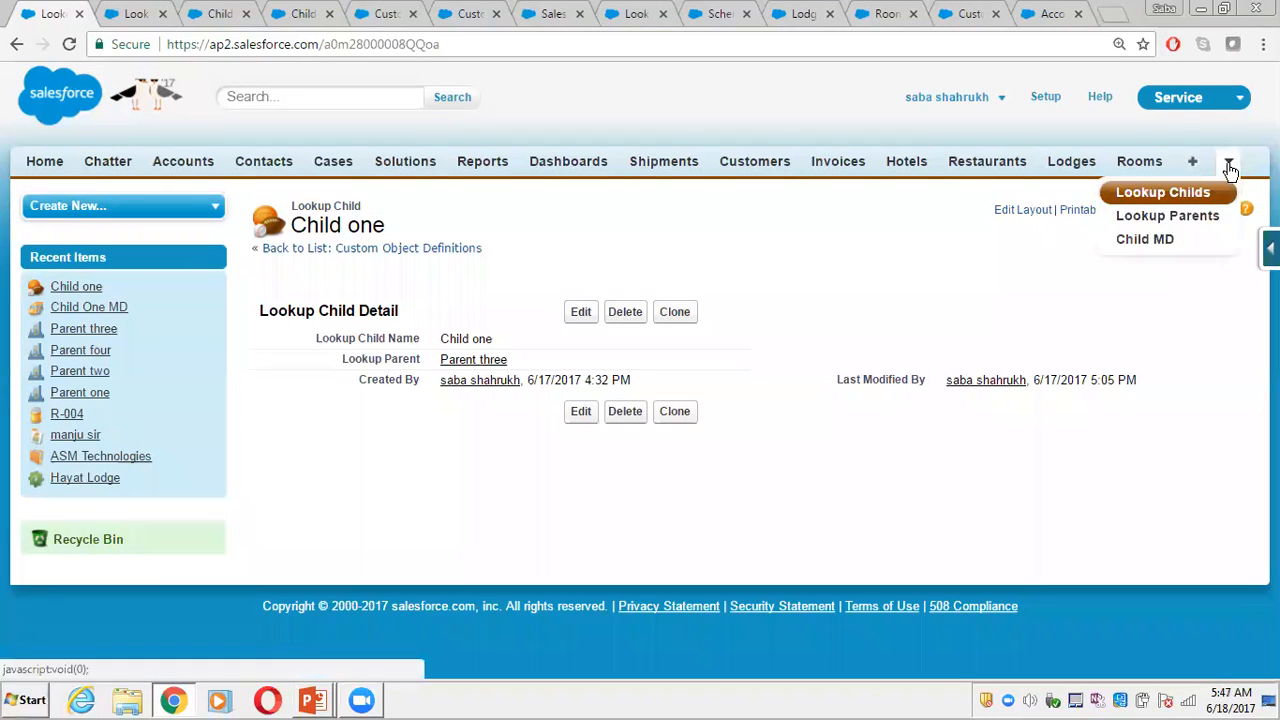
pyautogui.click(1167, 216)
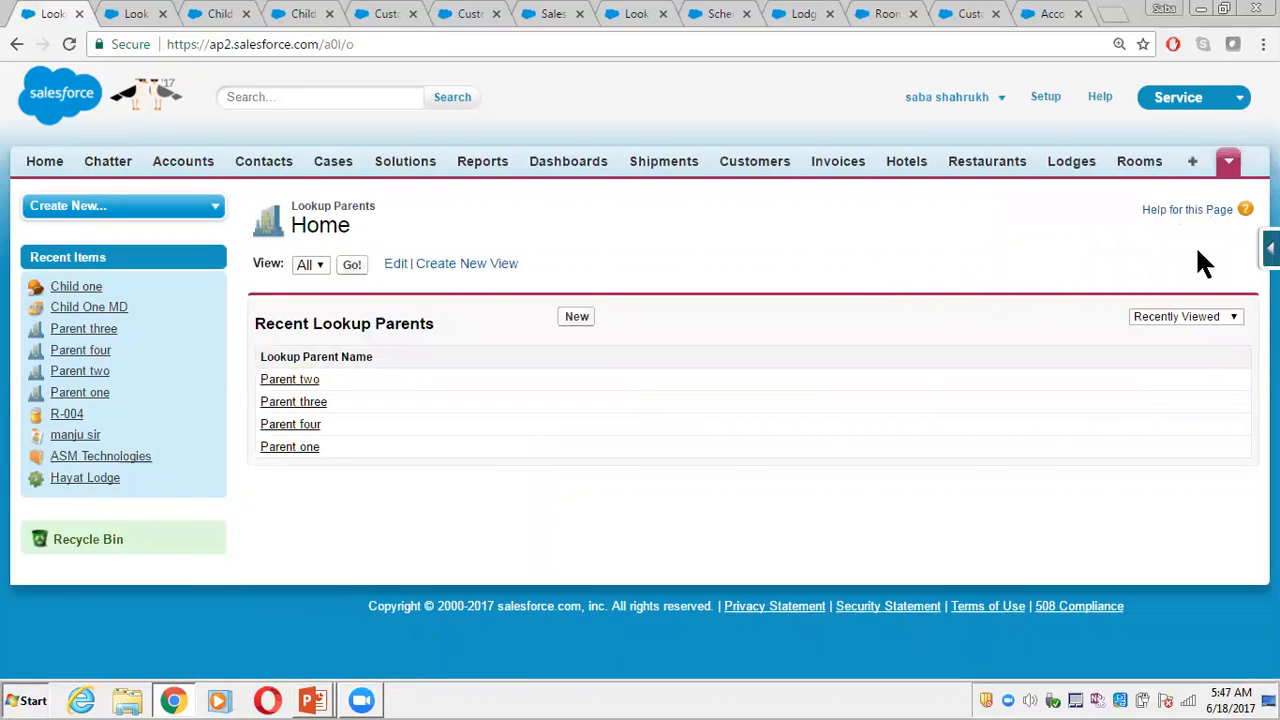
pyautogui.click(1270, 249)
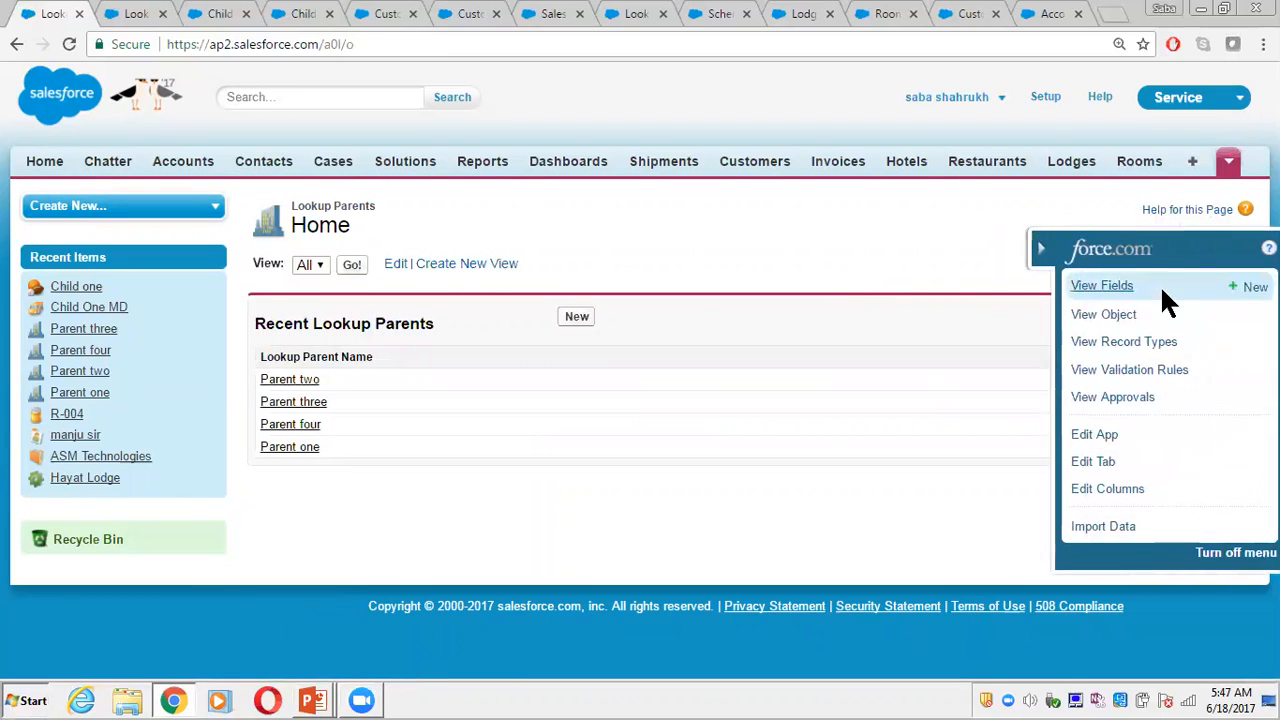
pyautogui.click(1245, 286)
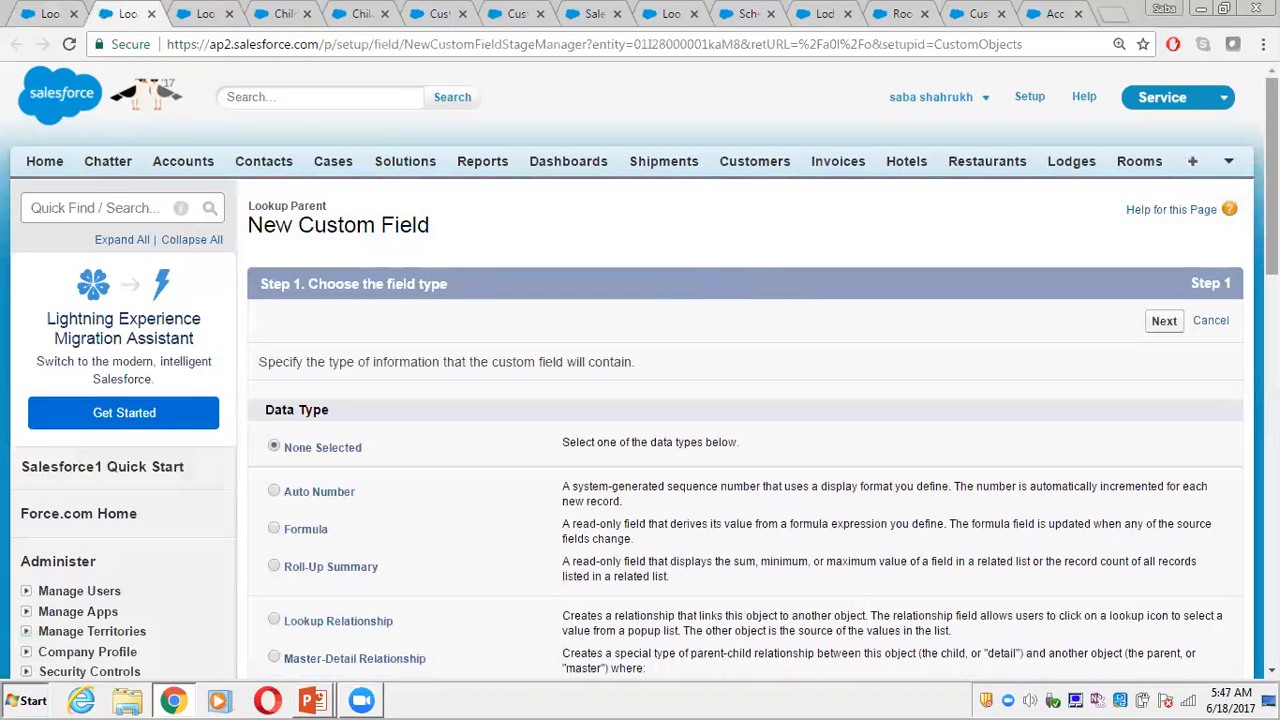
pyautogui.scroll(-1, 673, 279)
pyautogui.click(294, 455)
pyautogui.click(1161, 212)
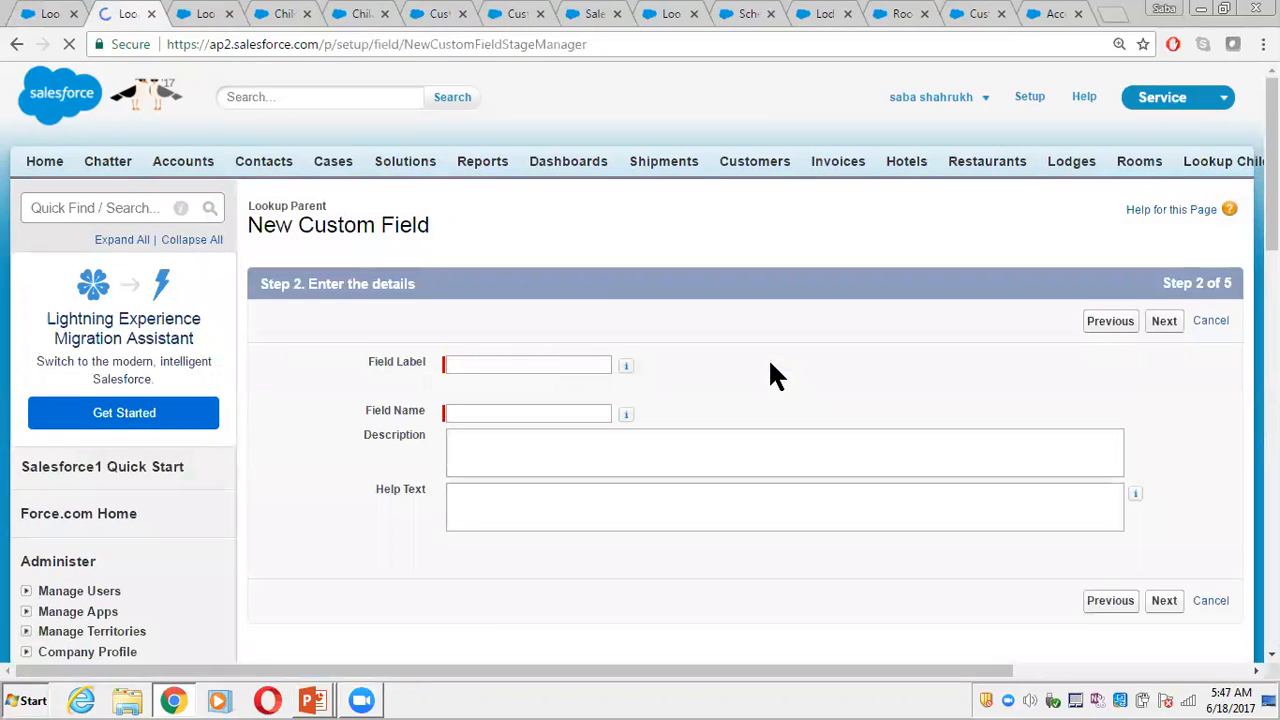
# - Label the roll-up field Roll UP Summ, let its field name fill in, and continue to the summary calculation
pyautogui.click(484, 364)
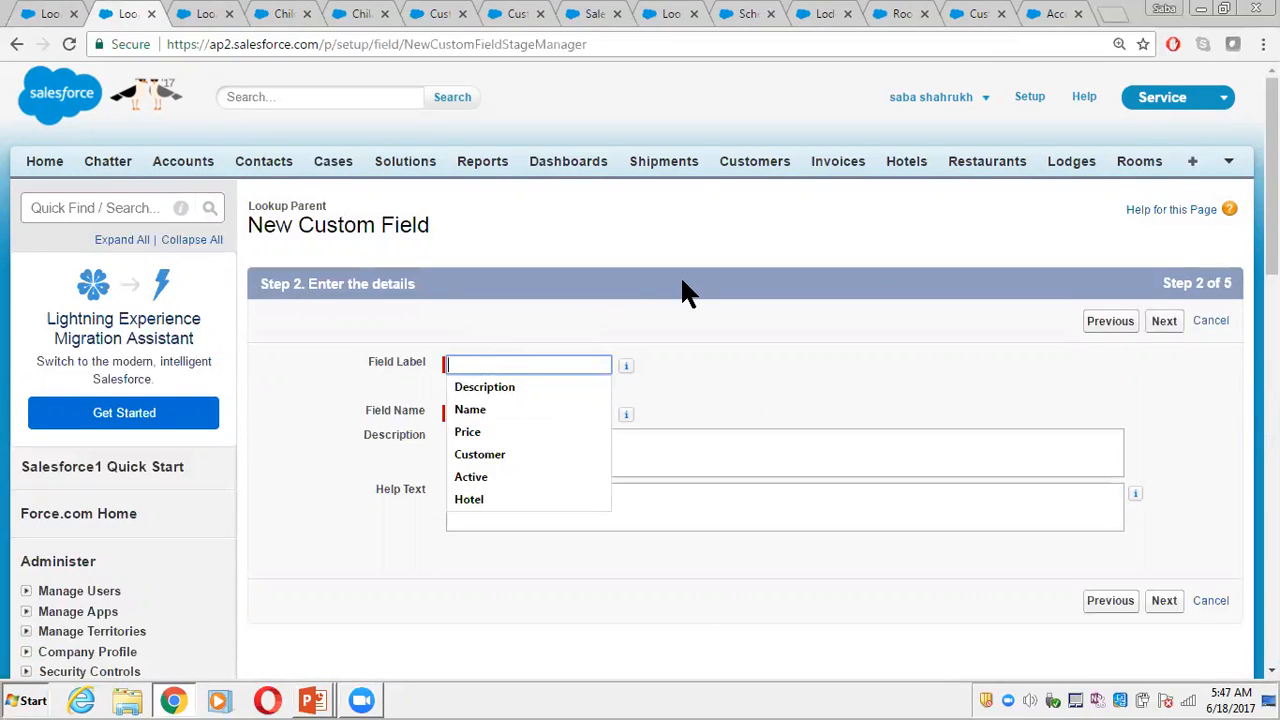
pyautogui.write('Roll')
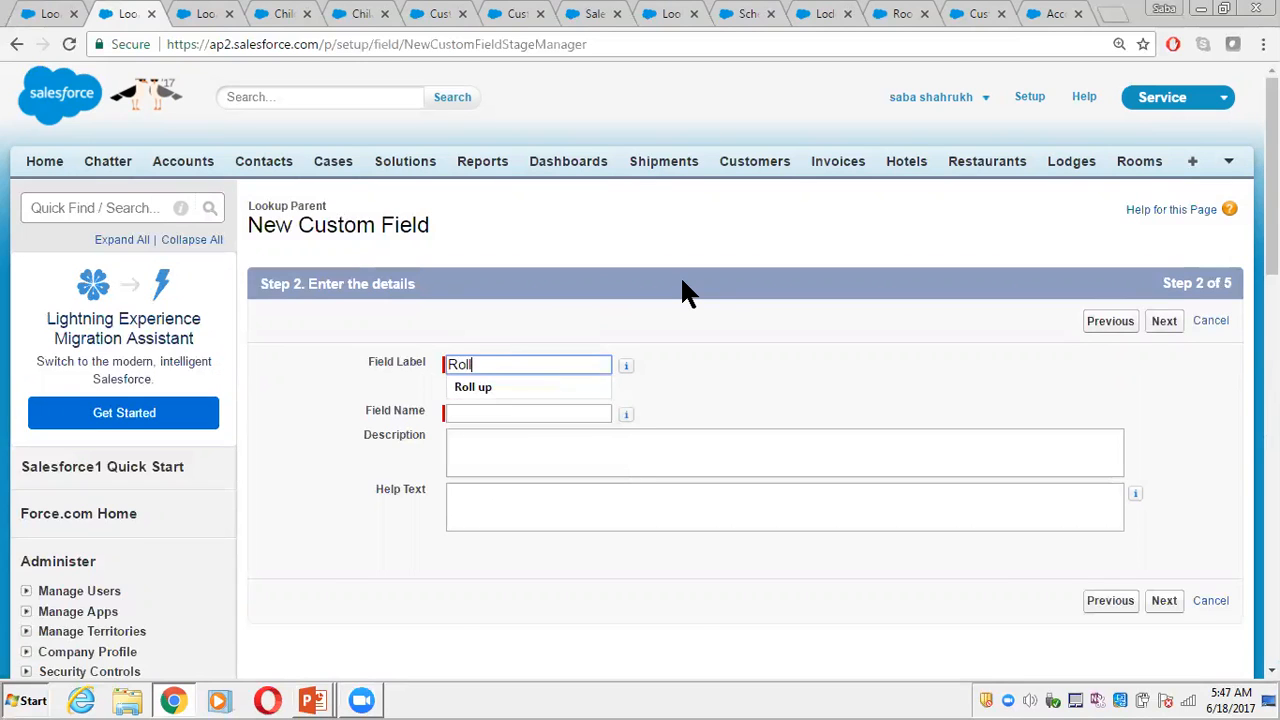
pyautogui.write(' UP Summ')
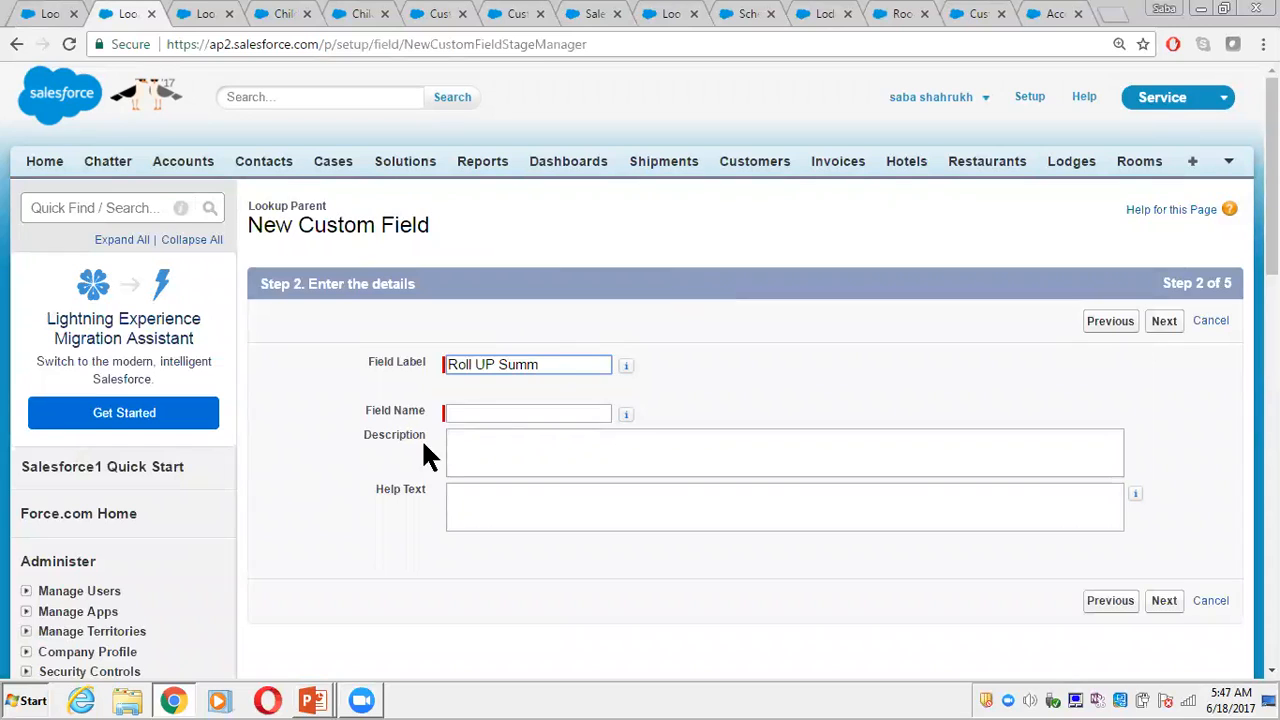
pyautogui.click(491, 412)
pyautogui.click(1164, 322)
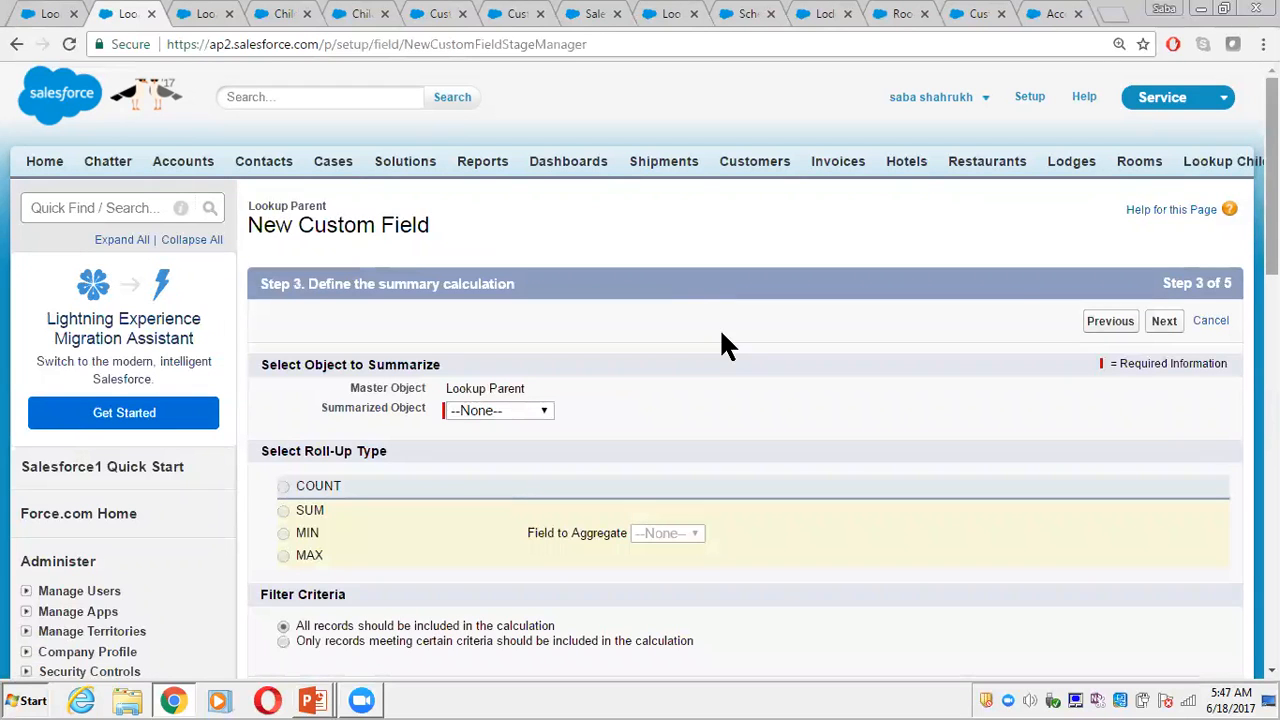
# - Summarize Child MD with the COUNT roll-up type and save the field with the default field-level security and page layout
pyautogui.scroll(-1, 640, 370)
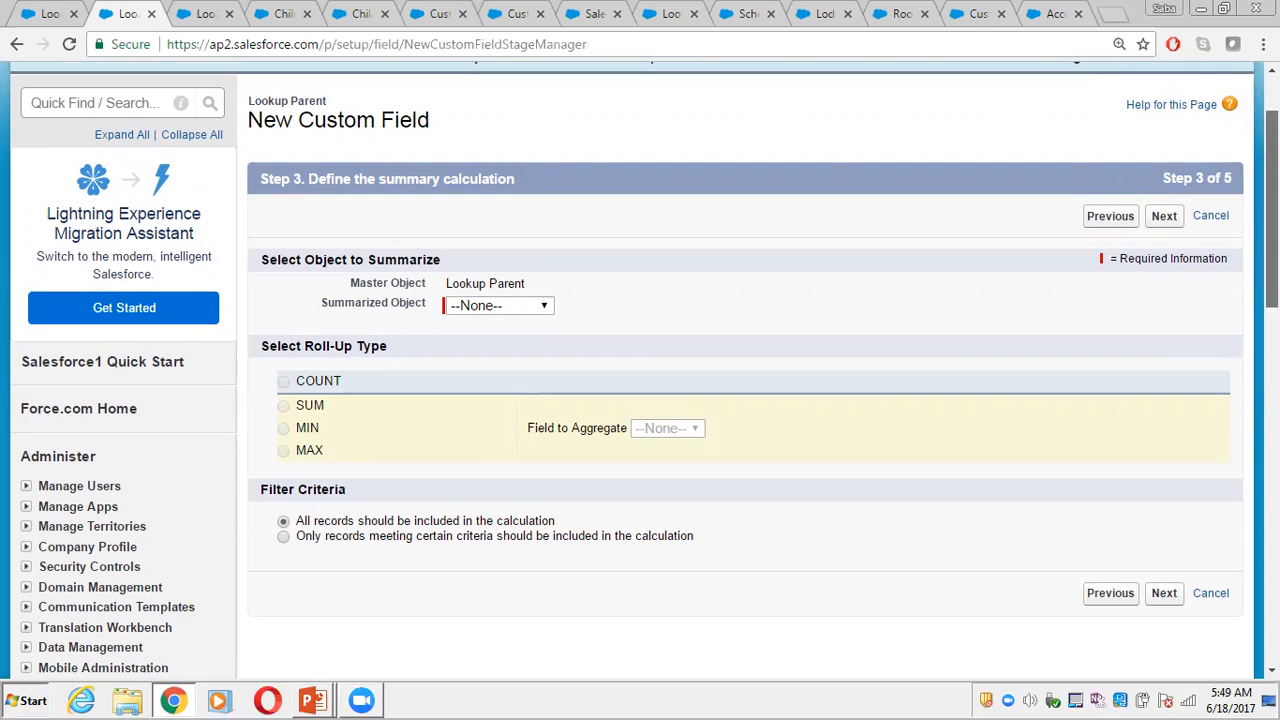
pyautogui.scroll(-1, 1034, 345)
pyautogui.scroll(3, 734, 366)
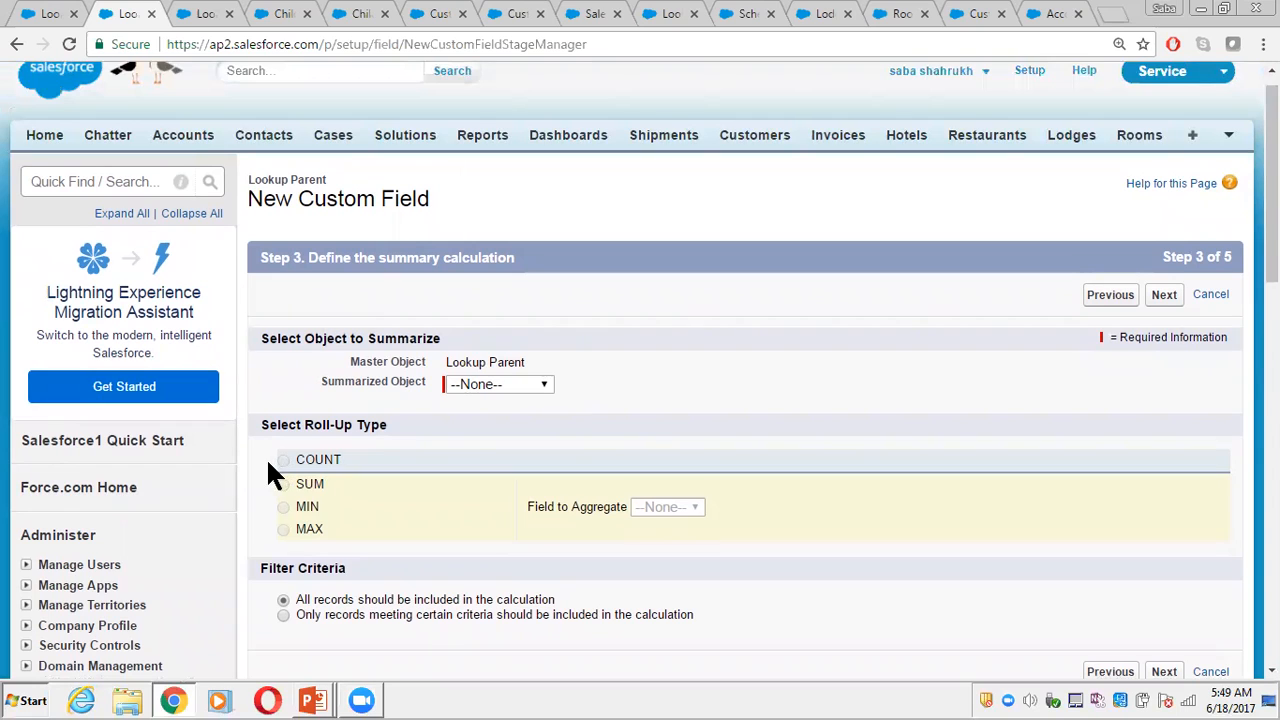
pyautogui.click(506, 392)
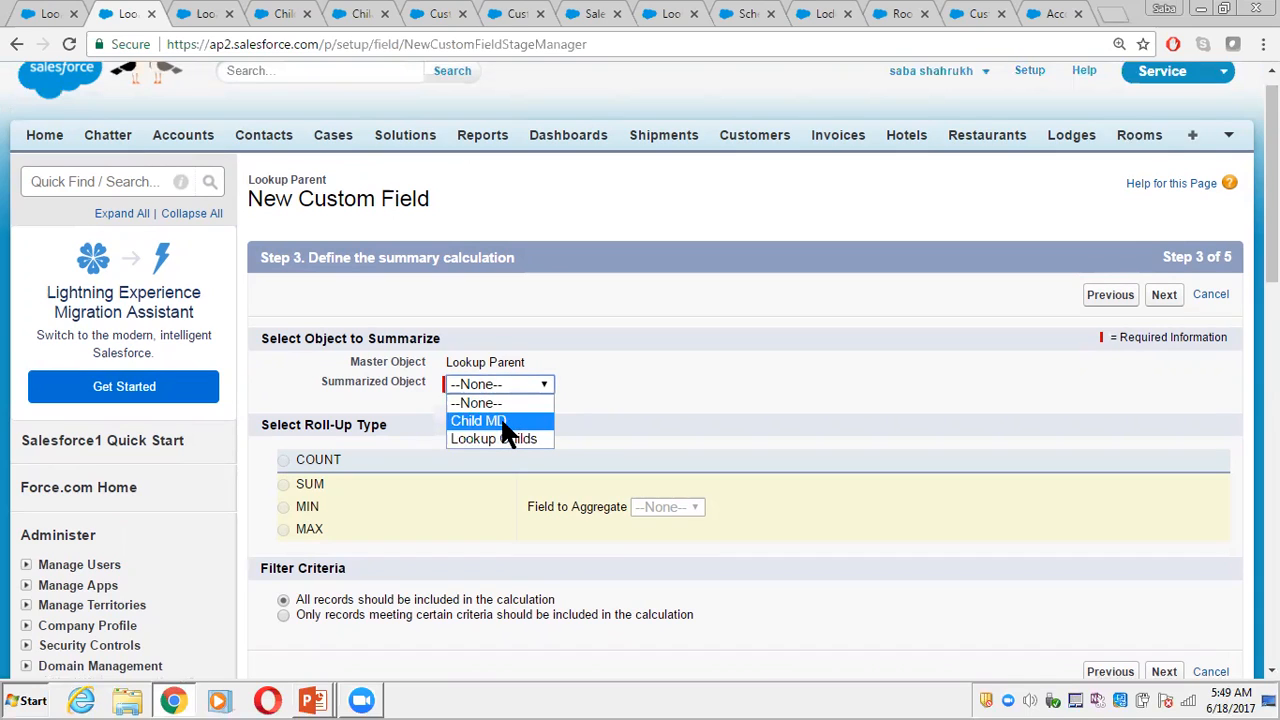
pyautogui.click(457, 423)
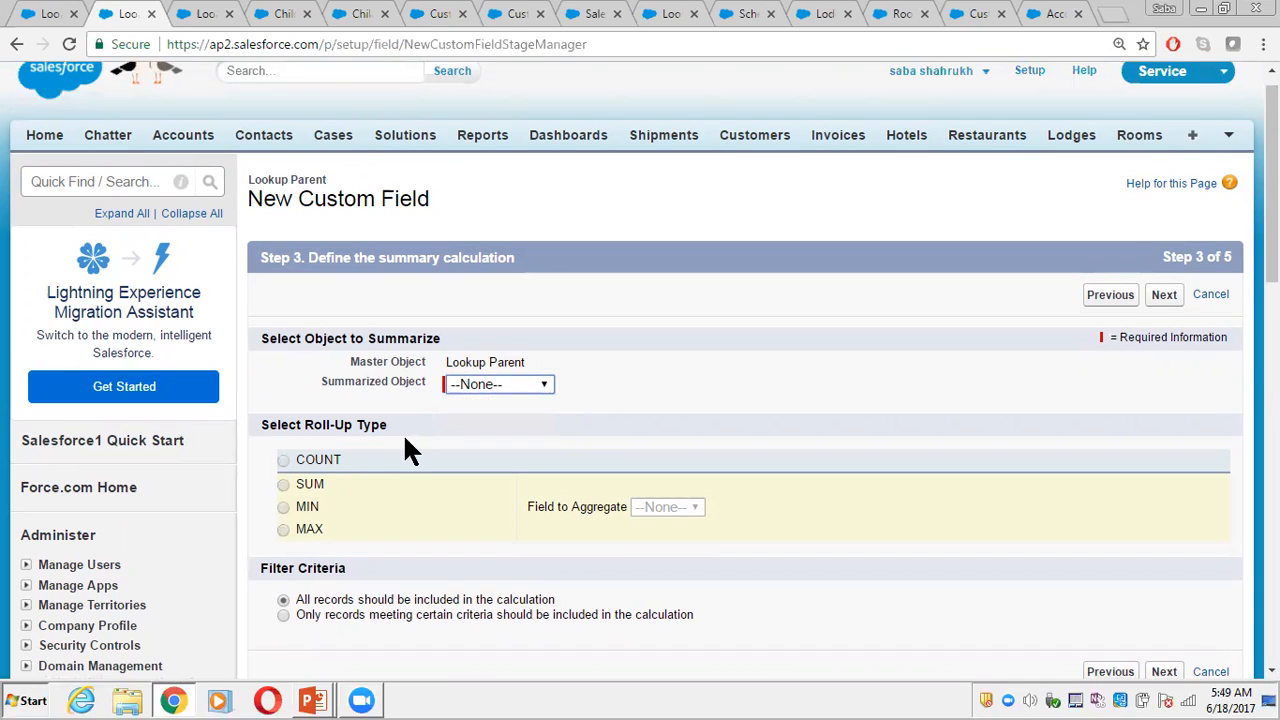
pyautogui.click(281, 459)
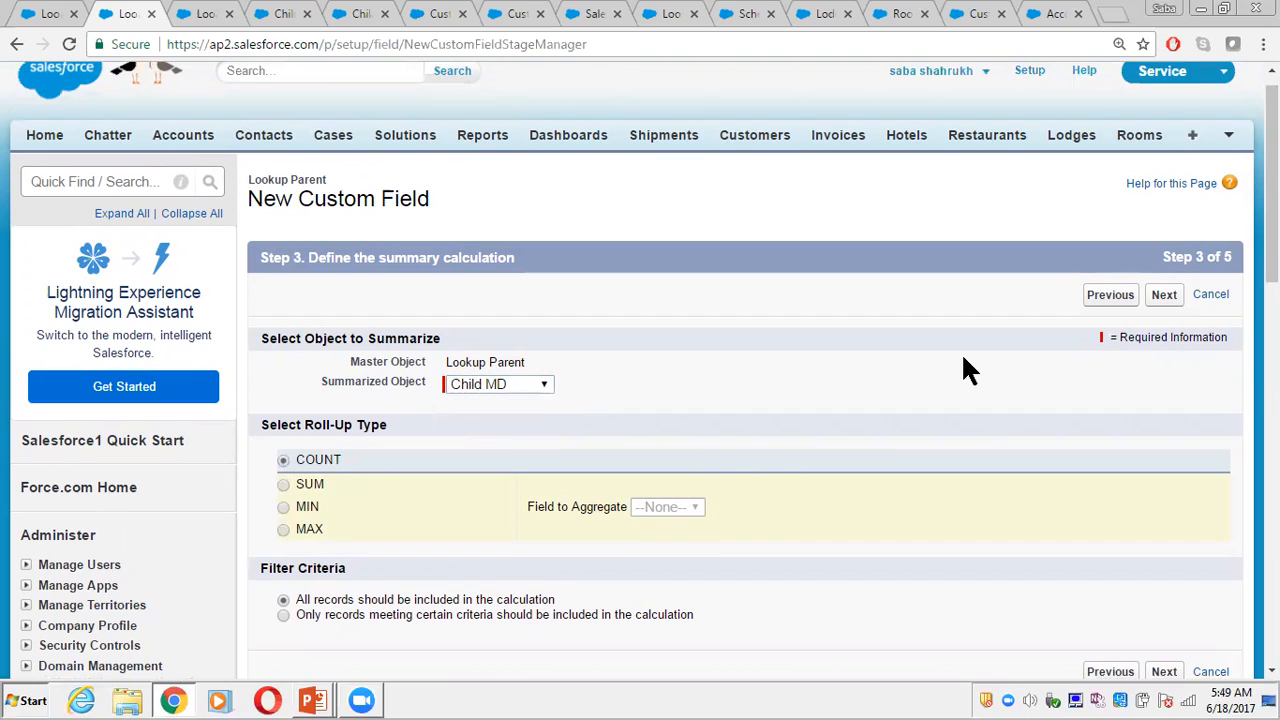
pyautogui.click(1164, 294)
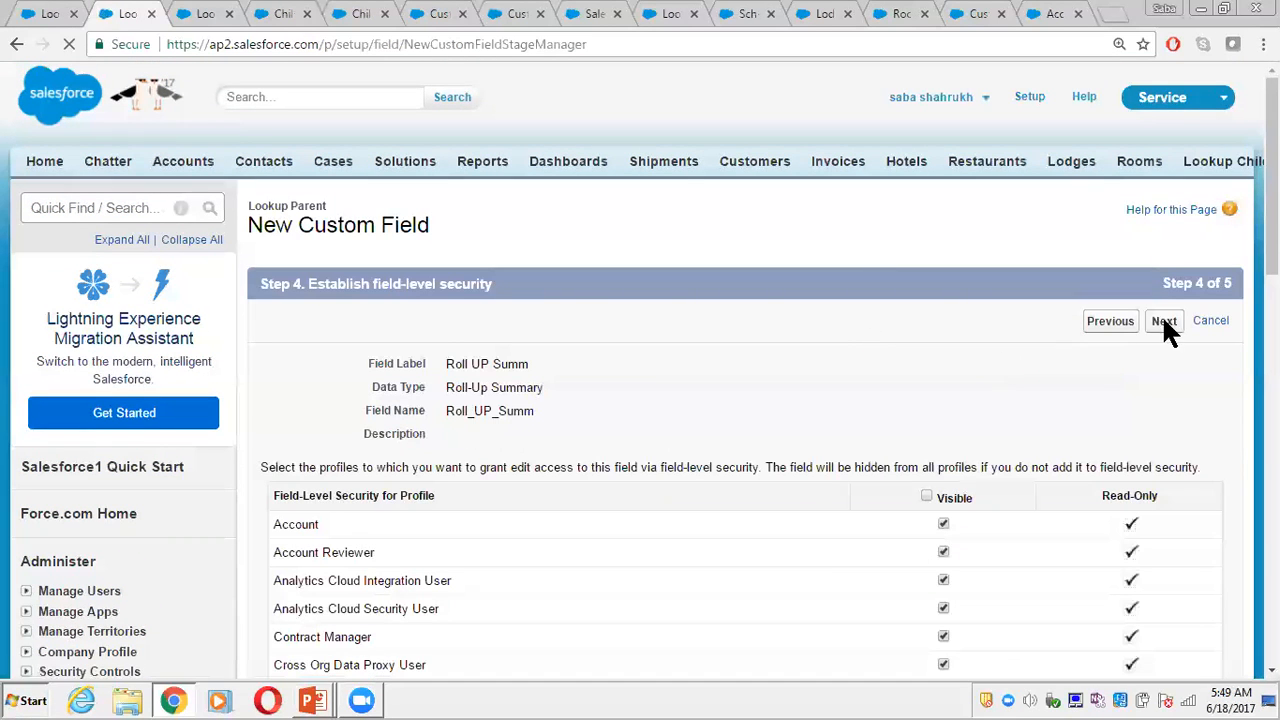
pyautogui.click(1166, 320)
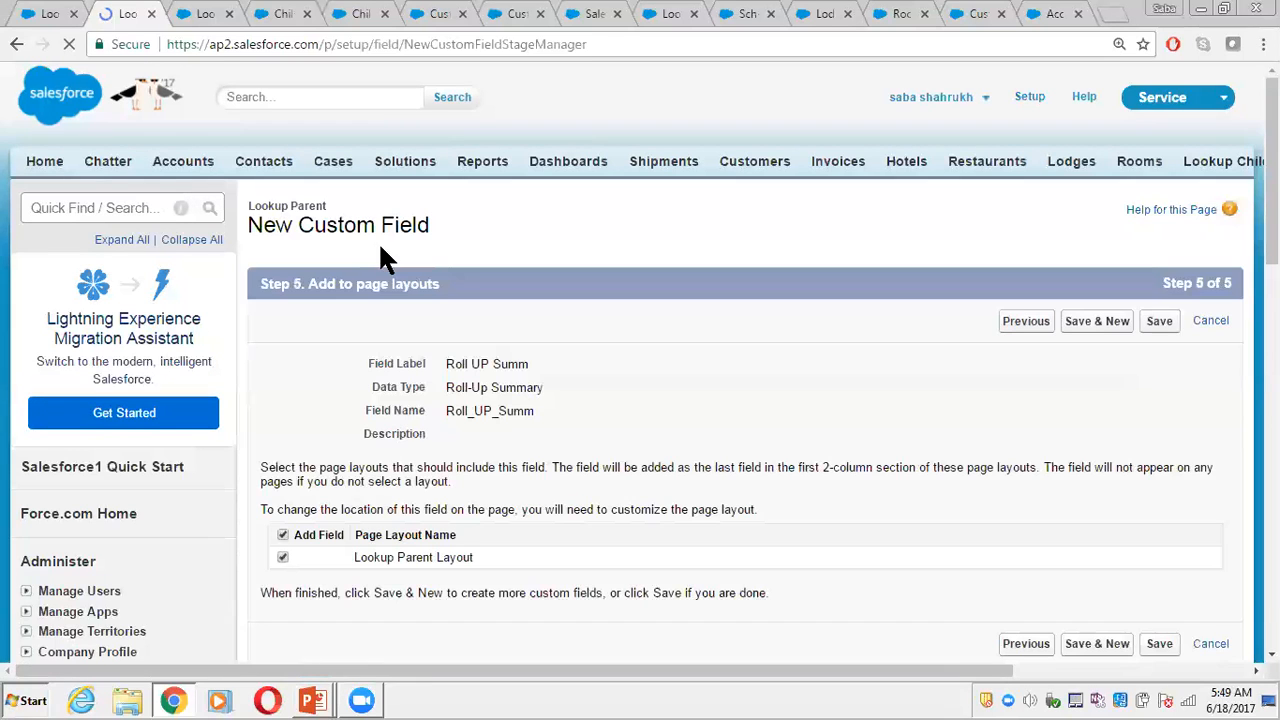
pyautogui.click(1156, 322)
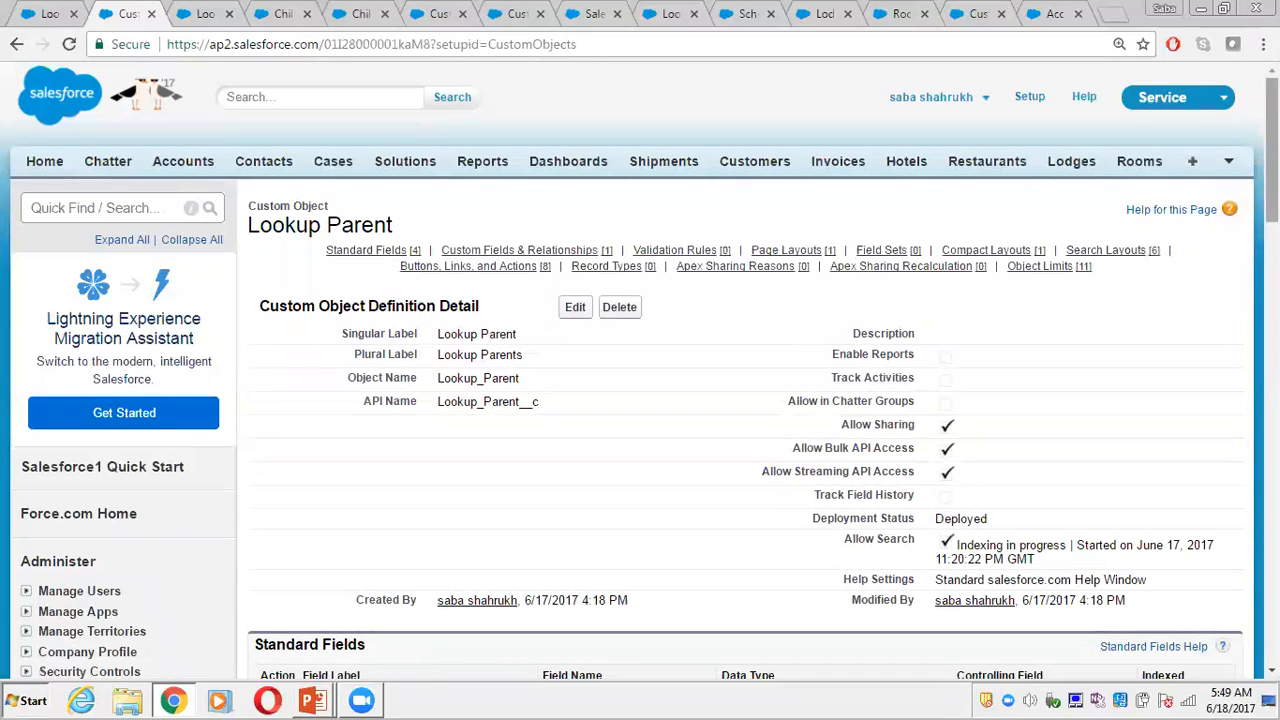
# - Review the Roll UP Summ field among Lookup Parent's custom fields and relationships
pyautogui.scroll(-1, 1147, 240)
pyautogui.scroll(-3, 640, 370)
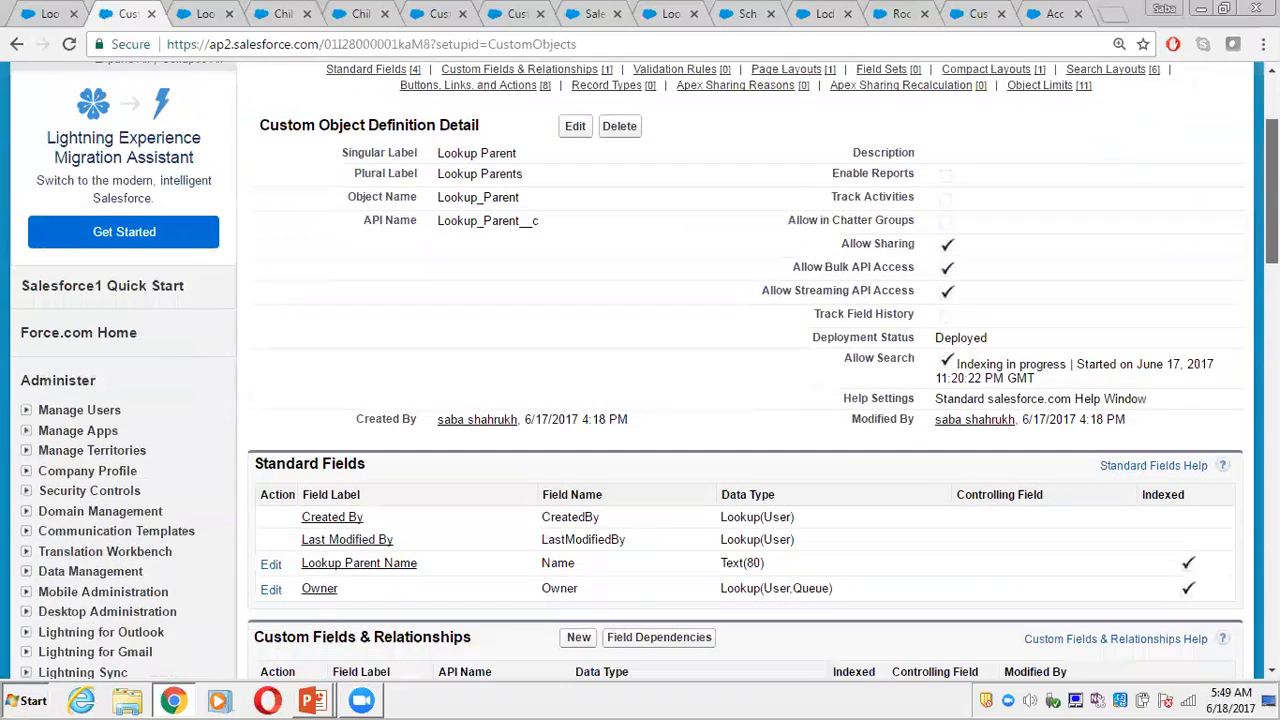
pyautogui.scroll(-1, 470, 455)
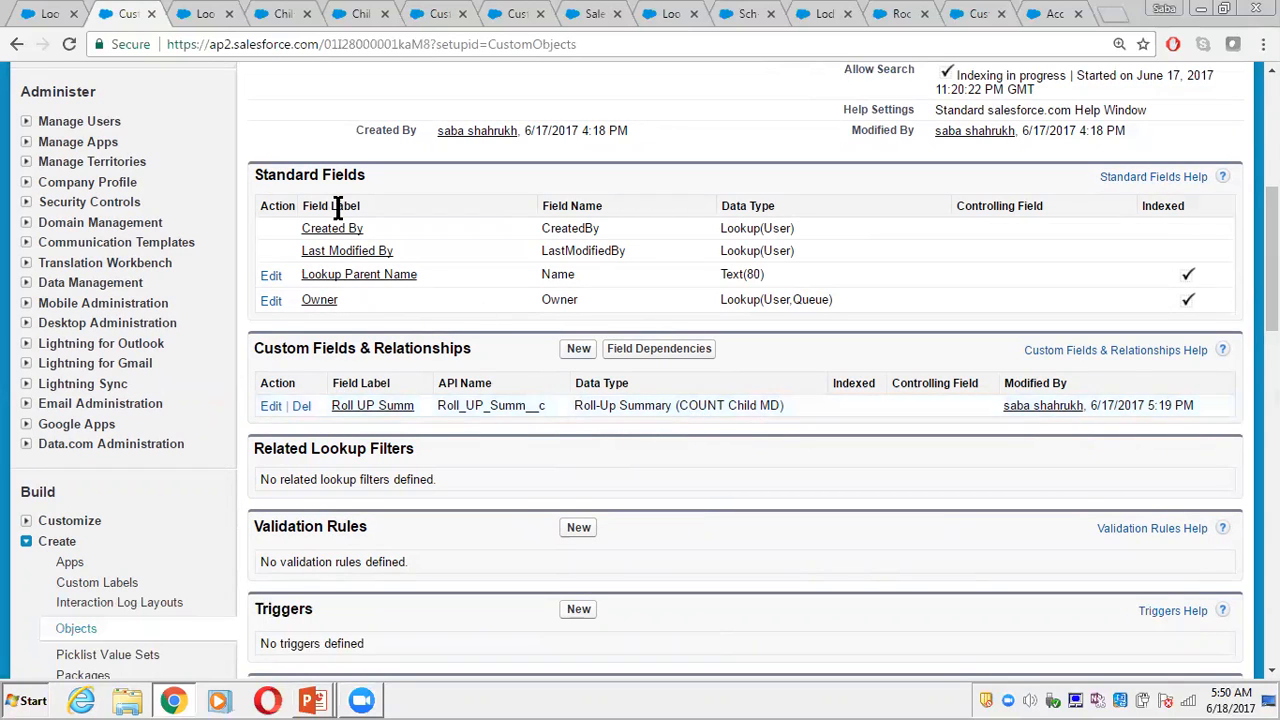
pyautogui.scroll(1, 362, 133)
pyautogui.scroll(5, 358, 122)
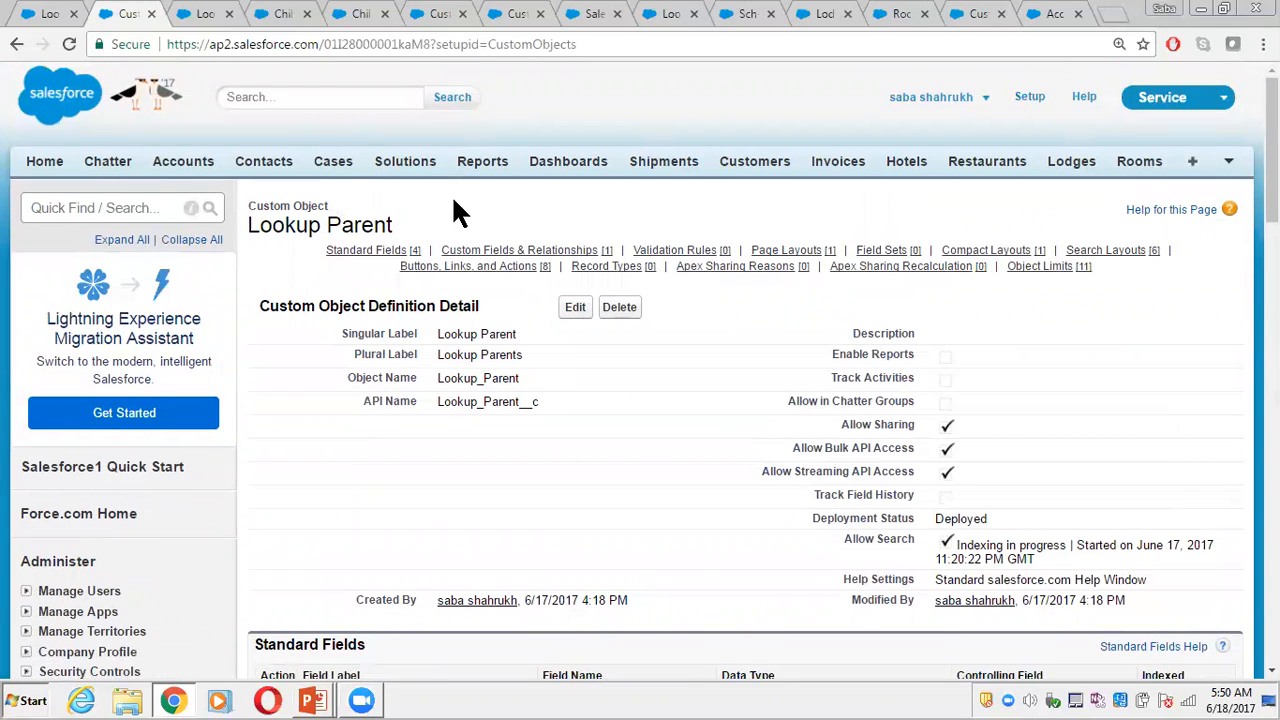
# - Check the Roll UP Summ value on the Parent two record and view its related Child One MD record
pyautogui.click(1229, 165)
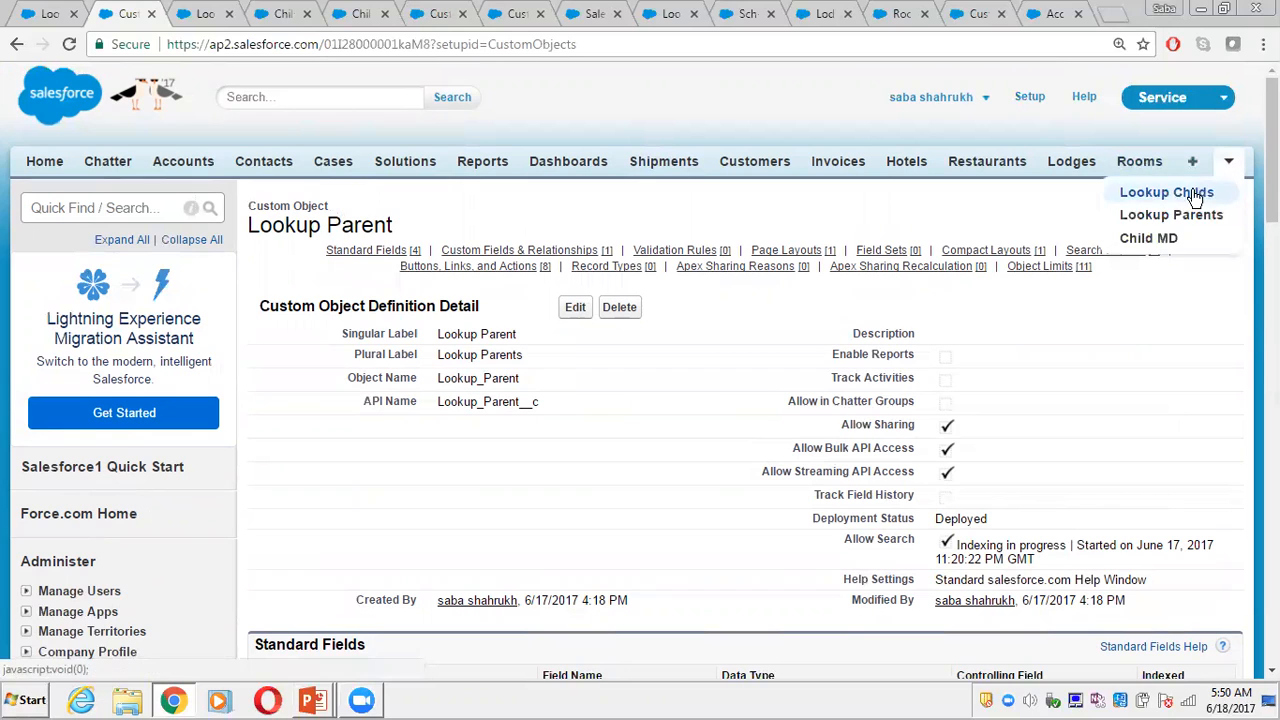
pyautogui.click(1150, 215)
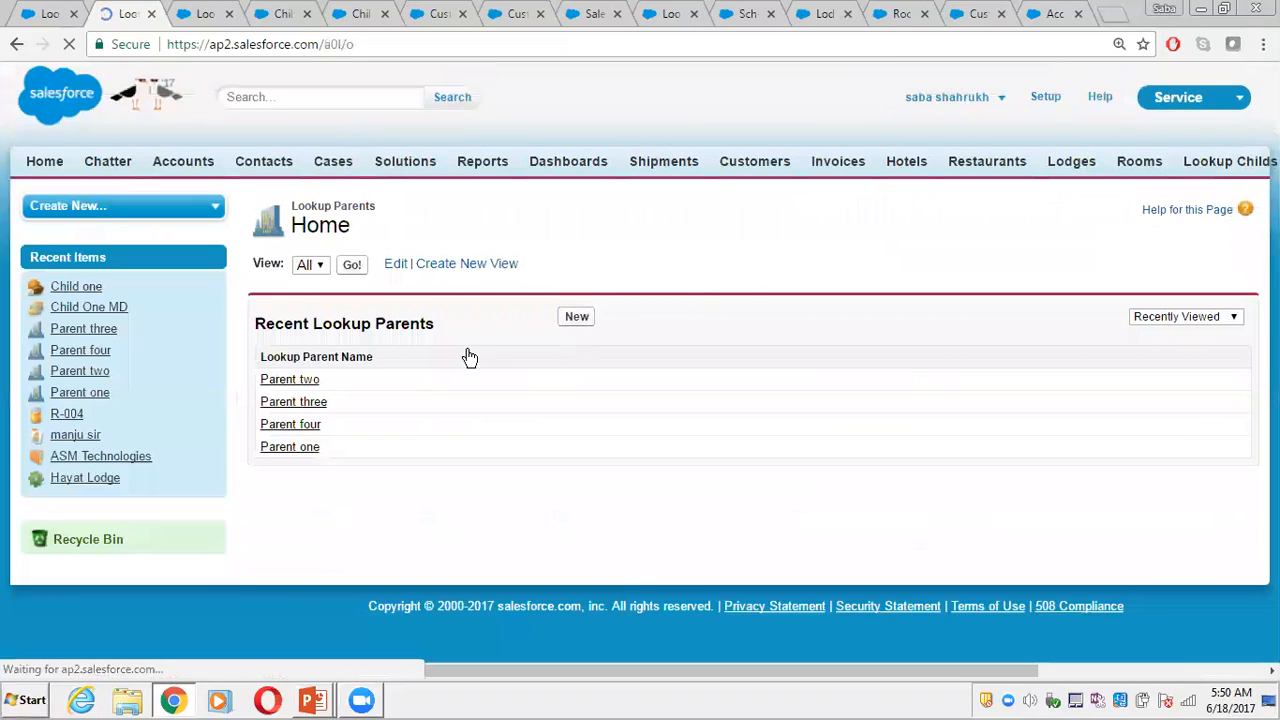
pyautogui.click(301, 381)
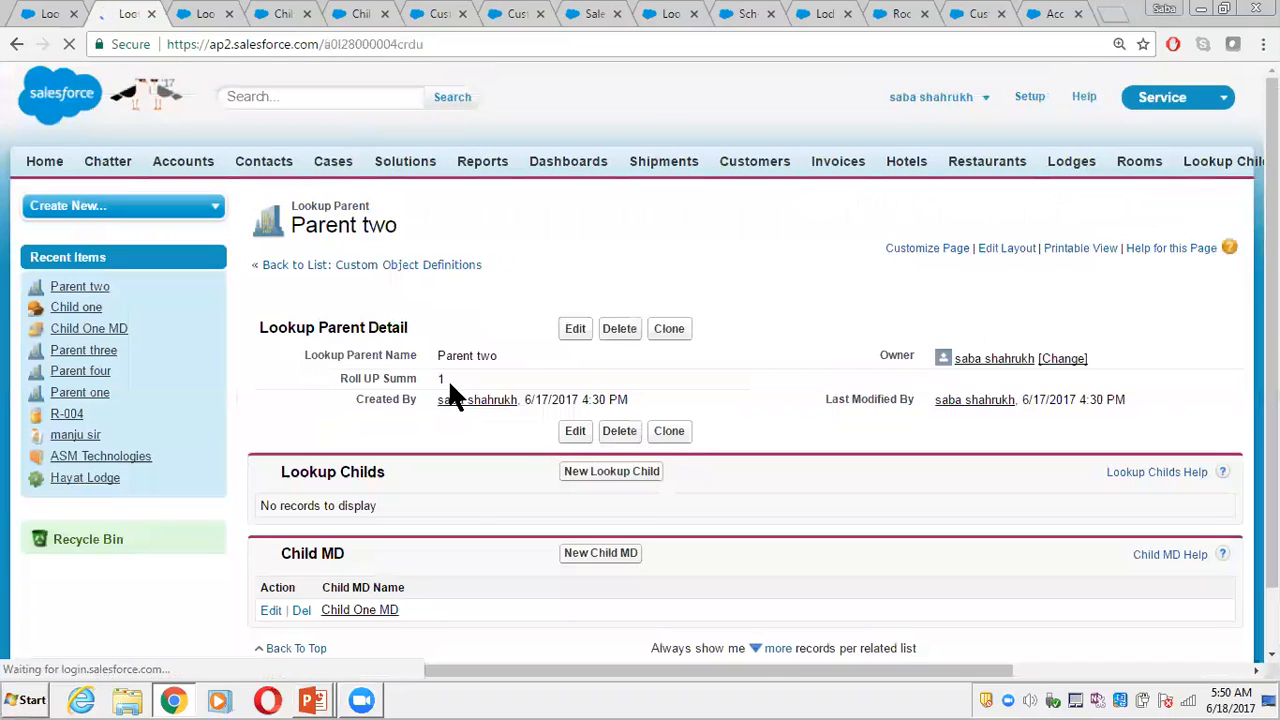
pyautogui.scroll(-1, 640, 380)
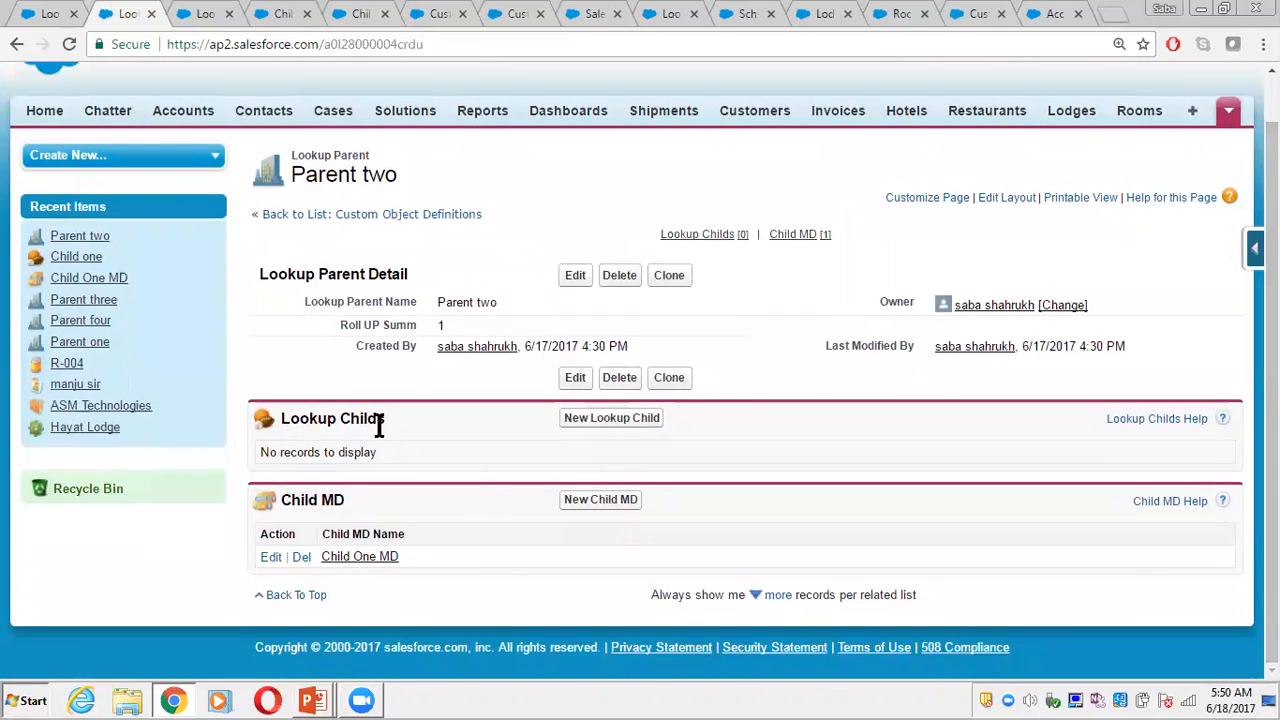
pyautogui.click(351, 554)
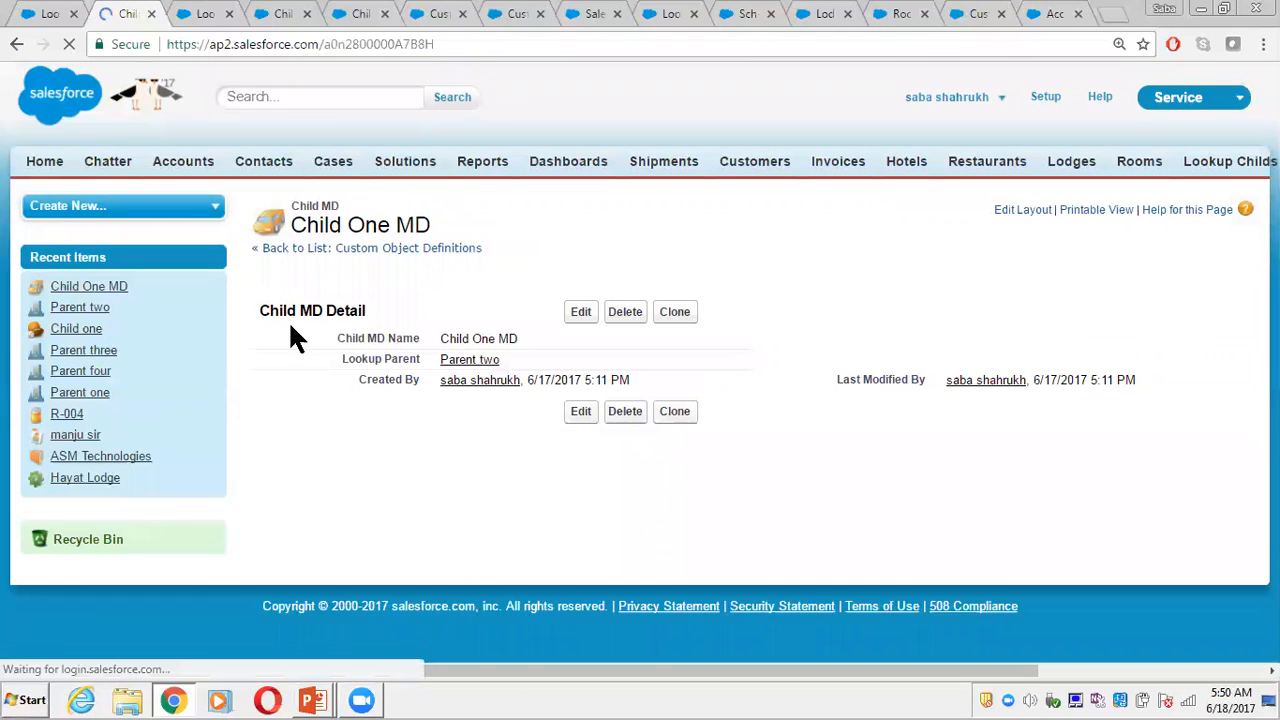
pyautogui.click(16, 44)
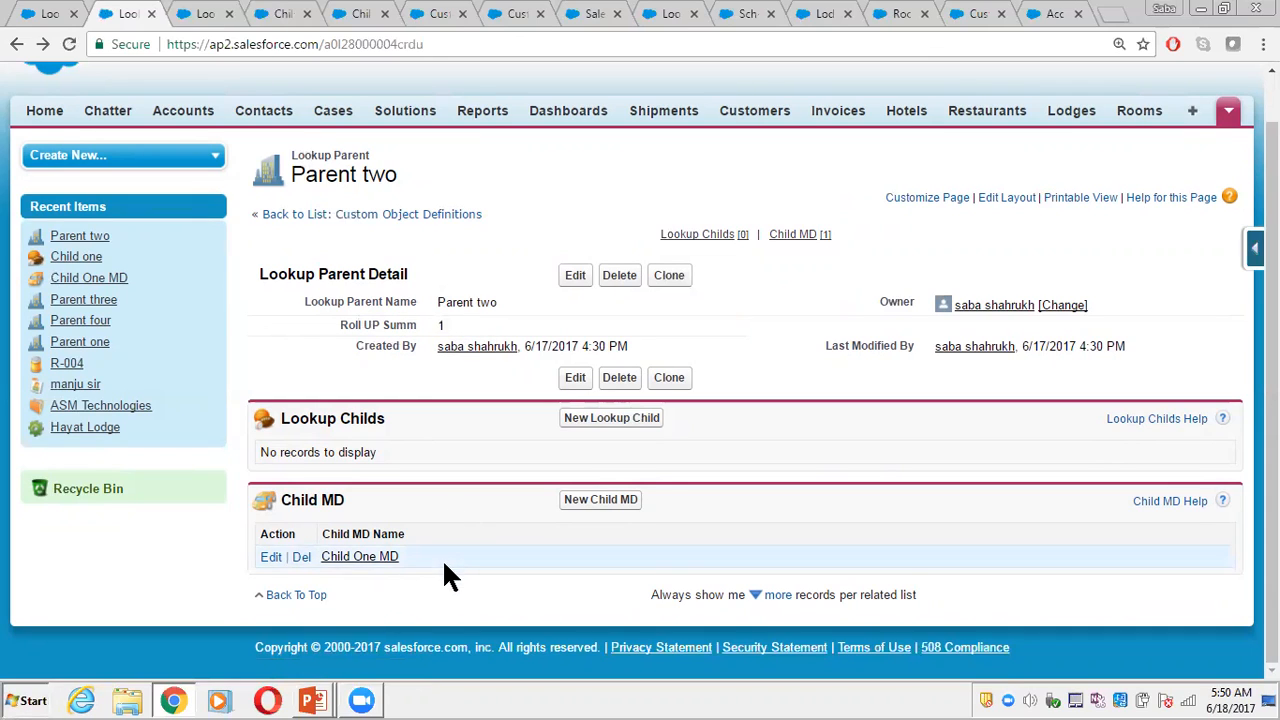
# - Create a Child MD record named Second child from Parent two's related list and save it
pyautogui.click(586, 496)
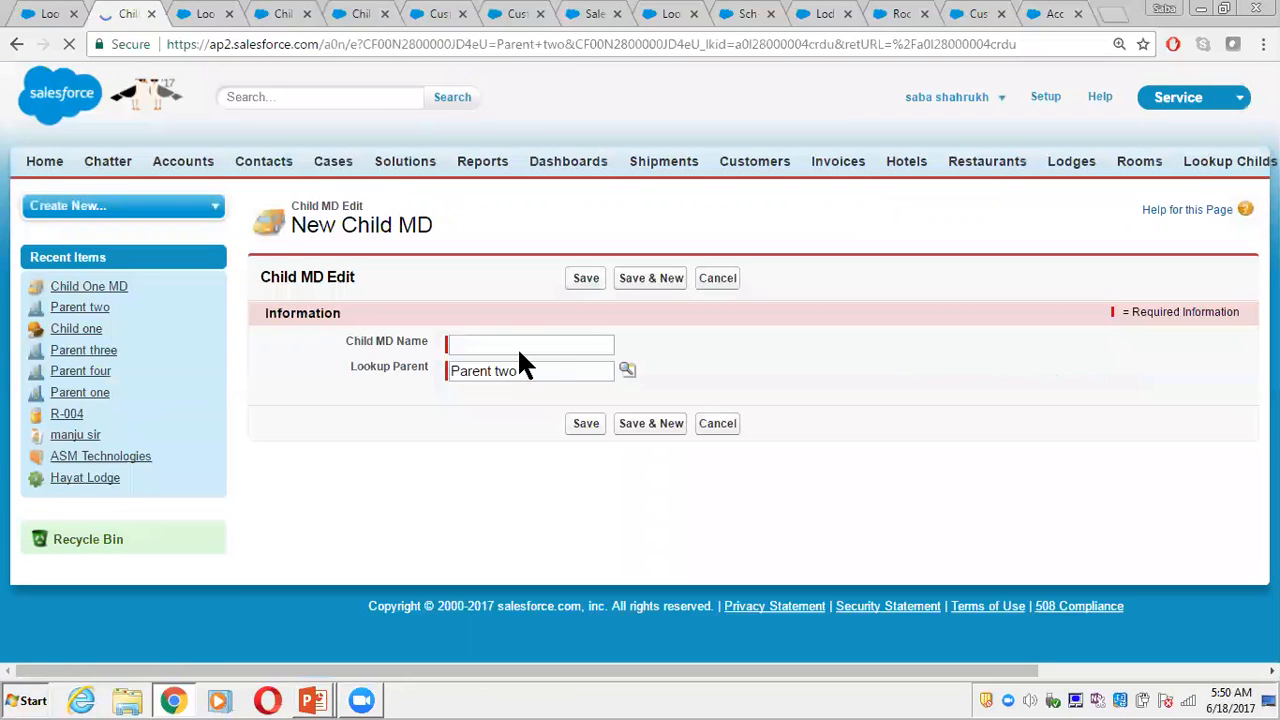
pyautogui.write('Second chi')
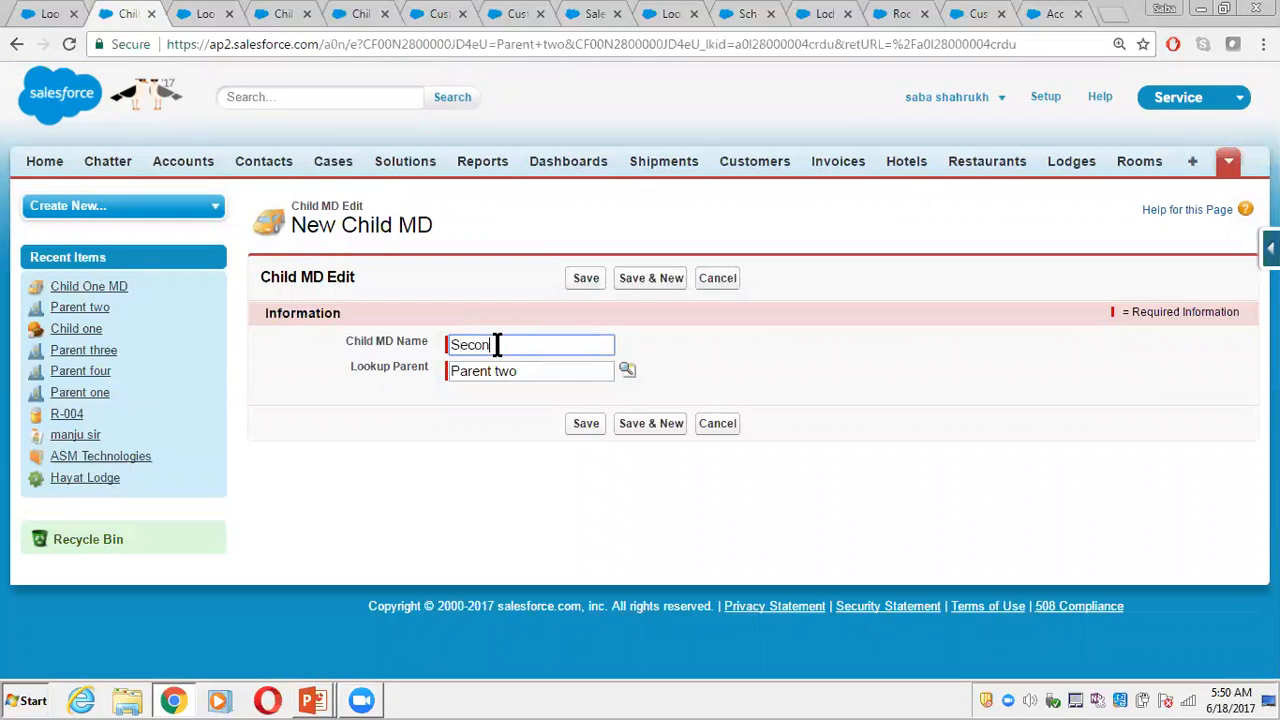
pyautogui.write('ld')
pyautogui.click(585, 425)
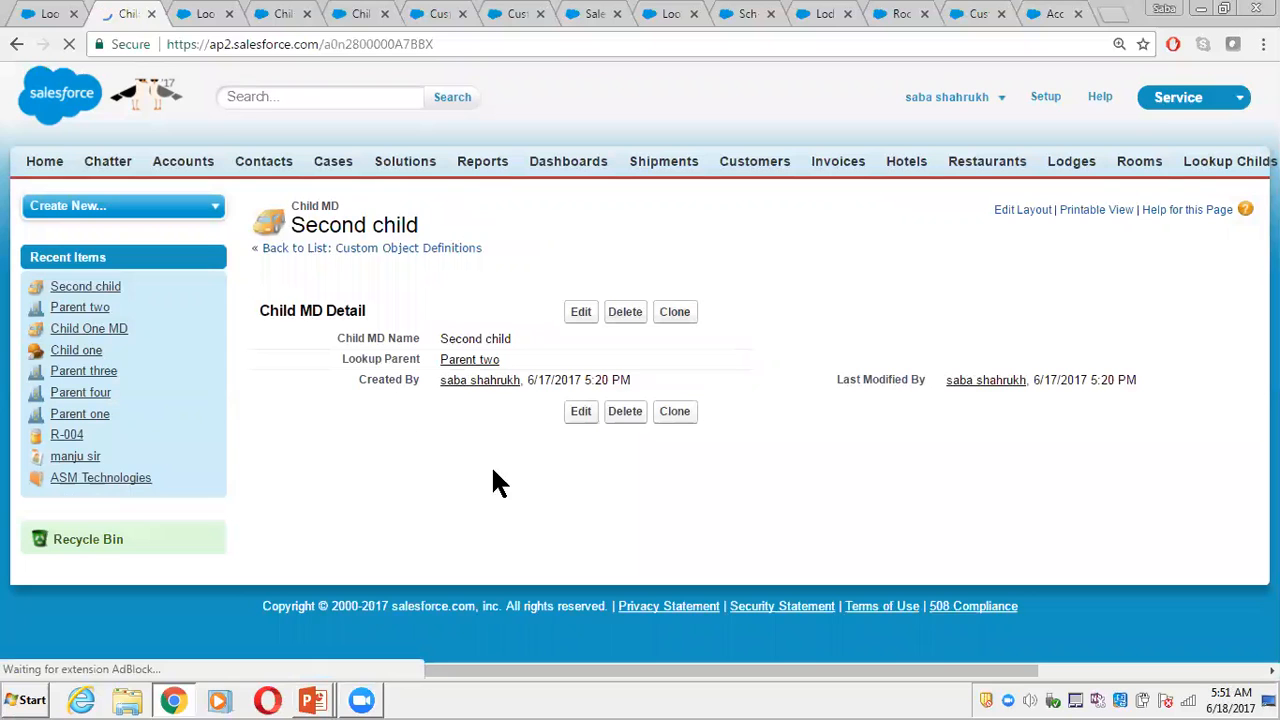
# - Return to the Parent two record and reload it to check the roll-up count
pyautogui.click(16, 45)
pyautogui.click(16, 45)
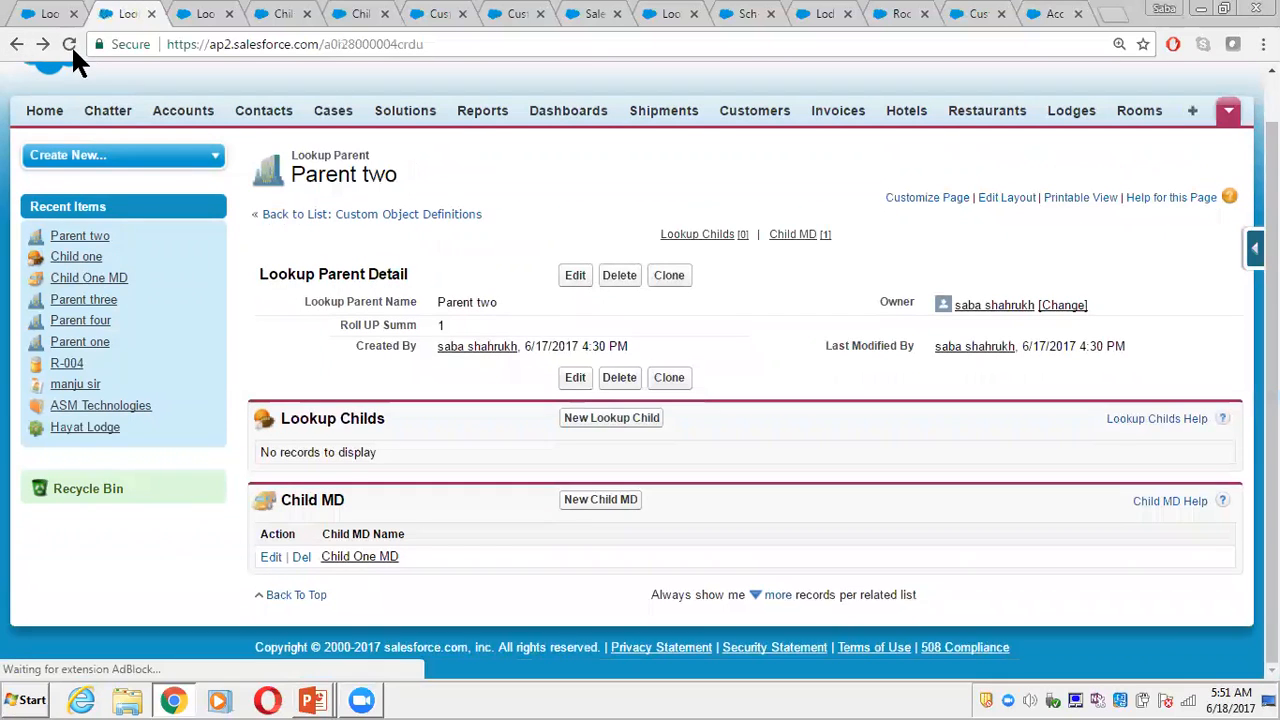
pyautogui.click(69, 44)
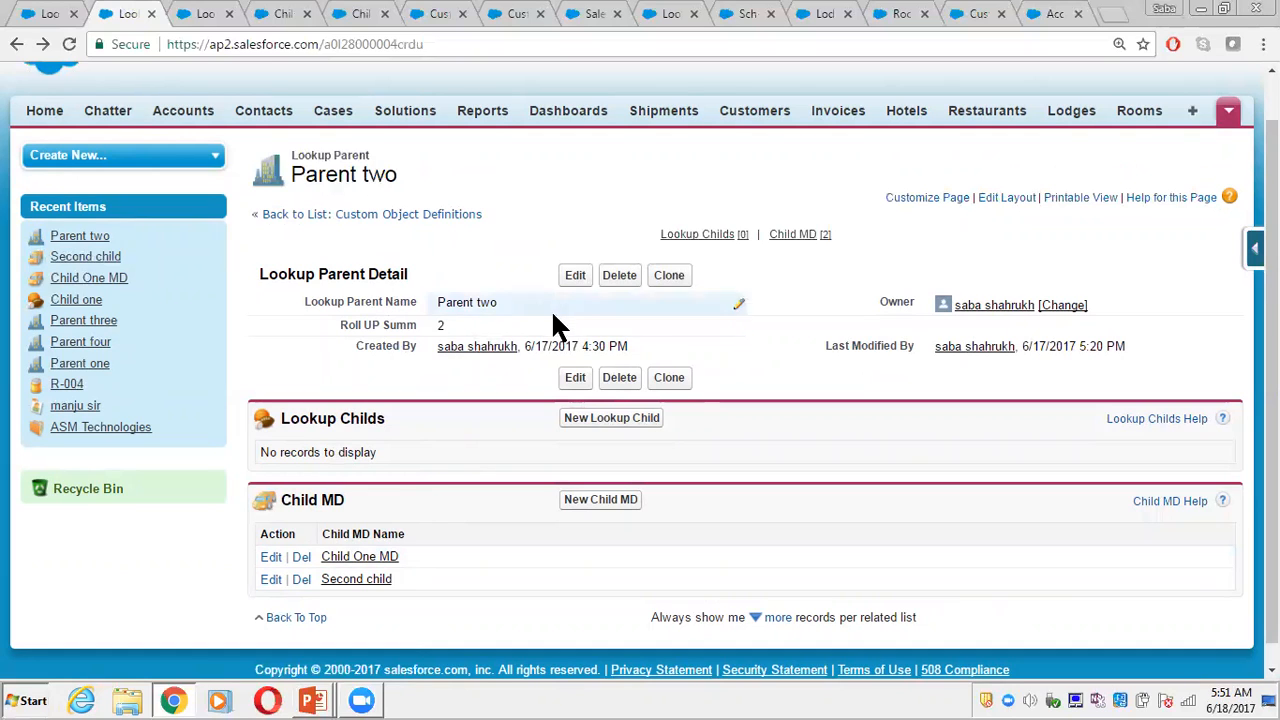
# - View the Lookup Parent object's field definitions, and return to Parent two and the Lookup Parents home page
pyautogui.click(1254, 248)
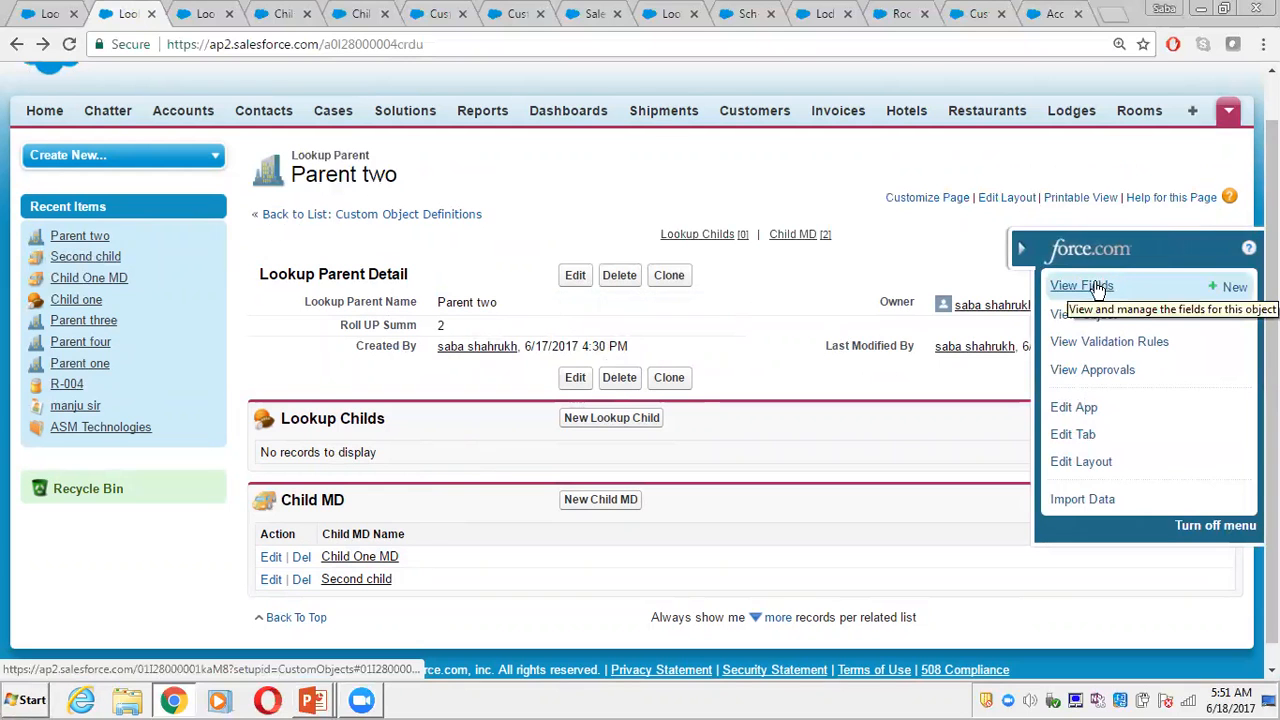
pyautogui.click(1088, 286)
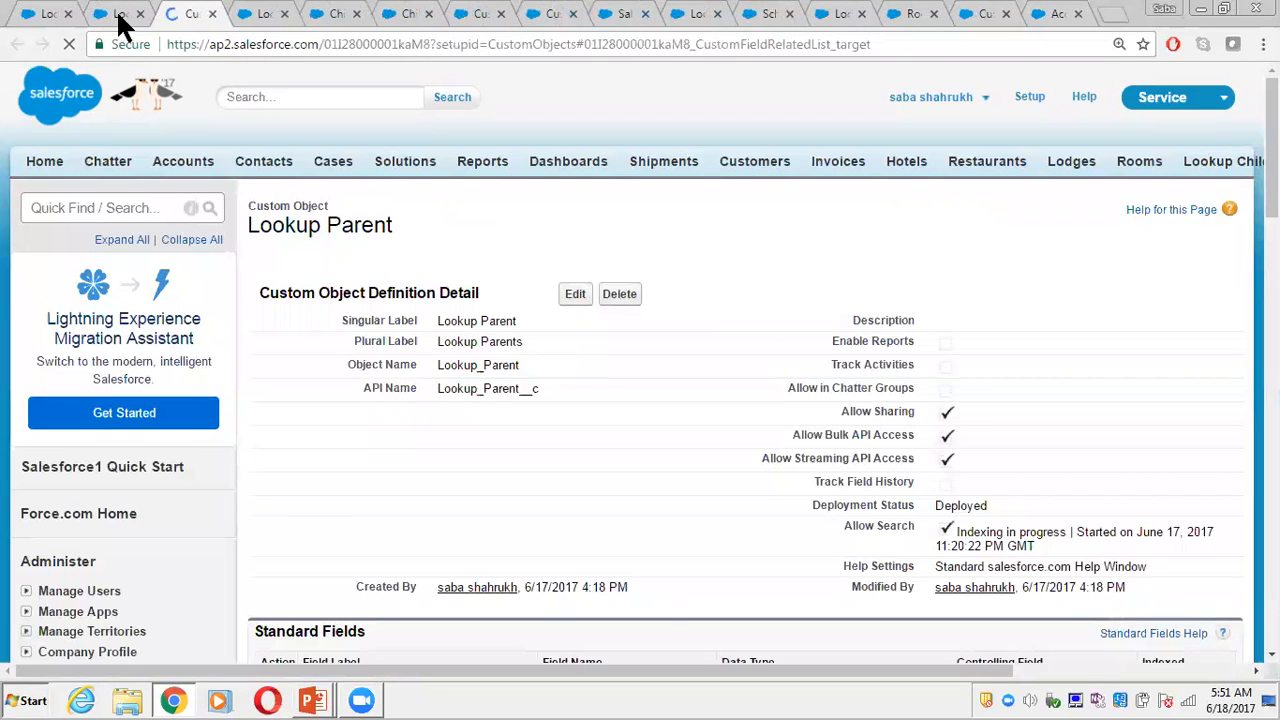
pyautogui.click(118, 16)
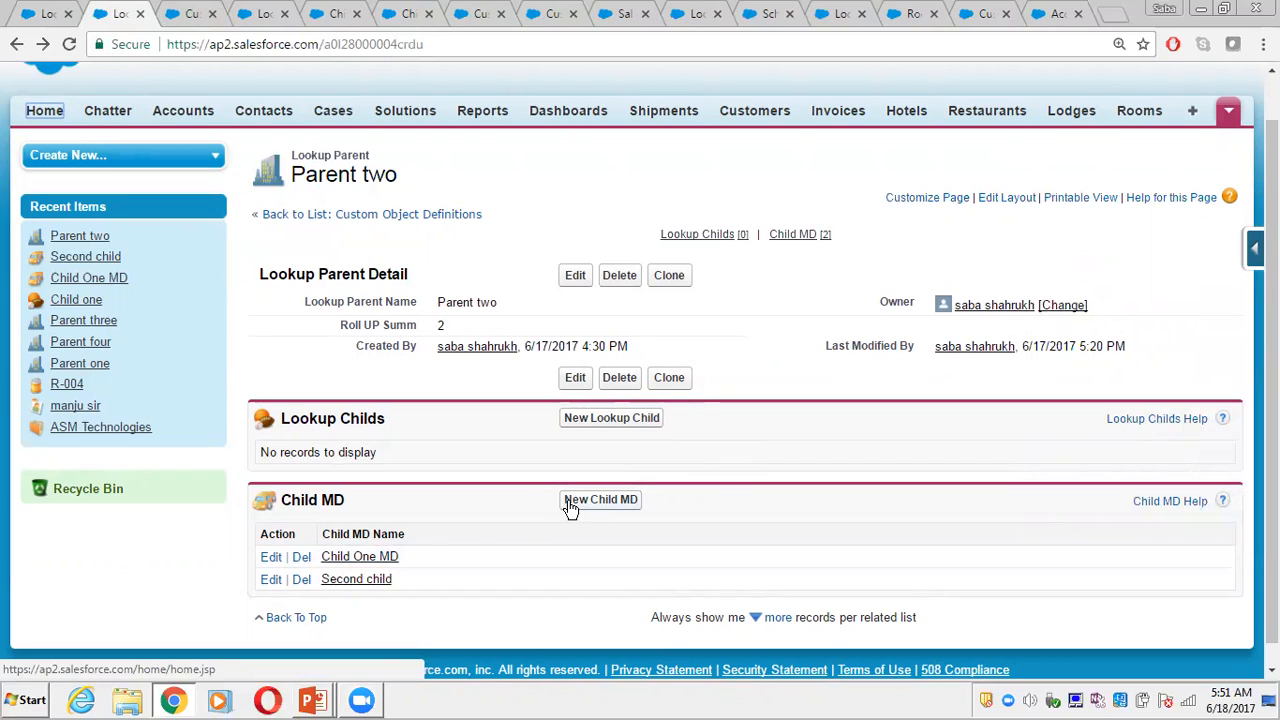
pyautogui.click(40, 14)
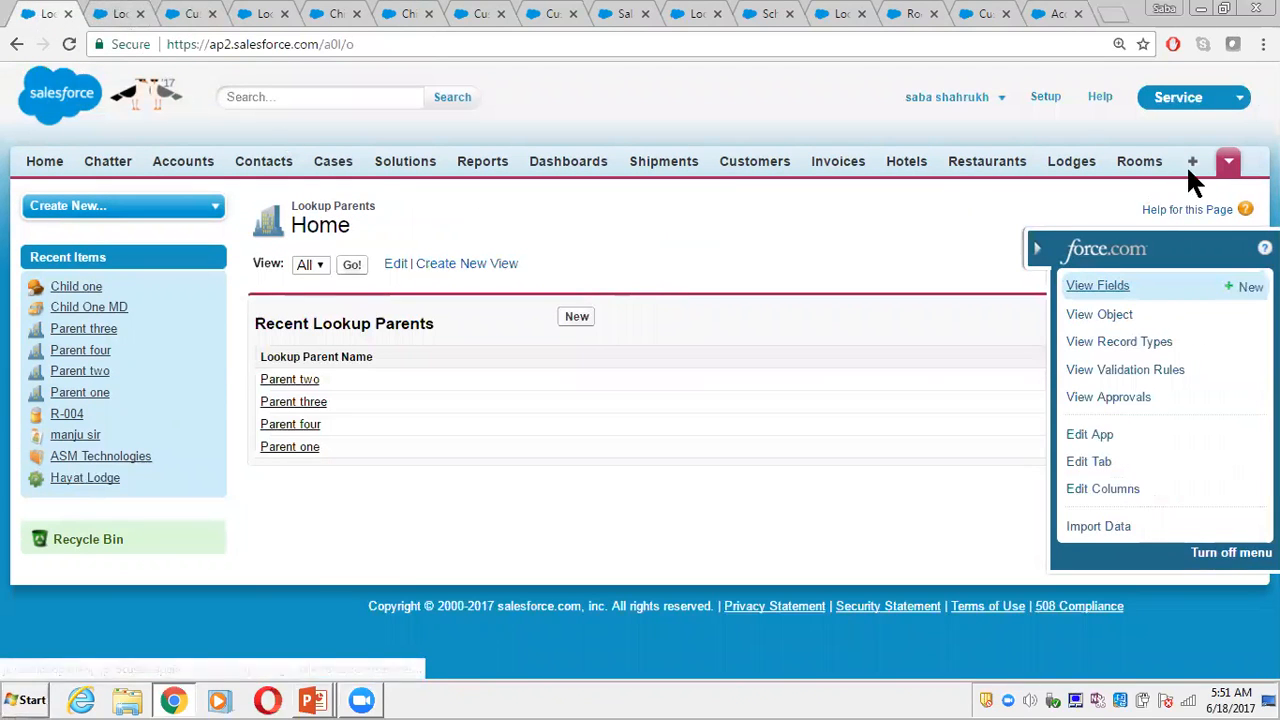
# - Reload the Lookup Parents home page and open the Child MD home page
pyautogui.click(1228, 163)
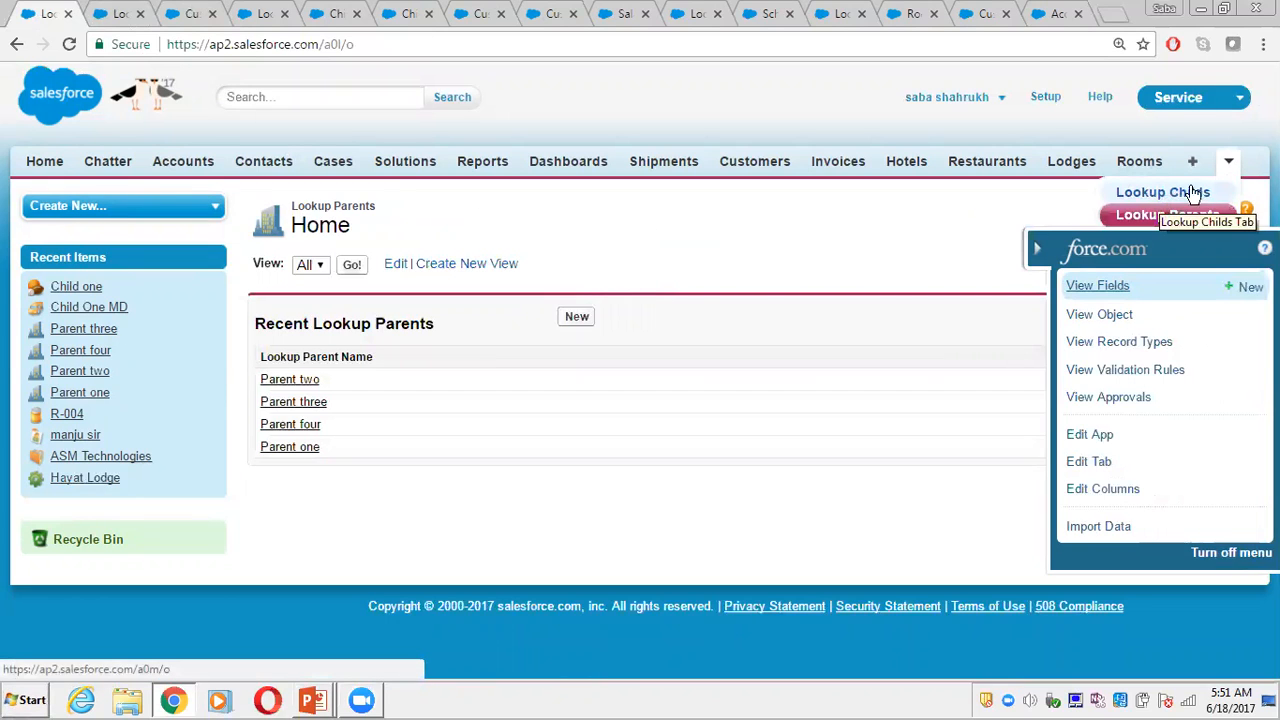
pyautogui.click(69, 44)
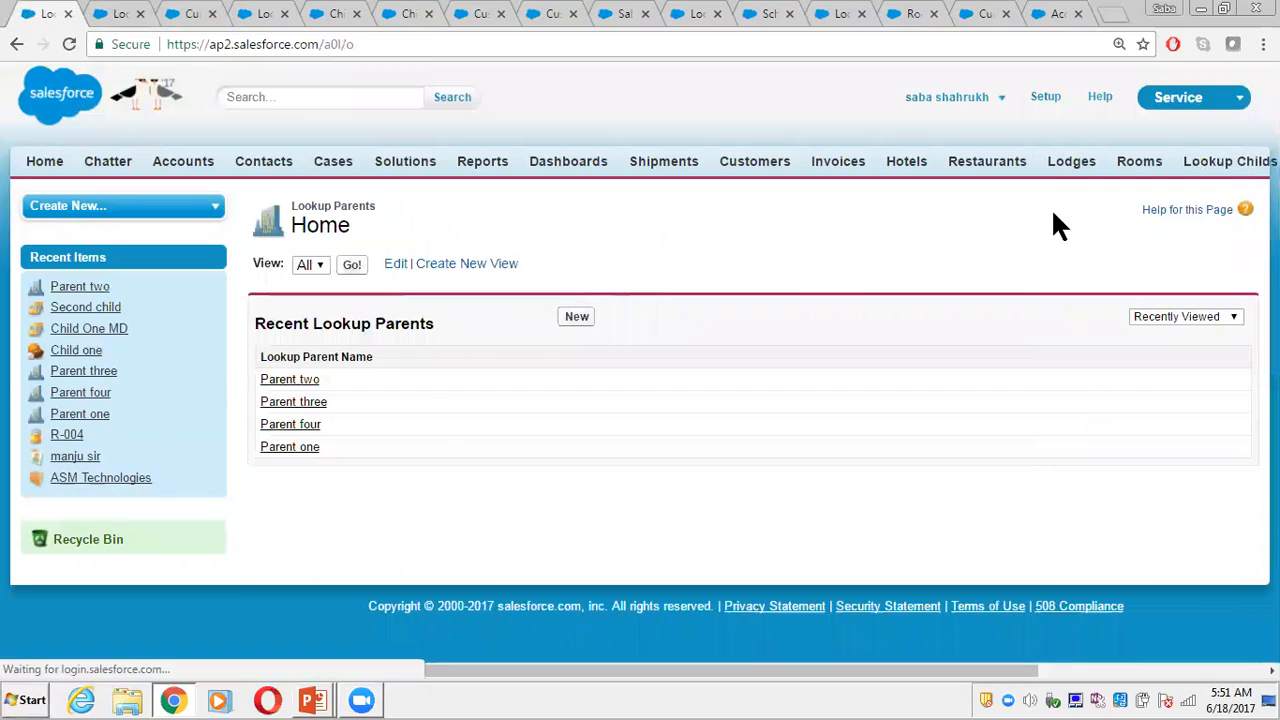
pyautogui.click(1230, 163)
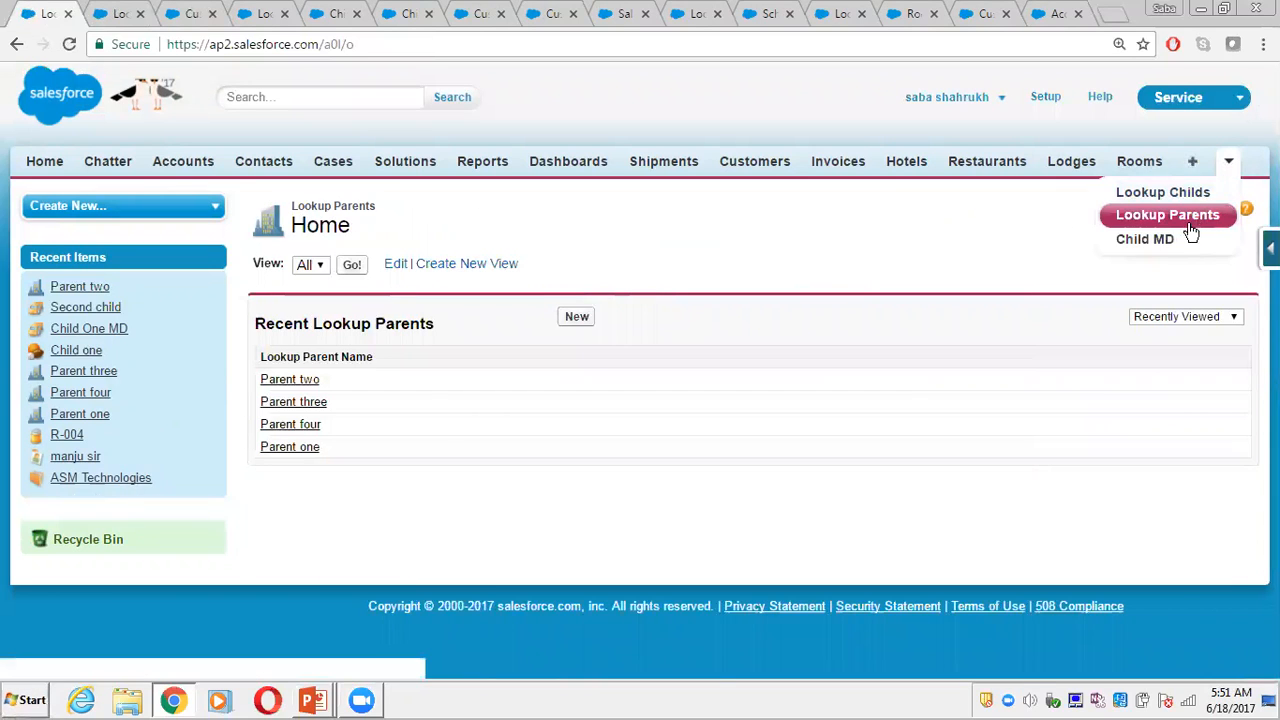
pyautogui.click(1160, 240)
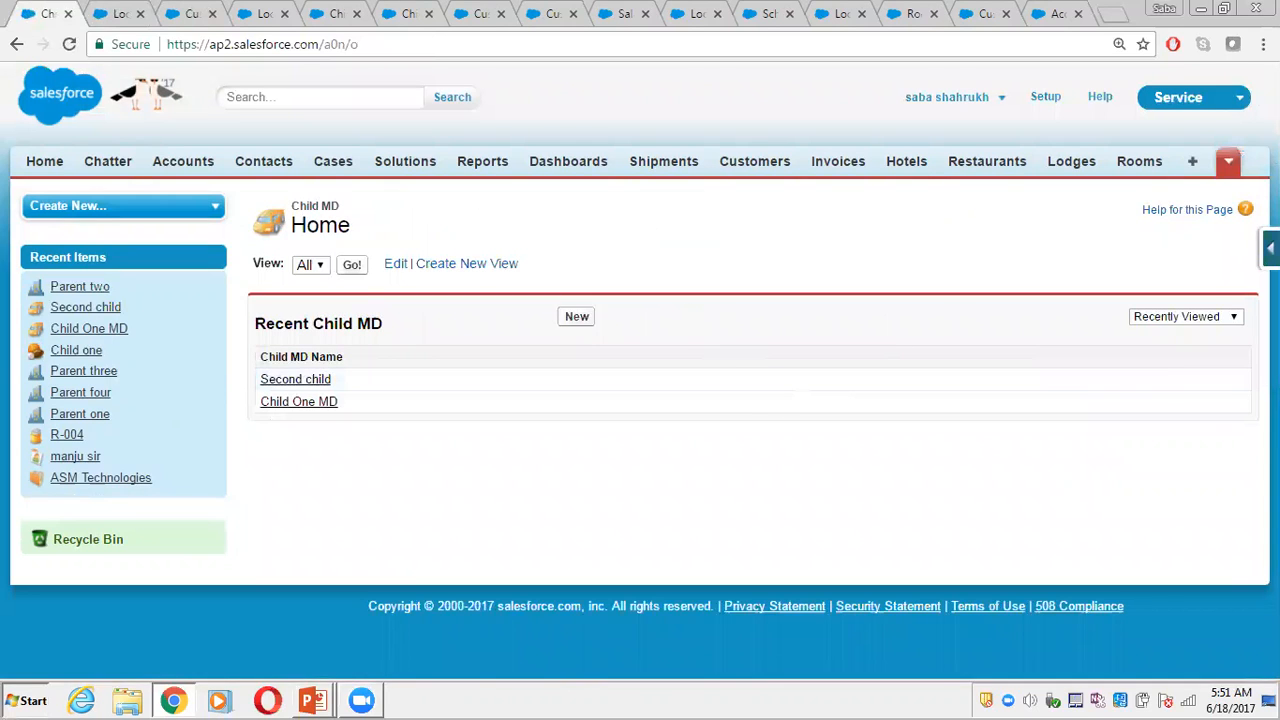
# - Start a new custom field on the Child MD object with Number as its data type
pyautogui.click(1270, 249)
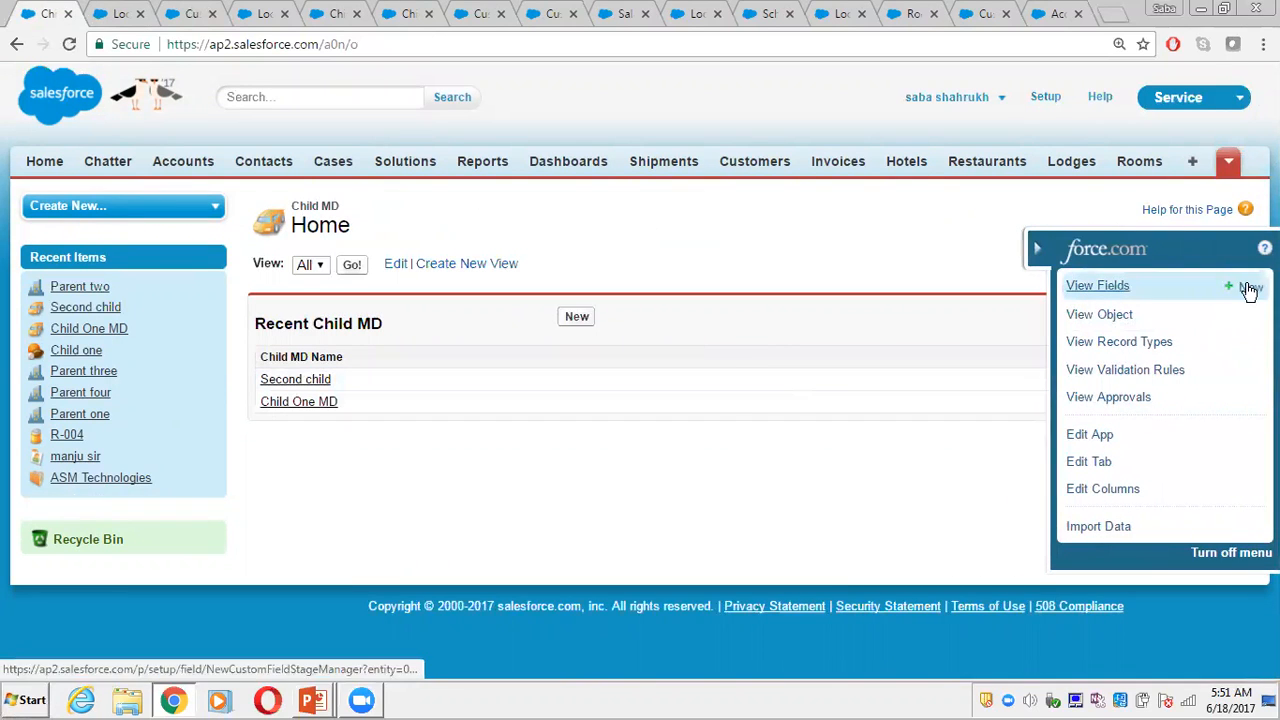
pyautogui.click(1250, 288)
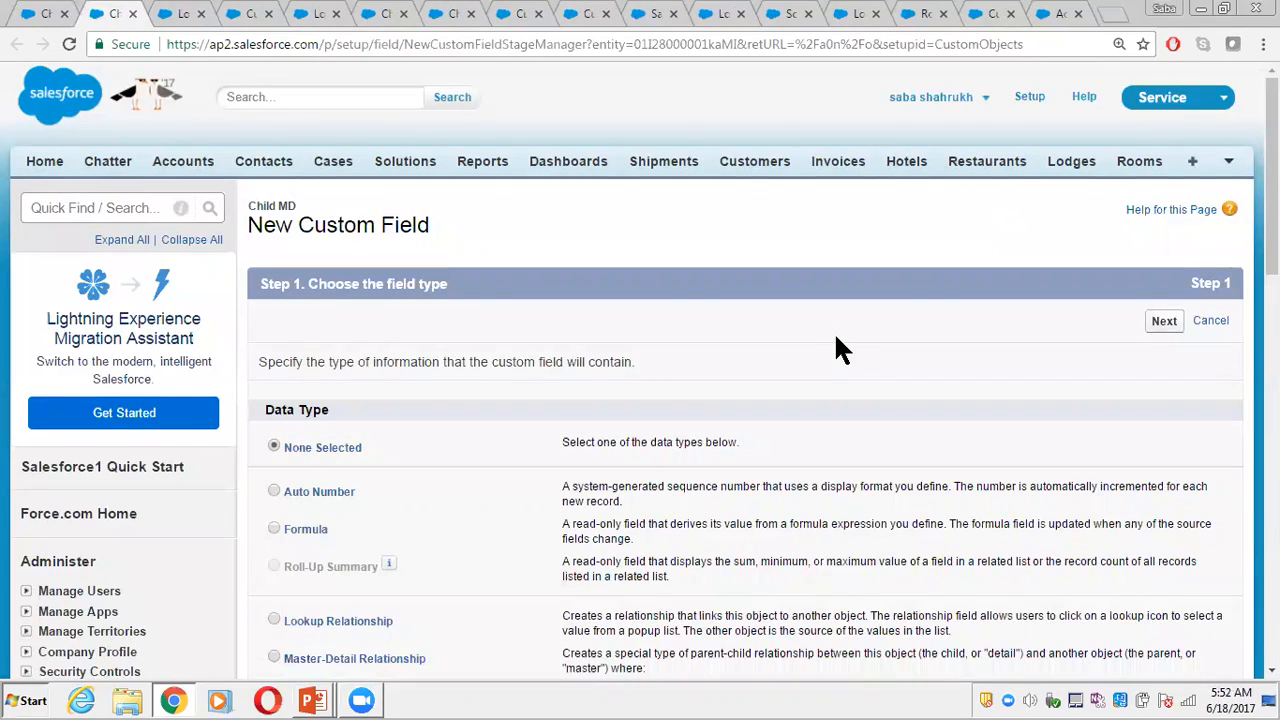
pyautogui.scroll(-3, 640, 370)
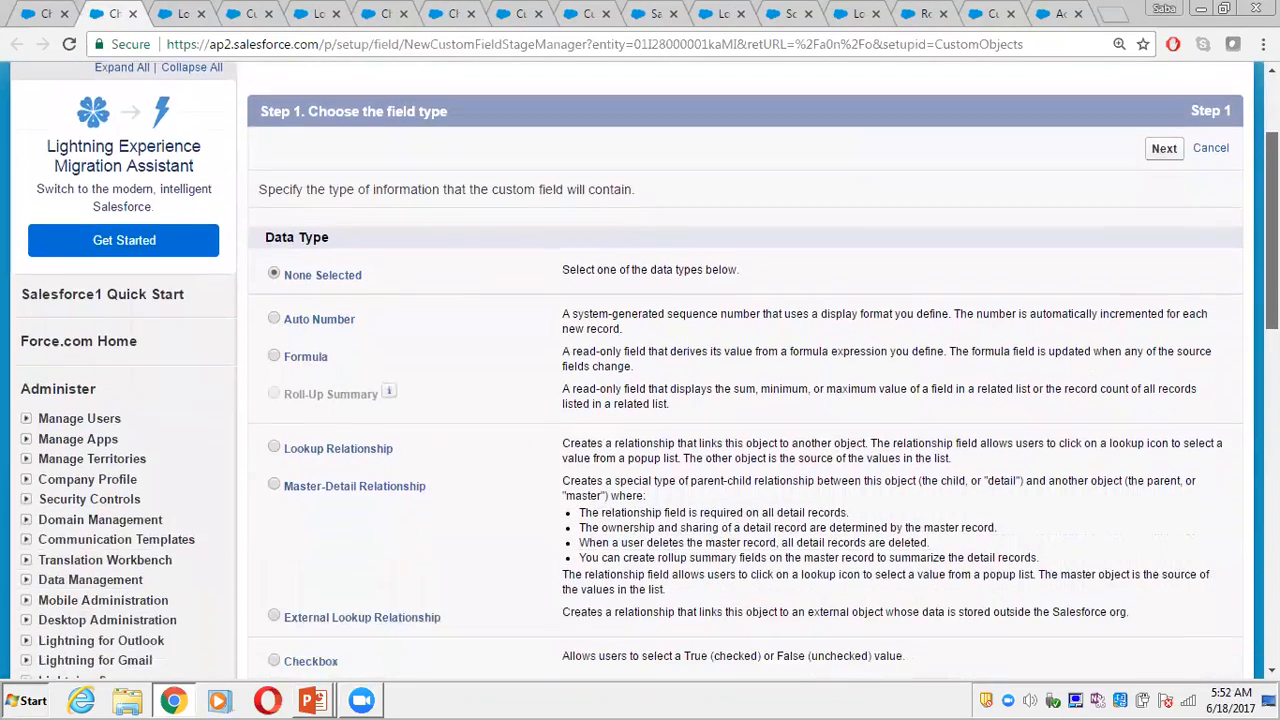
pyautogui.scroll(-4, 640, 370)
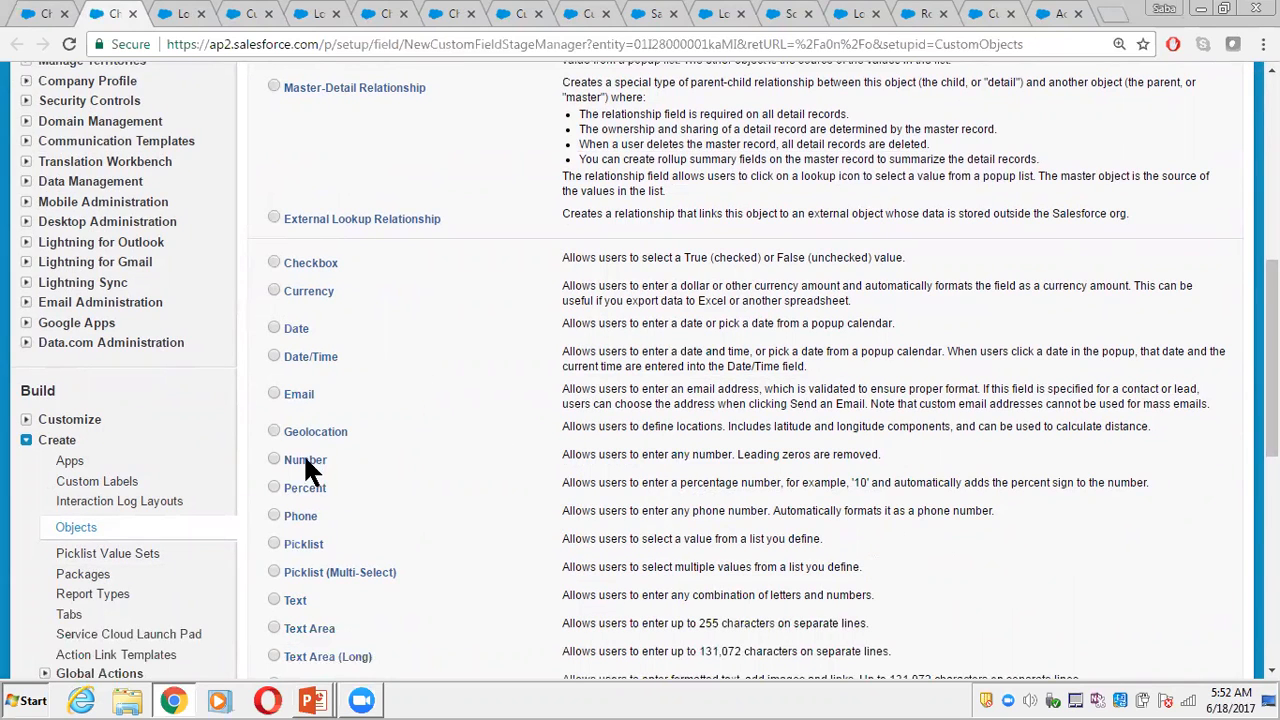
pyautogui.click(274, 459)
pyautogui.scroll(7, 892, 408)
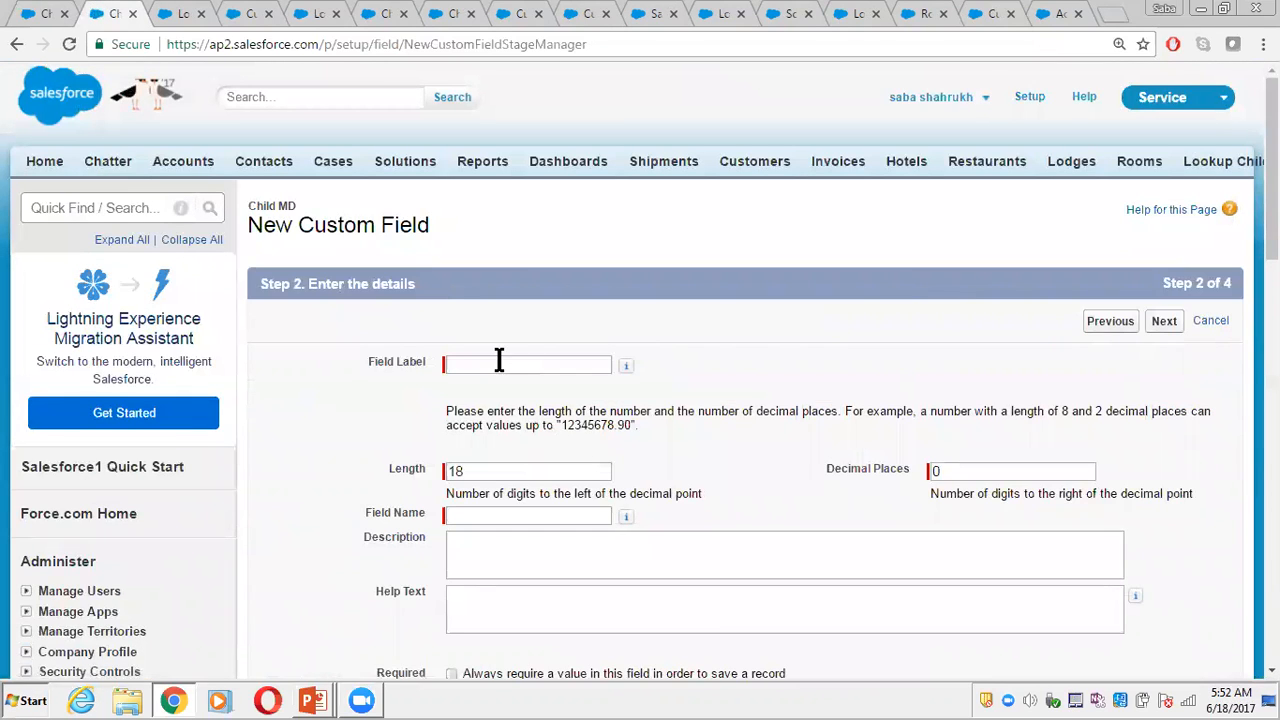
# - Label the number field Numbers with field name Numbers, accept the default security and page layout settings, and save it
pyautogui.click(499, 364)
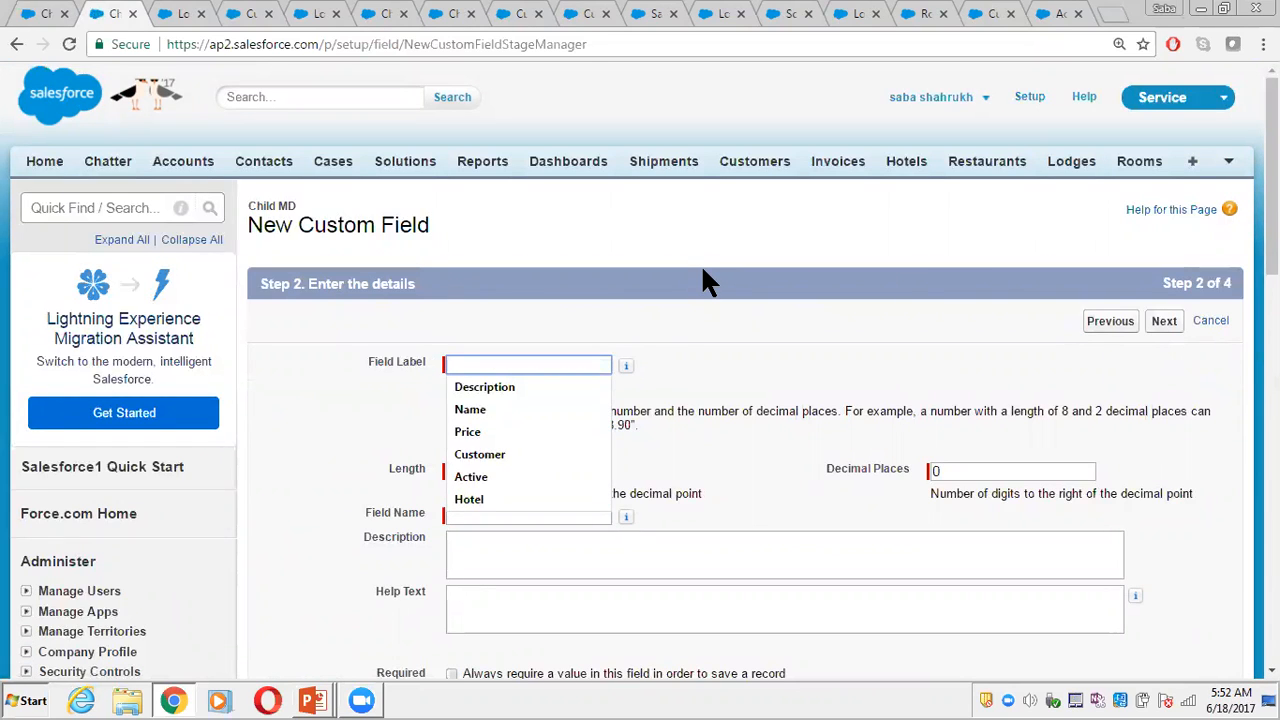
pyautogui.write('Numbers')
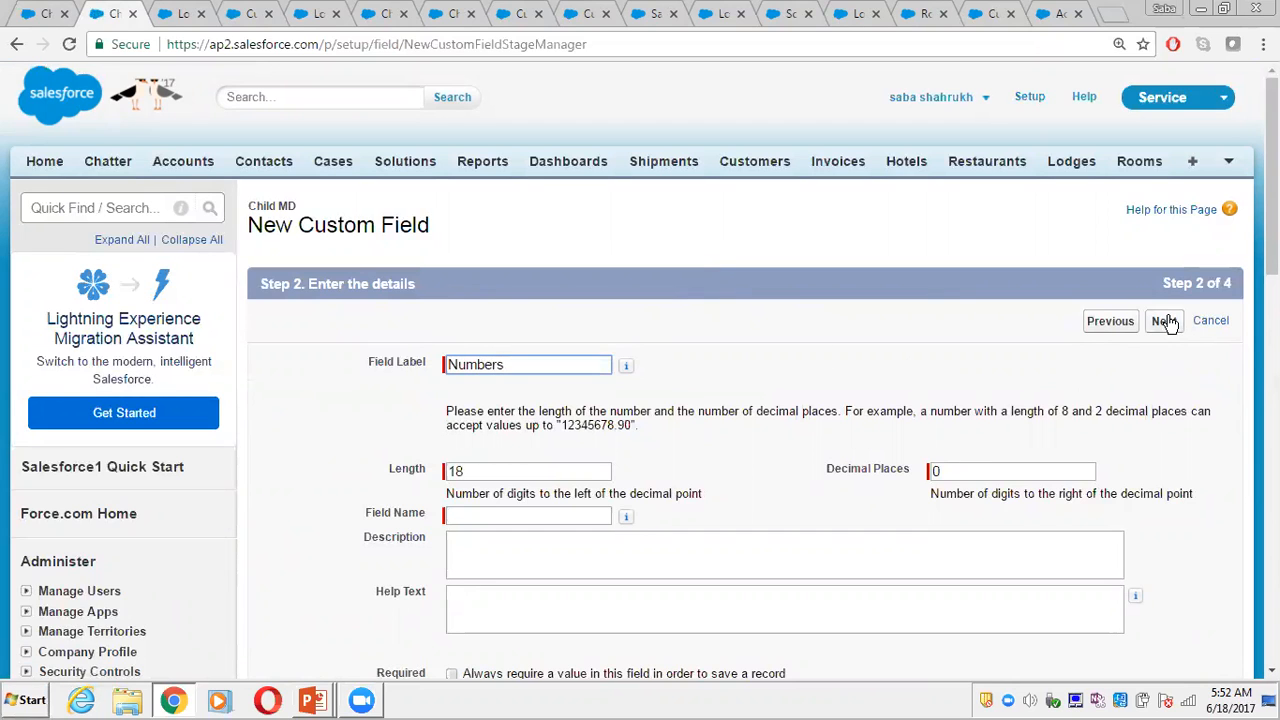
pyautogui.scroll(-3, 630, 349)
pyautogui.click(606, 358)
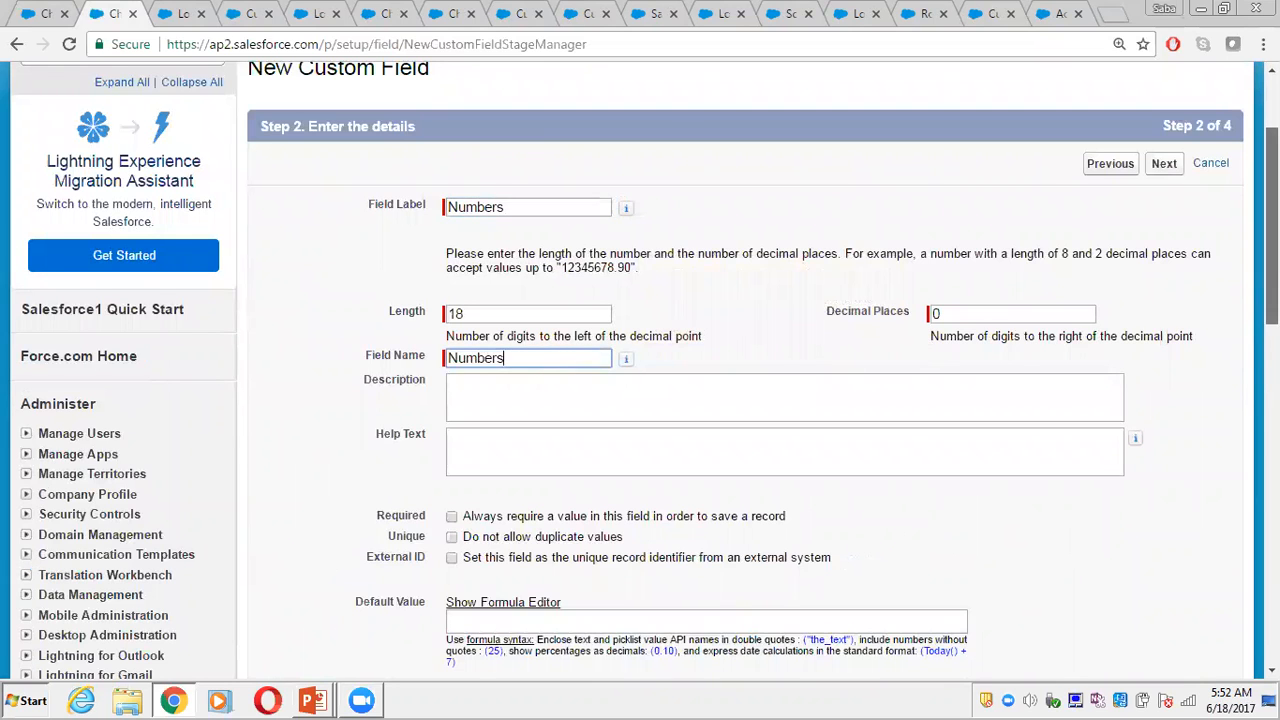
pyautogui.scroll(-4, 1160, 340)
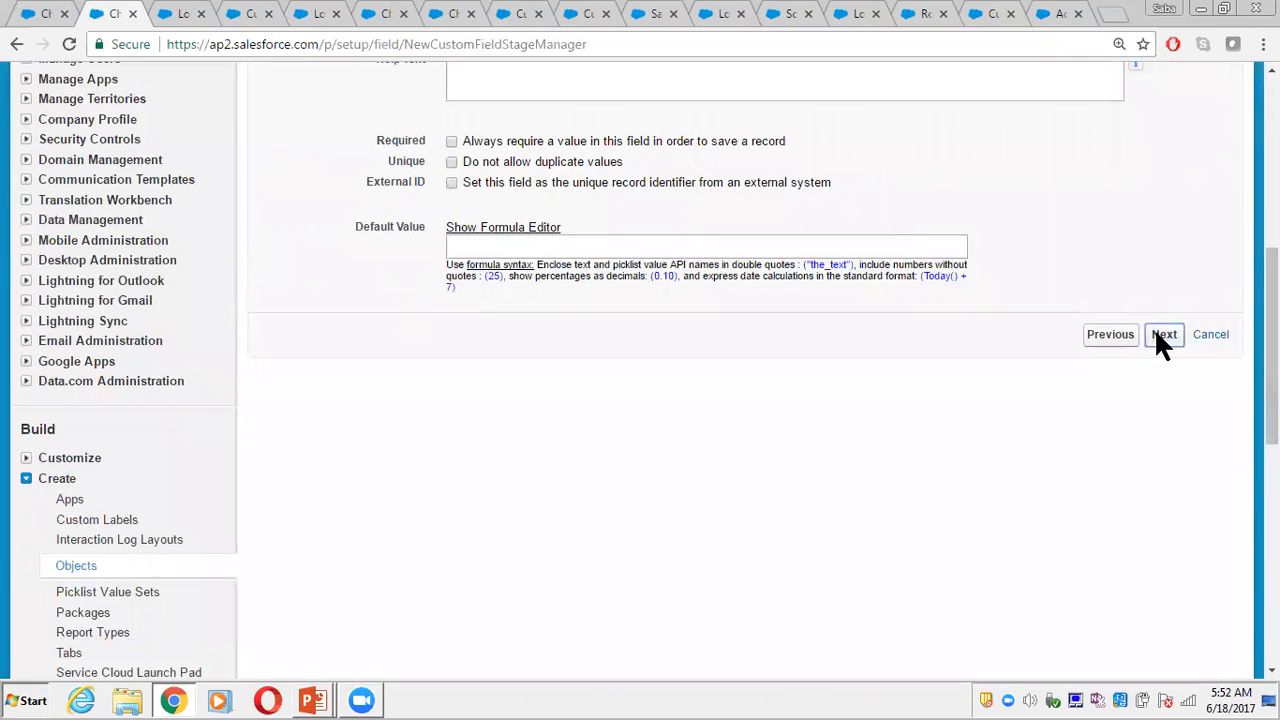
pyautogui.click(1156, 332)
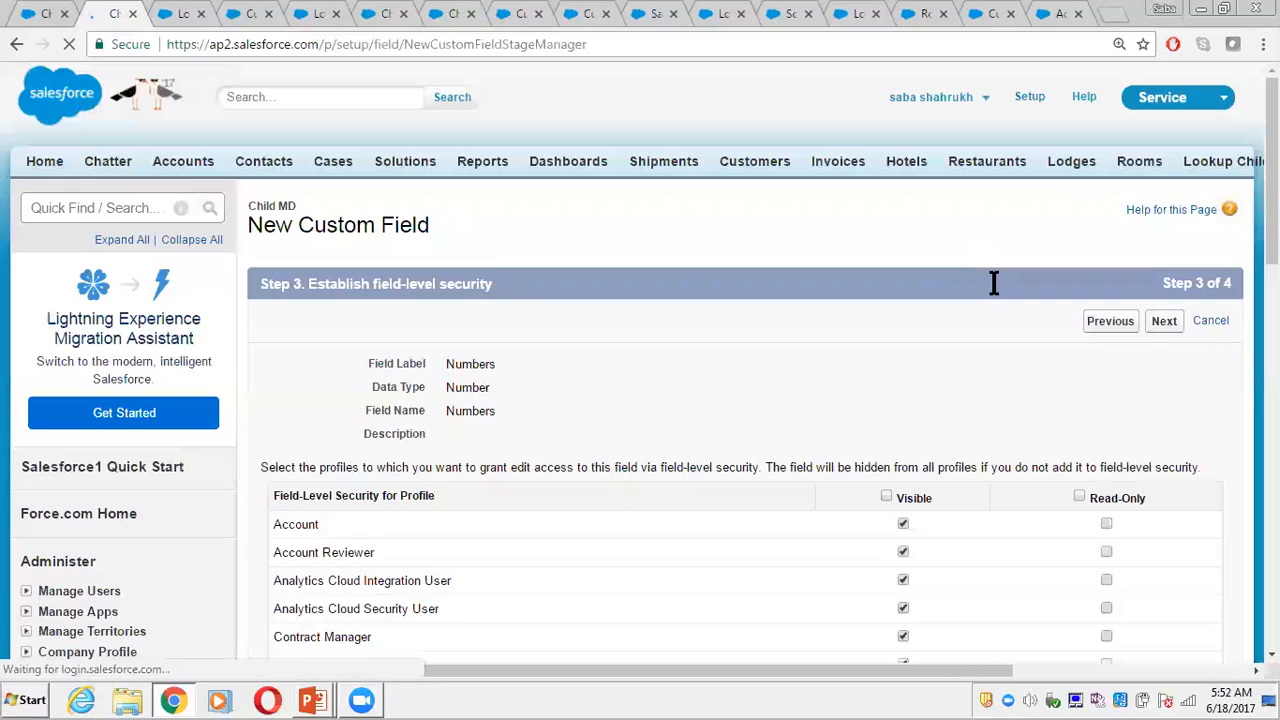
pyautogui.click(1165, 320)
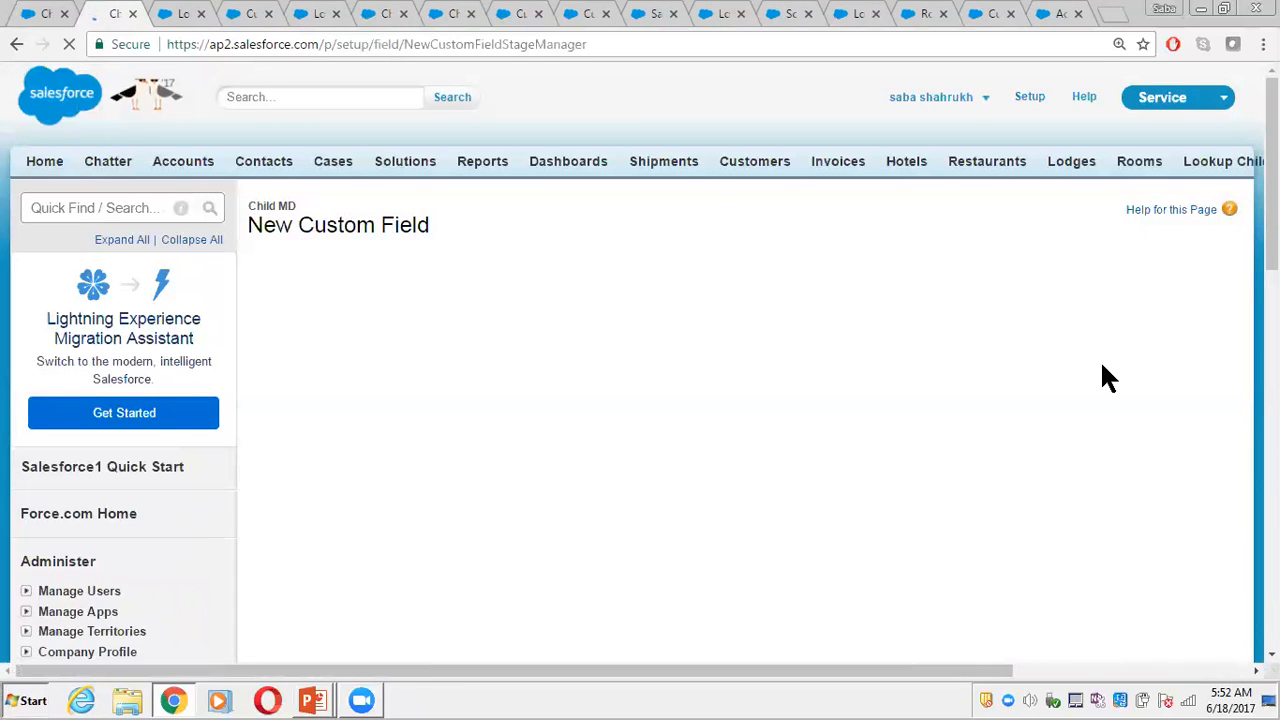
pyautogui.click(1158, 321)
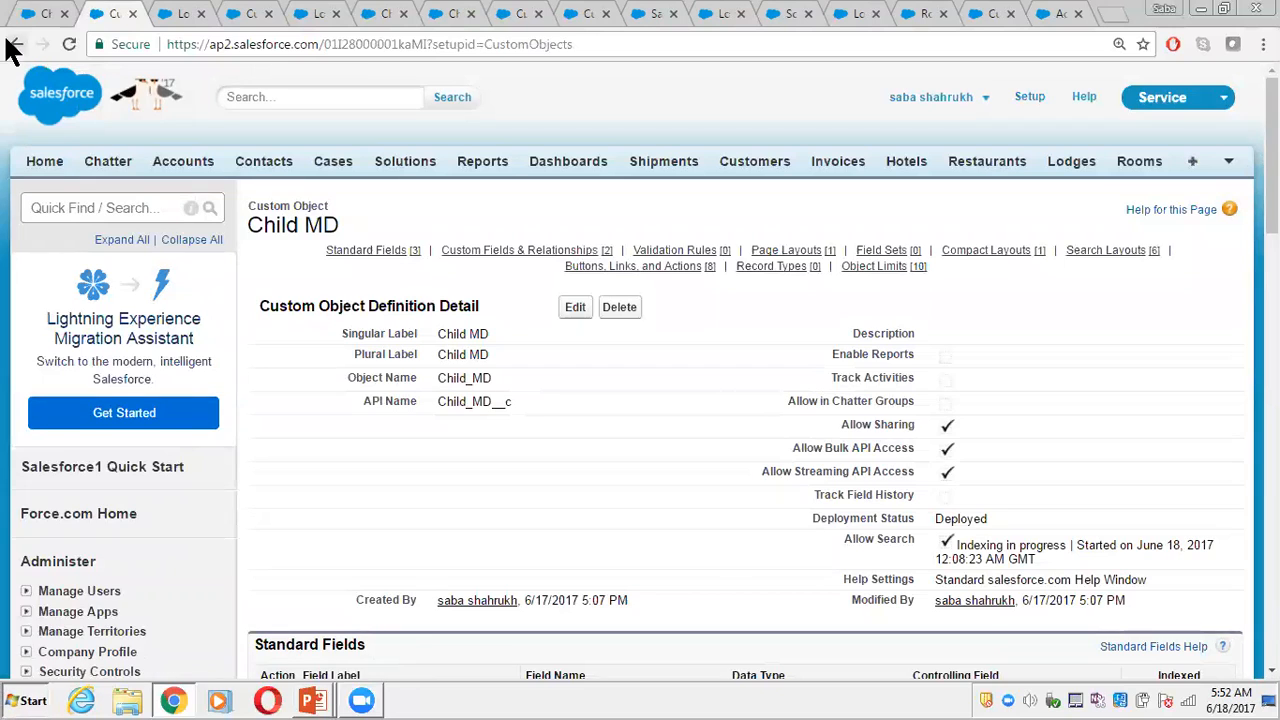
# - Reload the Child MD home page and the Parent two record, and view the Child MD object definition
pyautogui.click(30, 16)
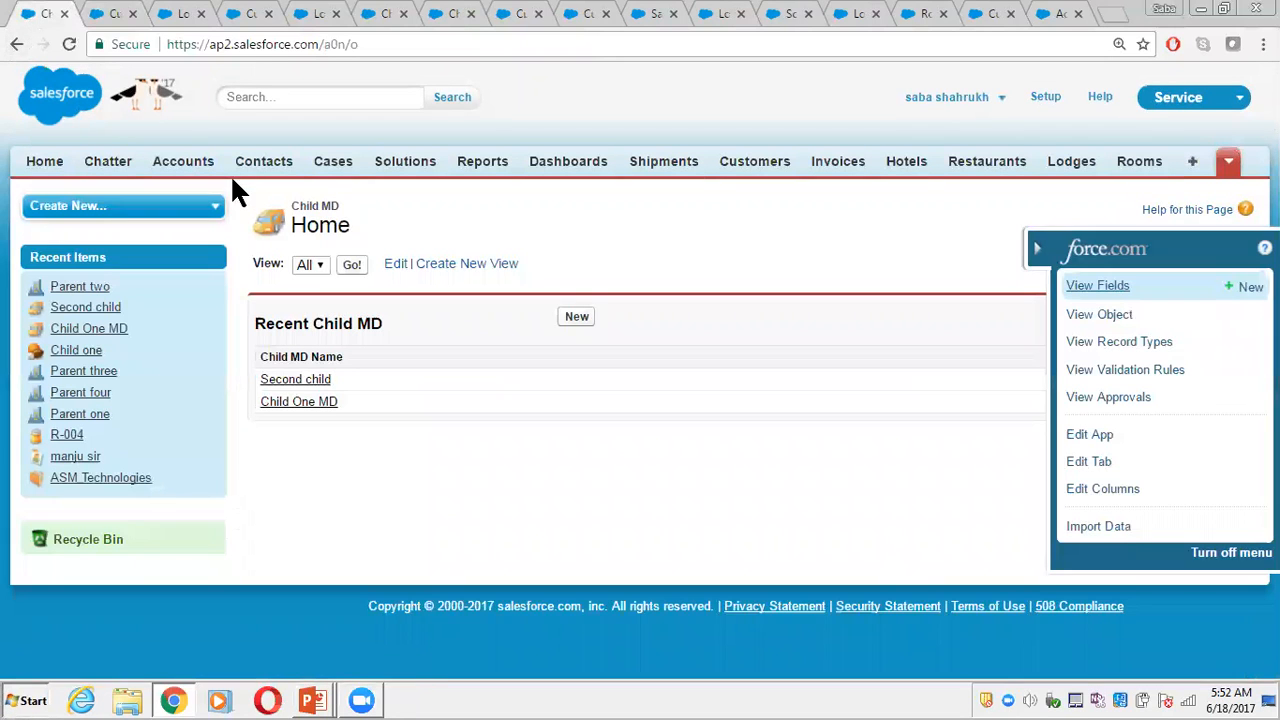
pyautogui.click(69, 44)
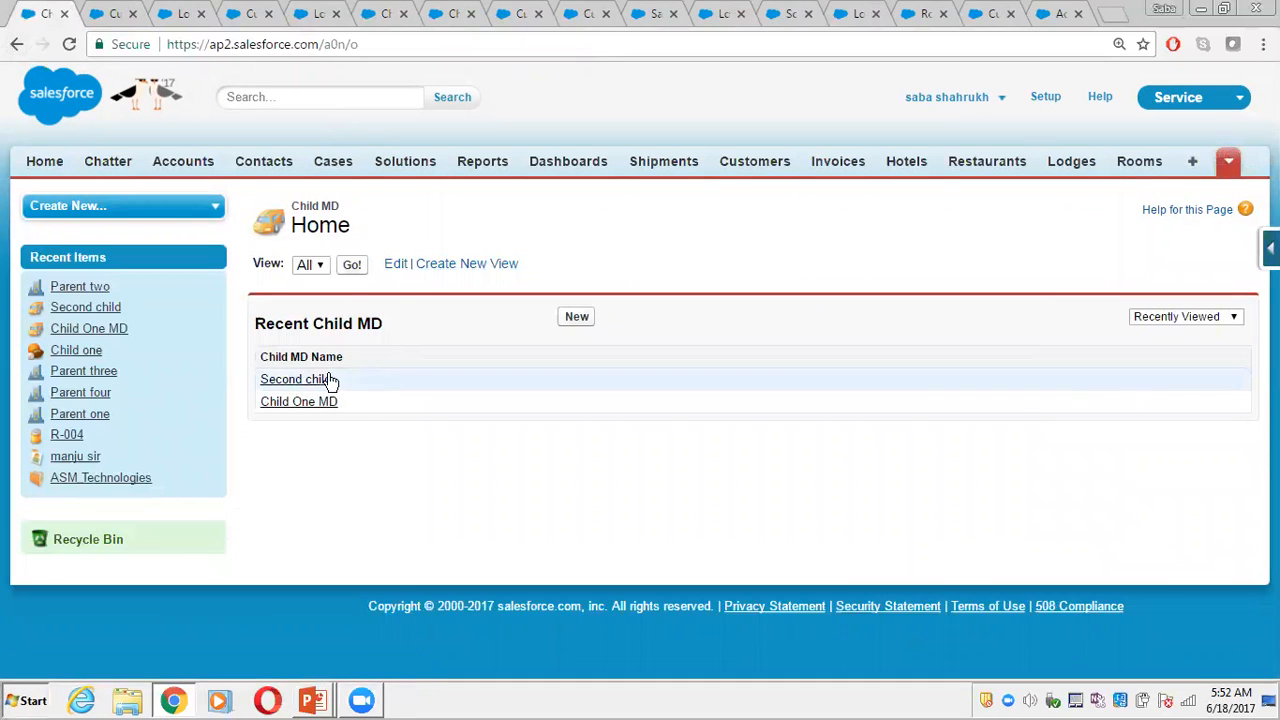
pyautogui.click(183, 14)
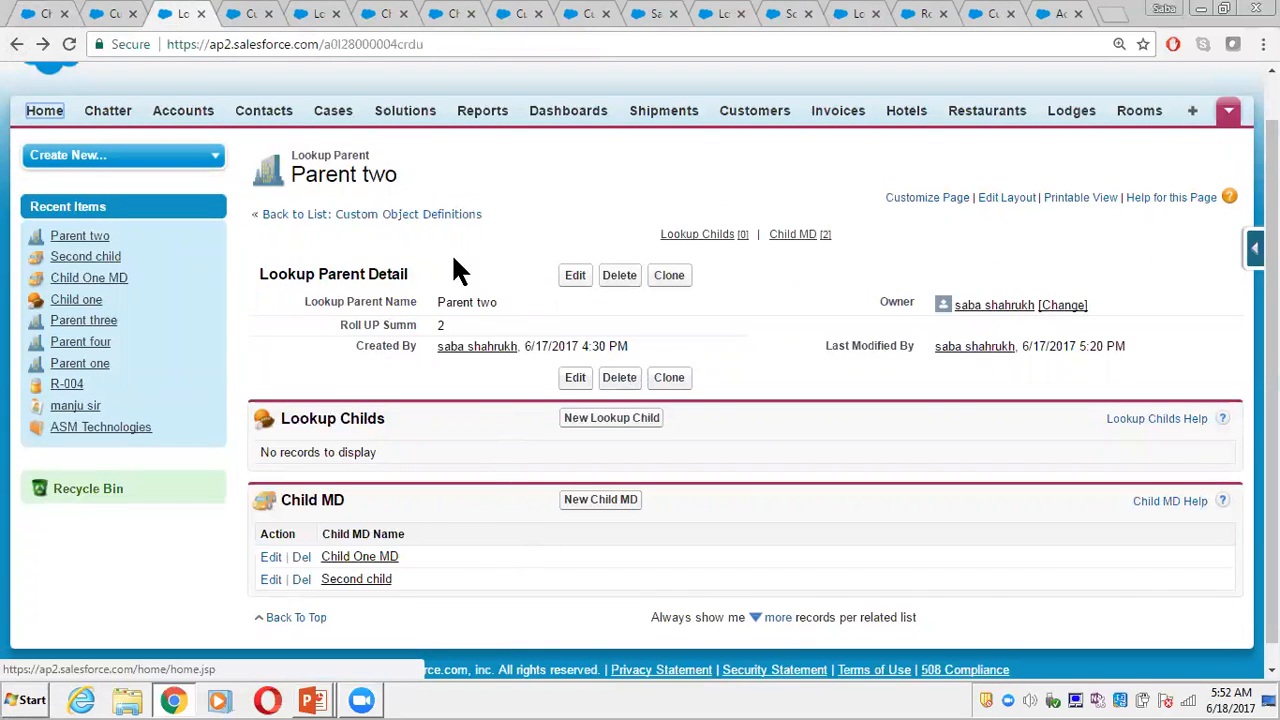
pyautogui.click(70, 44)
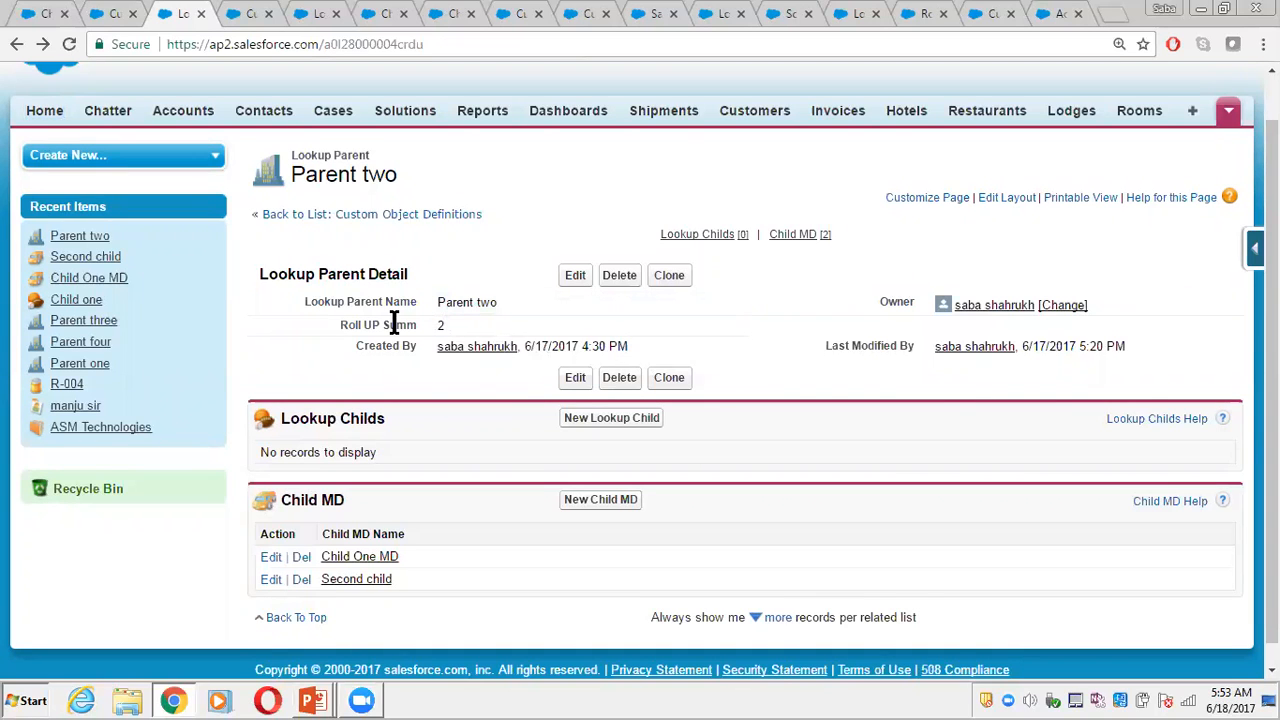
pyautogui.click(110, 16)
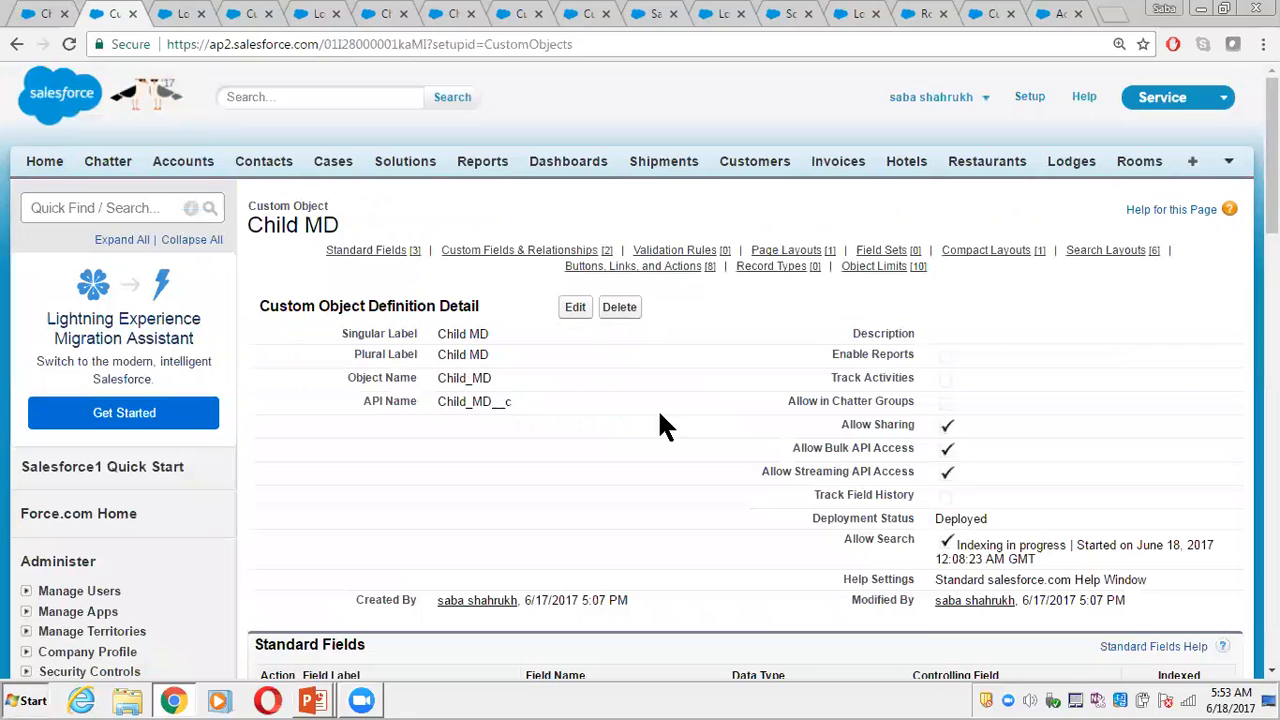
pyautogui.scroll(-2, 1272, 170)
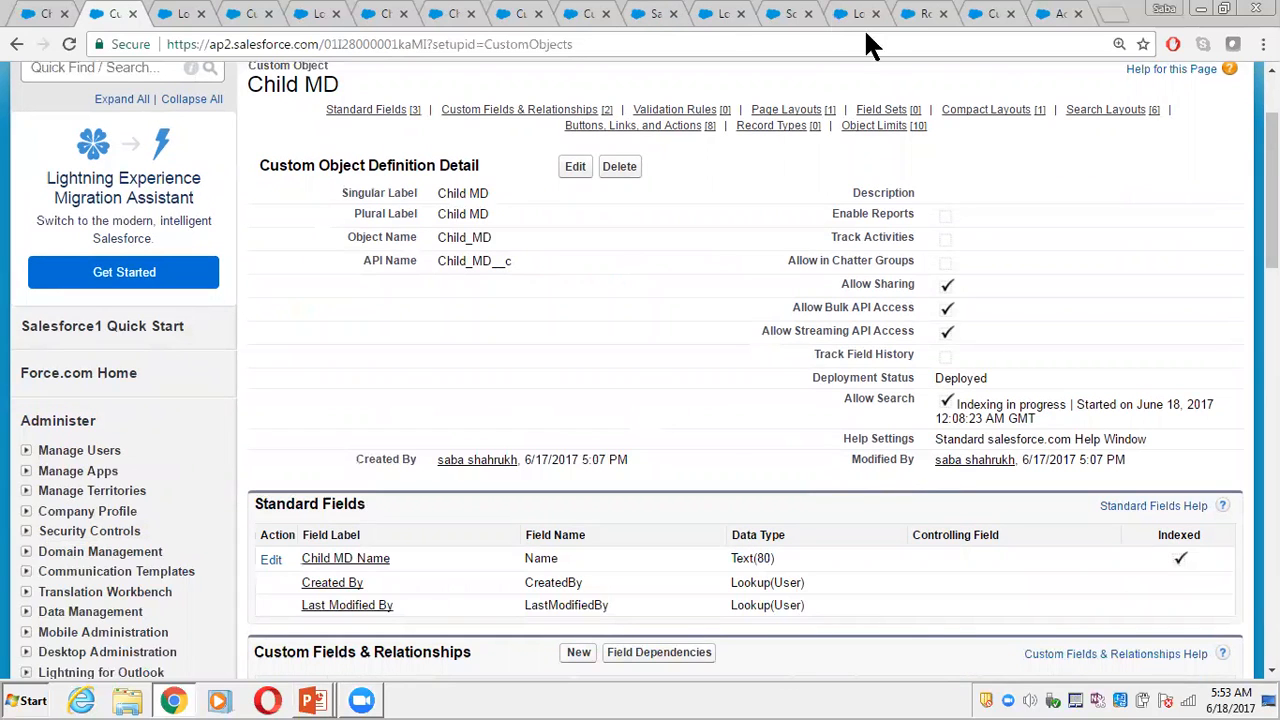
# - Start a new custom field on the Lookup Parent object with Roll-Up Summary as its data type
pyautogui.click(884, 110)
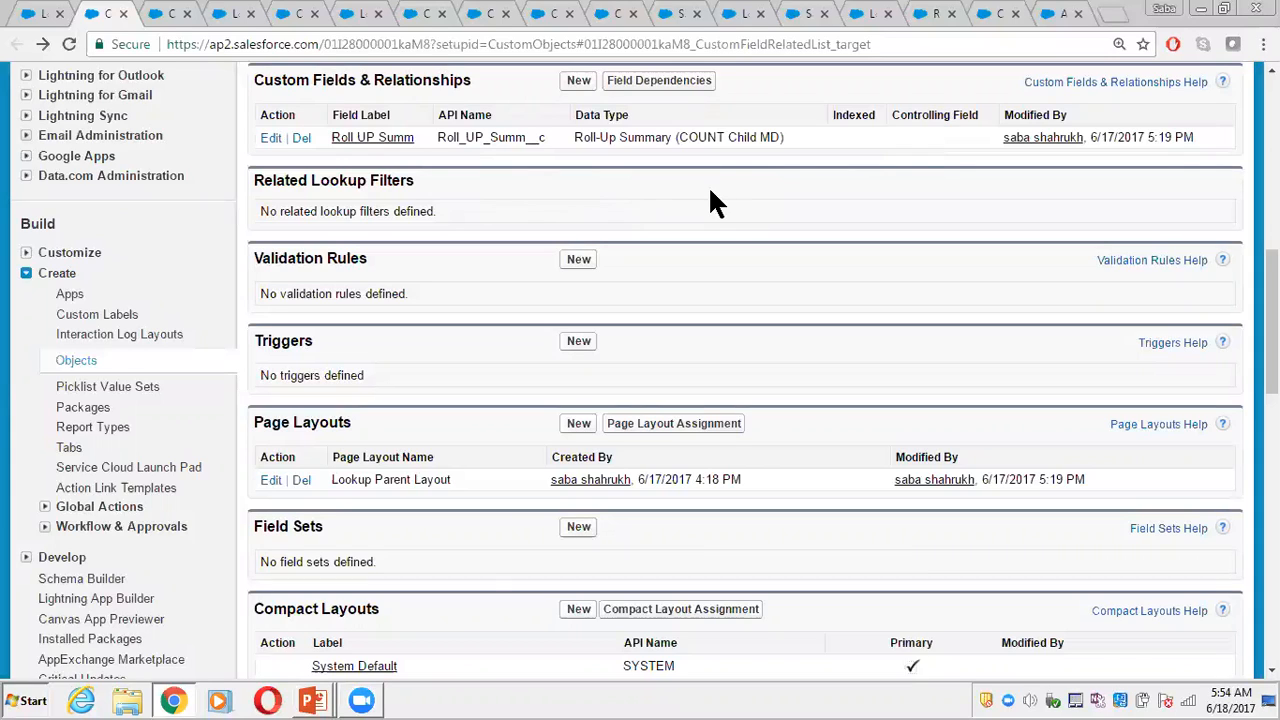
pyautogui.click(580, 84)
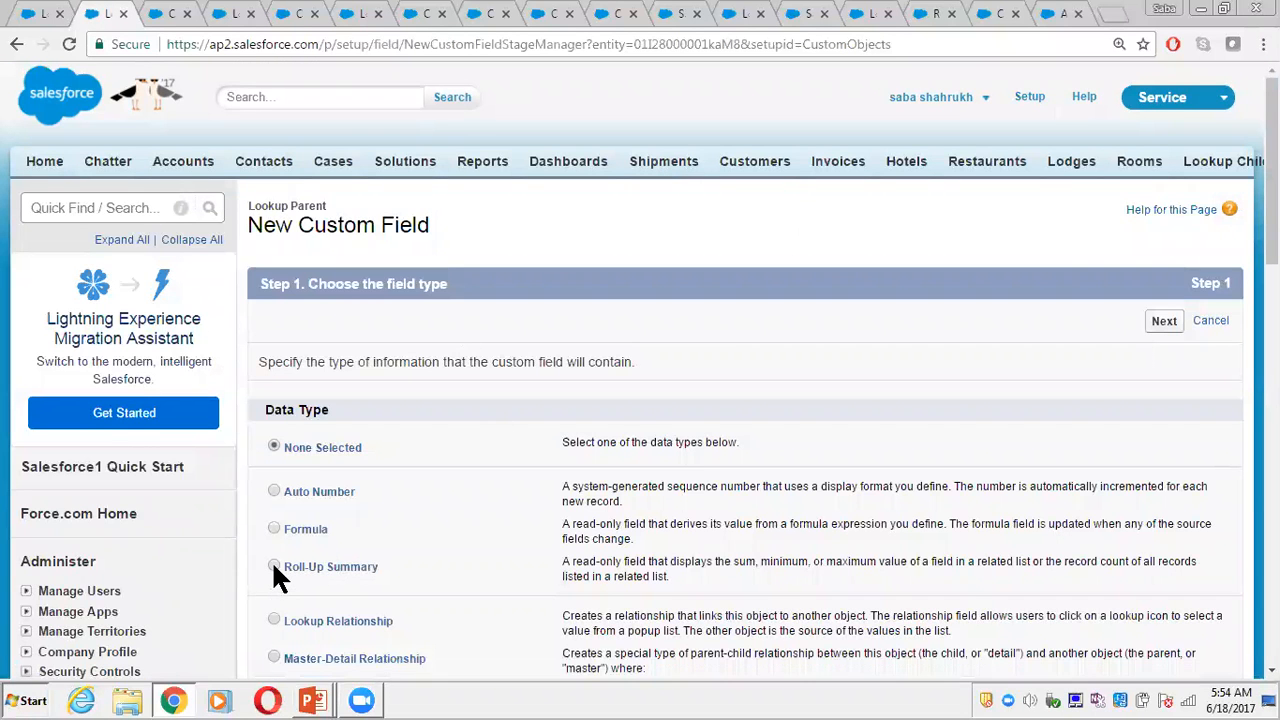
pyautogui.click(274, 566)
pyautogui.click(1172, 324)
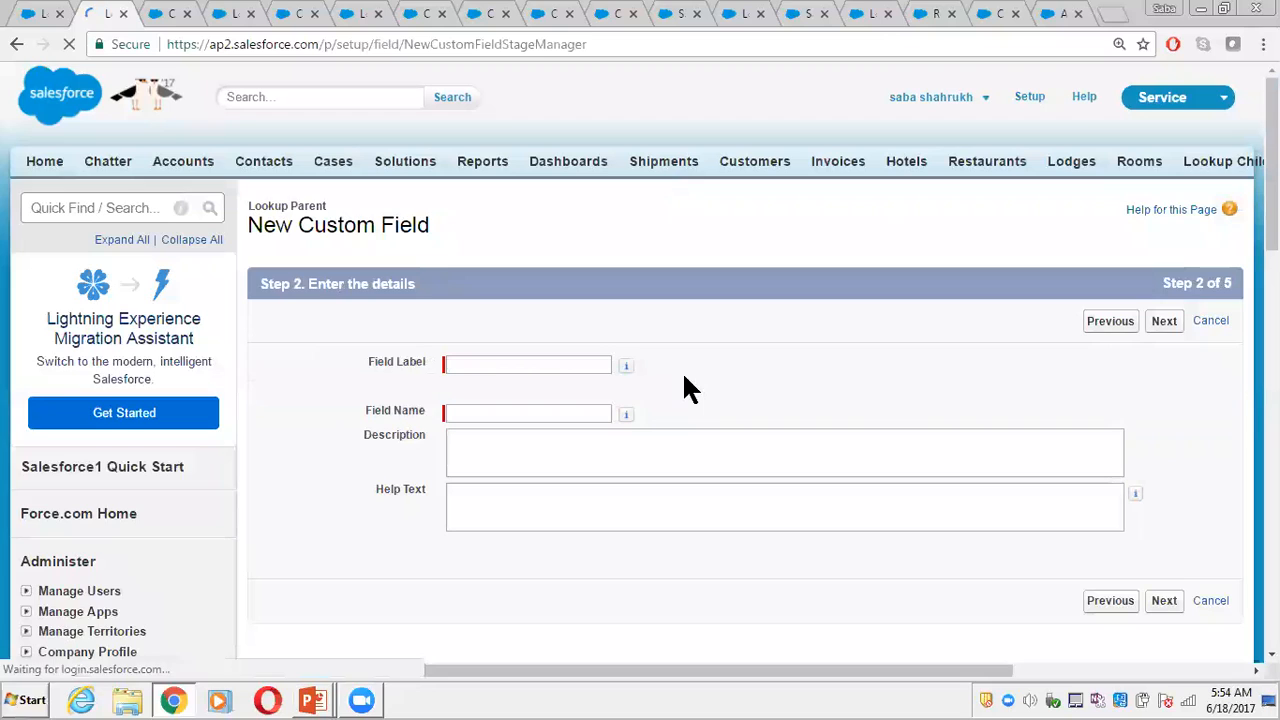
# - Set the roll-up summary field's label and field name to Sum and continue to the summary calculation
pyautogui.click(512, 365)
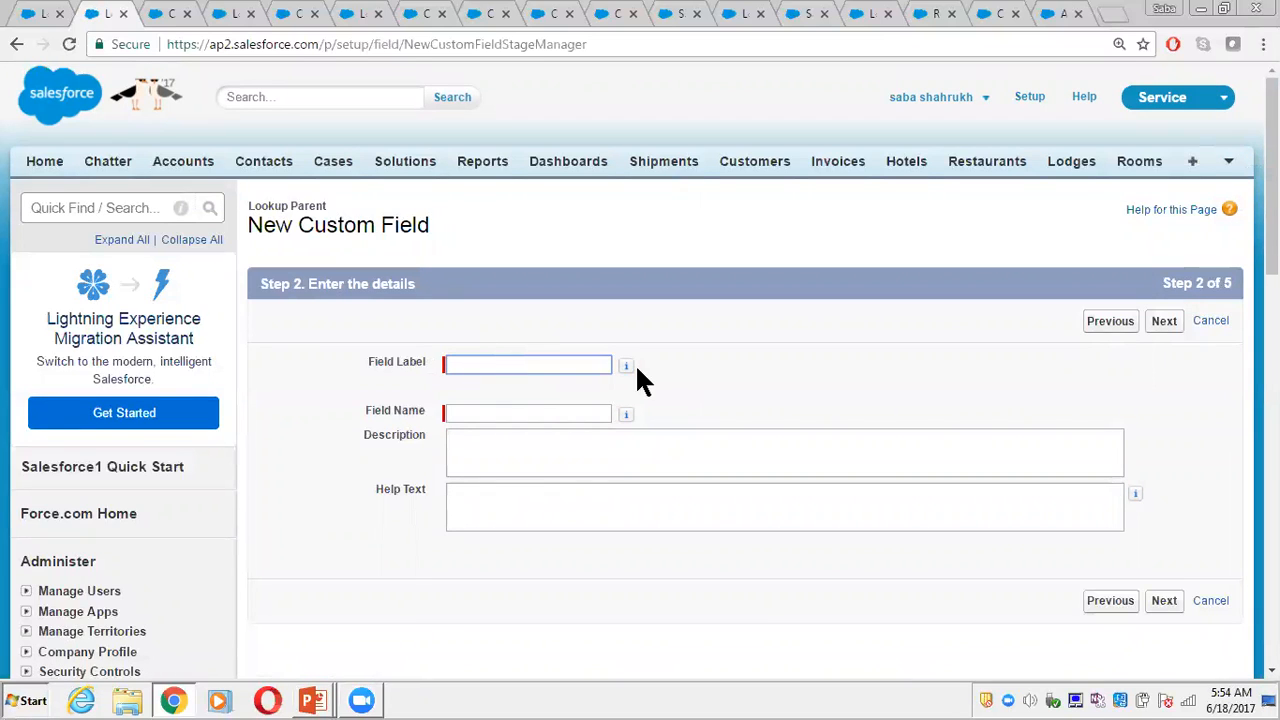
pyautogui.click(527, 363)
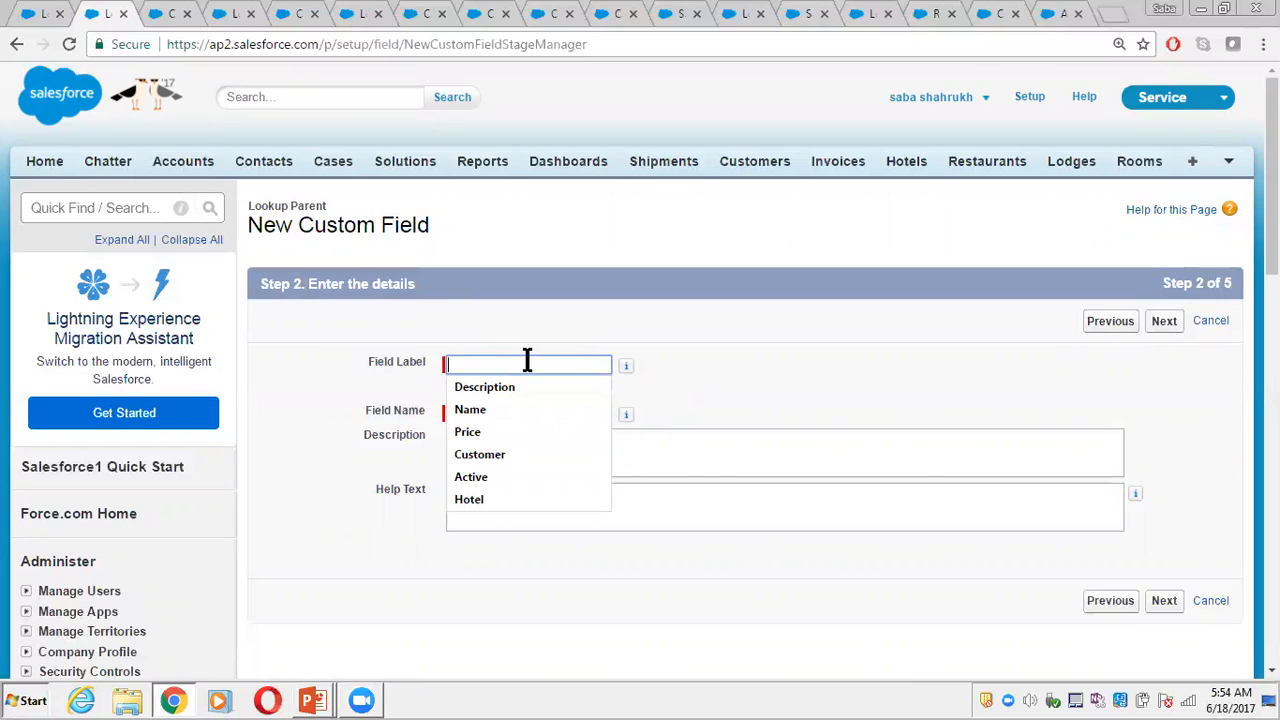
pyautogui.write('Sum')
pyautogui.click(480, 415)
pyautogui.click(597, 451)
pyautogui.click(1165, 326)
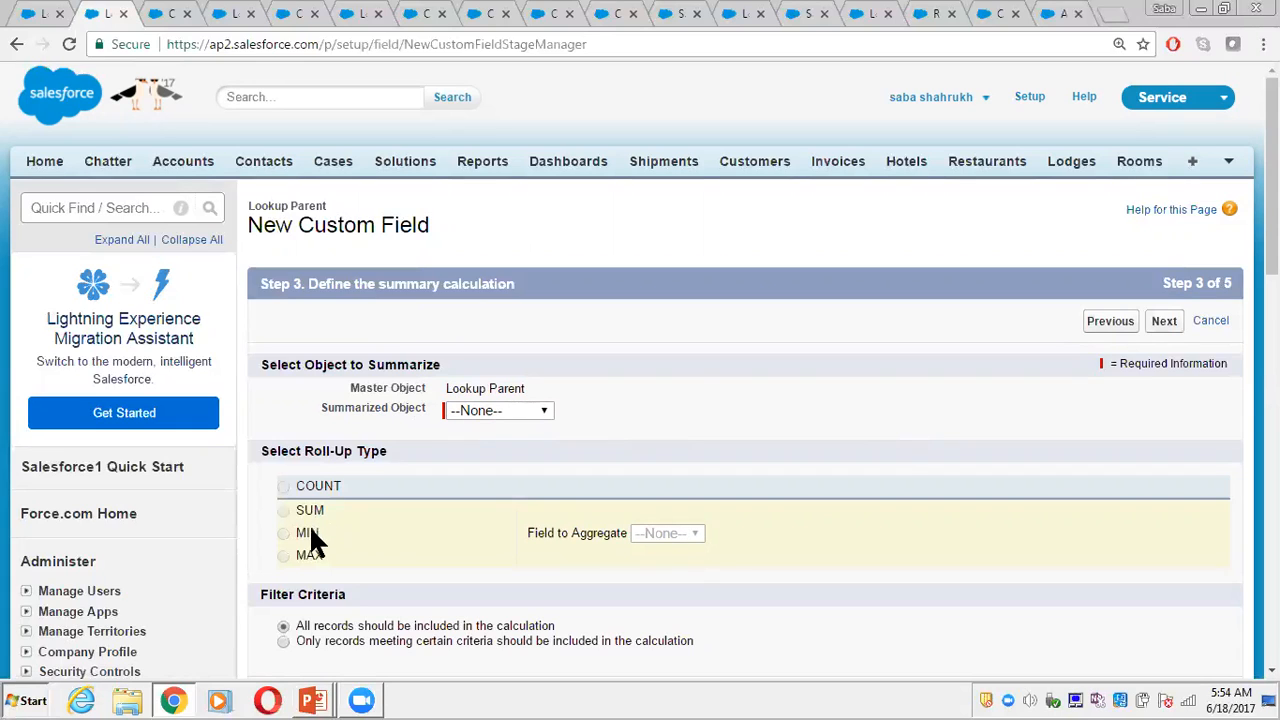
# - Define the roll-up on the Child MD object as SUM, with Numbers as the field to aggregate
pyautogui.click(505, 412)
pyautogui.click(497, 447)
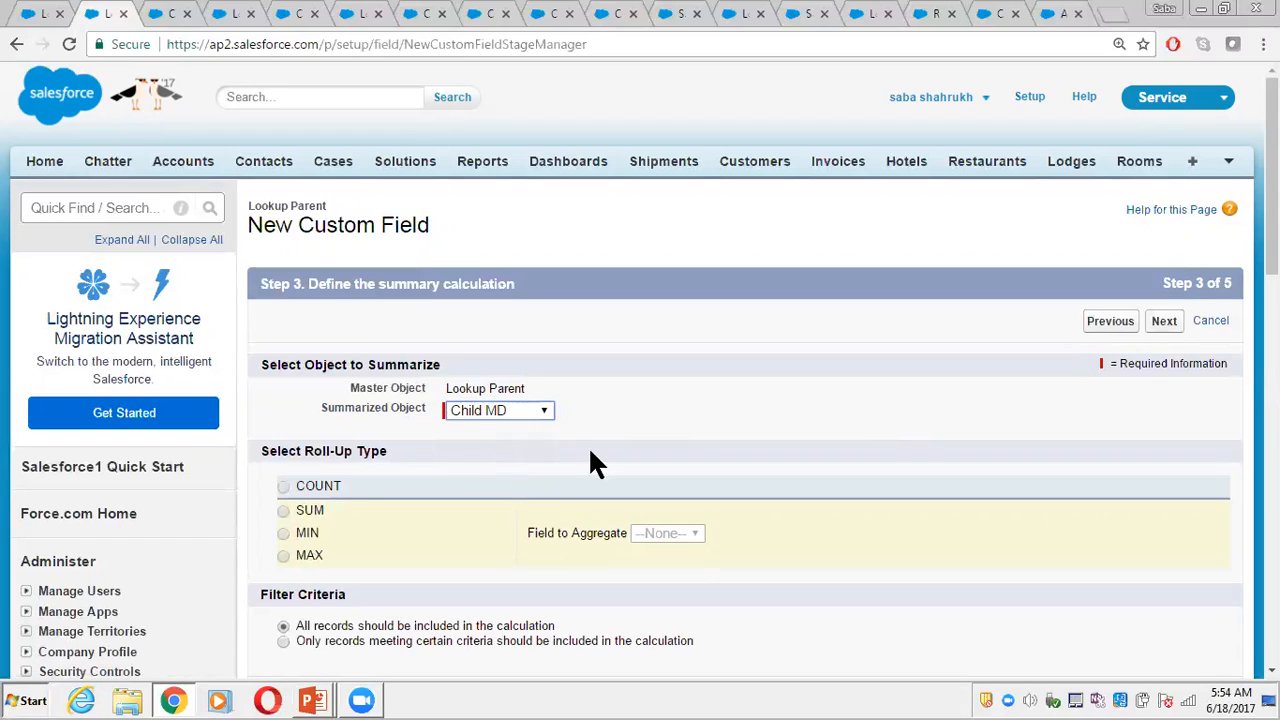
pyautogui.click(285, 512)
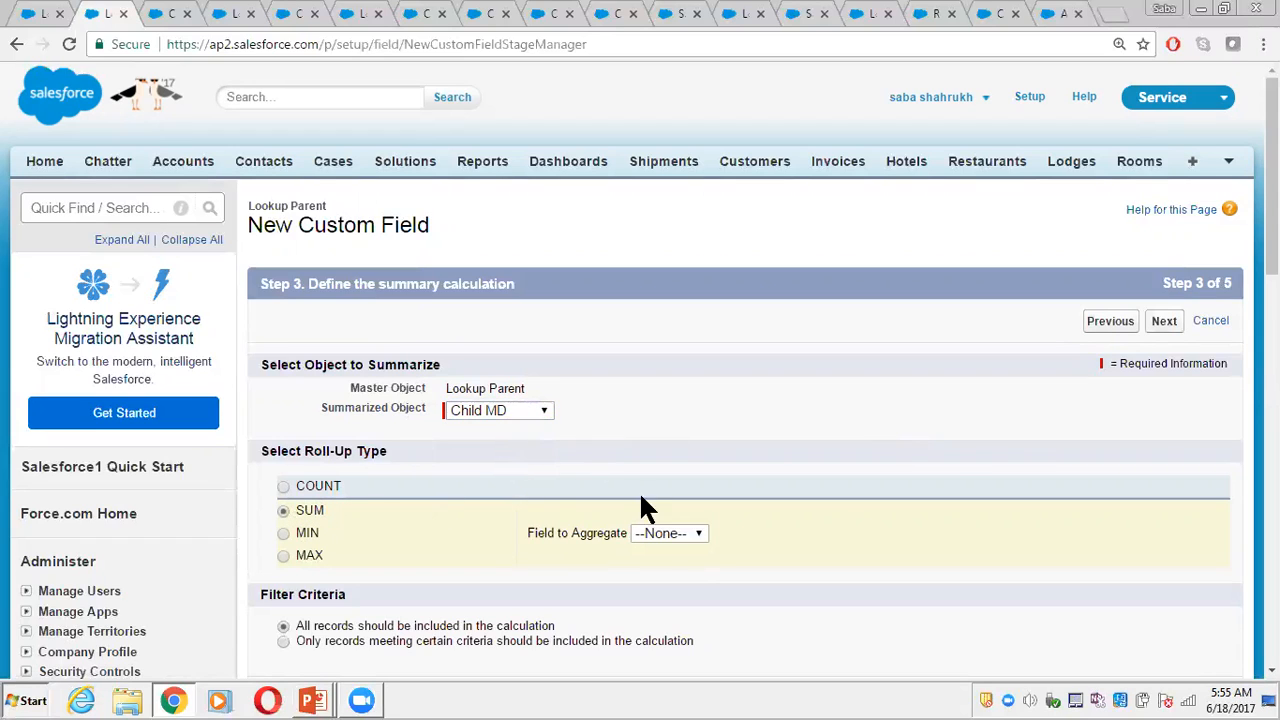
pyautogui.click(684, 532)
pyautogui.click(668, 570)
pyautogui.click(670, 534)
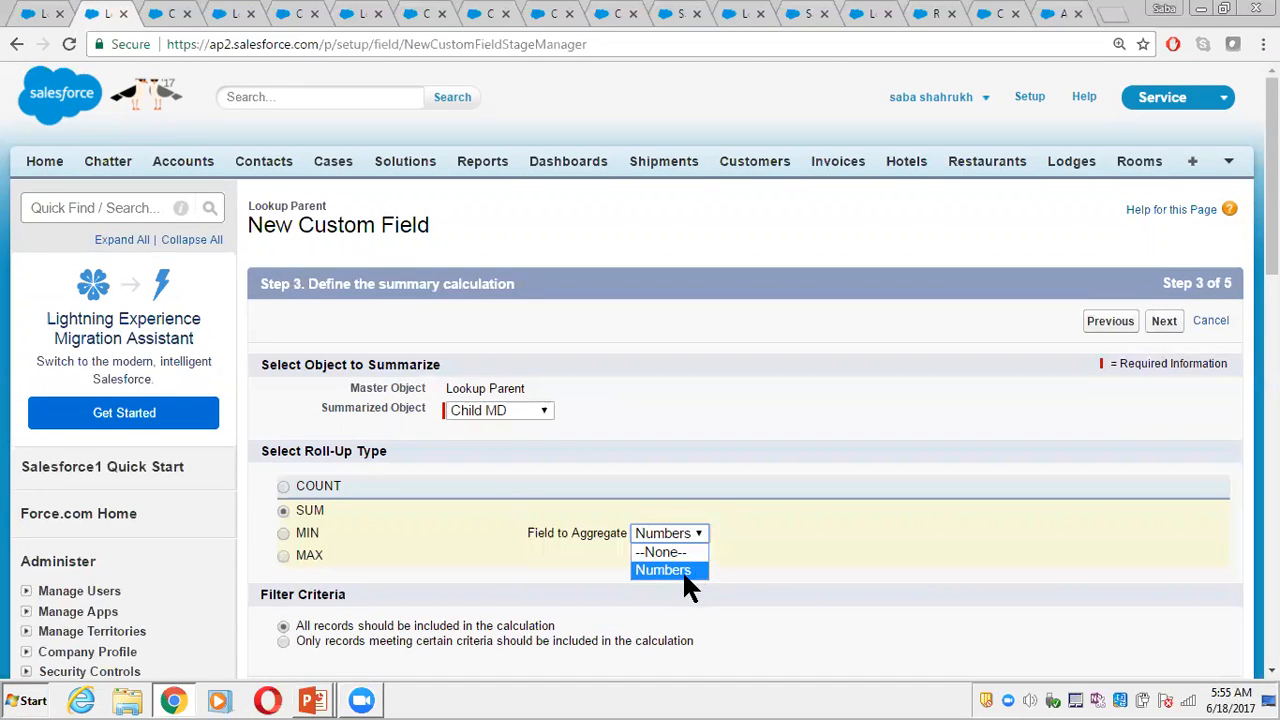
pyautogui.click(682, 570)
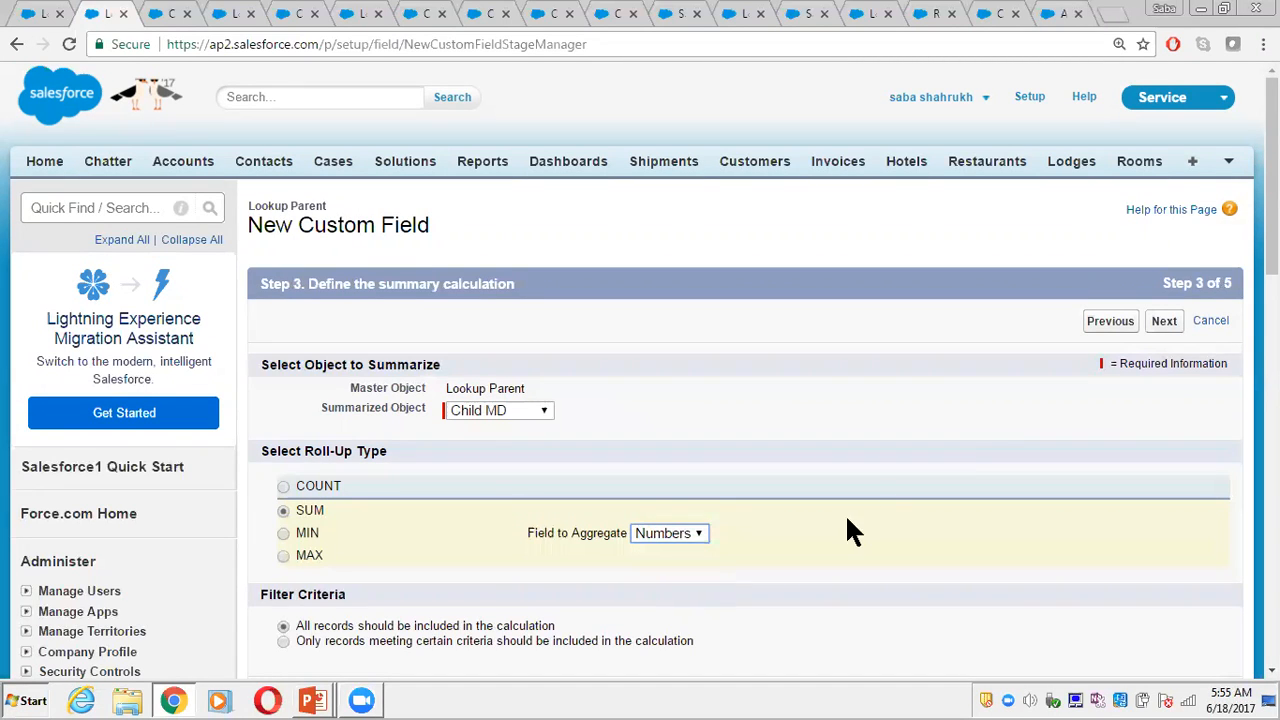
# - Accept the default field-level security, keep the Sum field on the Lookup Parent Layout, and save it
pyautogui.click(1163, 328)
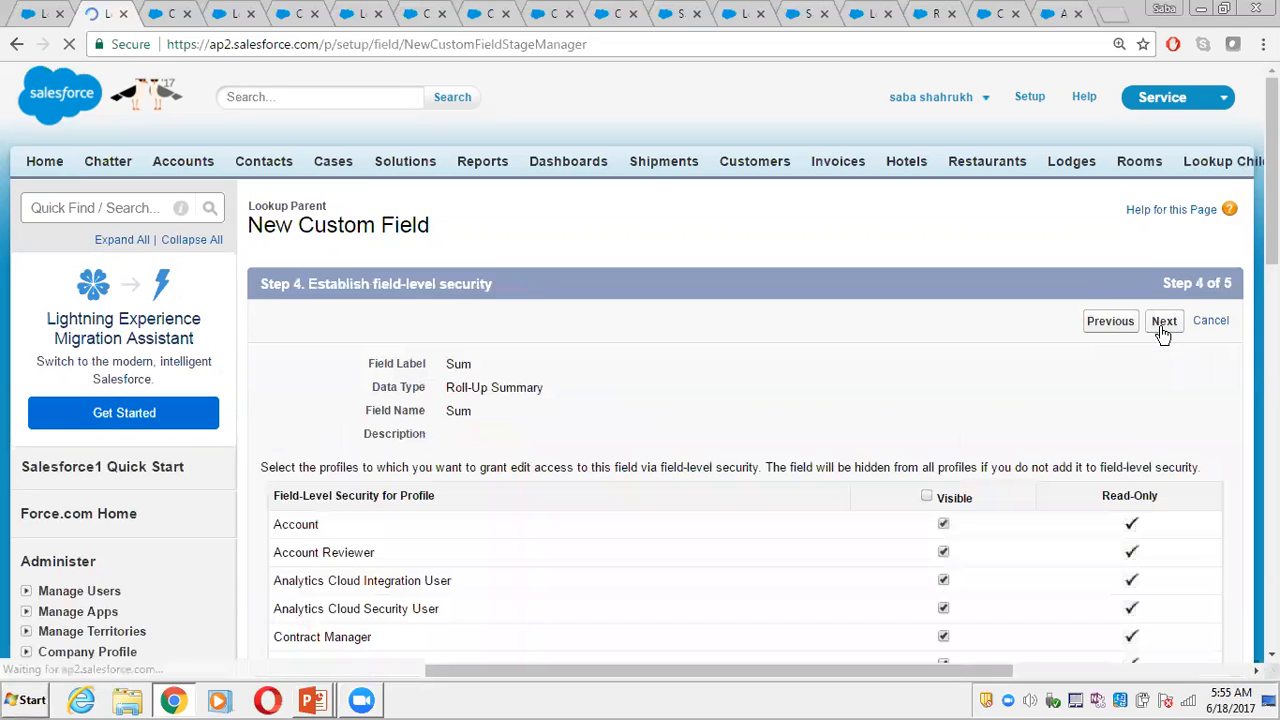
pyautogui.click(1163, 322)
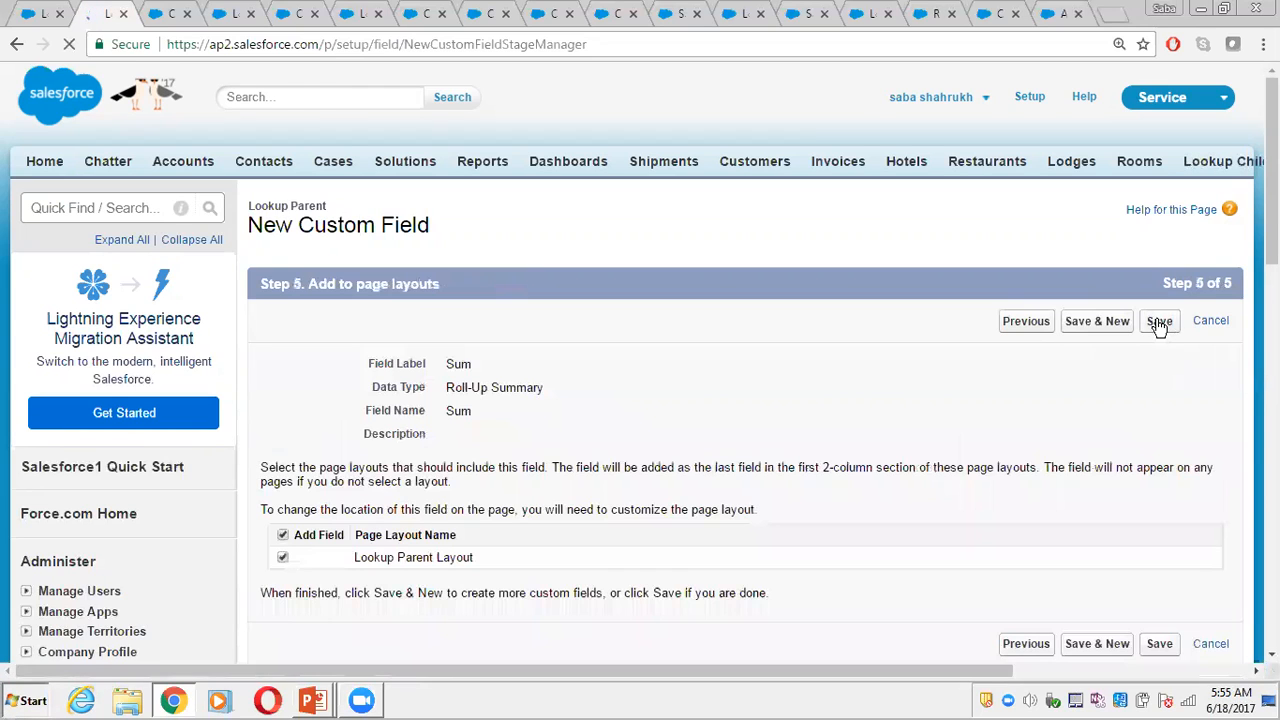
pyautogui.click(1159, 322)
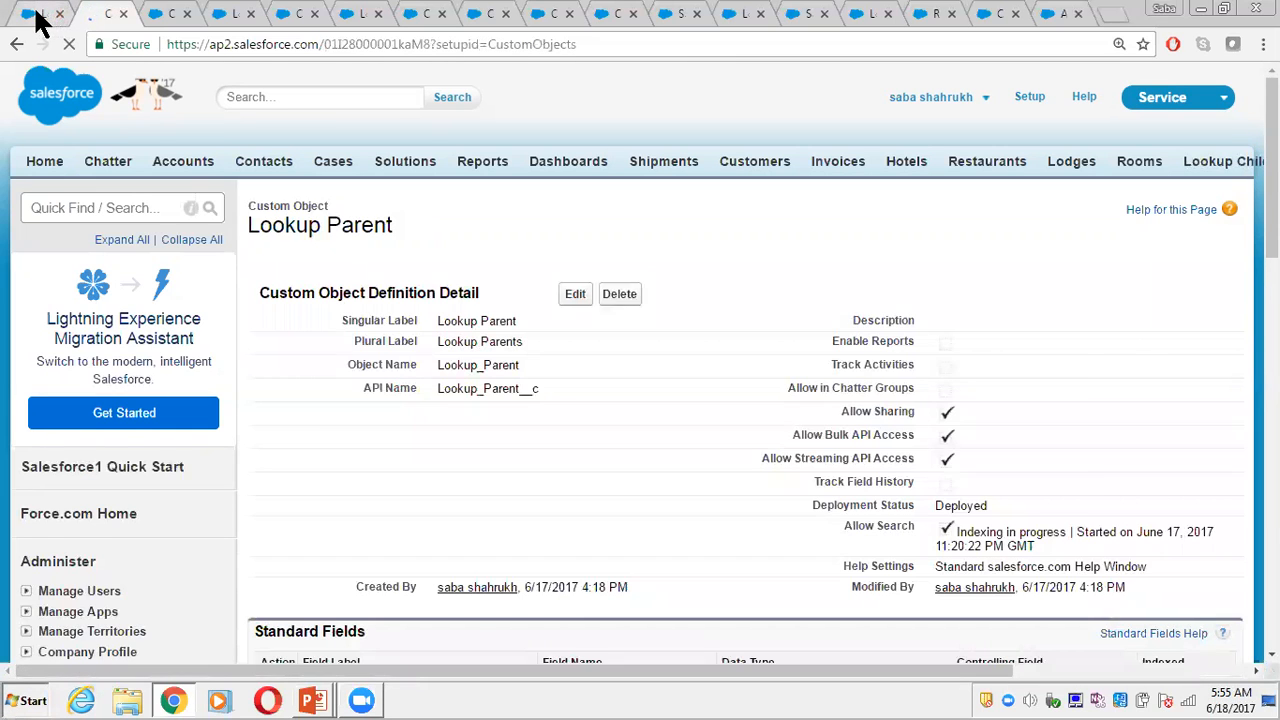
# - Go to the Parent two record and open its Child One MD and Second child records in separate browser tabs
pyautogui.click(36, 16)
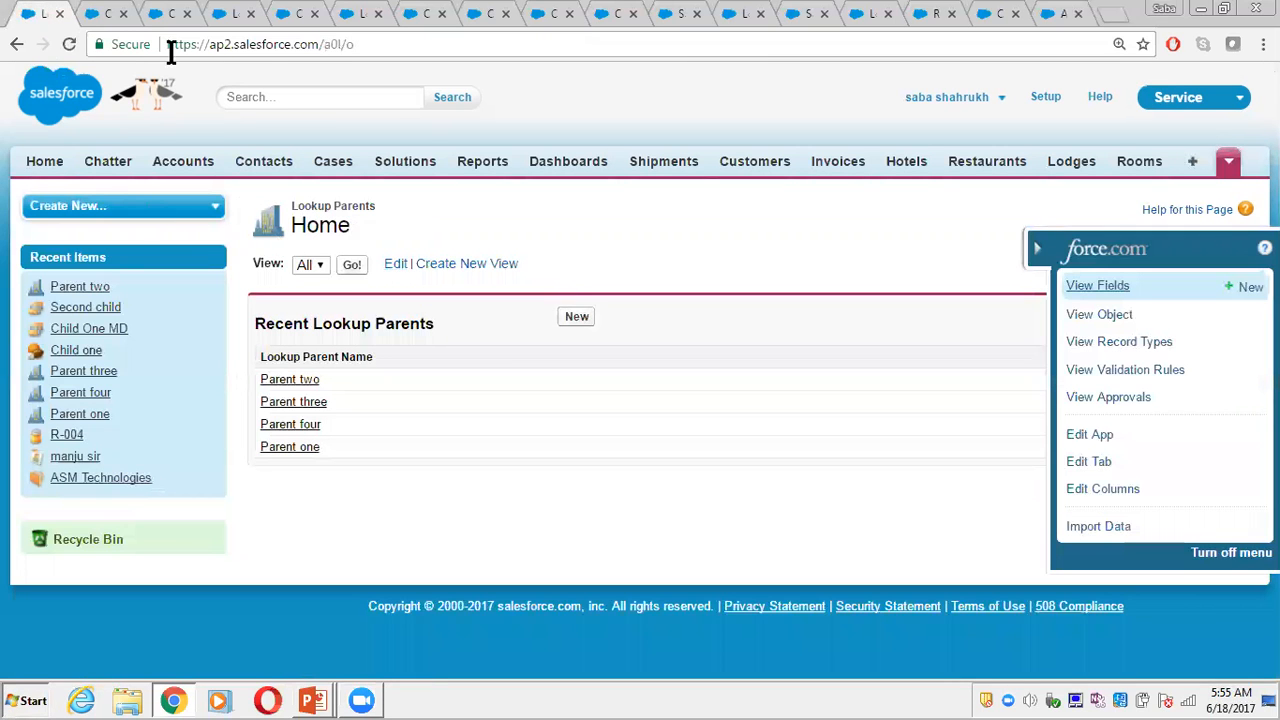
pyautogui.click(166, 15)
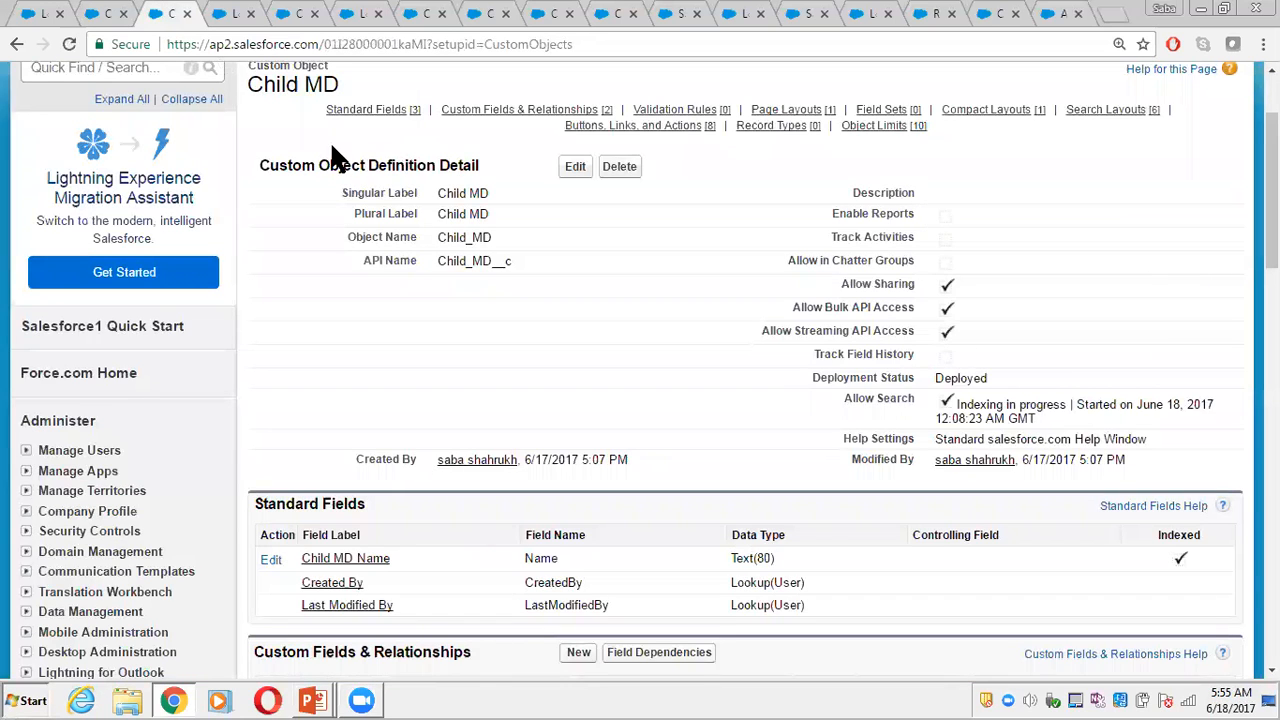
pyautogui.click(225, 14)
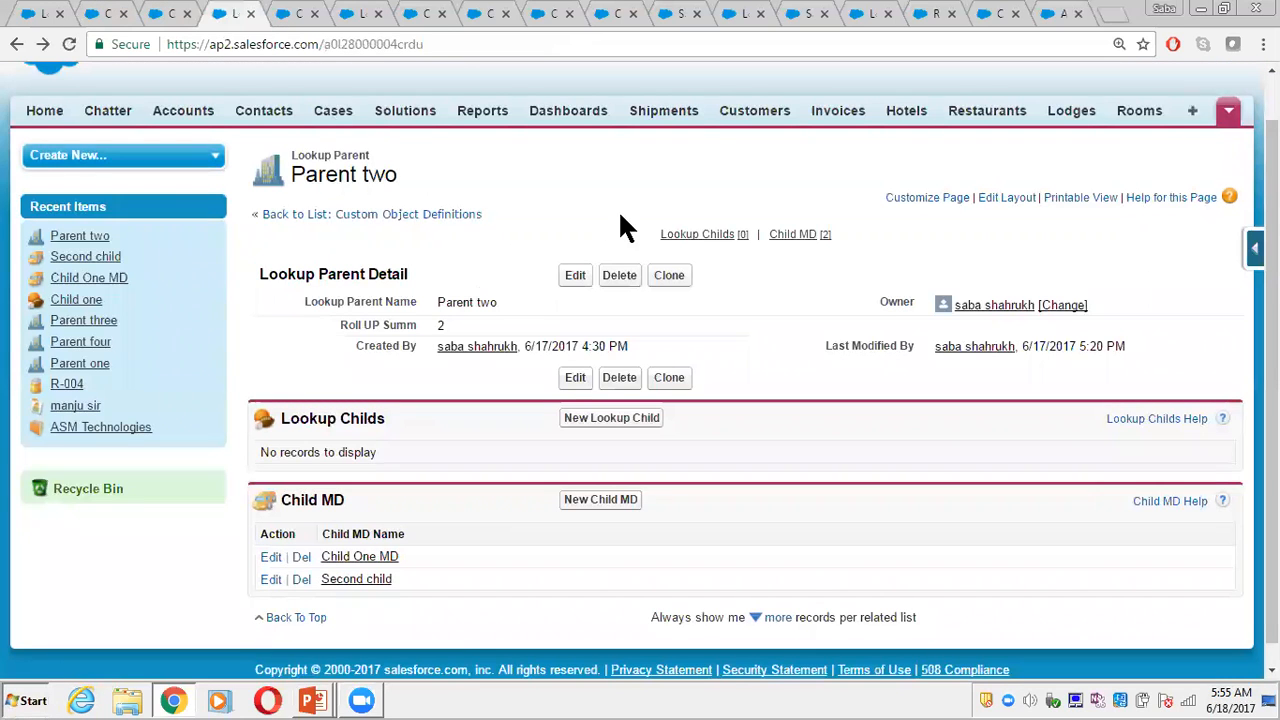
pyautogui.middleClick(364, 562)
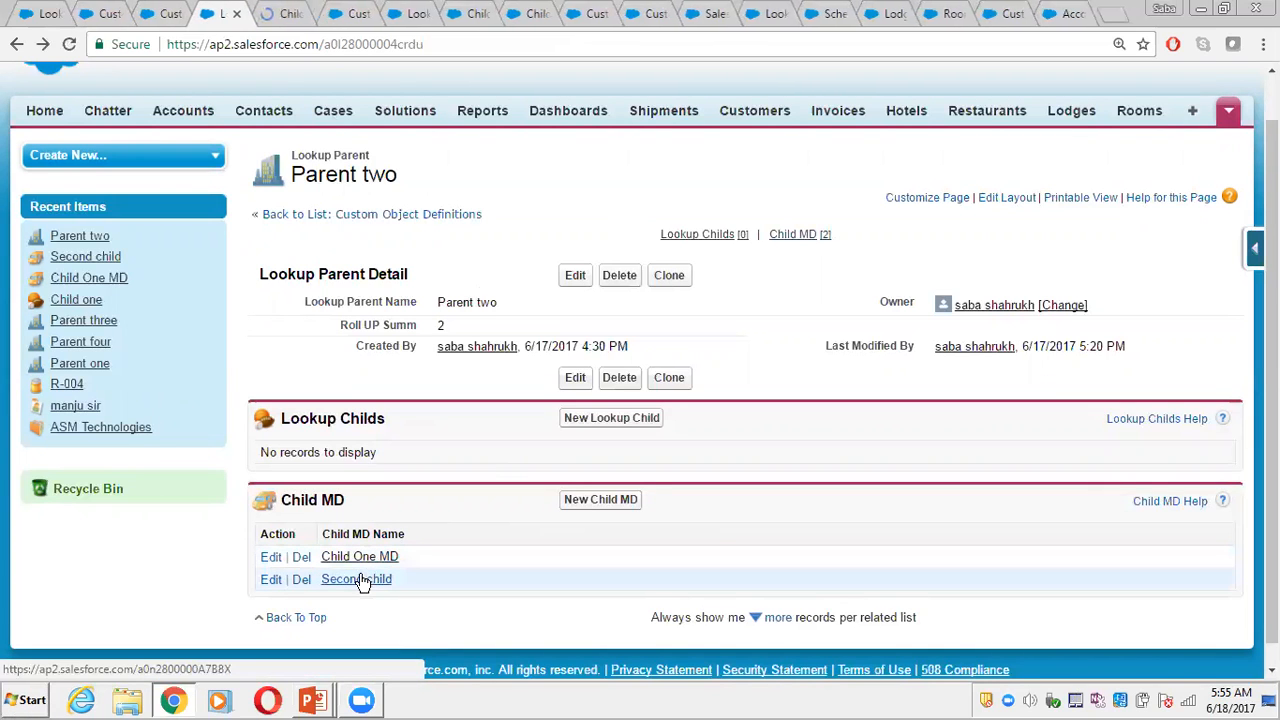
pyautogui.middleClick(362, 582)
# - Set the Numbers field of the Child One MD record to 25 and save it
pyautogui.click(270, 14)
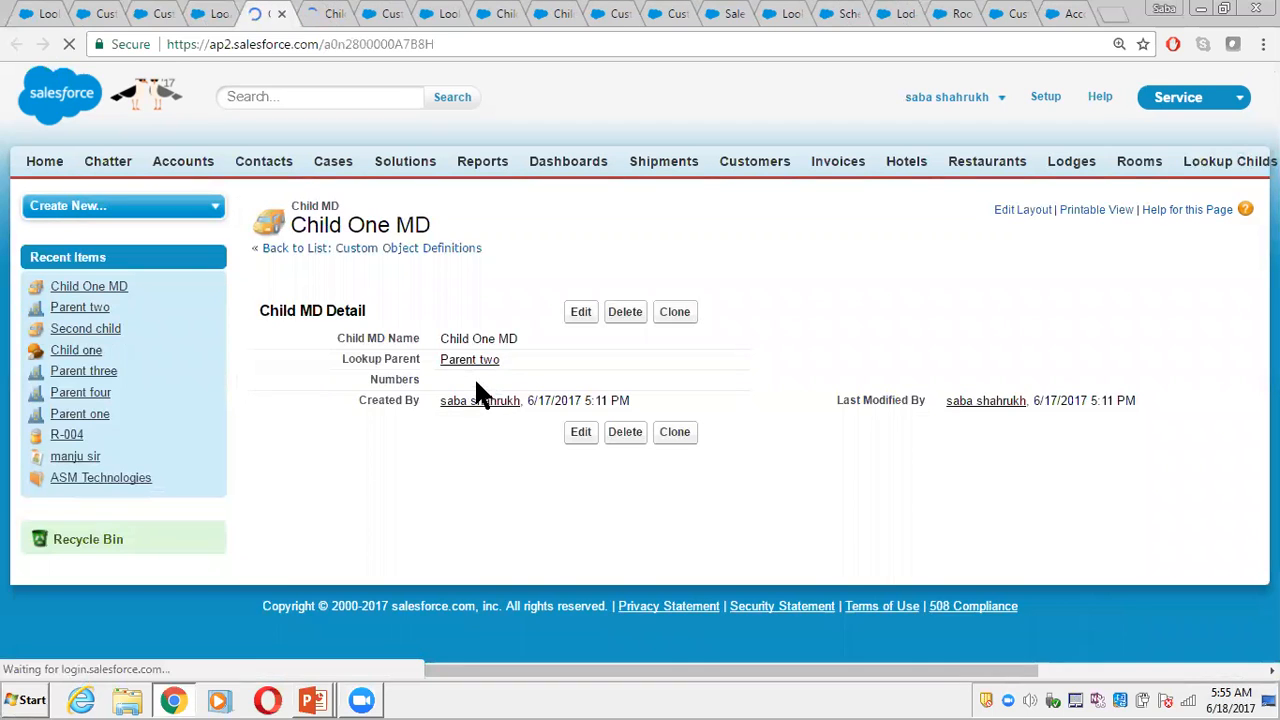
pyautogui.doubleClick(461, 379)
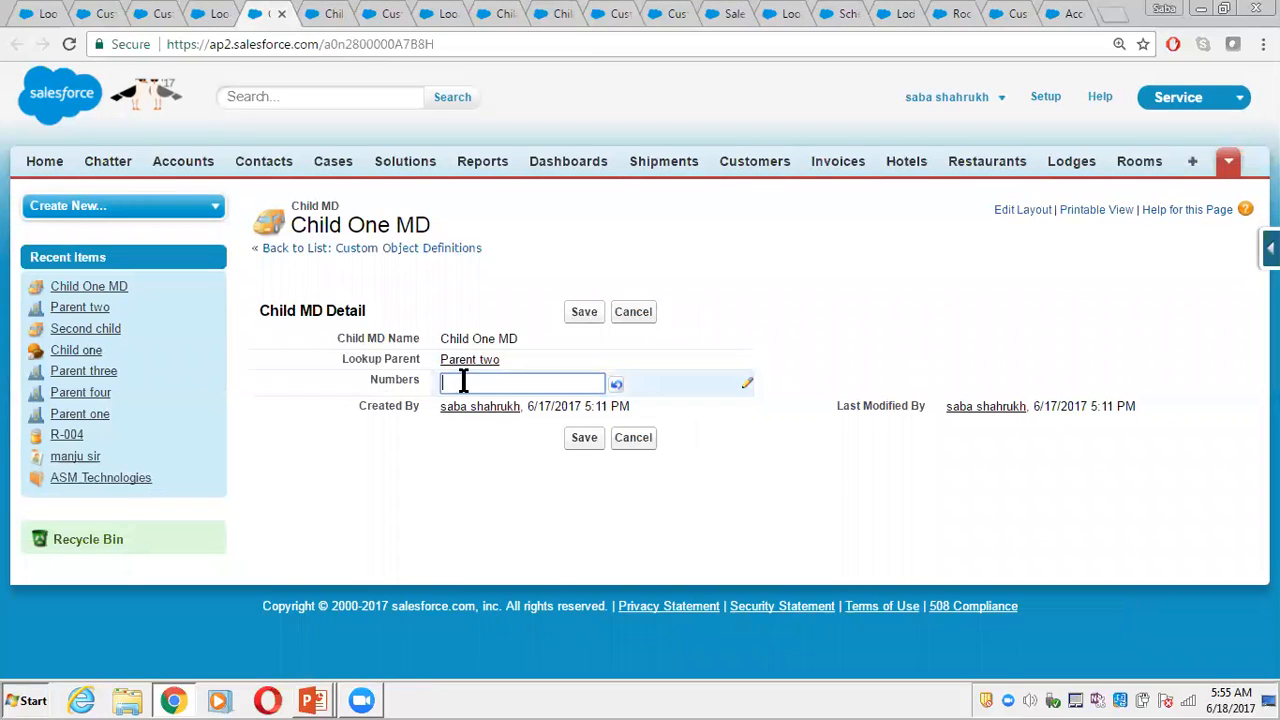
pyautogui.write('25')
pyautogui.click(699, 358)
pyautogui.click(588, 311)
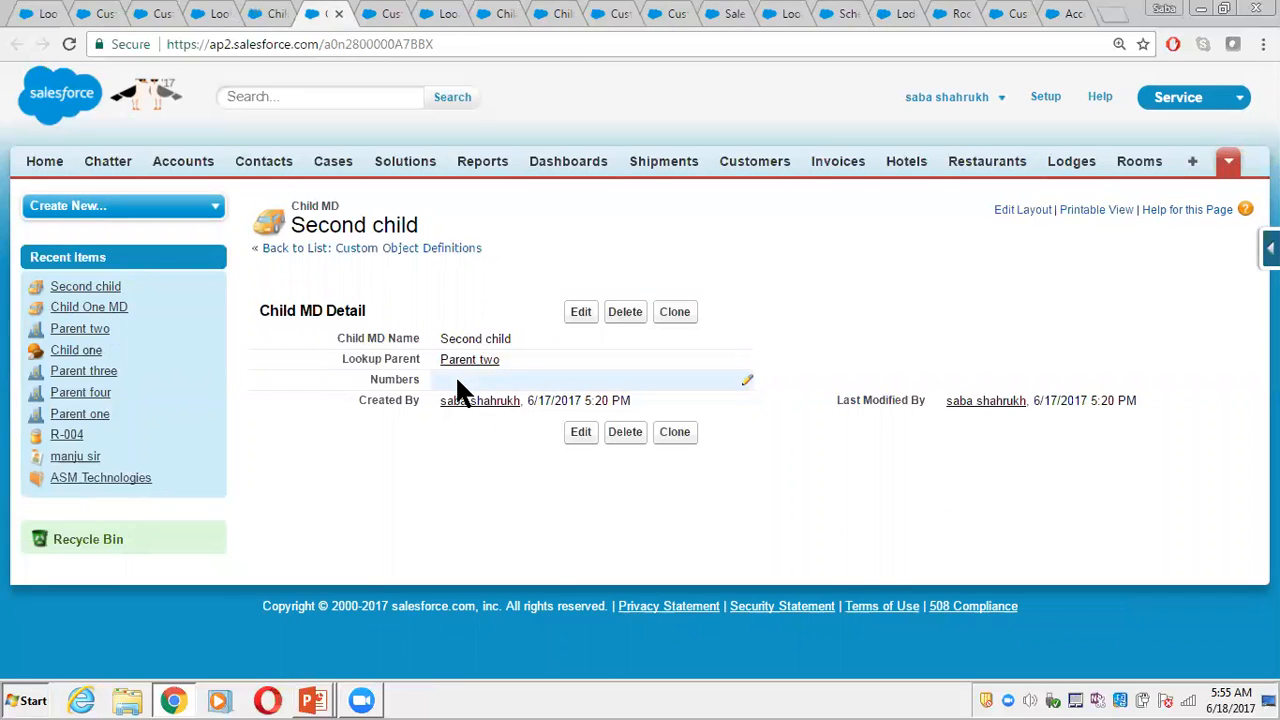
# - Set the Numbers field of the Second child record to 35 and save it
pyautogui.doubleClick(457, 382)
pyautogui.write('35')
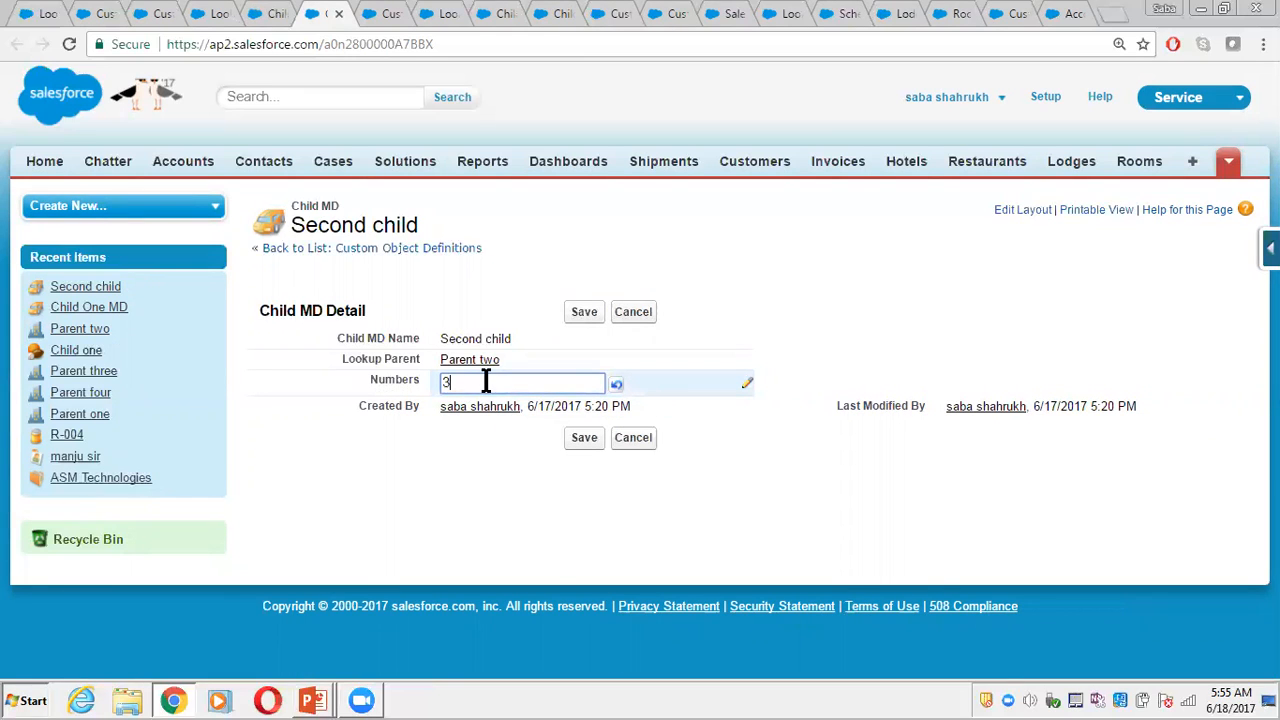
pyautogui.click(580, 316)
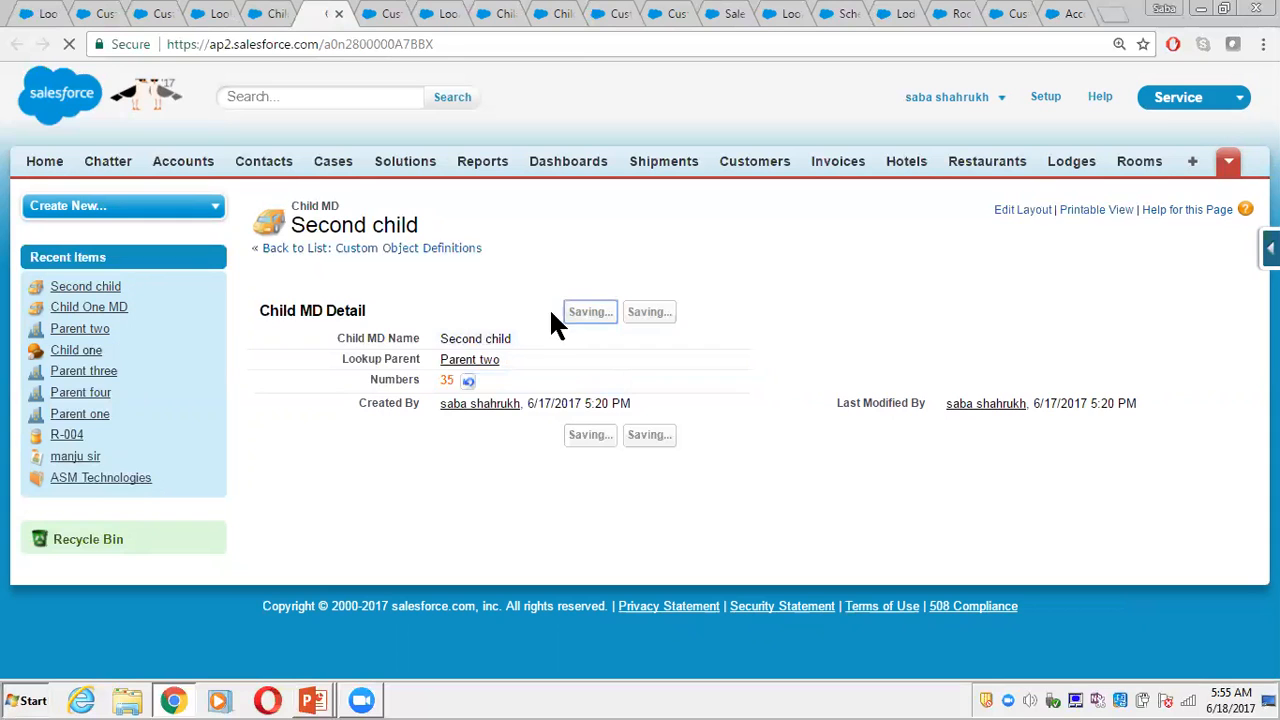
# - Reload the Parent two record and check its Sum field against the Numbers value of Child One MD
pyautogui.click(40, 16)
pyautogui.click(95, 17)
pyautogui.click(157, 16)
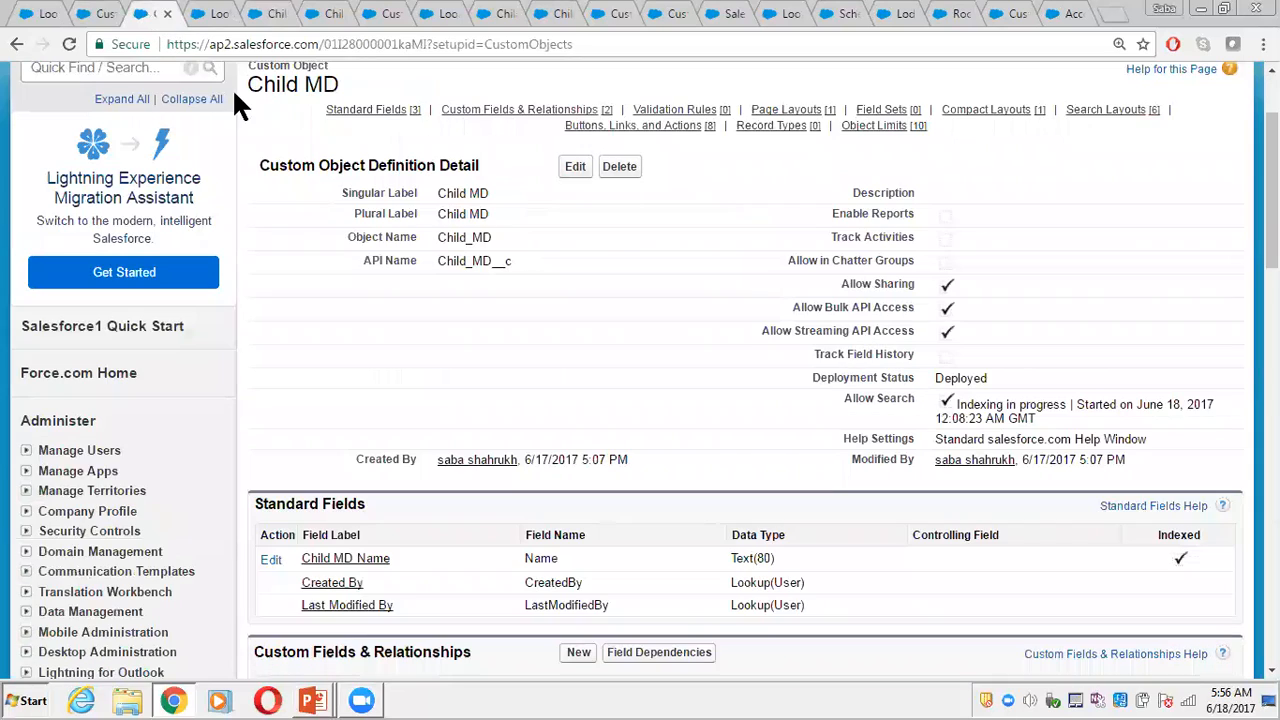
pyautogui.click(200, 18)
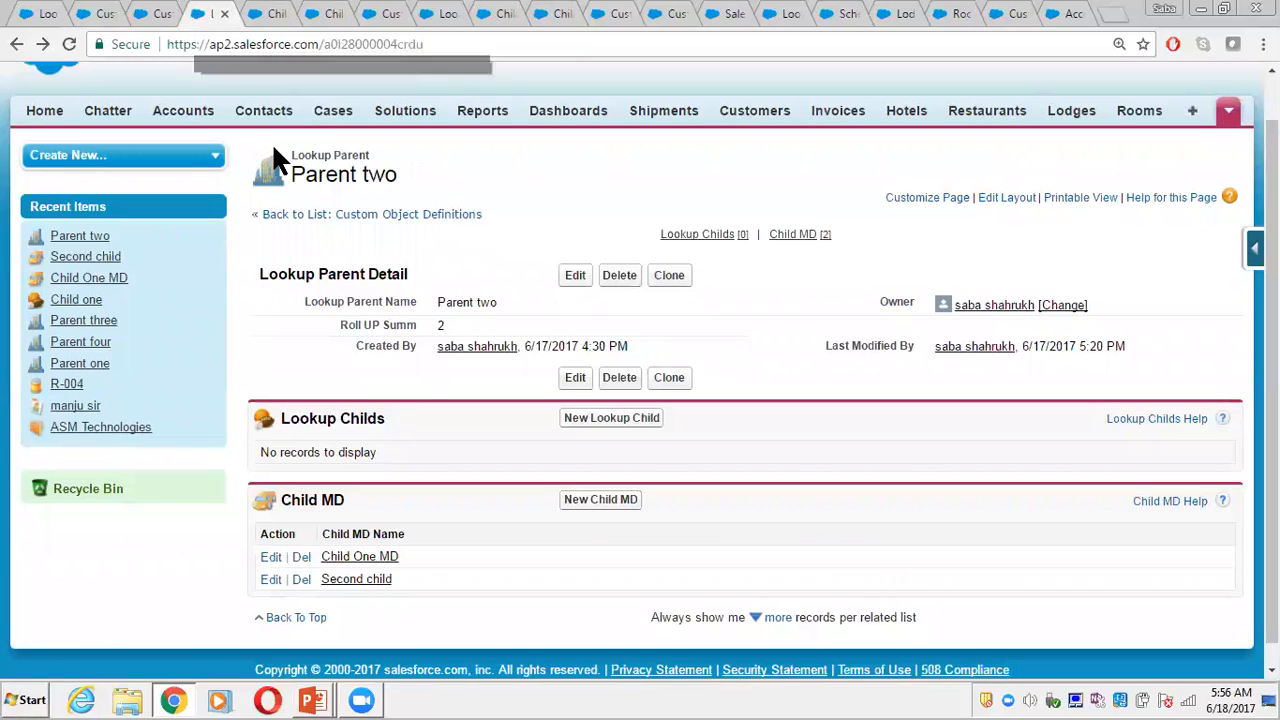
pyautogui.click(69, 44)
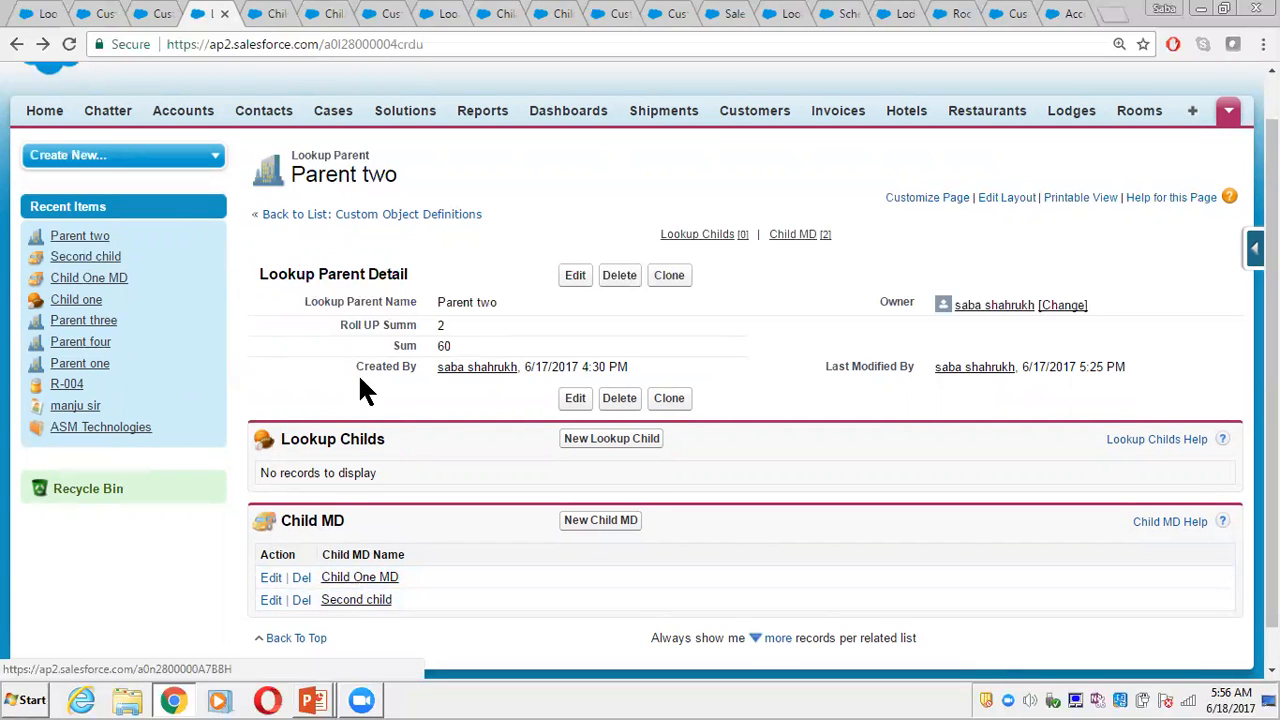
pyautogui.click(253, 13)
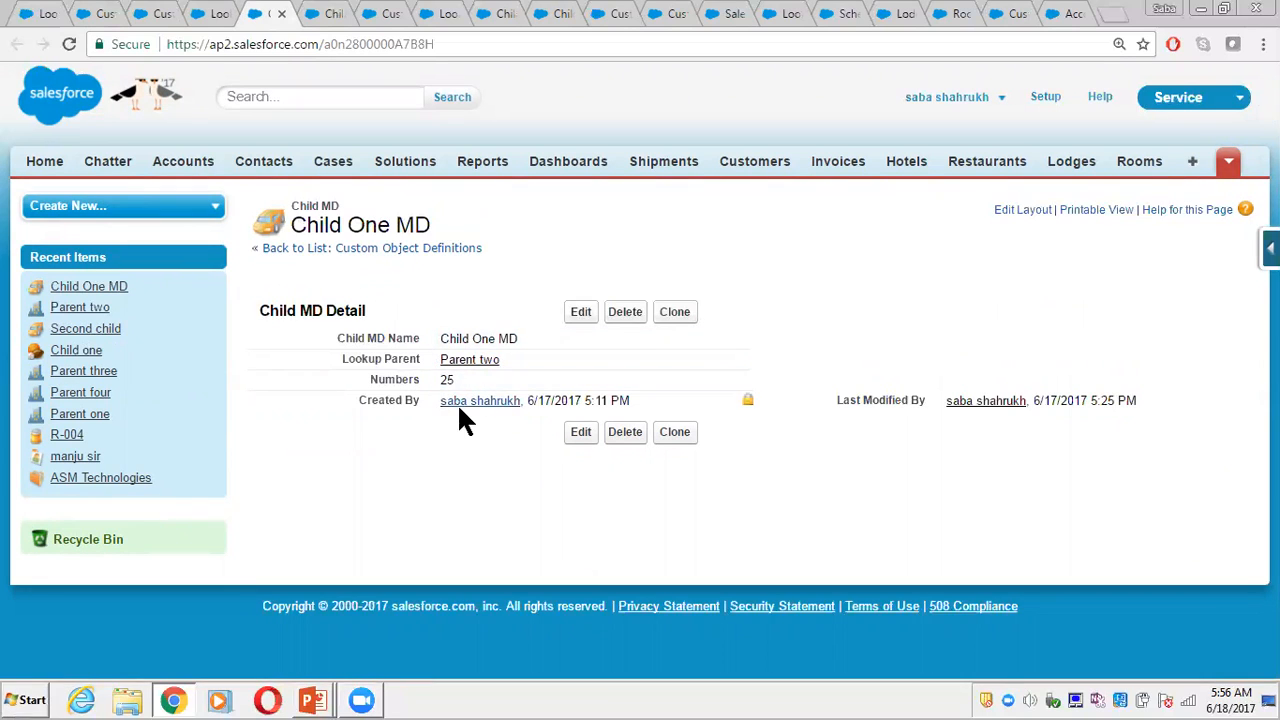
pyautogui.click(207, 18)
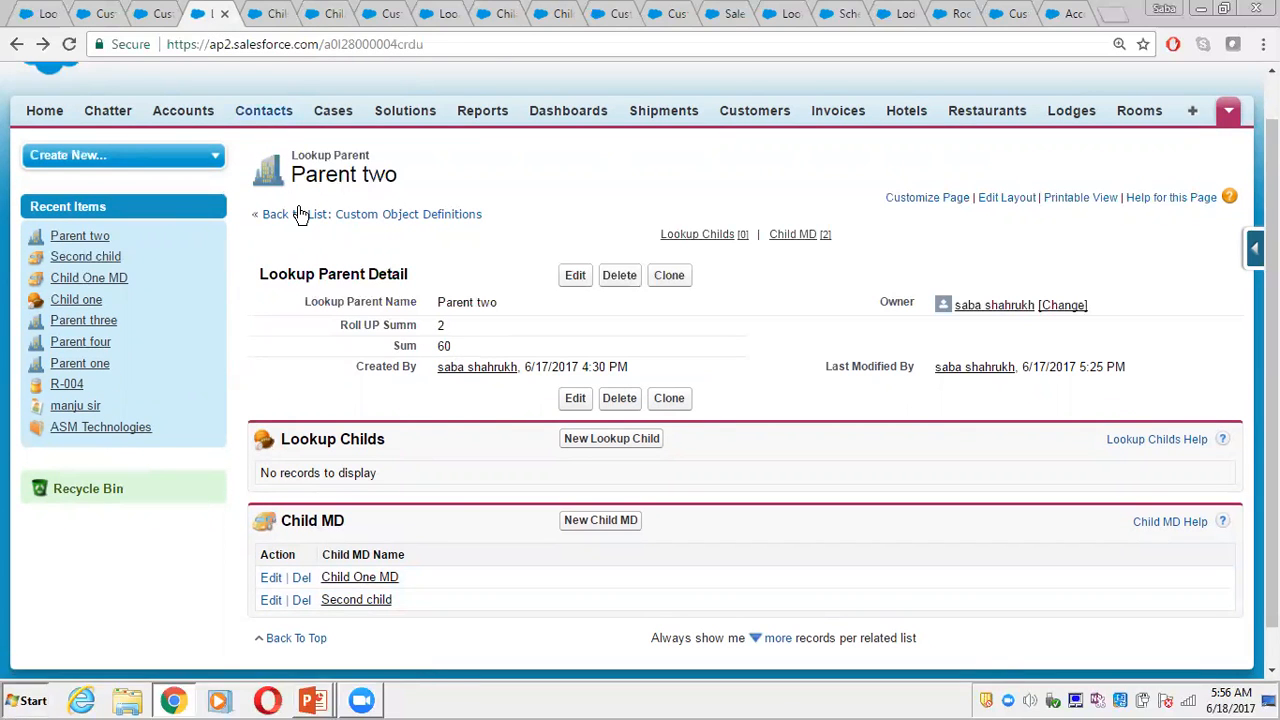